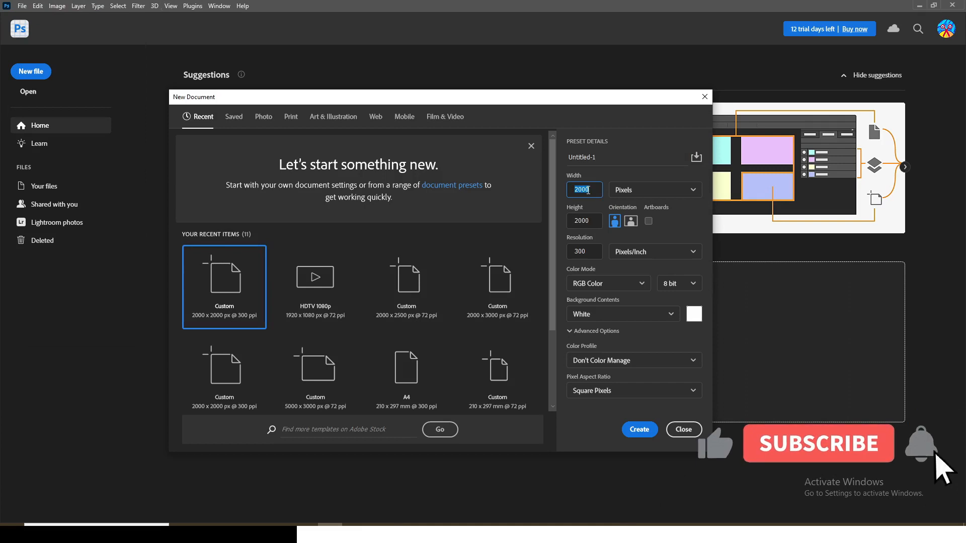
- Create a new 2000 x 2000 pixel document at 300 pixels/inch named CHURH FLYER
{"action": "key", "text": "Tab"}
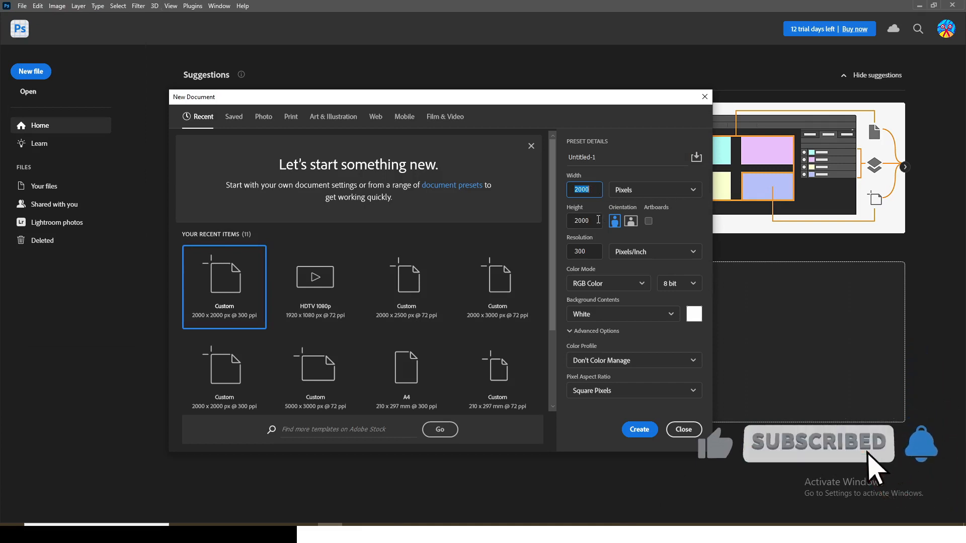
{"action": "left_click", "coordinate": [601, 157]}
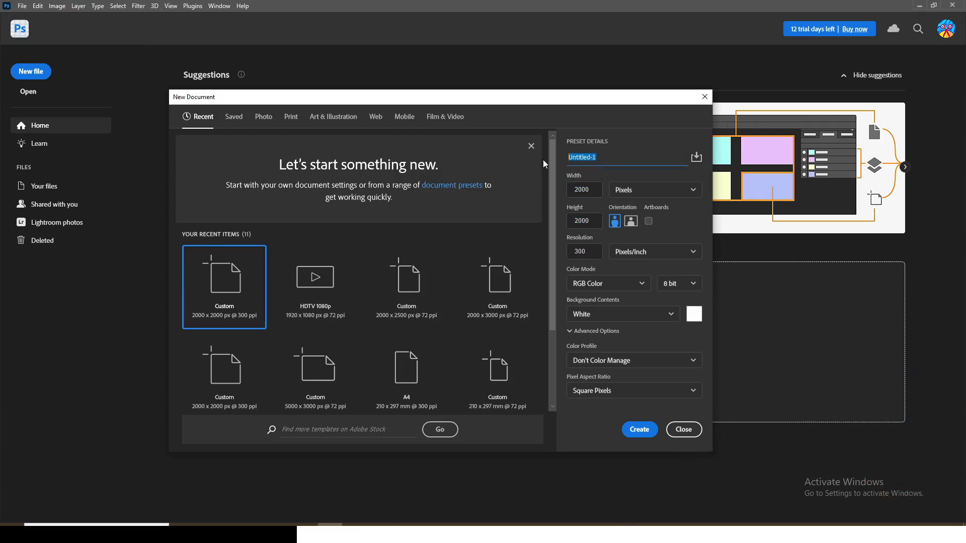
{"action": "type", "text": "CHURH FLYER"}
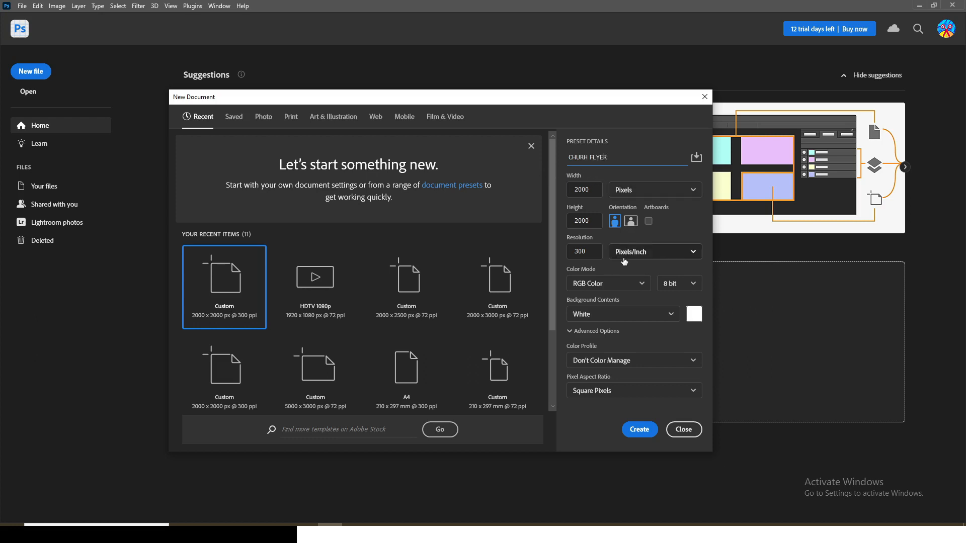
{"action": "left_click", "coordinate": [599, 255]}
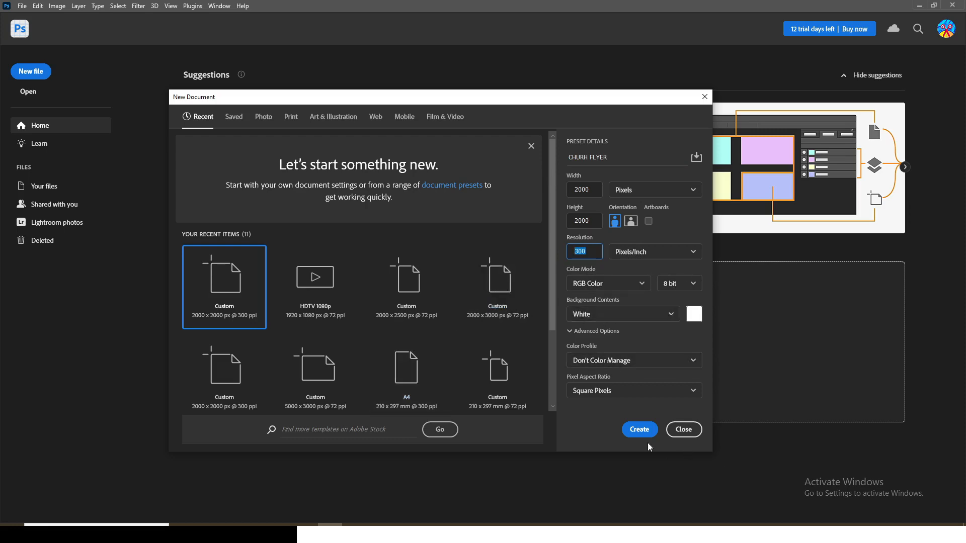
{"action": "left_click", "coordinate": [639, 429]}
- Apply a new guide layout with 6 columns, 6 rows and 0 px margins, clearing the existing guides
{"action": "left_click", "coordinate": [172, 6]}
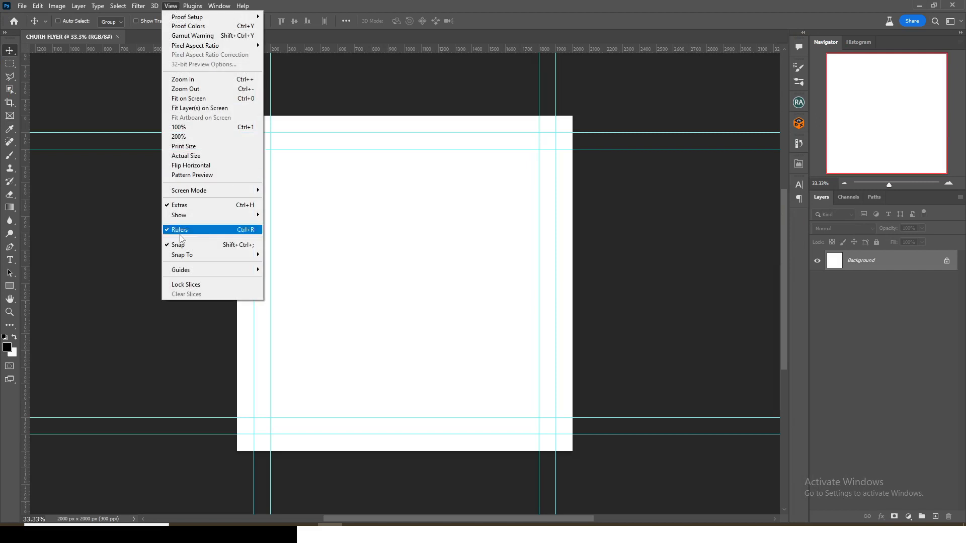
{"action": "mouse_move", "coordinate": [216, 276]}
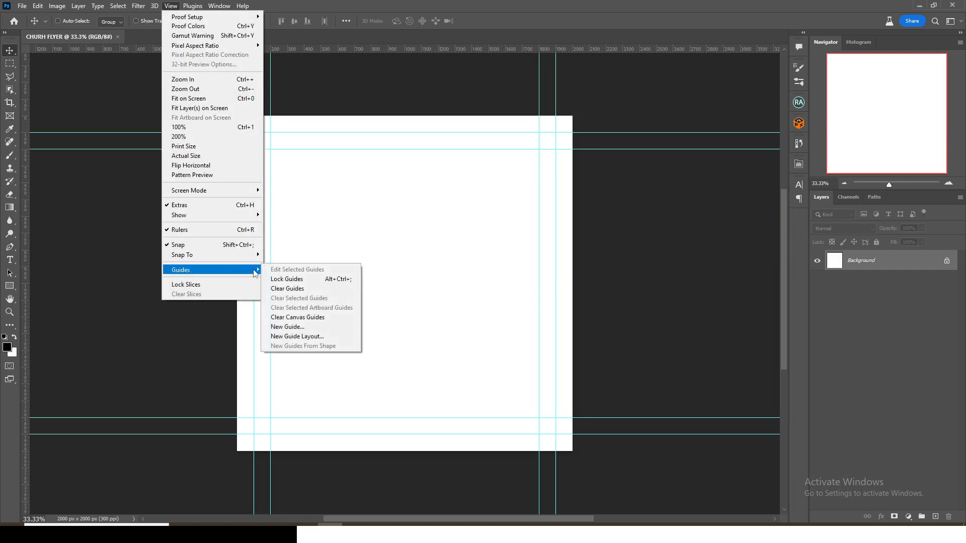
{"action": "left_click", "coordinate": [297, 336]}
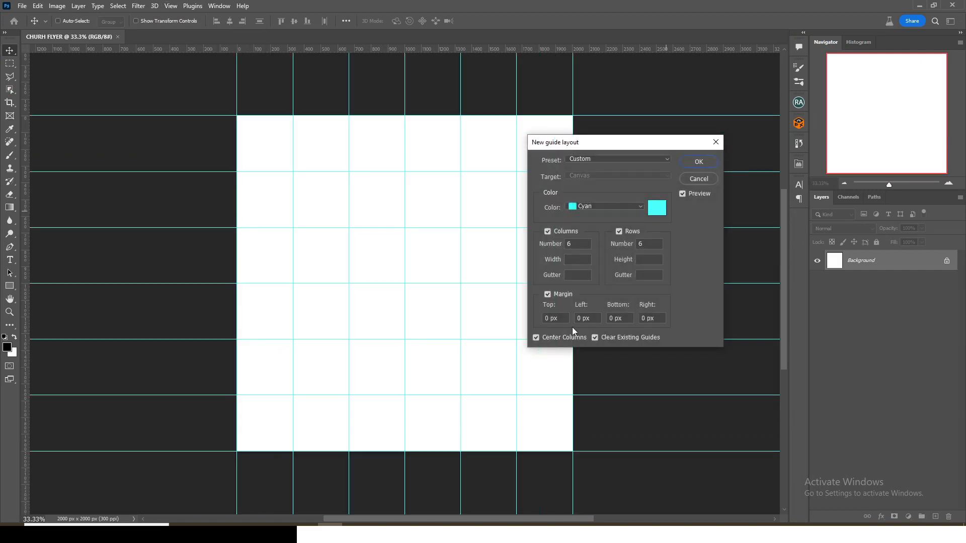
{"action": "key", "text": "Return"}
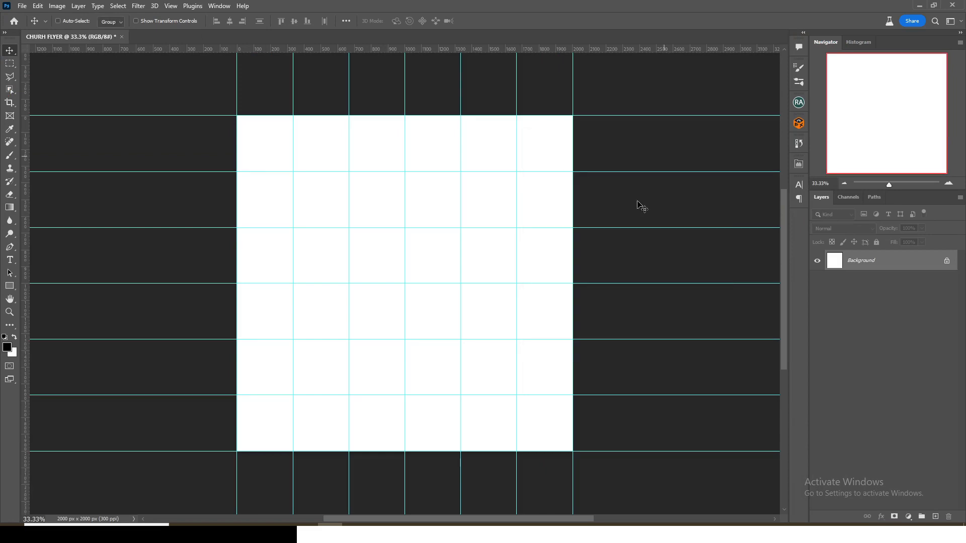
- Switch to the Notepad file 24 and copy the word FINISHING from the flyer text
{"action": "left_click", "coordinate": [256, 534]}
{"action": "left_click", "coordinate": [257, 533]}
{"action": "left_click", "coordinate": [552, 533]}
{"action": "left_click_drag", "start_coordinate": [655, 216], "coordinate": [718, 168]}
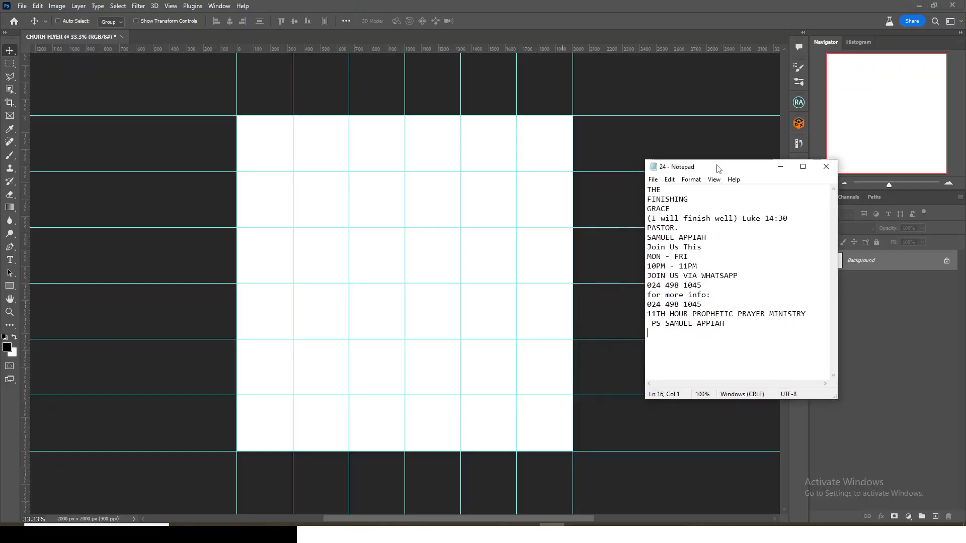
{"action": "left_click_drag", "start_coordinate": [697, 200], "coordinate": [644, 199]}
{"action": "key", "text": "ctrl+c"}
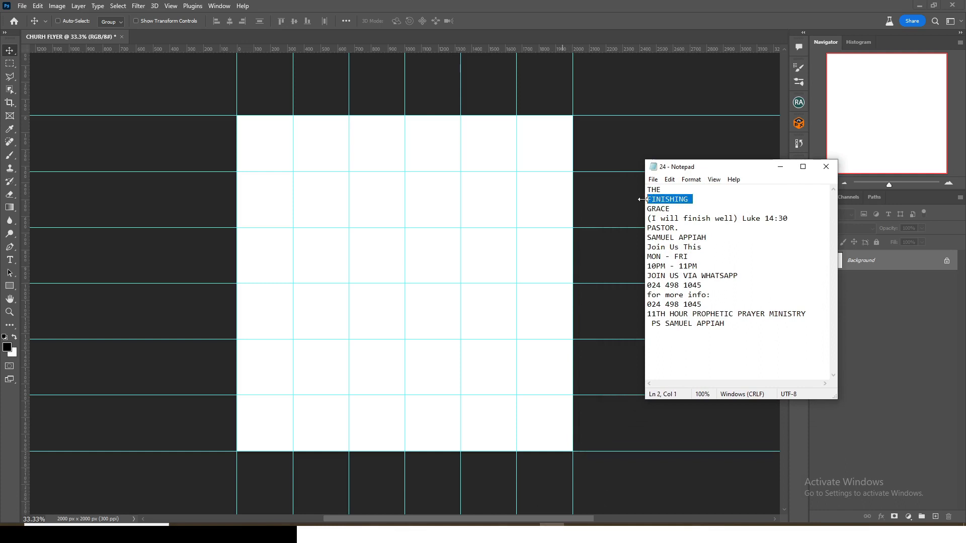
- Return to Photoshop and paste FINISHING as a new text layer near the top of the canvas
{"action": "left_click", "coordinate": [633, 191]}
{"action": "key", "text": "t"}
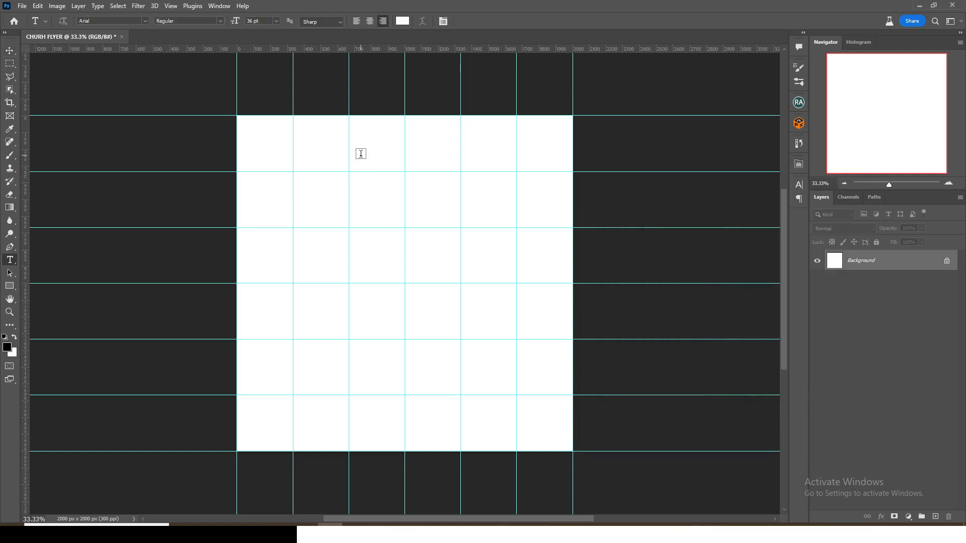
{"action": "left_click", "coordinate": [357, 154]}
{"action": "key", "text": "ctrl+v"}
{"action": "left_click", "coordinate": [9, 51]}
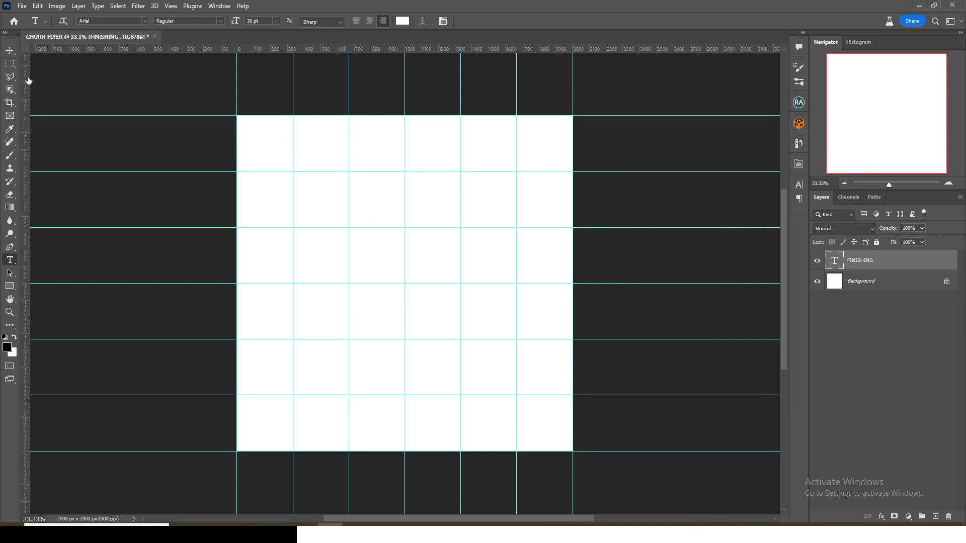
{"action": "left_click_drag", "start_coordinate": [375, 217], "coordinate": [579, 236]}
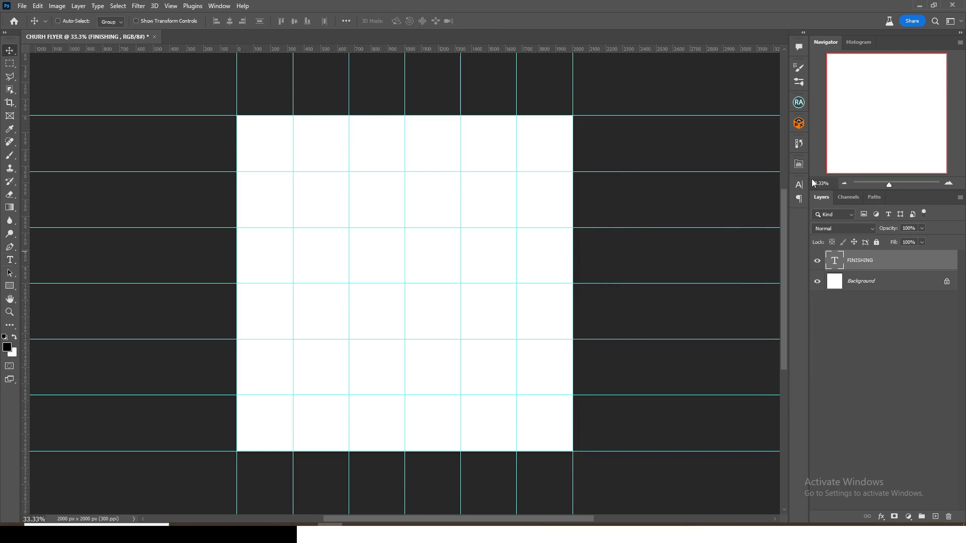
- Add a Gradient Overlay to the FINISHING layer and set the gradient's first color stop to FBA333
{"action": "double_click", "coordinate": [939, 261]}
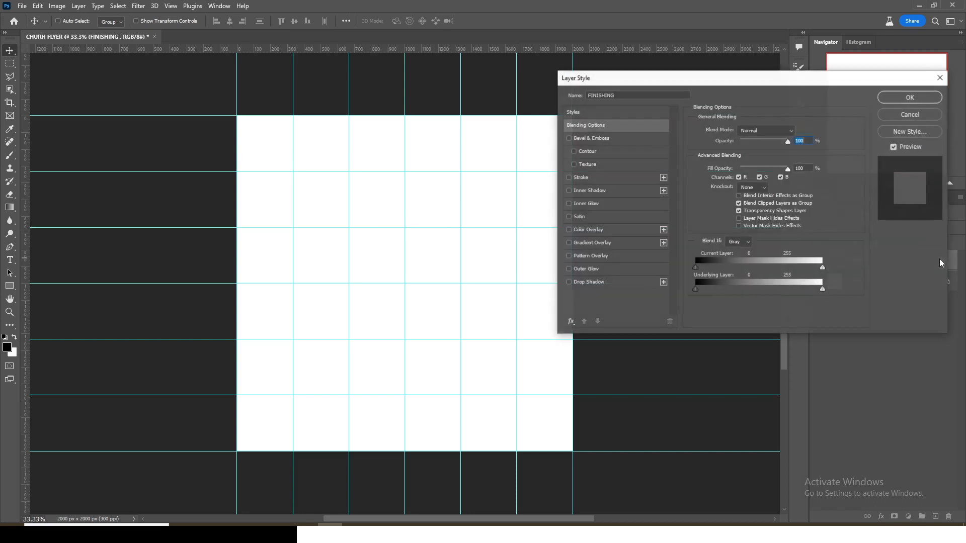
{"action": "left_click", "coordinate": [582, 244]}
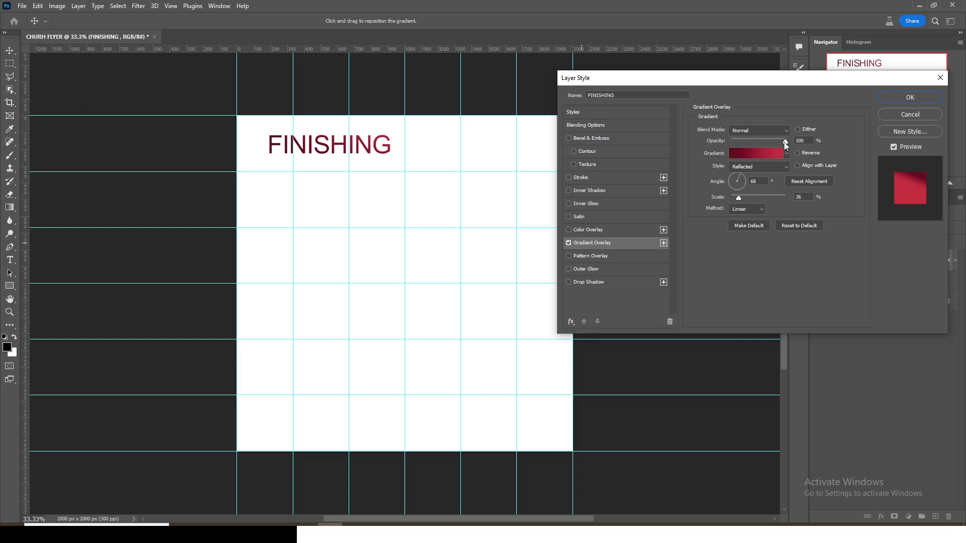
{"action": "left_click", "coordinate": [752, 153]}
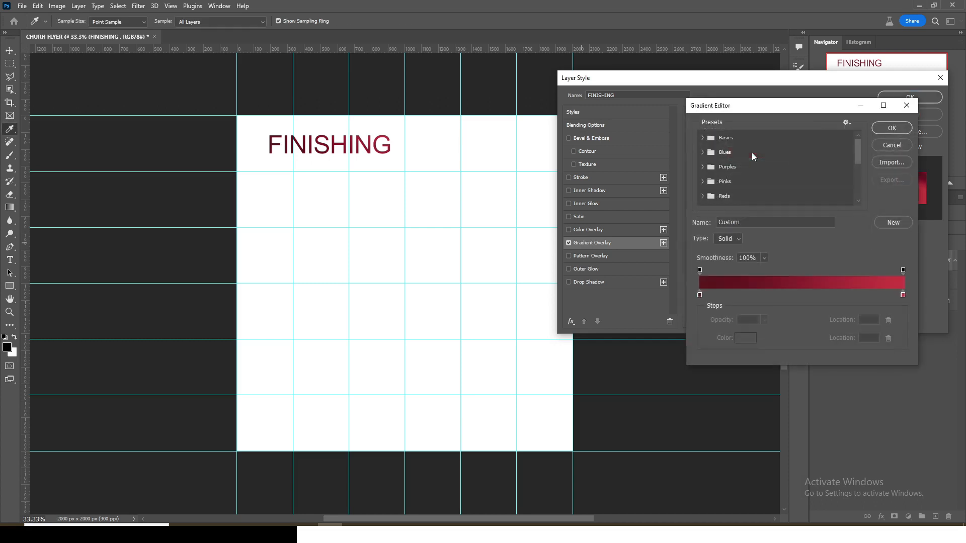
{"action": "double_click", "coordinate": [700, 295]}
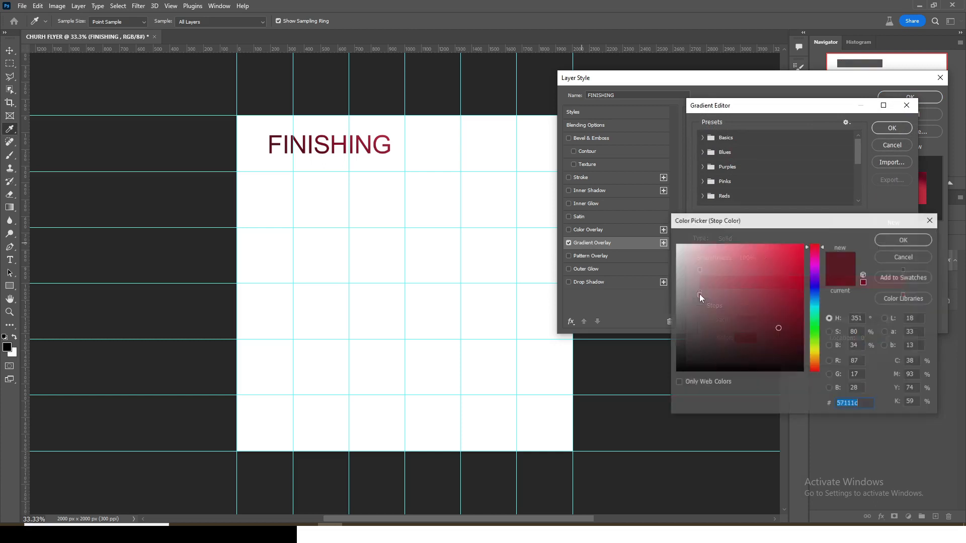
{"action": "type", "text": "FB"}
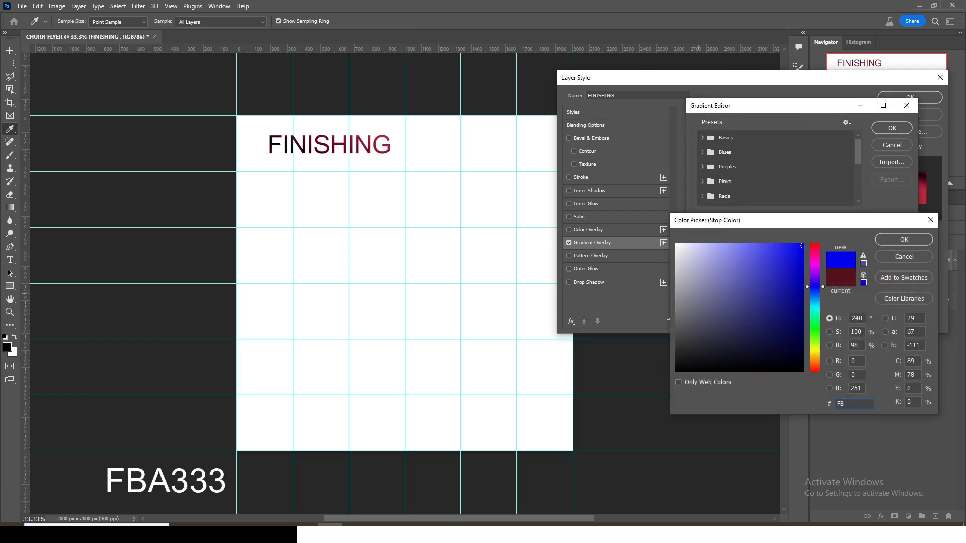
{"action": "type", "text": "A333"}
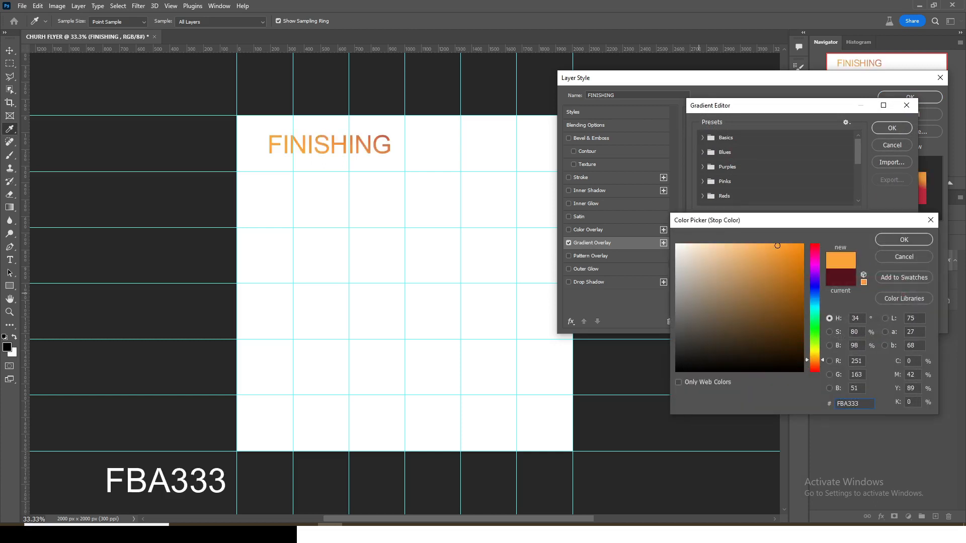
{"action": "left_click", "coordinate": [890, 240]}
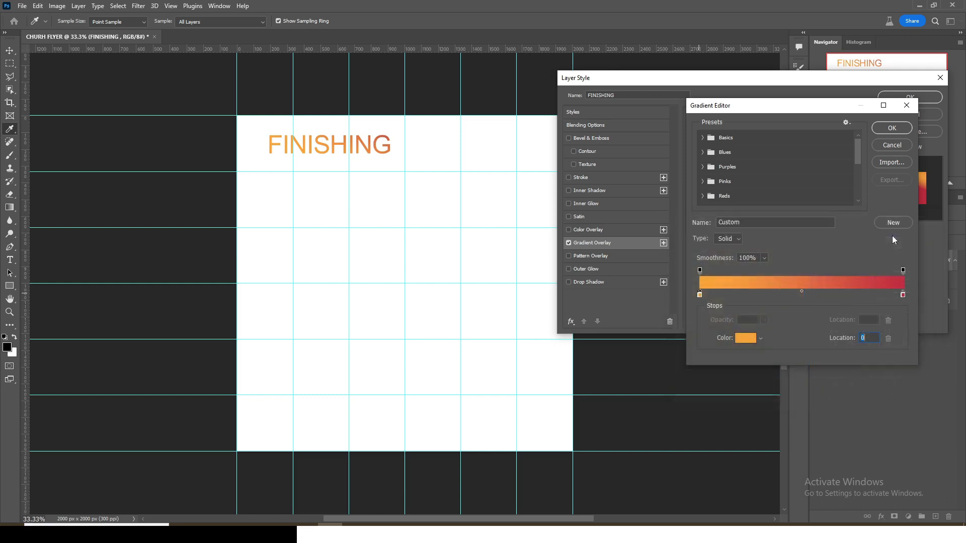
- Set the gradient's end color stop to BA006C and accept the edited gradient
{"action": "double_click", "coordinate": [903, 295]}
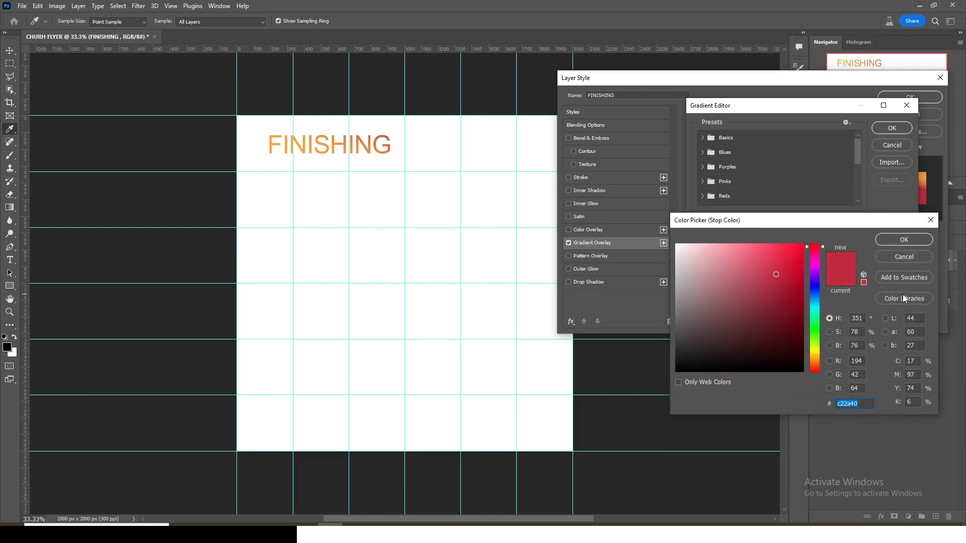
{"action": "type", "text": "BA"}
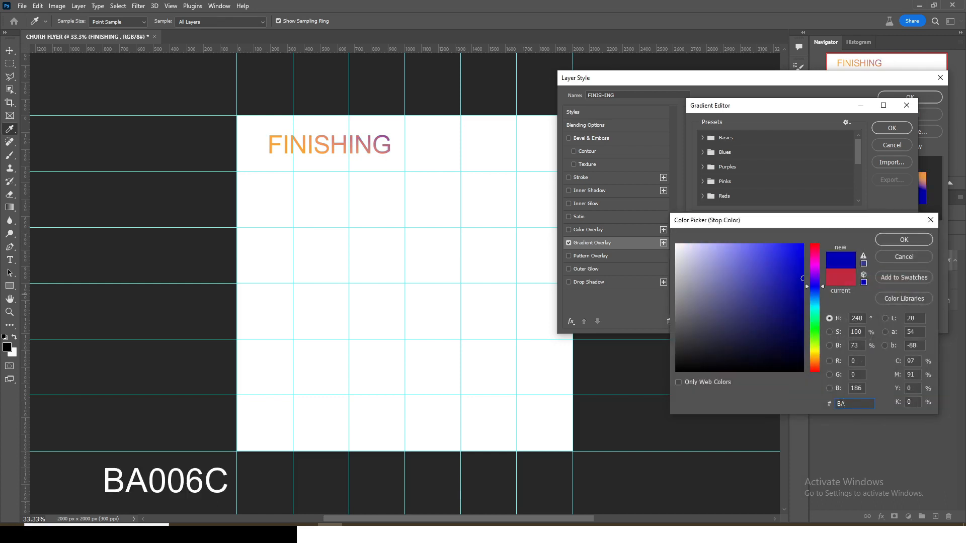
{"action": "type", "text": "006C"}
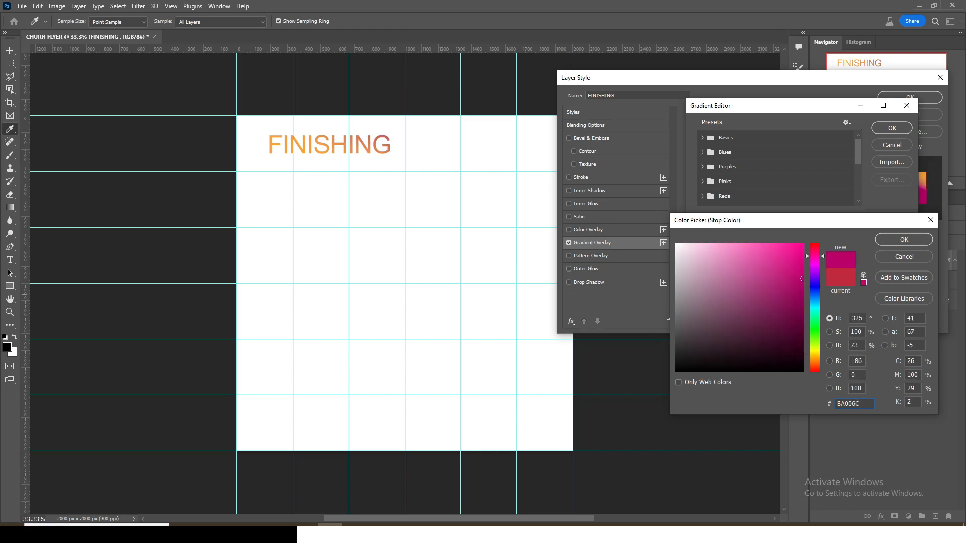
{"action": "left_click", "coordinate": [888, 238]}
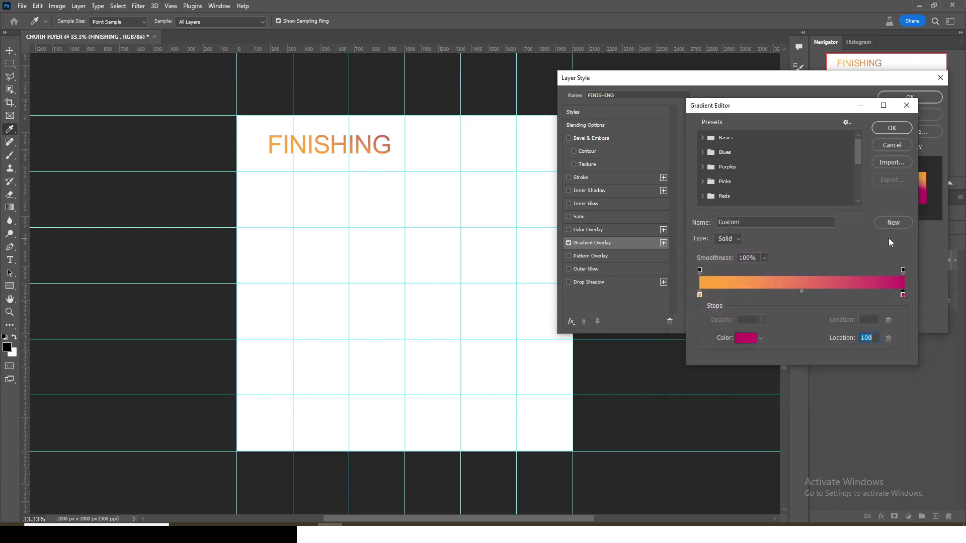
{"action": "left_click", "coordinate": [891, 128]}
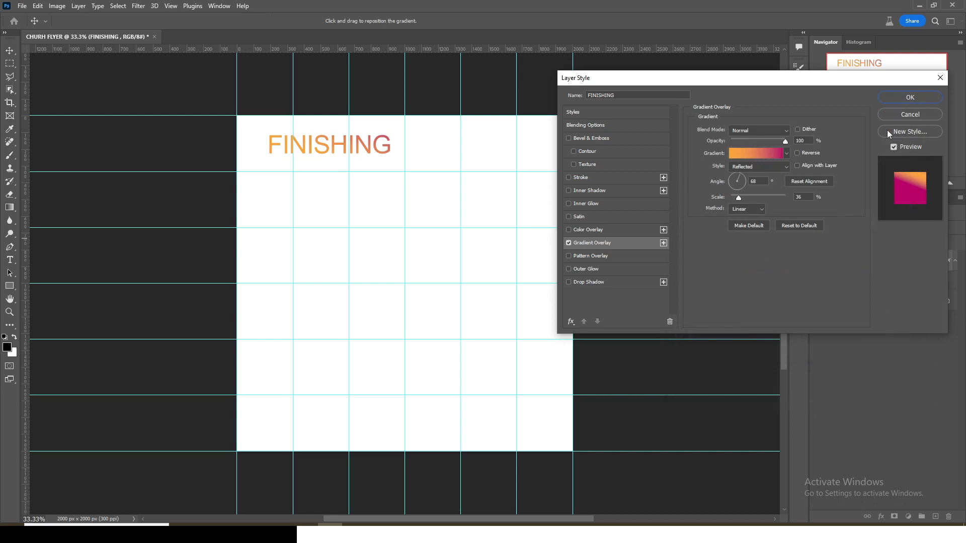
- Align the gradient overlay with the layer, make it Linear at -97° with 54% scale, and apply the layer style
{"action": "left_click", "coordinate": [797, 167]}
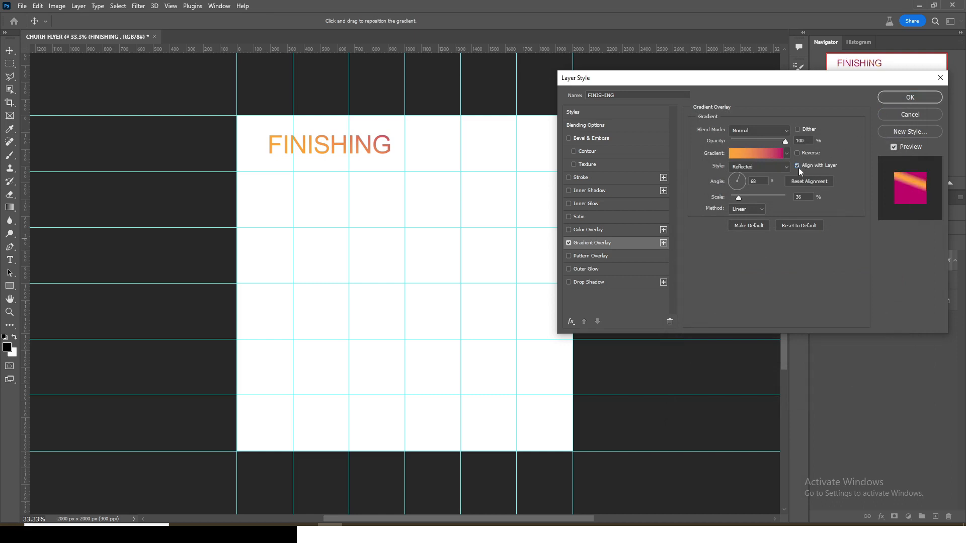
{"action": "left_click", "coordinate": [761, 169]}
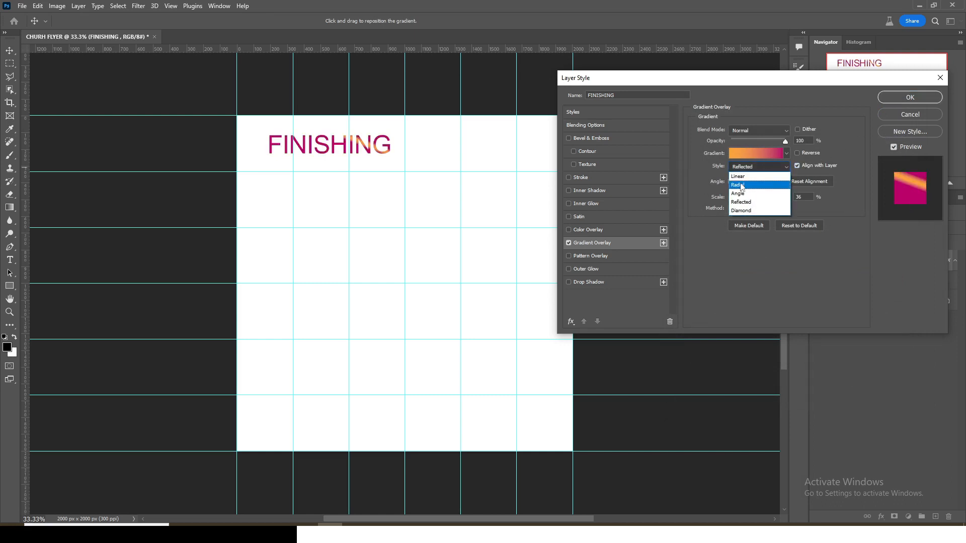
{"action": "left_click", "coordinate": [743, 176]}
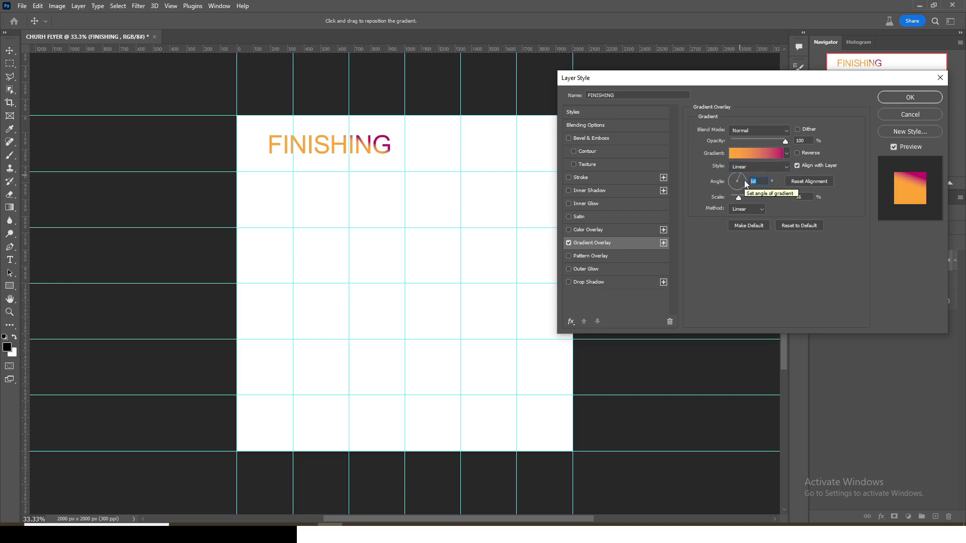
{"action": "type", "text": "-97"}
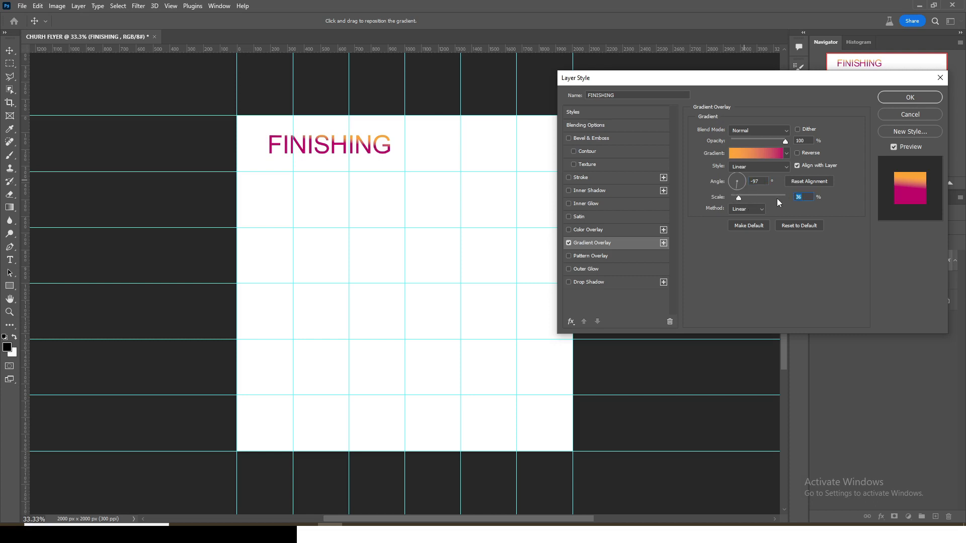
{"action": "type", "text": "54"}
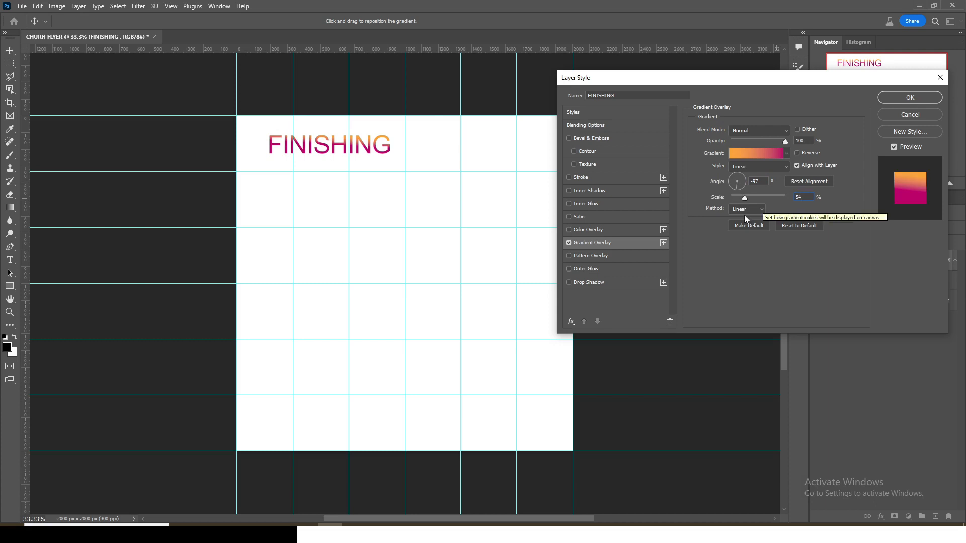
{"action": "left_click", "coordinate": [910, 97]}
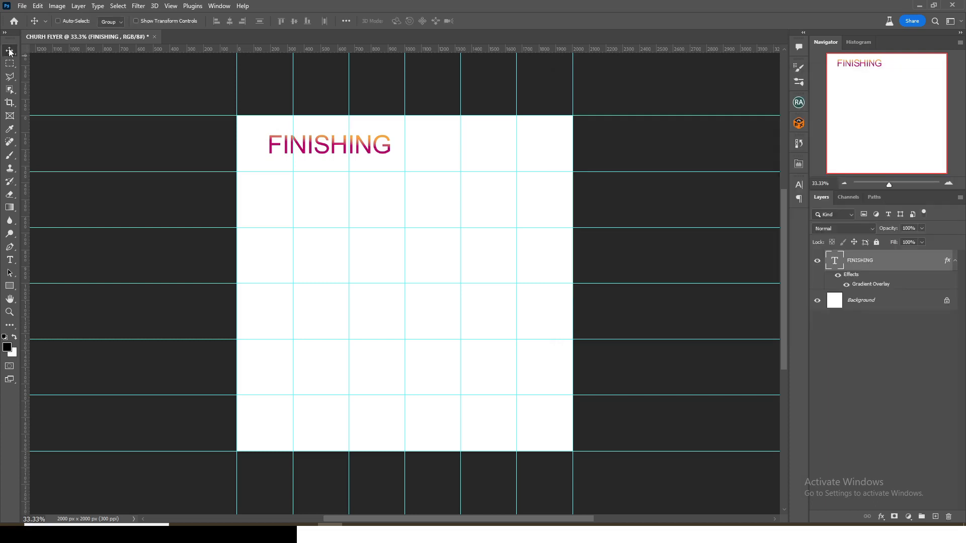
- Move the FINISHING text to the upper center of the canvas and set its font to Wicked Mouse at 48 pt
{"action": "left_click_drag", "start_coordinate": [322, 149], "coordinate": [407, 167]}
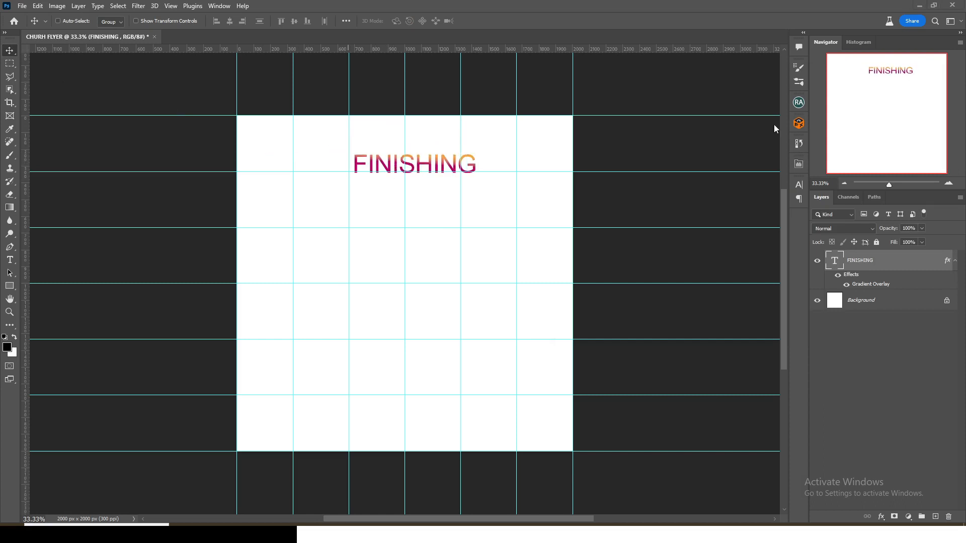
{"action": "left_click", "coordinate": [800, 185]}
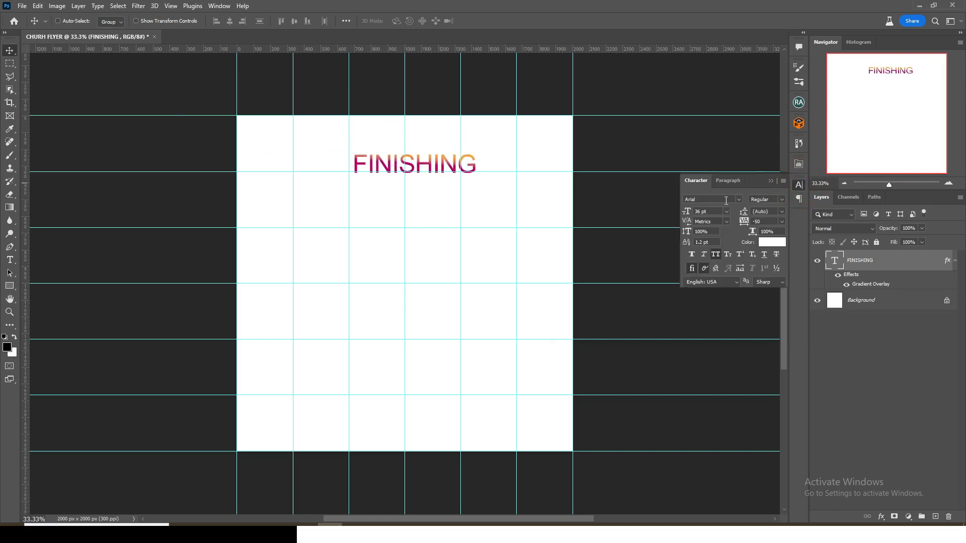
{"action": "left_click", "coordinate": [726, 200]}
{"action": "type", "text": "WICK"}
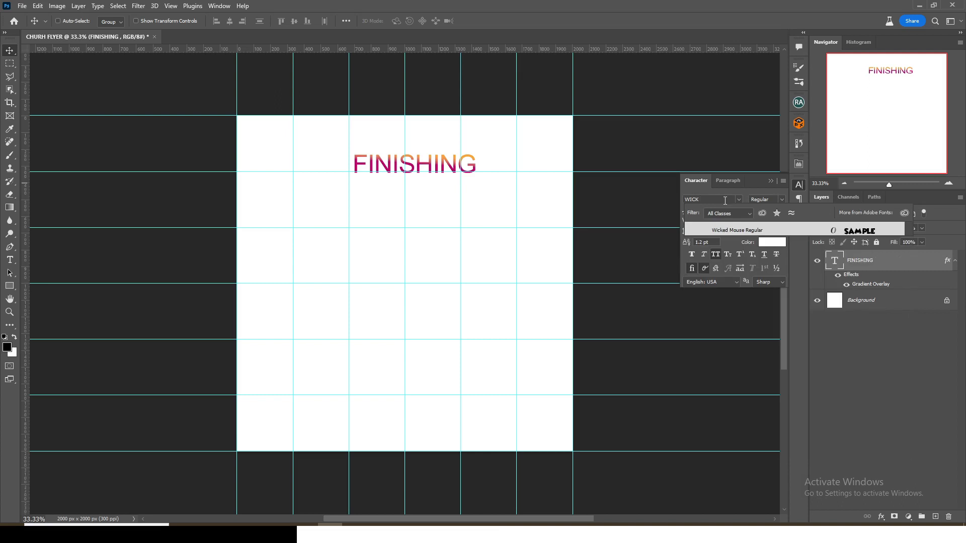
{"action": "key", "text": "Return"}
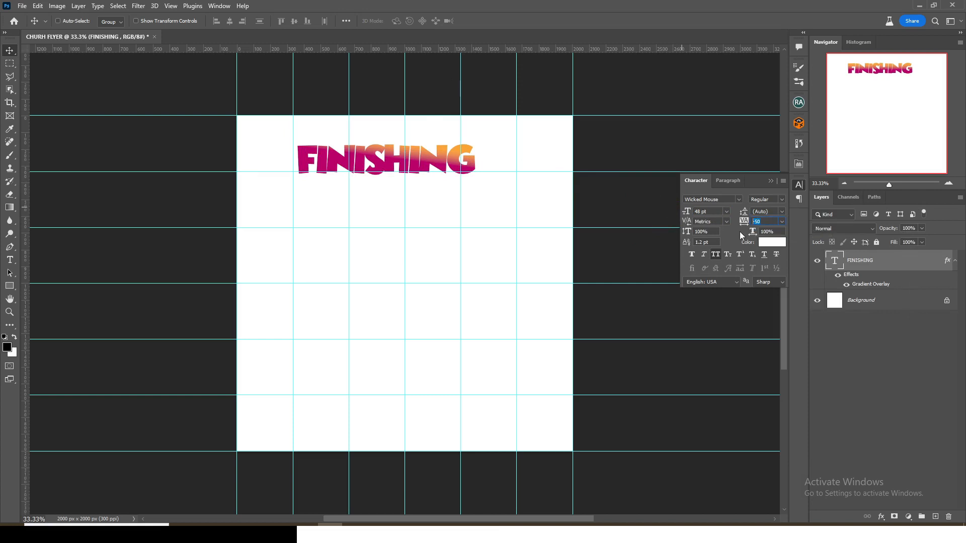
- Set the FINISHING text's baseline shift to 0 pt and its tracking to 0
{"action": "left_click", "coordinate": [704, 232]}
{"action": "left_click", "coordinate": [716, 242]}
{"action": "key", "text": "Return"}
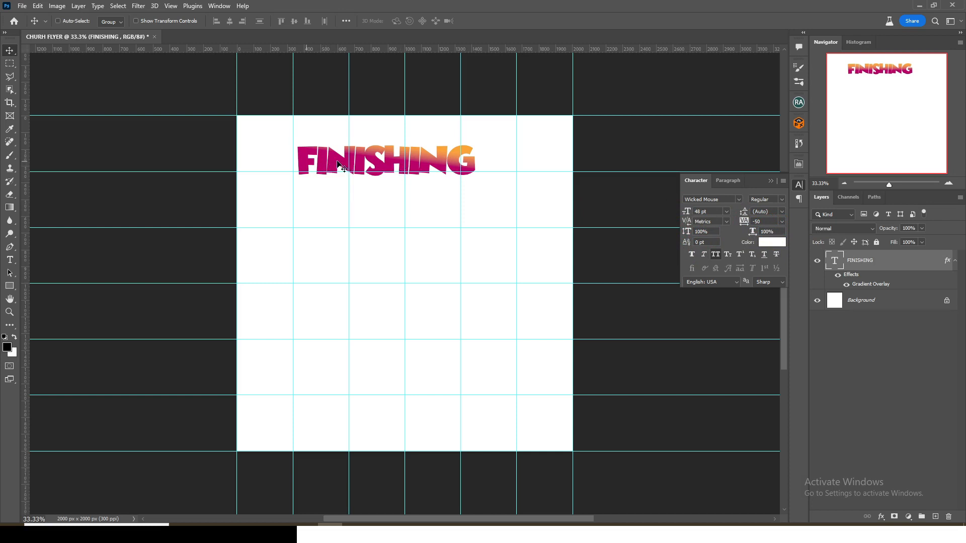
{"action": "left_click_drag", "start_coordinate": [745, 222], "coordinate": [747, 224]}
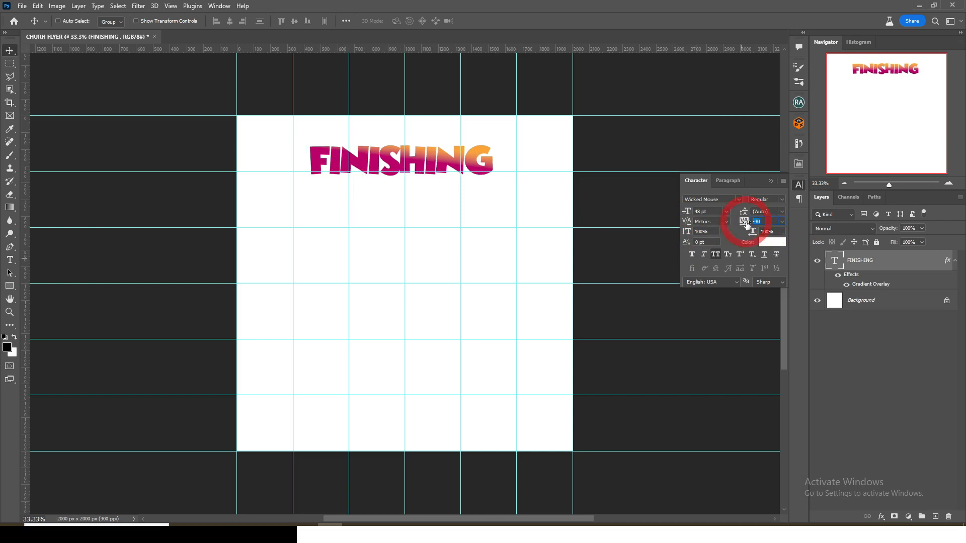
{"action": "type", "text": "0"}
{"action": "key", "text": "Return"}
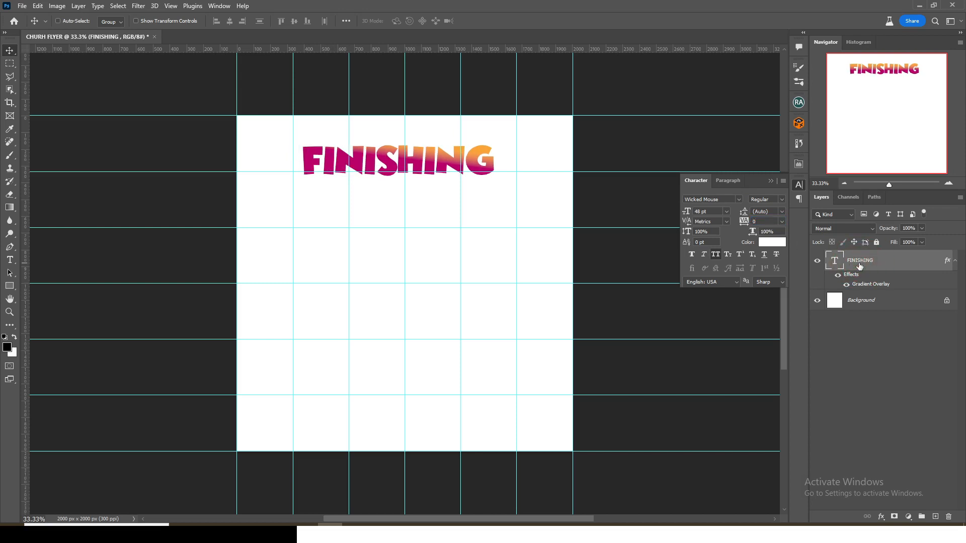
- Duplicate the FINISHING layer, move the copy below the original, and replace its text with GRACE copied from the Notepad file
{"action": "key", "text": "ctrl+j"}
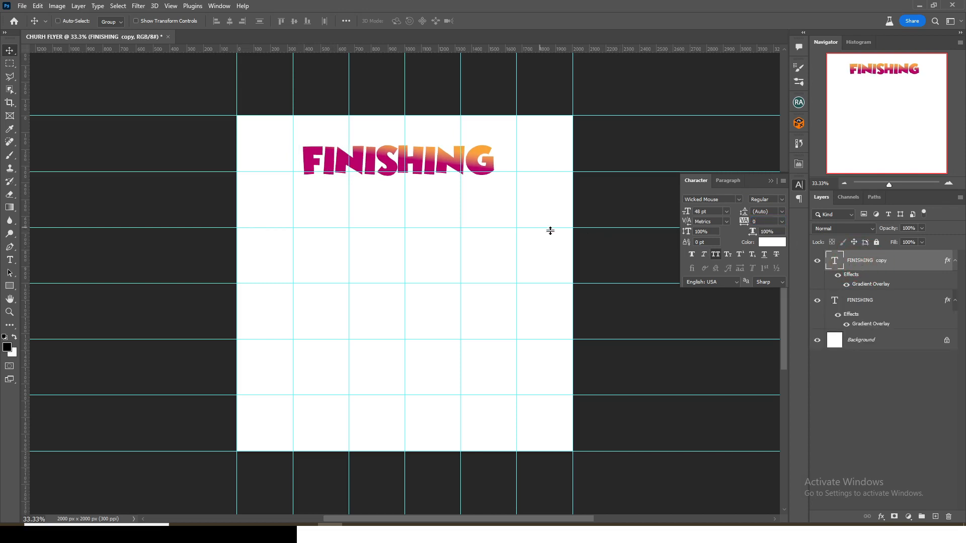
{"action": "left_click_drag", "start_coordinate": [386, 161], "coordinate": [386, 201]}
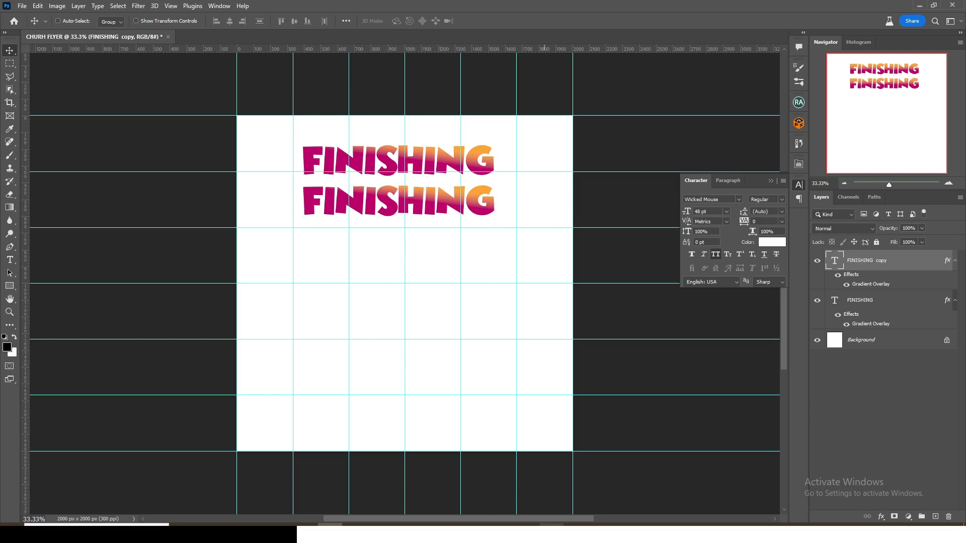
{"action": "left_click", "coordinate": [550, 534]}
{"action": "left_click_drag", "start_coordinate": [673, 210], "coordinate": [647, 210]}
{"action": "key", "text": "ctrl+c"}
{"action": "left_click", "coordinate": [632, 4]}
{"action": "double_click", "coordinate": [831, 262]}
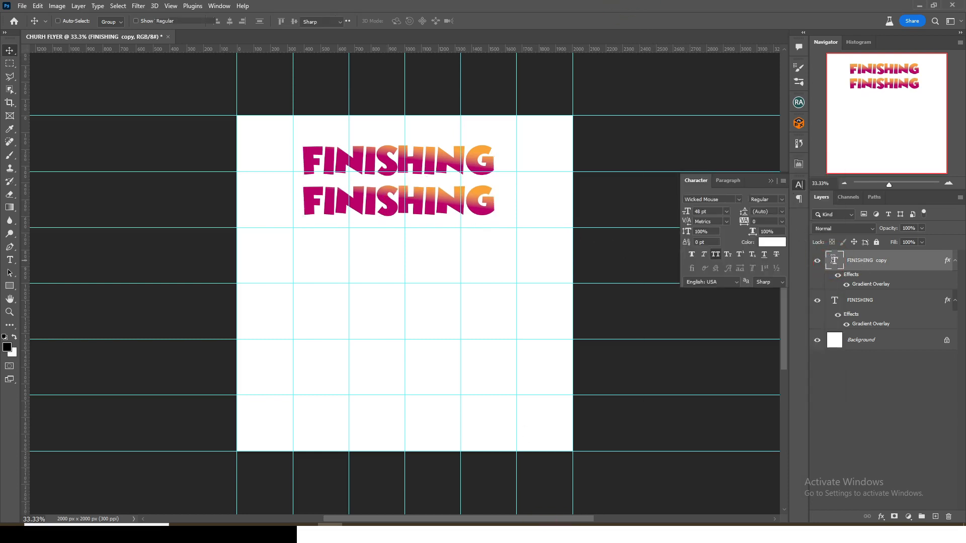
{"action": "key", "text": "ctrl+v"}
{"action": "key", "text": "ctrl+Return"}
- Center-align the GRACE text and move it back beneath FINISHING
{"action": "left_click", "coordinate": [727, 181]}
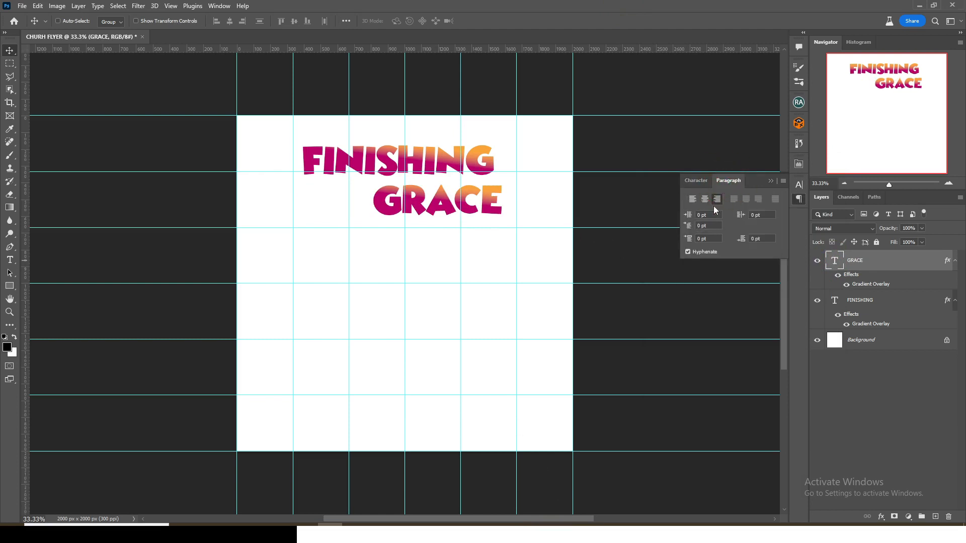
{"action": "left_click", "coordinate": [705, 199]}
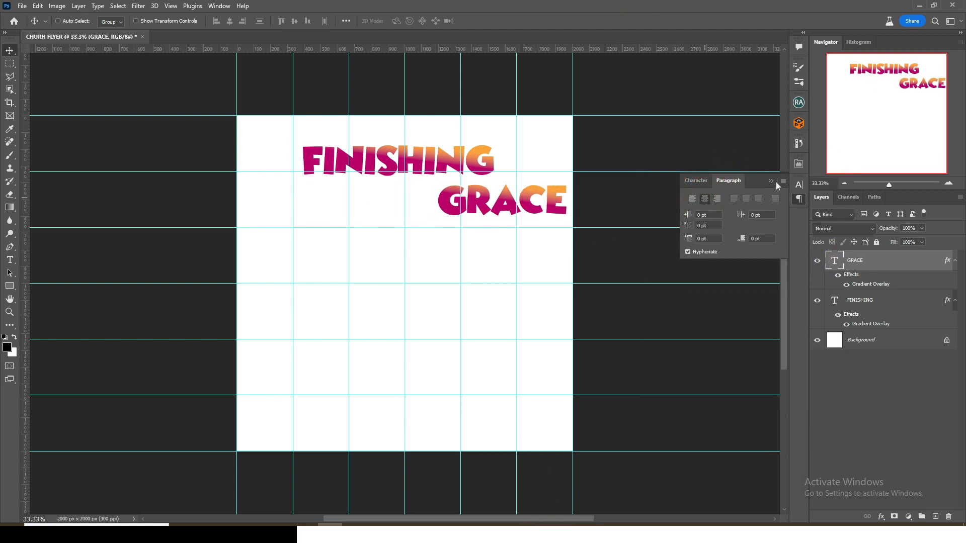
{"action": "left_click_drag", "start_coordinate": [516, 212], "coordinate": [376, 204]}
{"action": "key", "text": "ctrl+z"}
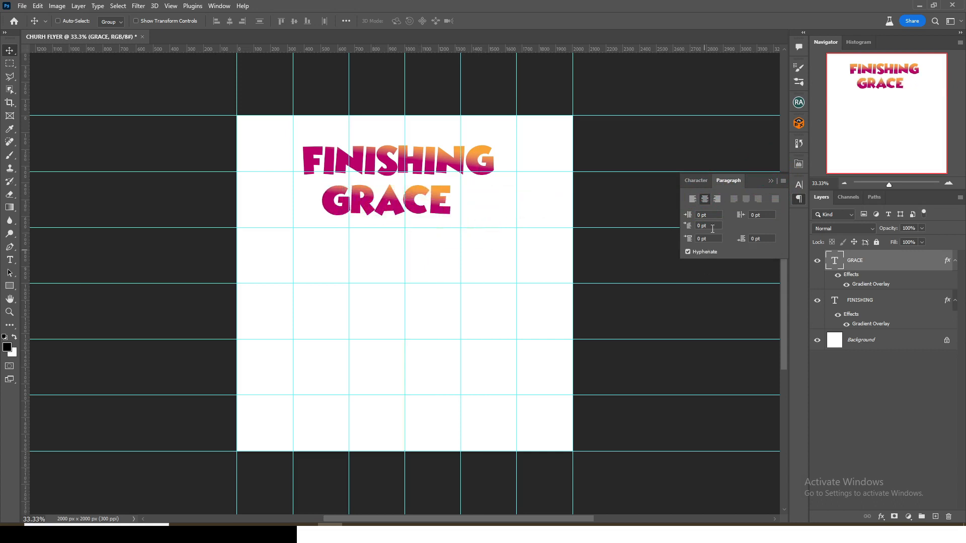
- Set GRACE to 83 pt and move it so it sits directly under the FINISHING word
{"action": "left_click", "coordinate": [694, 183]}
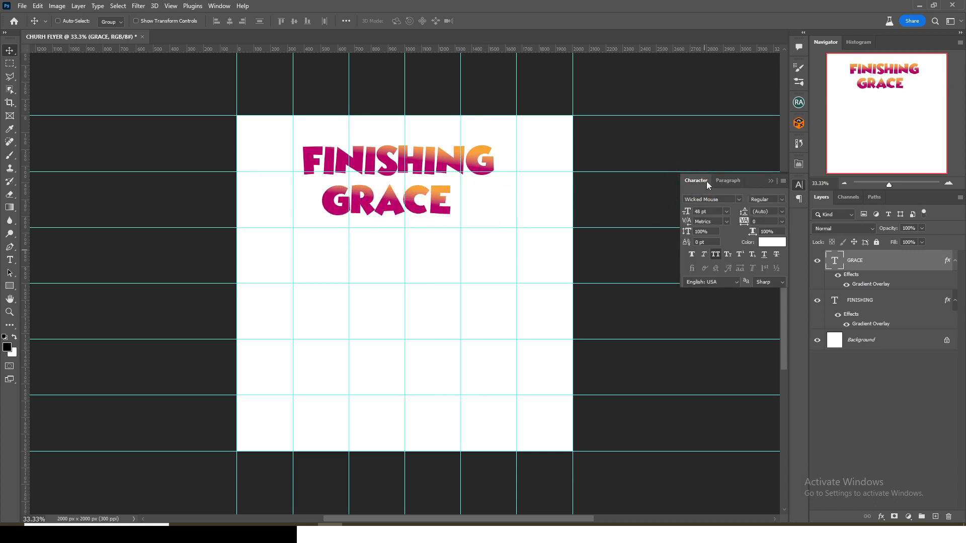
{"action": "type", "text": "83"}
{"action": "key", "text": "Return"}
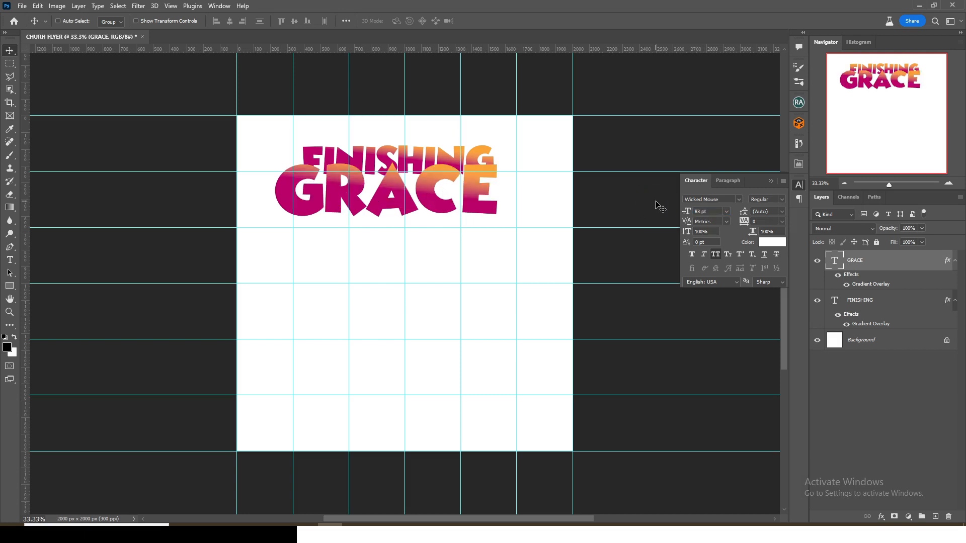
{"action": "key", "text": "ctrl+t"}
{"action": "mouse_move", "coordinate": [423, 193]}
{"action": "left_mouse_down"}
{"action": "mouse_move", "coordinate": [443, 194]}
{"action": "mouse_move", "coordinate": [427, 194]}
{"action": "mouse_move", "coordinate": [428, 202]}
{"action": "left_mouse_up"}
{"action": "key", "text": "Return"}
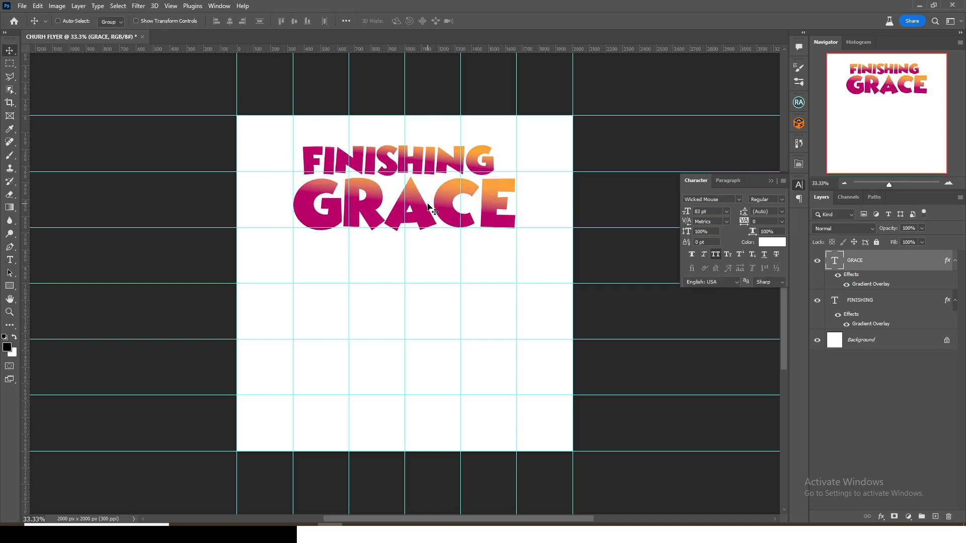
- Shift the FINISHING layer's gradient overlay downward so more orange fills the letters, and apply the layer style
{"action": "double_click", "coordinate": [865, 327]}
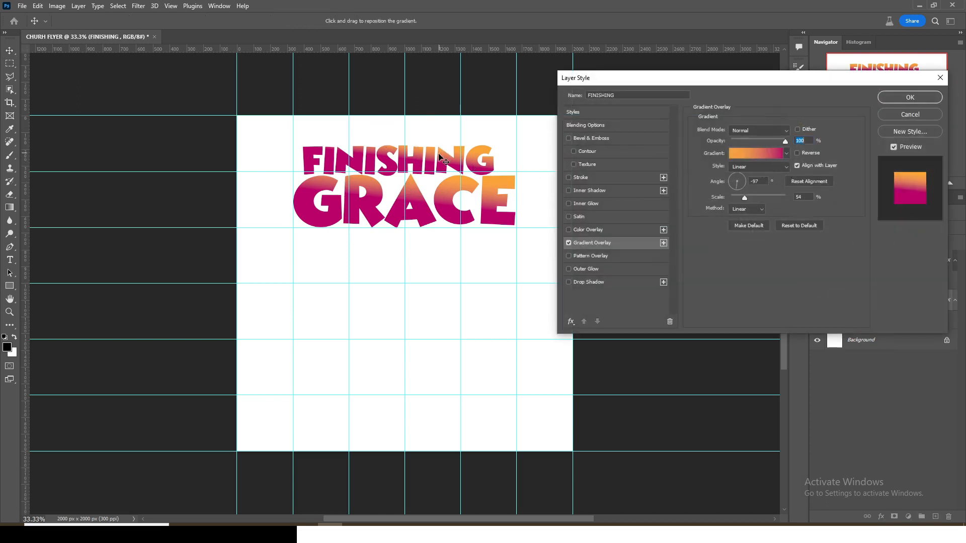
{"action": "left_click_drag", "start_coordinate": [438, 157], "coordinate": [475, 209]}
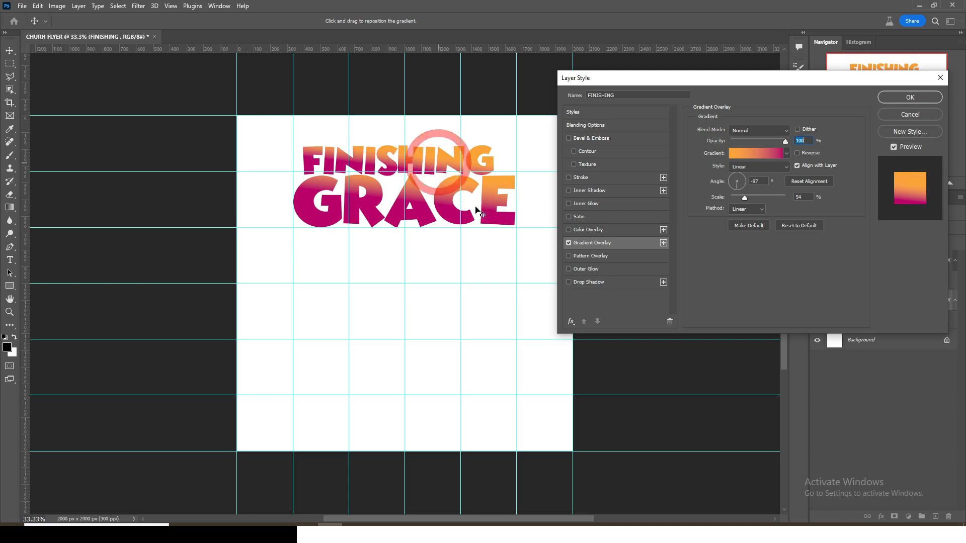
{"action": "left_click", "coordinate": [896, 97]}
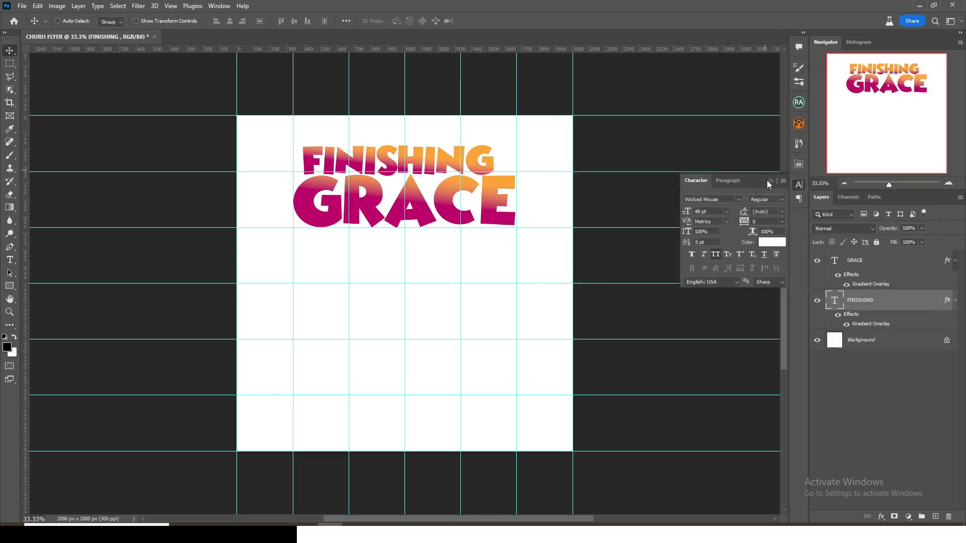
- Move FINISHING to line up with the right end of GRACE, and nudge GRACE slightly to the right
{"action": "left_click_drag", "start_coordinate": [446, 153], "coordinate": [467, 154]}
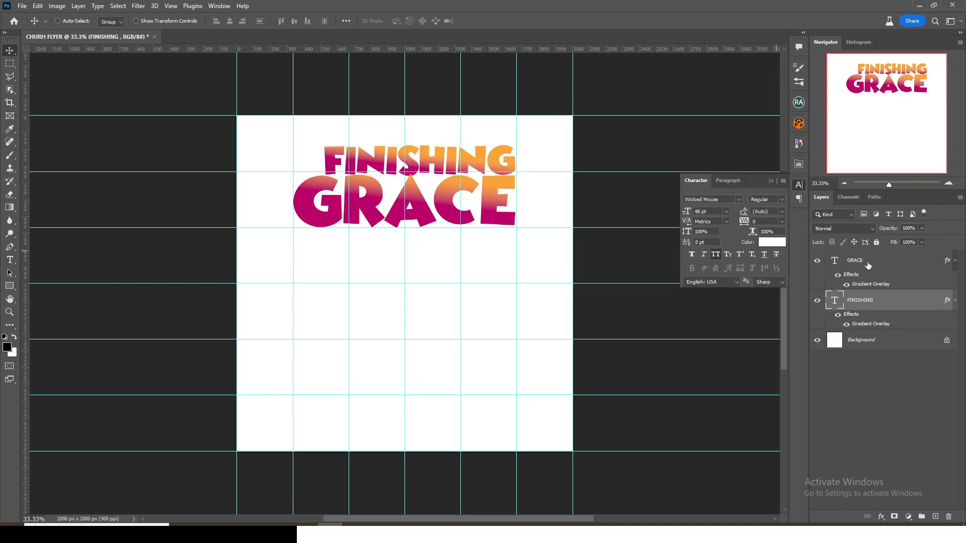
{"action": "left_click", "coordinate": [867, 263]}
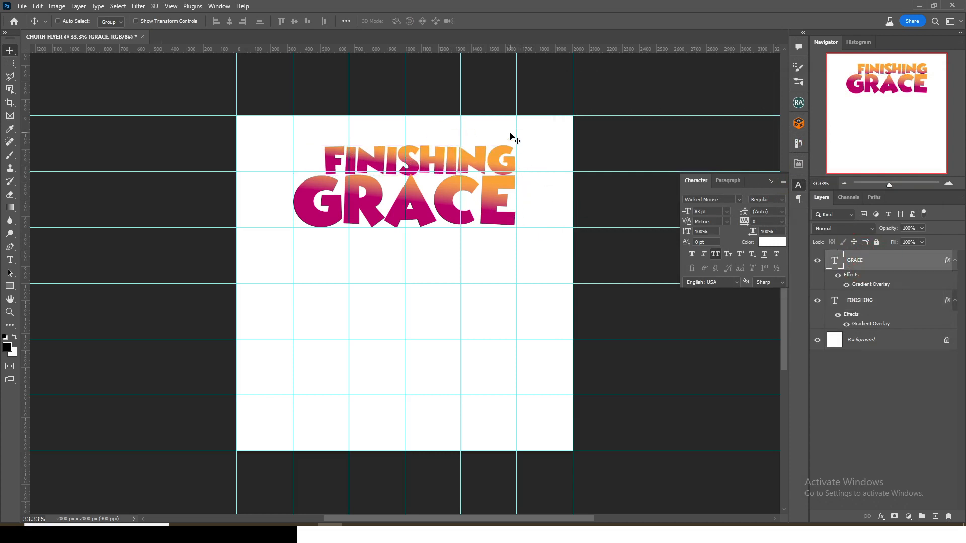
{"action": "key", "text": "Right"}
{"action": "key", "text": "Right"}
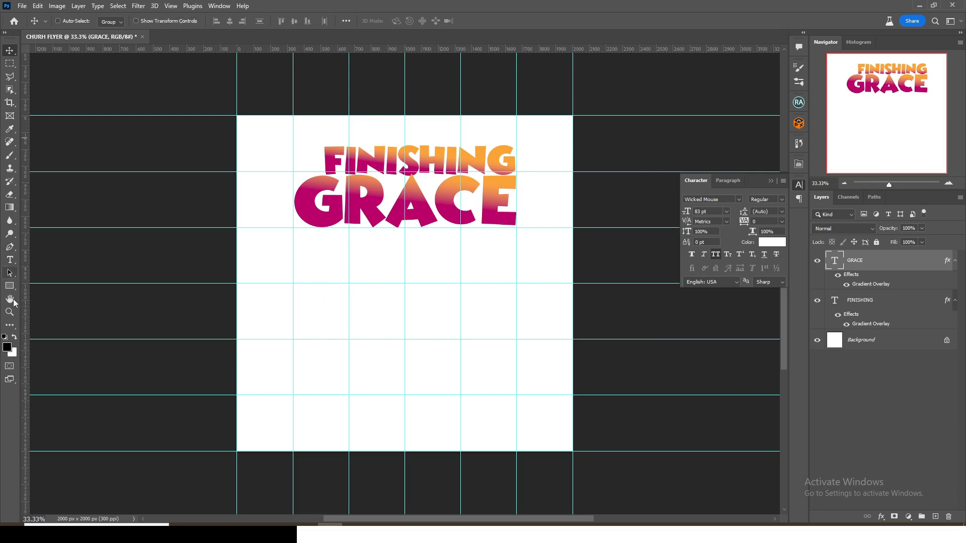
- Add a new text layer reading THE below GRACE, copying the word from the Notepad file
{"action": "left_click", "coordinate": [10, 259]}
{"action": "left_click", "coordinate": [408, 289]}
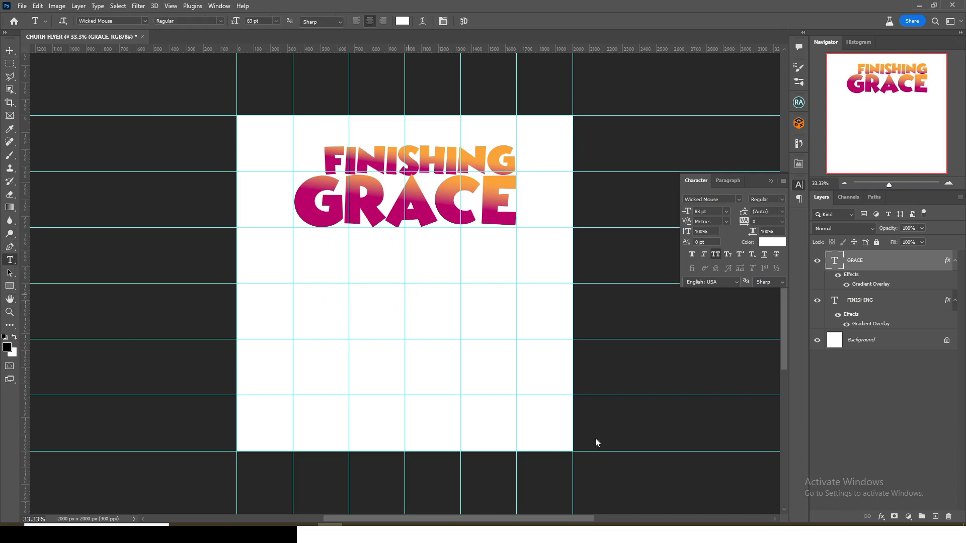
{"action": "key", "text": "alt+Tab"}
{"action": "key", "text": "ctrl+c"}
{"action": "key", "text": "alt+Tab"}
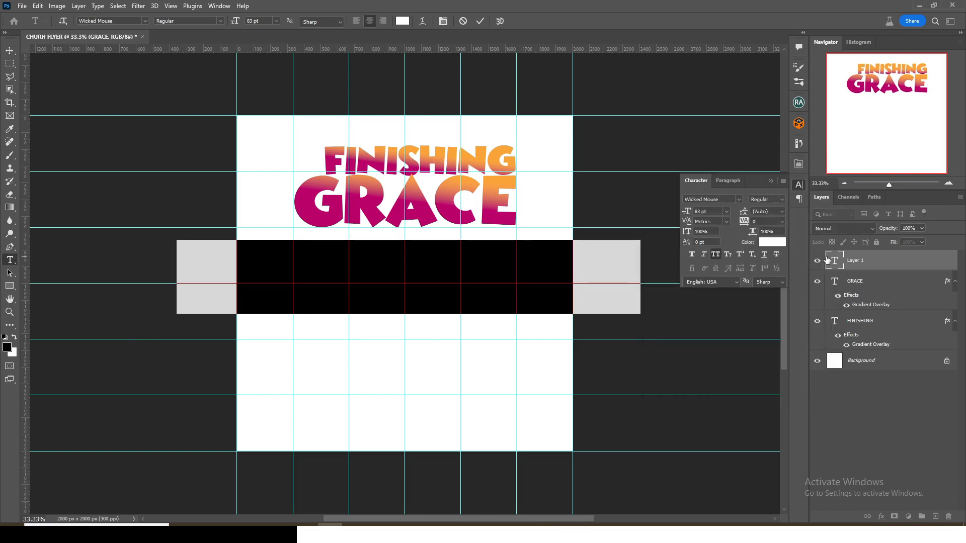
{"action": "key", "text": "ctrl+v"}
{"action": "key", "text": "ctrl+Return"}
{"action": "key", "text": "v"}
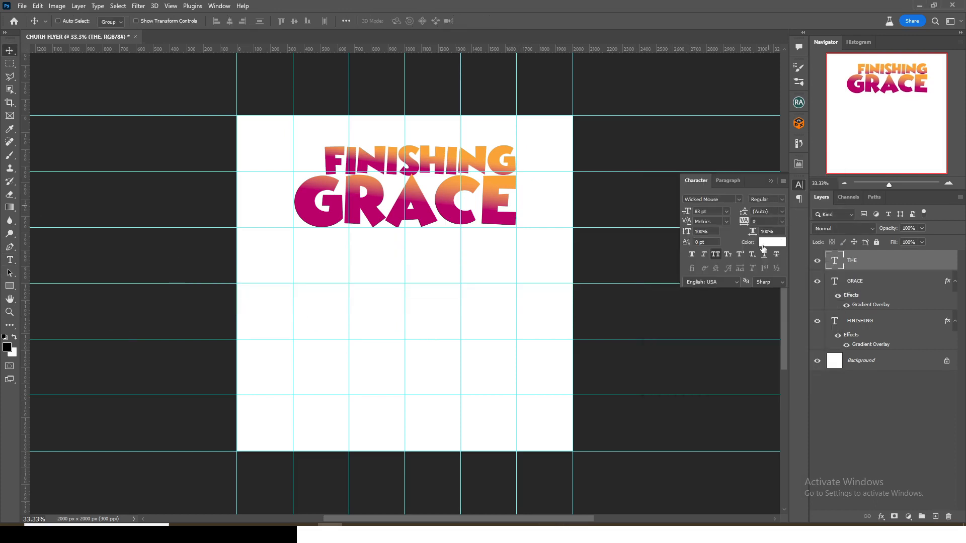
- Set the color of the THE text to 576A25
{"action": "left_click", "coordinate": [763, 248]}
{"action": "type", "text": "57"}
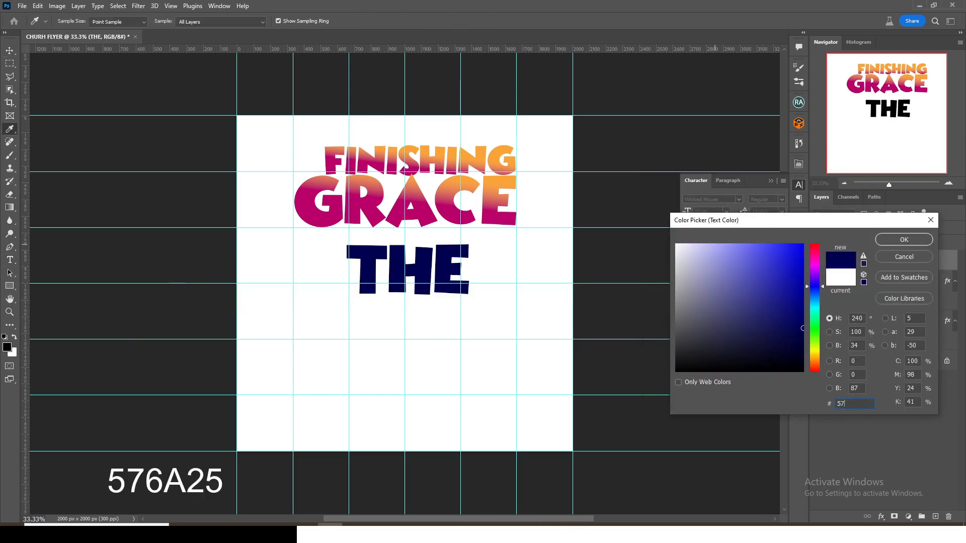
{"action": "type", "text": "6A"}
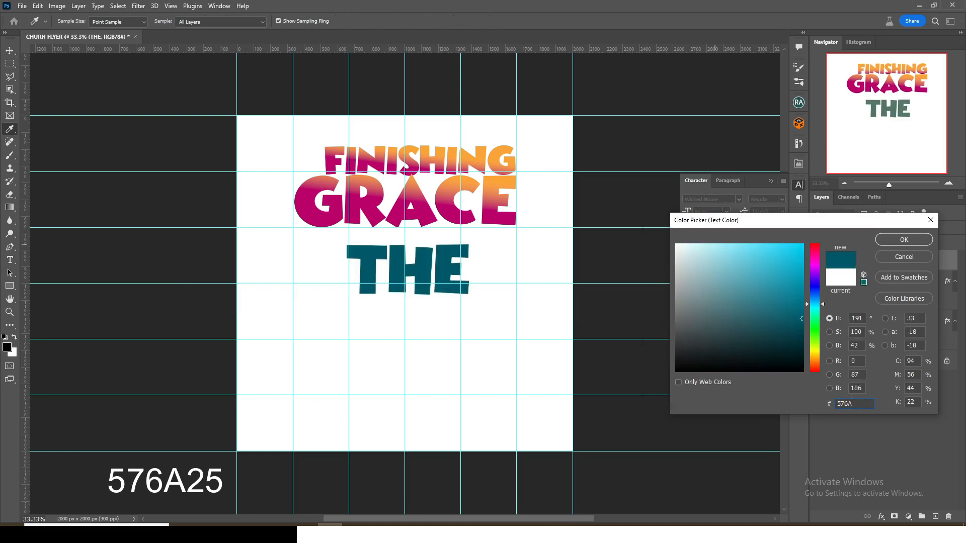
{"action": "type", "text": "25"}
{"action": "key", "text": "Return"}
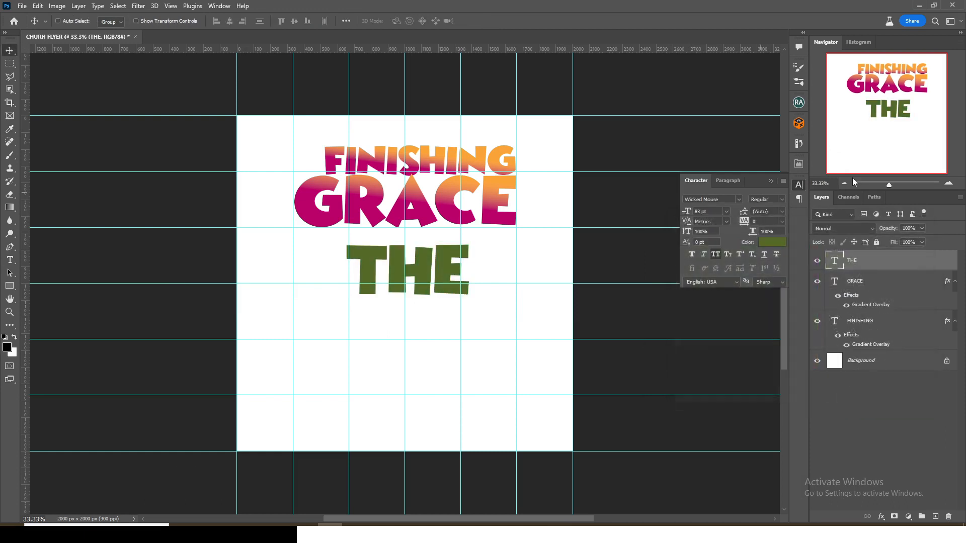
- Set the THE text to 20 pt and move it directly in front of FINISHING
{"action": "left_click", "coordinate": [722, 201]}
{"action": "left_click", "coordinate": [833, 261]}
{"action": "left_click_drag", "start_coordinate": [709, 212], "coordinate": [657, 214]}
{"action": "type", "text": "20"}
{"action": "key", "text": "Return"}
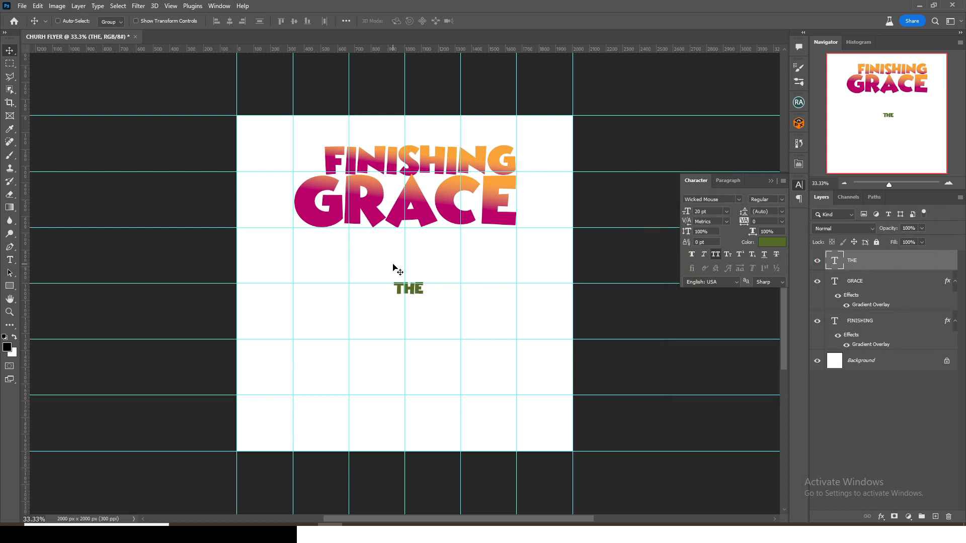
{"action": "left_click_drag", "start_coordinate": [393, 267], "coordinate": [295, 134]}
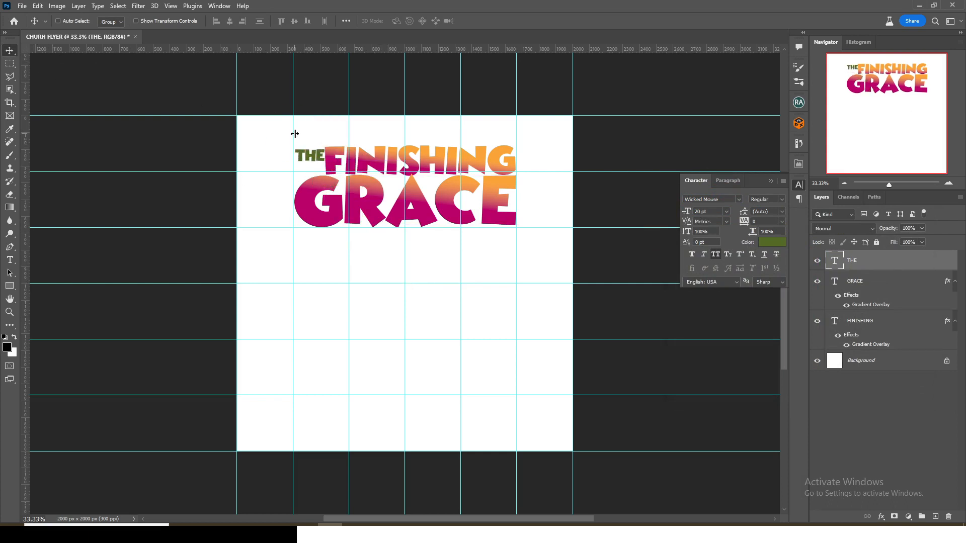
- Nudge THE down and slightly left so it lines up with the left edge of GRACE
{"action": "key", "text": "Down"}
{"action": "key", "text": "Down"}
{"action": "key", "text": "Down"}
{"action": "key", "text": "Down"}
{"action": "key", "text": "Down"}
{"action": "key", "text": "Down"}
{"action": "key", "text": "Down"}
{"action": "key", "text": "Down"}
{"action": "key", "text": "Down"}
{"action": "key", "text": "Down"}
{"action": "key", "text": "Down"}
{"action": "key", "text": "Down"}
{"action": "key", "text": "Down"}
{"action": "key", "text": "Down"}
{"action": "key", "text": "Down"}
{"action": "key", "text": "Down"}
{"action": "key", "text": "Down"}
{"action": "key", "text": "Down"}
{"action": "key", "text": "Down"}
{"action": "key", "text": "Down"}
{"action": "key", "text": "Left"}
{"action": "key", "text": "Left"}
{"action": "key", "text": "Left"}
{"action": "key", "text": "Left"}
{"action": "key", "text": "Left"}
{"action": "key", "text": "Left"}
{"action": "key", "text": "Left"}
{"action": "key", "text": "Left"}
{"action": "key", "text": "Left"}
{"action": "key", "text": "Left"}
- Hide the guides and nudge GRACE down to open a small gap below FINISHING
{"action": "left_click", "coordinate": [861, 286]}
{"action": "key", "text": "ctrl+semicolon"}
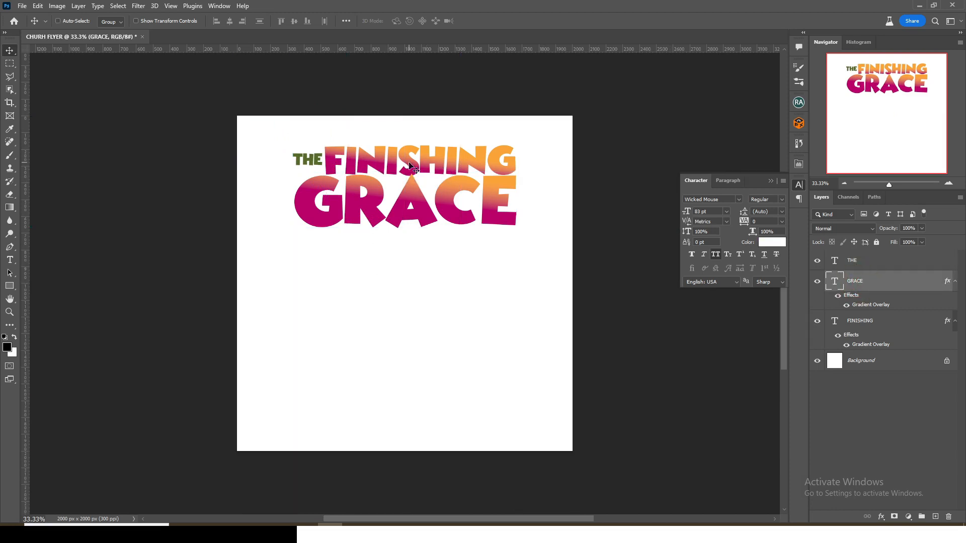
{"action": "key", "text": "Down"}
{"action": "key", "text": "Down"}
{"action": "key", "text": "Down"}
{"action": "key", "text": "Down"}
{"action": "key", "text": "Down"}
{"action": "key", "text": "Down"}
{"action": "key", "text": "Down"}
{"action": "key", "text": "Down"}
{"action": "key", "text": "Down"}
{"action": "key", "text": "Down"}
{"action": "key", "text": "Down"}
{"action": "key", "text": "Down"}
{"action": "key", "text": "Down"}
{"action": "key", "text": "Down"}
{"action": "key", "text": "Down"}
{"action": "key", "text": "Down"}
{"action": "key", "text": "Down"}
{"action": "key", "text": "Down"}
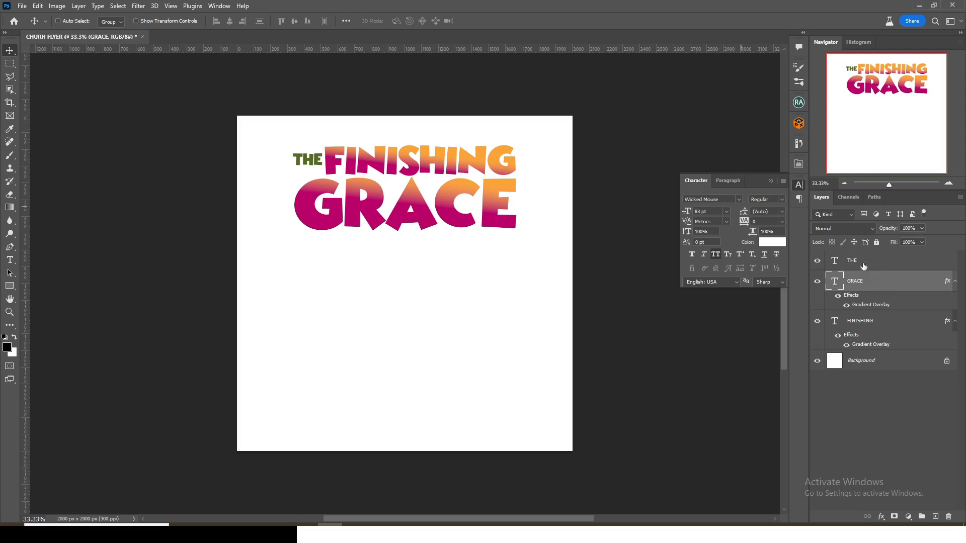
- Group the THE, GRACE and FINISHING layers, name the group THEME, and expand it
{"action": "left_click", "coordinate": [861, 262], "text": "shift"}
{"action": "left_click", "coordinate": [855, 324], "text": "shift"}
{"action": "key", "text": "ctrl+g"}
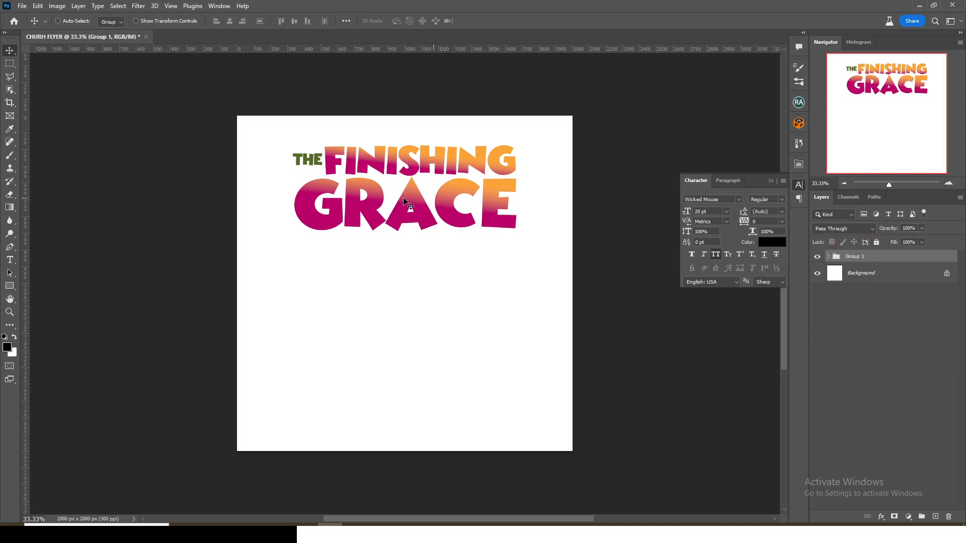
{"action": "double_click", "coordinate": [857, 256]}
{"action": "key", "text": "Return"}
{"action": "left_click", "coordinate": [827, 256]}
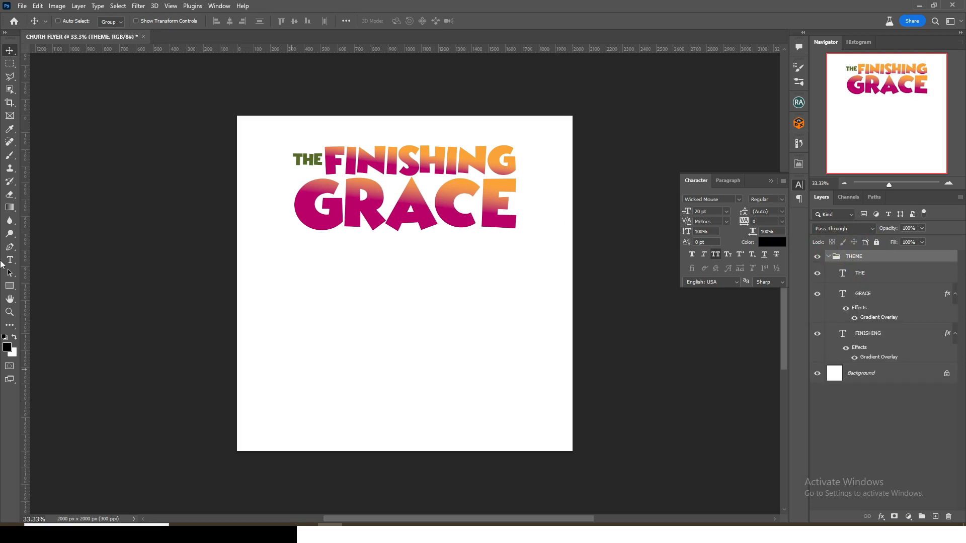
- Add a text layer in the THEME group reading "(I will finish well) Luke 14:30", copied from the Notepad file
{"action": "key", "text": "t"}
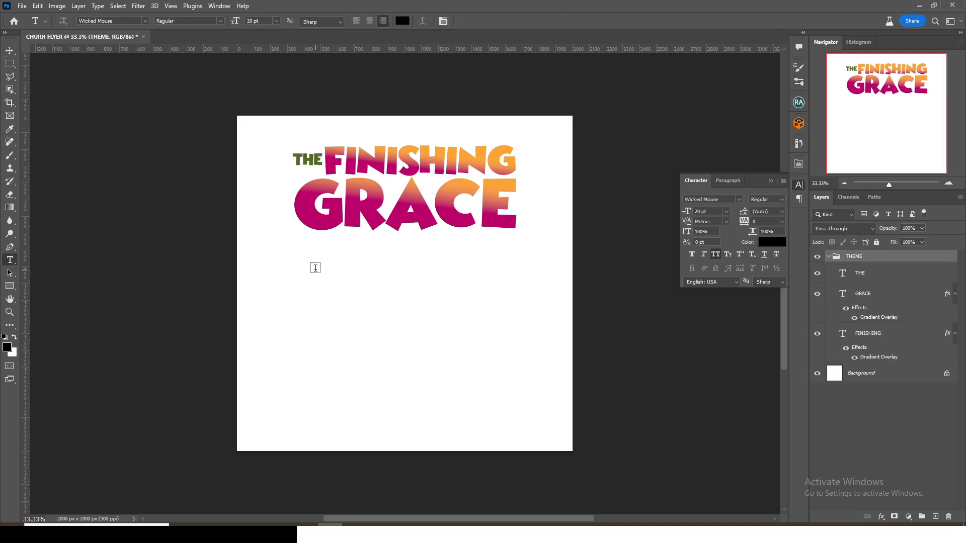
{"action": "left_click", "coordinate": [316, 270]}
{"action": "key", "text": "alt+Tab"}
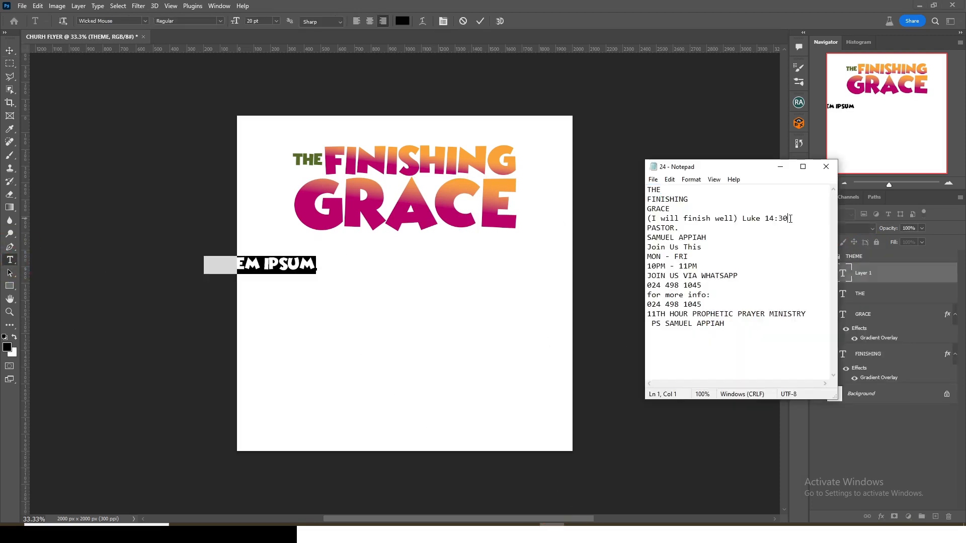
{"action": "left_click_drag", "start_coordinate": [792, 218], "coordinate": [626, 226]}
{"action": "key", "text": "alt+Tab"}
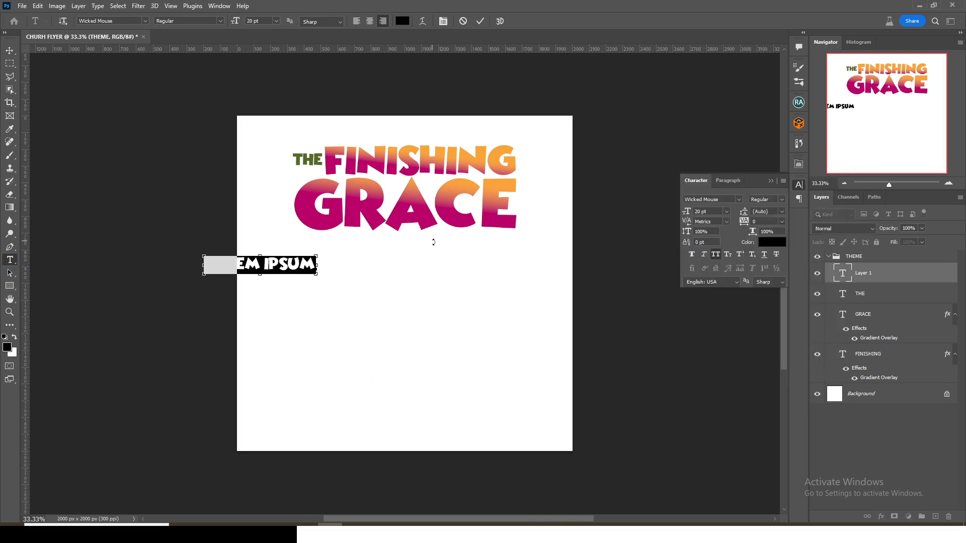
{"action": "key", "text": "ctrl+v"}
{"action": "key", "text": "ctrl+Return"}
{"action": "key", "text": "v"}
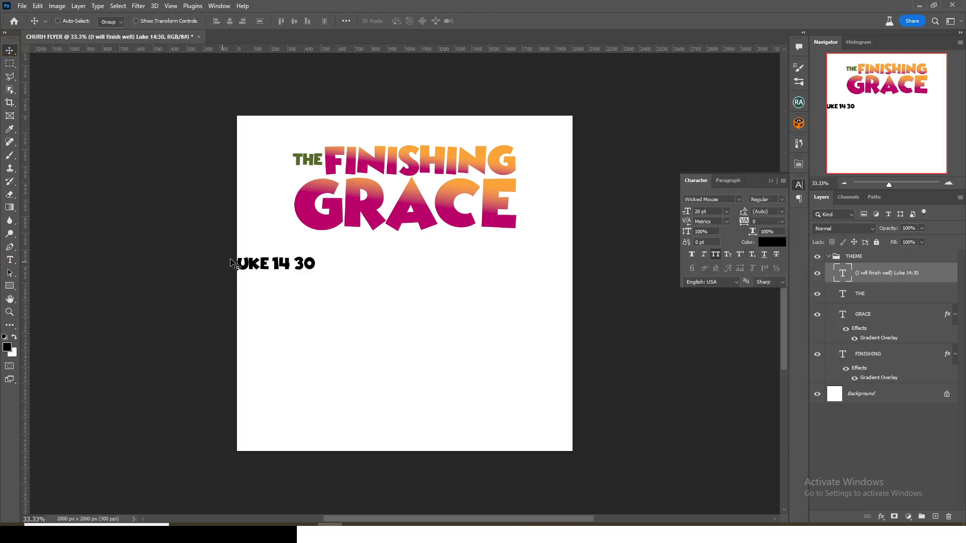
- Move the verse line up beneath GRACE, aligned with its right edge, and set its font to Tiempos Headline Regular
{"action": "left_click_drag", "start_coordinate": [234, 264], "coordinate": [434, 243]}
{"action": "left_click", "coordinate": [723, 198]}
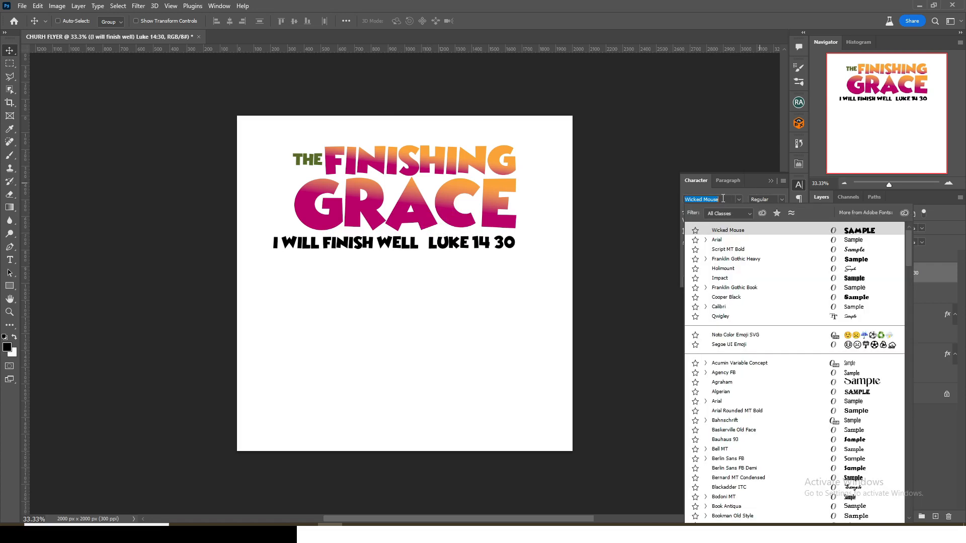
{"action": "type", "text": "TIEMPO"}
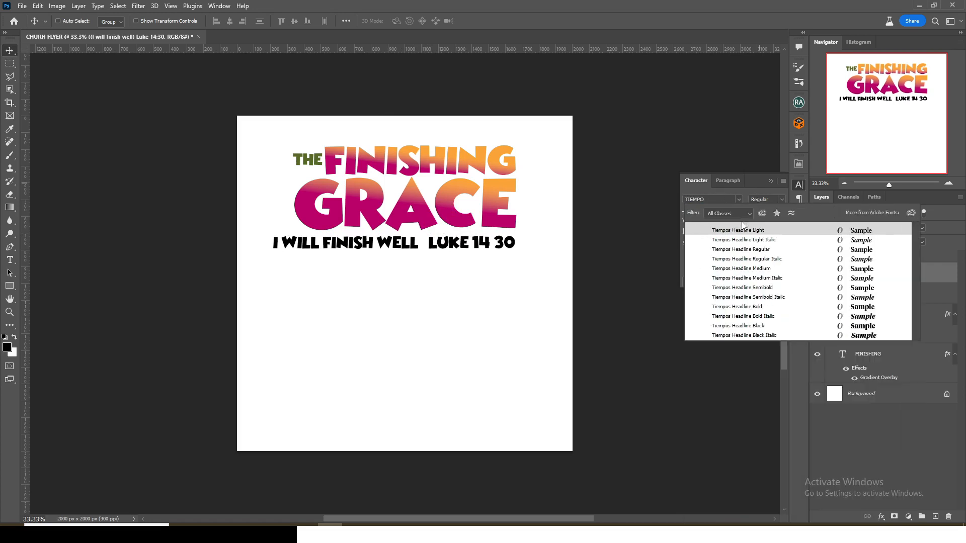
{"action": "left_click", "coordinate": [751, 250]}
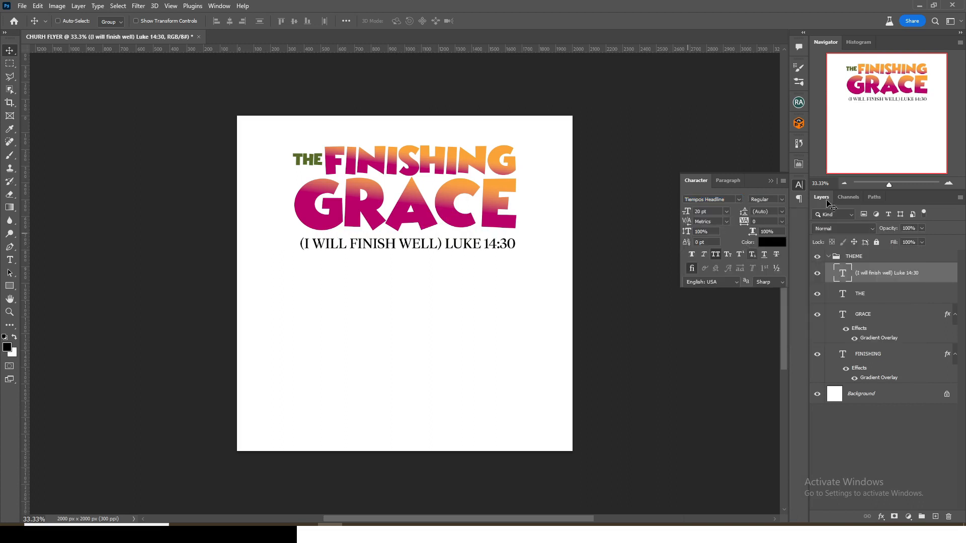
- Set only LUKE 14:30 in the verse line to the Light style and reduce the whole line to 18 pt
{"action": "double_click", "coordinate": [840, 273]}
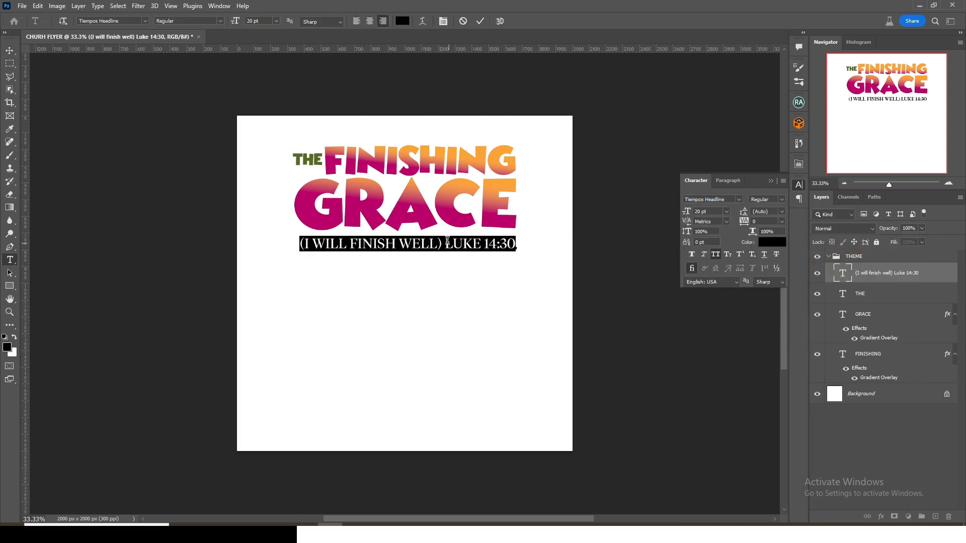
{"action": "left_click_drag", "start_coordinate": [444, 243], "coordinate": [555, 243]}
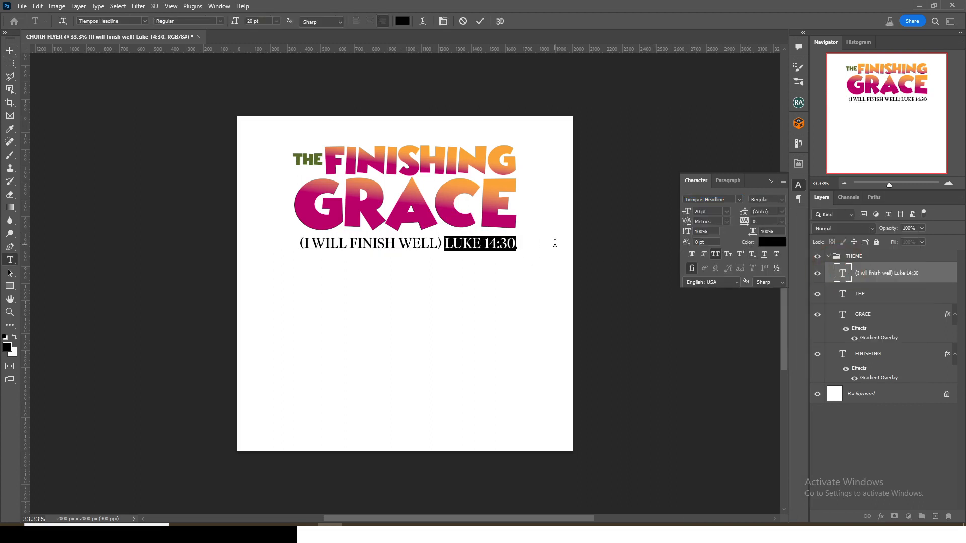
{"action": "left_click", "coordinate": [783, 200]}
{"action": "left_click", "coordinate": [769, 249]}
{"action": "key", "text": "ctrl+Return"}
{"action": "left_click", "coordinate": [710, 210]}
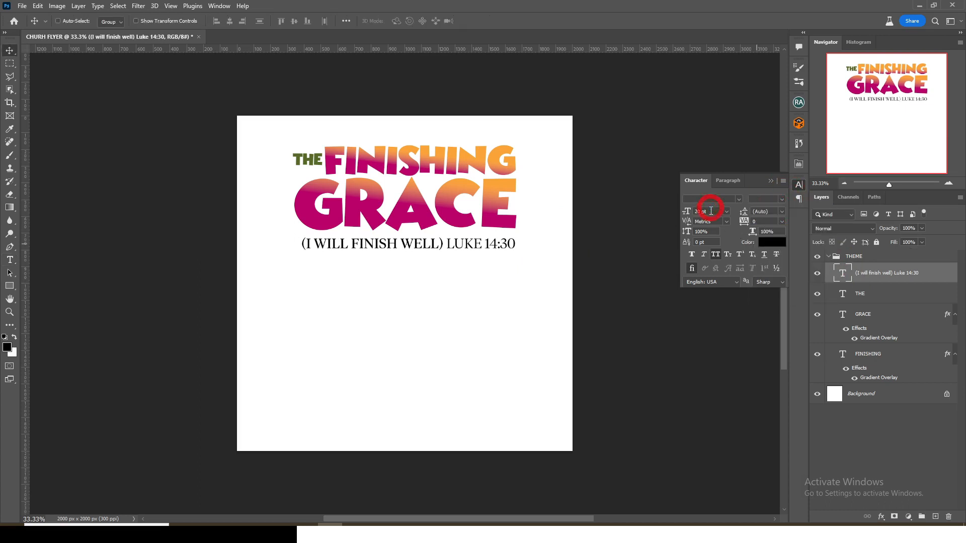
{"action": "type", "text": "18"}
{"action": "key", "text": "Return"}
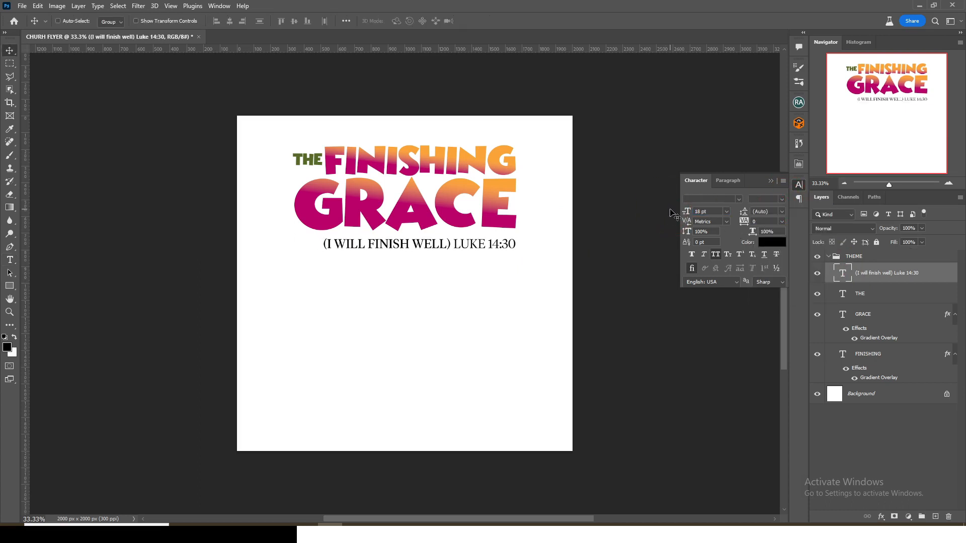
- Centre the verse line on the canvas using the guides and nudge it up closer to GRACE
{"action": "key", "text": "ctrl+semicolon"}
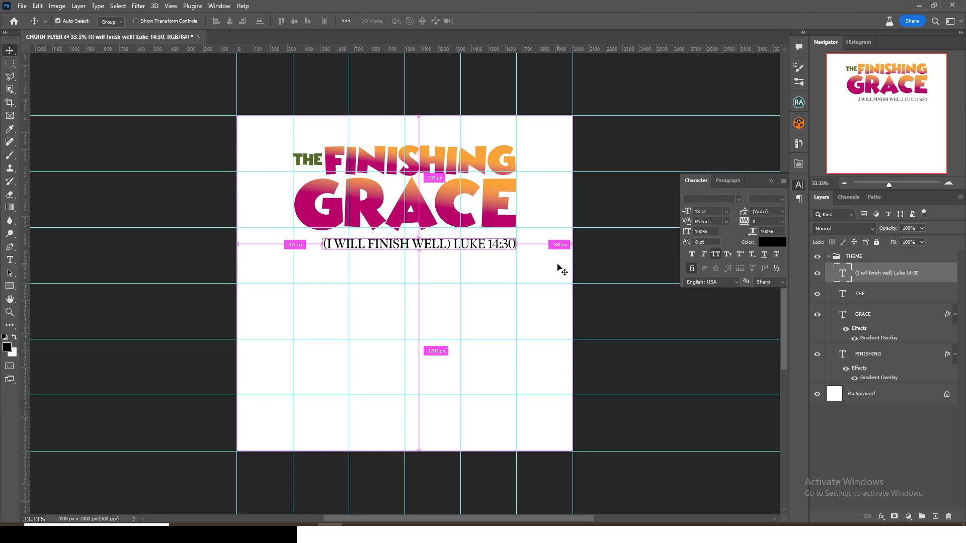
{"action": "key", "text": "ctrl+t"}
{"action": "left_click_drag", "start_coordinate": [433, 245], "coordinate": [417, 241]}
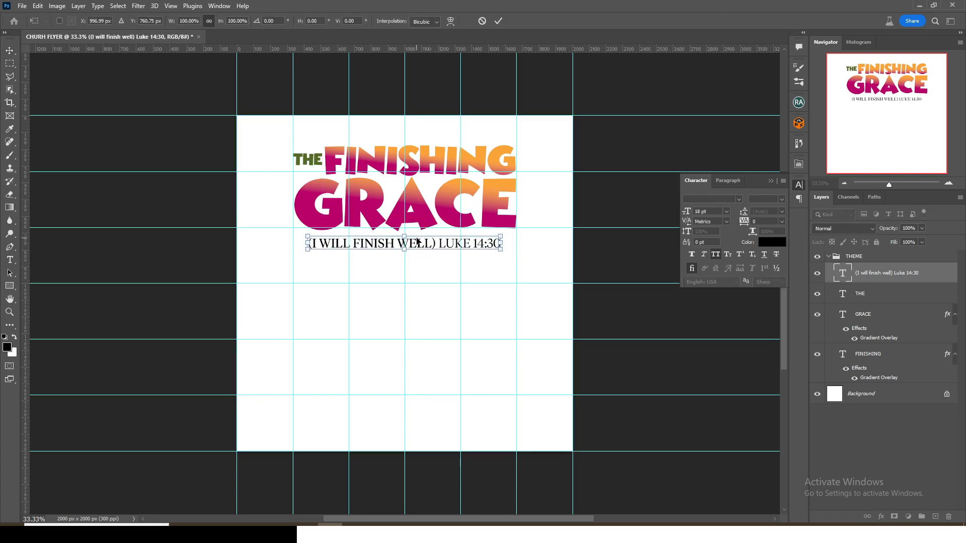
{"action": "key", "text": "Up"}
{"action": "key", "text": "Up"}
{"action": "key", "text": "Up"}
{"action": "key", "text": "Up"}
{"action": "key", "text": "Up"}
{"action": "key", "text": "Up"}
{"action": "key", "text": "Up"}
{"action": "key", "text": "Up"}
{"action": "key", "text": "Up"}
{"action": "key", "text": "Return"}
{"action": "key", "text": "ctrl+semicolon"}
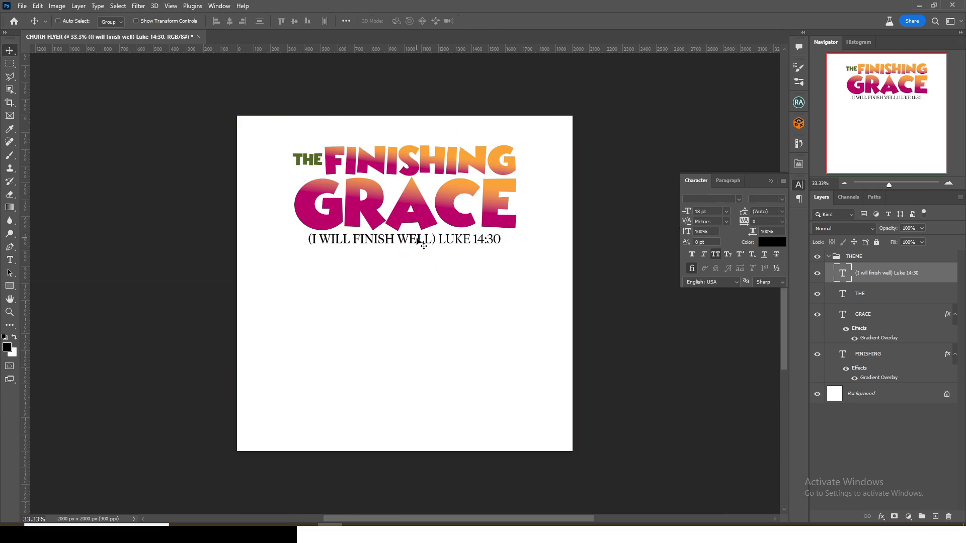
- Collapse the THEME group and place the Layer 1 copy picture from the DONE folder, enlarged to half-length below the verse and left of centre
{"action": "key", "text": "ctrl+semicolon"}
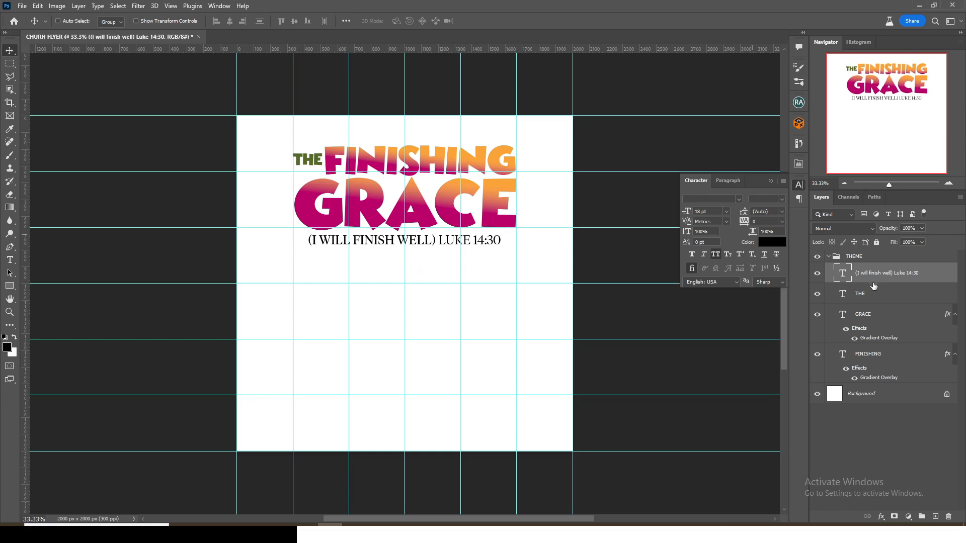
{"action": "left_click", "coordinate": [830, 257]}
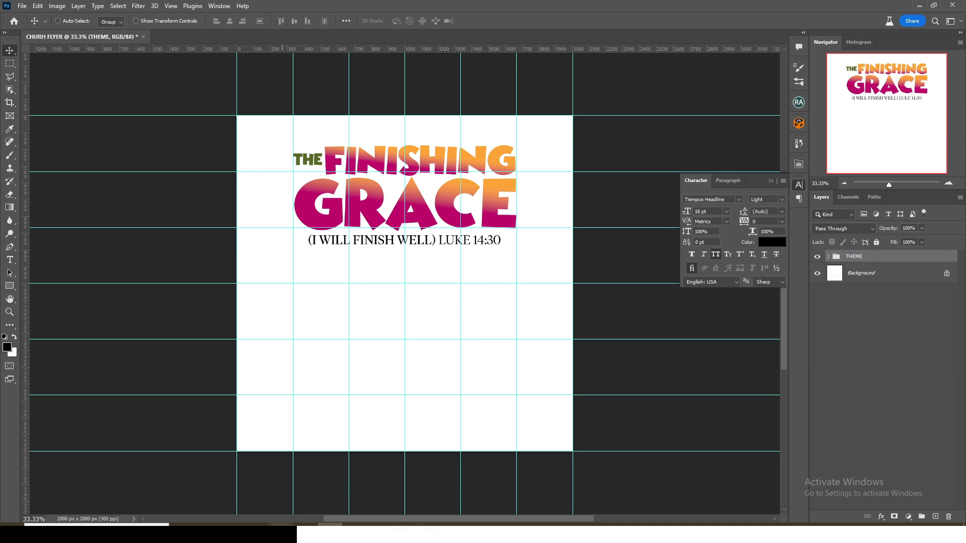
{"action": "left_click", "coordinate": [256, 534]}
{"action": "double_click", "coordinate": [110, 124]}
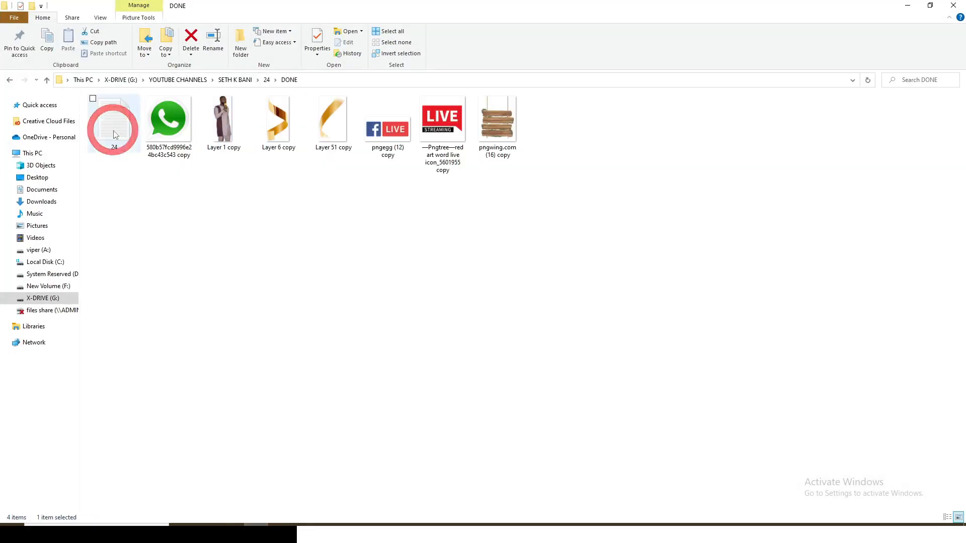
{"action": "left_click_drag", "start_coordinate": [236, 149], "coordinate": [243, 206]}
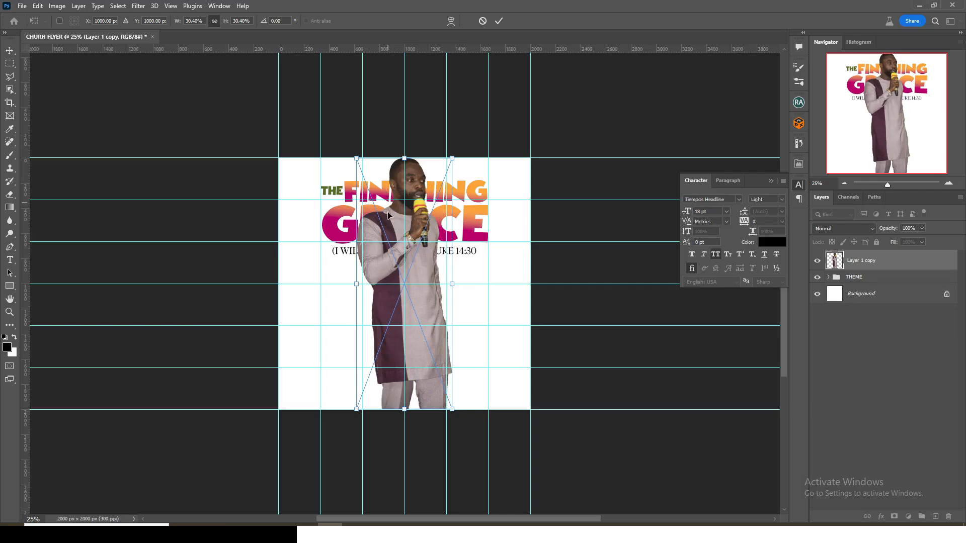
{"action": "left_click_drag", "start_coordinate": [388, 215], "coordinate": [354, 320]}
{"action": "mouse_move", "coordinate": [417, 262]}
{"action": "left_mouse_down"}
{"action": "mouse_move", "coordinate": [427, 243]}
{"action": "mouse_move", "coordinate": [423, 252]}
{"action": "left_mouse_up"}
{"action": "key", "text": "Return"}
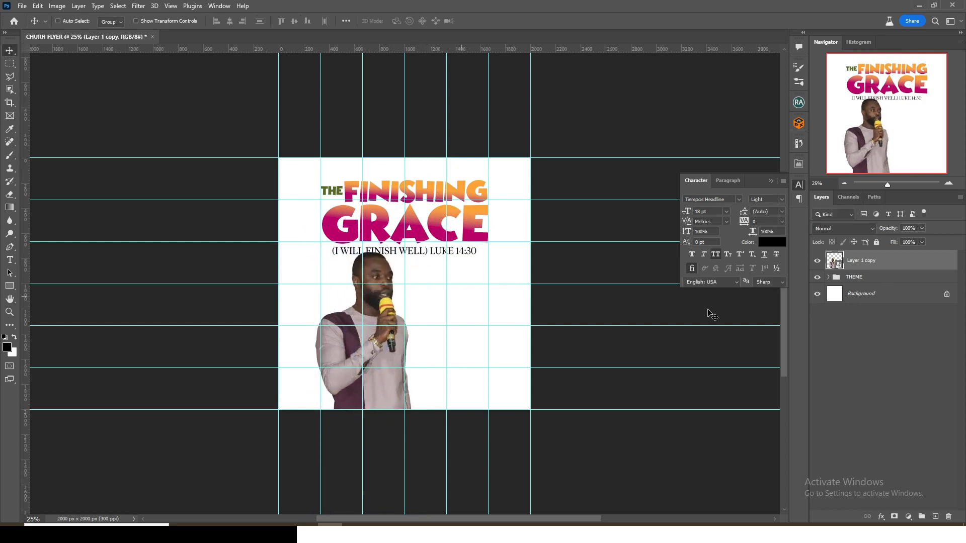
- Nudge the THEME group up to open a gap between the verse line and the man's head
{"action": "left_click", "coordinate": [865, 278]}
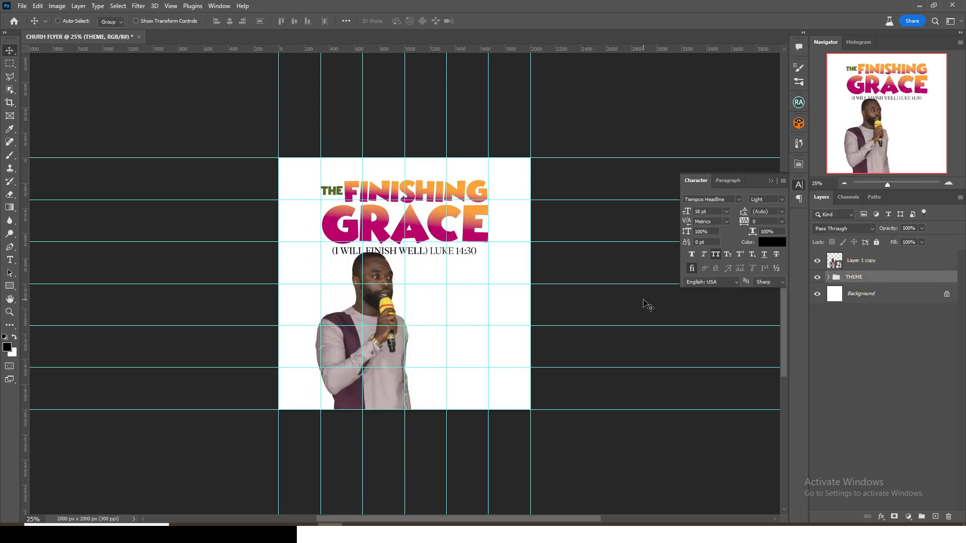
{"action": "key", "text": "shift+Up"}
{"action": "key", "text": "shift+Up"}
{"action": "key", "text": "shift+Up"}
{"action": "key", "text": "shift+Up"}
{"action": "key", "text": "shift+Up"}
{"action": "key", "text": "shift+Up"}
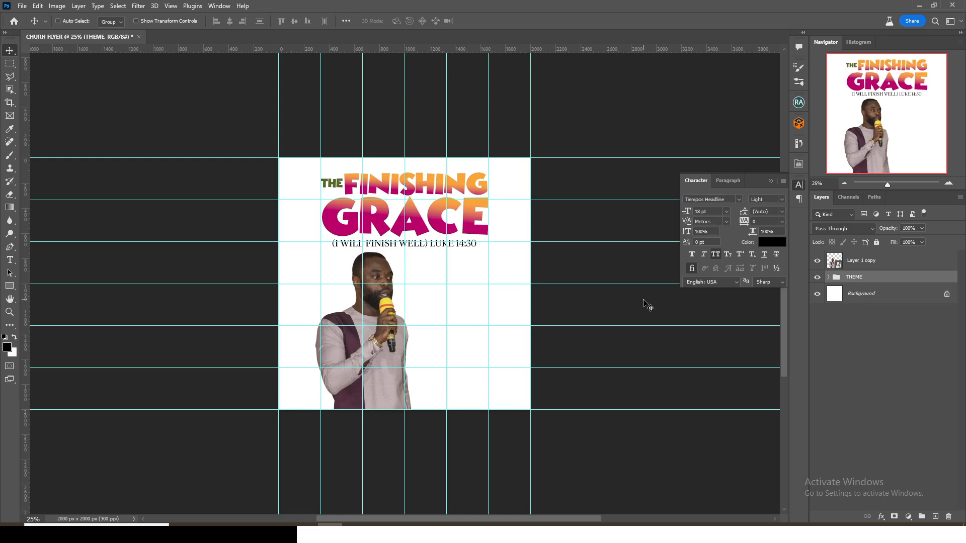
- Put the man's picture layer in a group named IMAGE
{"action": "left_click", "coordinate": [863, 261]}
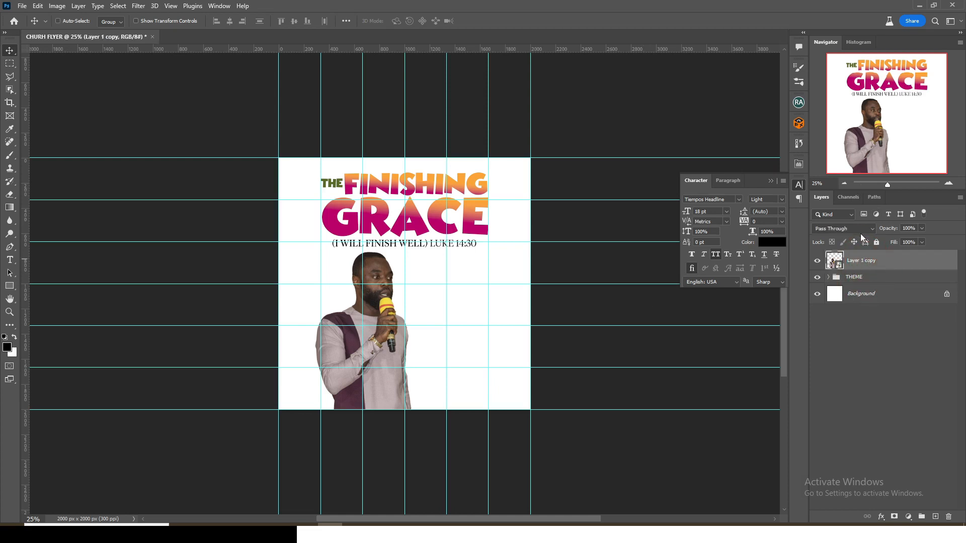
{"action": "key", "text": "ctrl+g"}
{"action": "double_click", "coordinate": [855, 257]}
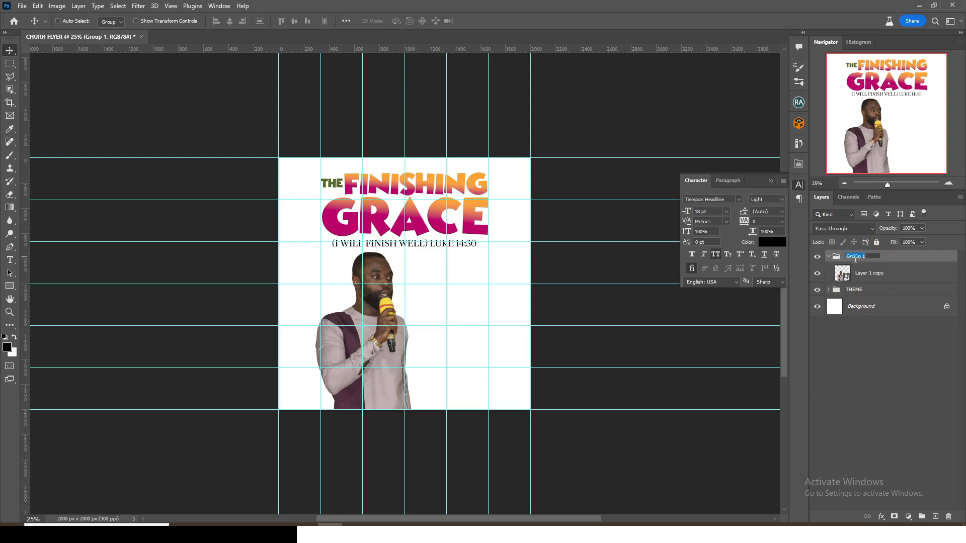
{"action": "type", "text": "IMAGE"}
{"action": "key", "text": "Return"}
- Add a Curves adjustment clipped to the man's picture, raise the curve to brighten it, and invert its mask to black
{"action": "left_click", "coordinate": [882, 277]}
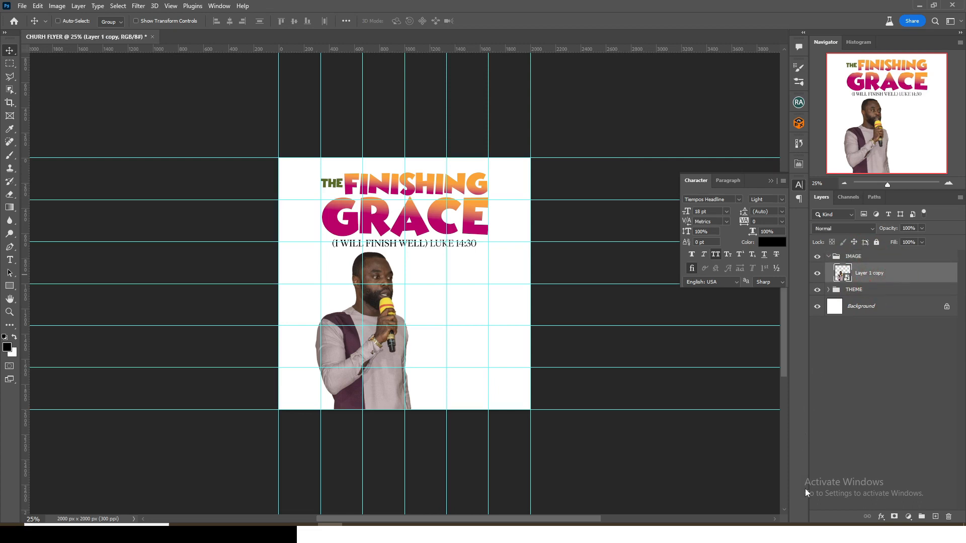
{"action": "left_click", "coordinate": [908, 517]}
{"action": "left_click", "coordinate": [903, 389]}
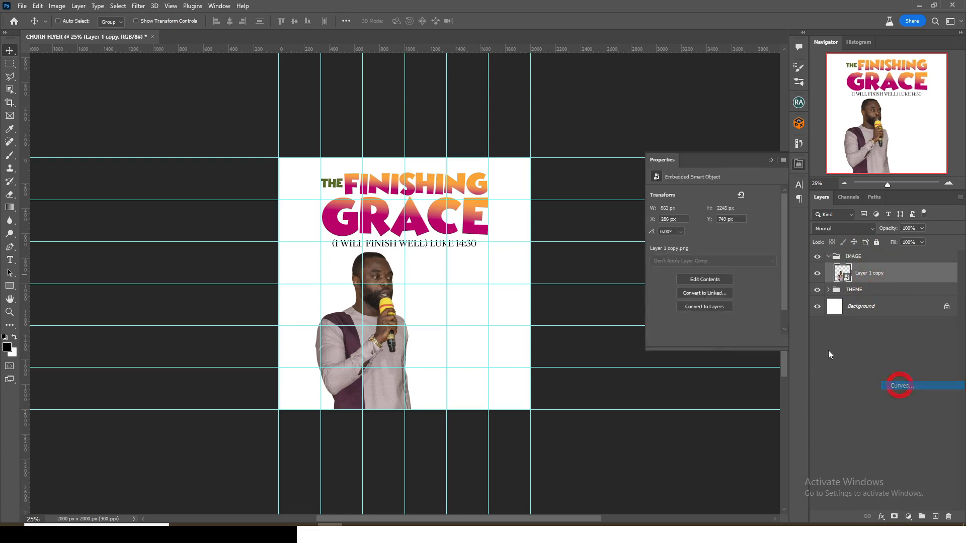
{"action": "left_click", "coordinate": [712, 342]}
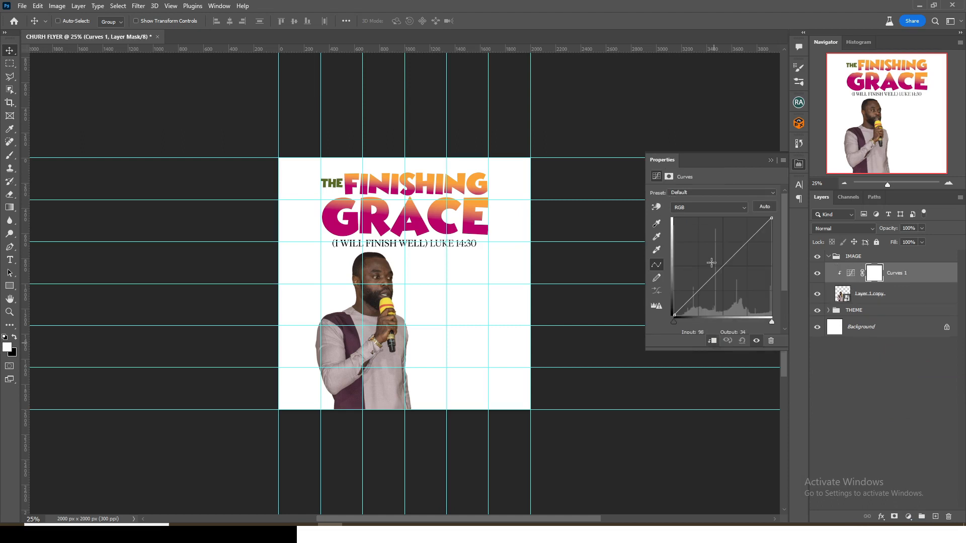
{"action": "left_click_drag", "start_coordinate": [733, 255], "coordinate": [721, 226]}
{"action": "left_click", "coordinate": [770, 160]}
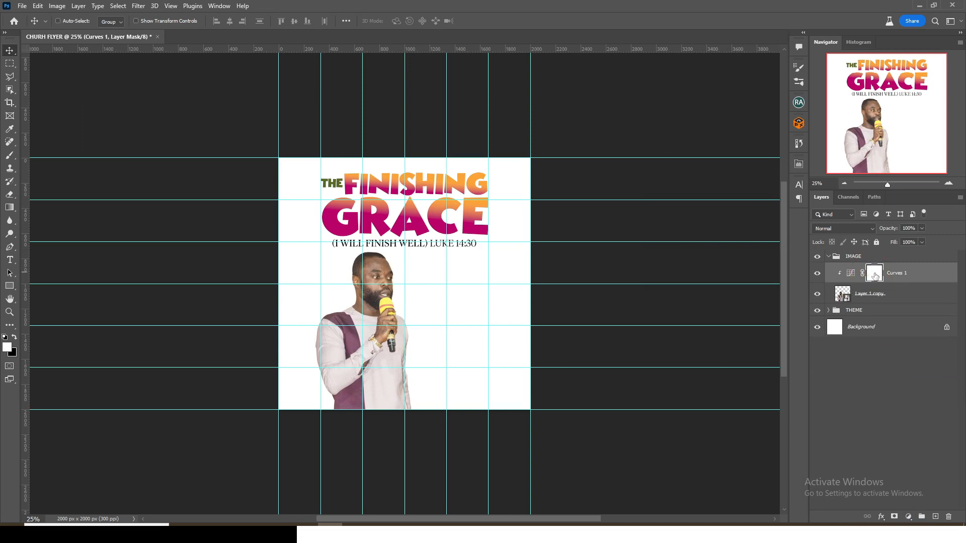
{"action": "key", "text": "ctrl+i"}
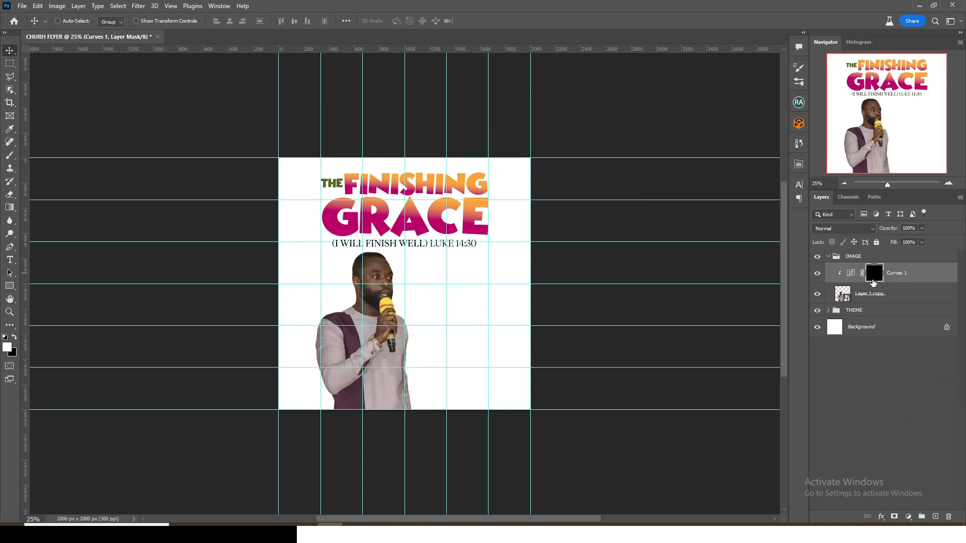
- Paint white on the Curves mask over the man's face with a 500 px soft round brush
{"action": "left_click", "coordinate": [9, 155]}
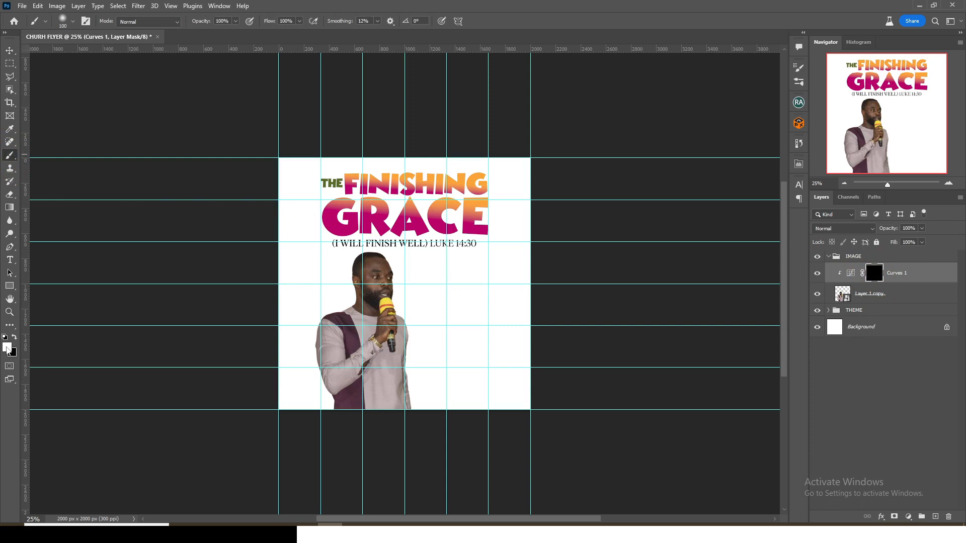
{"action": "left_click", "coordinate": [73, 22]}
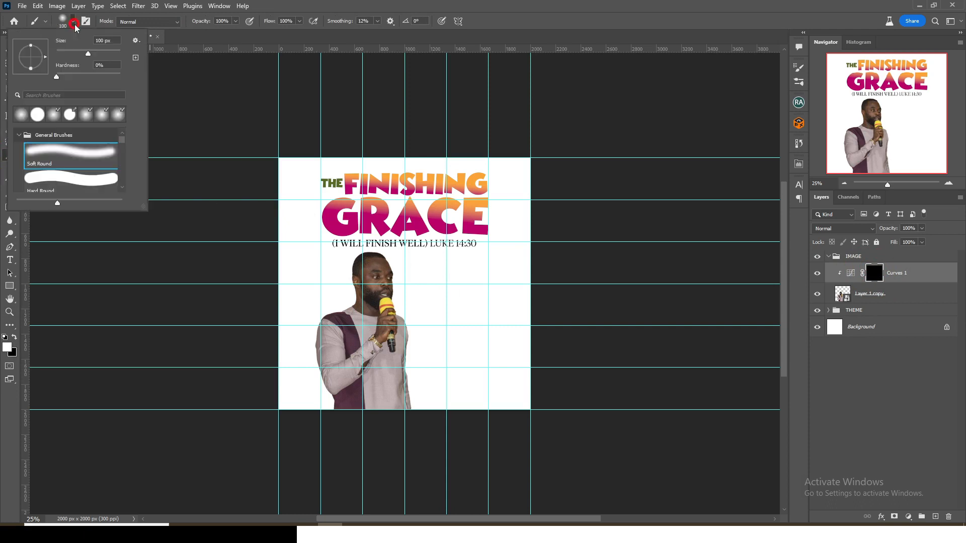
{"action": "left_click", "coordinate": [22, 115]}
{"action": "left_click", "coordinate": [272, 5]}
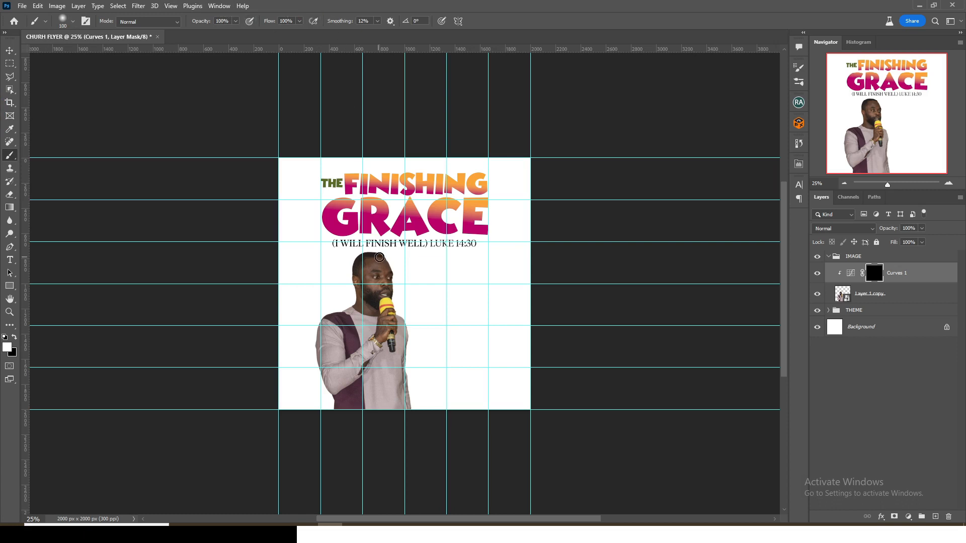
{"action": "key", "text": "bracketright"}
{"action": "key", "text": "bracketright"}
{"action": "key", "text": "bracketright"}
{"action": "key", "text": "bracketright"}
{"action": "key", "text": "bracketright"}
{"action": "key", "text": "bracketright"}
{"action": "key", "text": "bracketright"}
{"action": "key", "text": "bracketright"}
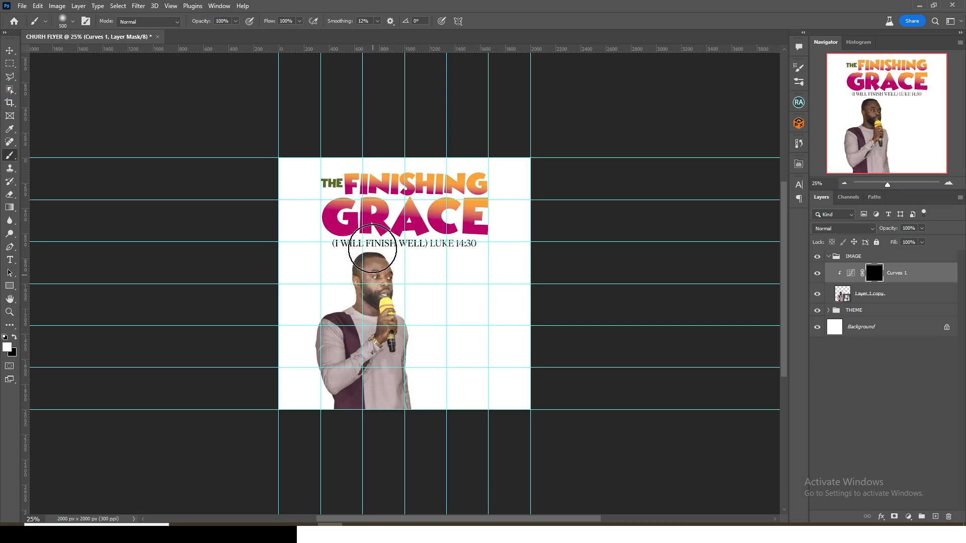
{"action": "left_click", "coordinate": [381, 291]}
- Add a Color Balance adjustment clipped to the man's picture, tweak its midtones, and collapse the IMAGE group
{"action": "left_click", "coordinate": [941, 295]}
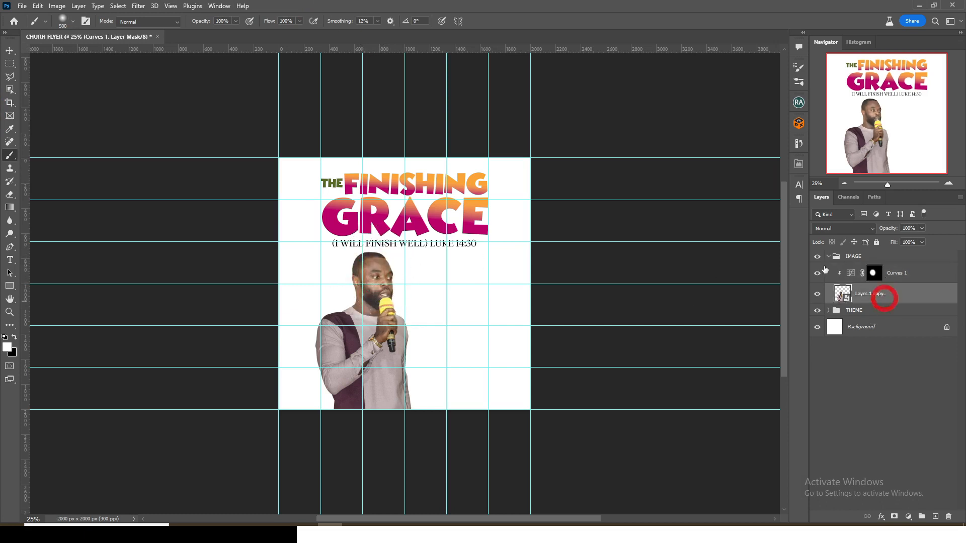
{"action": "key", "text": "x"}
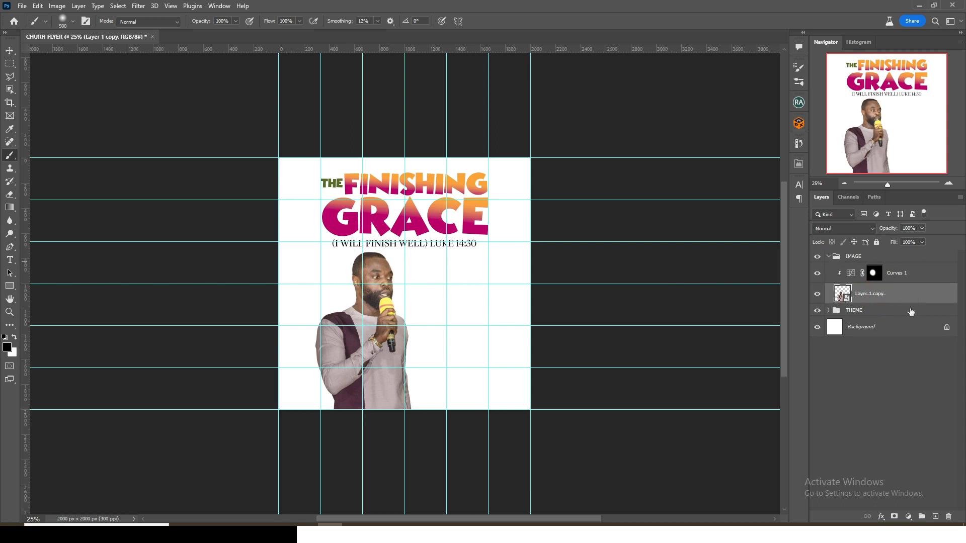
{"action": "left_click", "coordinate": [909, 518]}
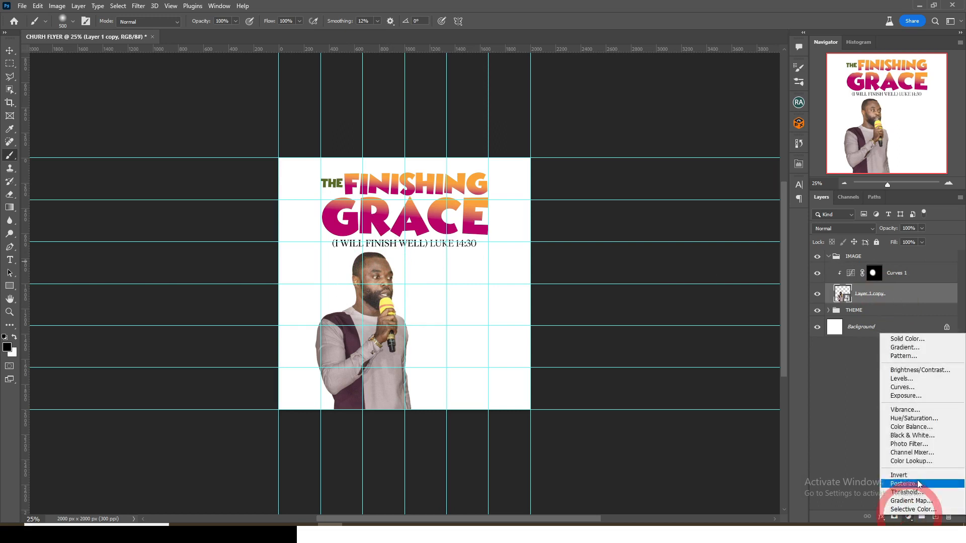
{"action": "left_click", "coordinate": [922, 429]}
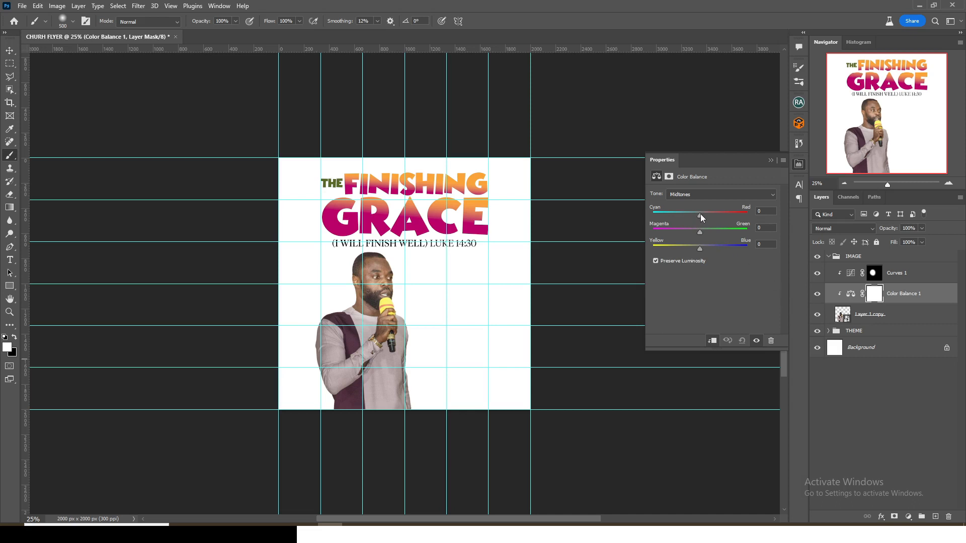
{"action": "left_click", "coordinate": [701, 215]}
{"action": "left_click_drag", "start_coordinate": [701, 213], "coordinate": [700, 231]}
{"action": "left_click", "coordinate": [770, 160]}
{"action": "left_click", "coordinate": [829, 258]}
{"action": "left_click", "coordinate": [829, 257]}
- Copy the PASTOR. and name lines from the Notepad file, paste them as a new text layer, and move it beside the man's face
{"action": "key", "text": "t"}
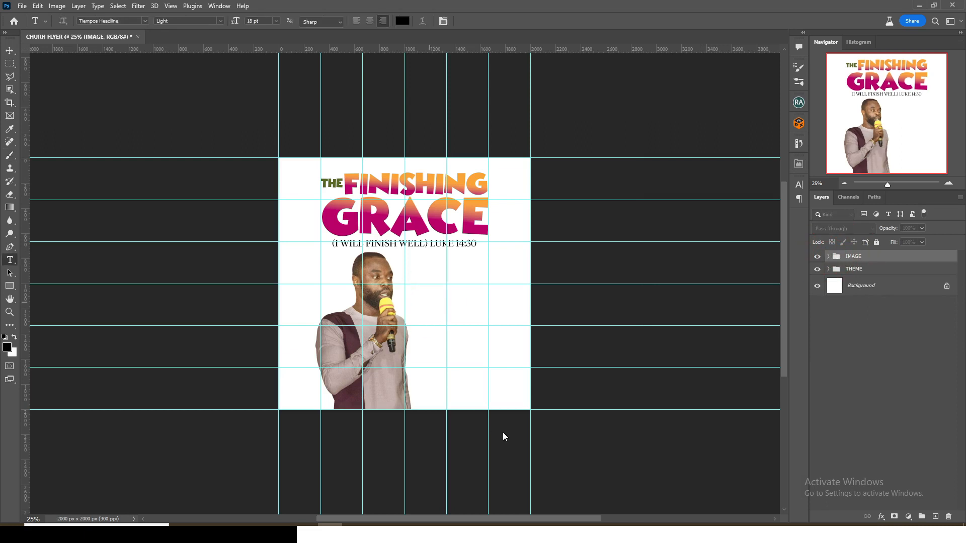
{"action": "left_click", "coordinate": [429, 301]}
{"action": "left_click", "coordinate": [549, 530]}
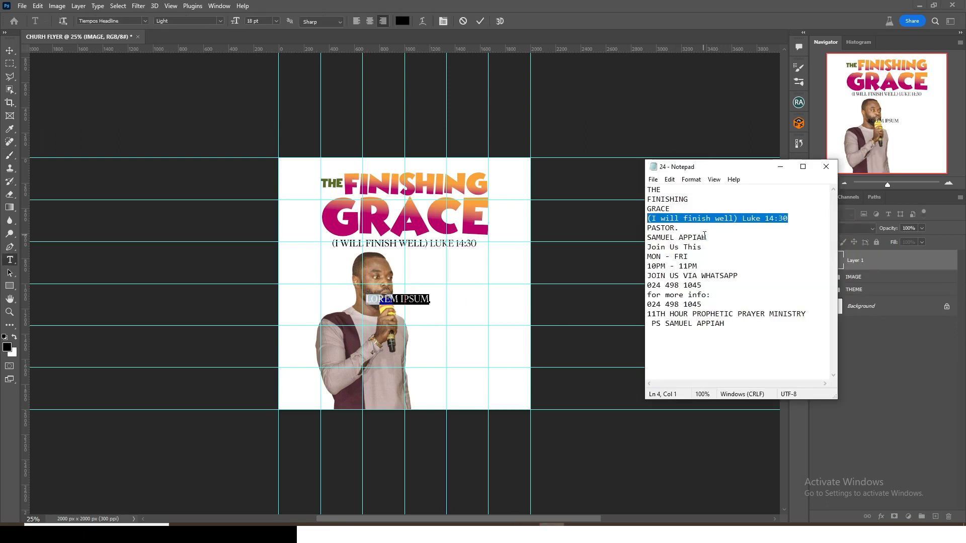
{"action": "left_click_drag", "start_coordinate": [706, 238], "coordinate": [640, 225]}
{"action": "key", "text": "ctrl+c"}
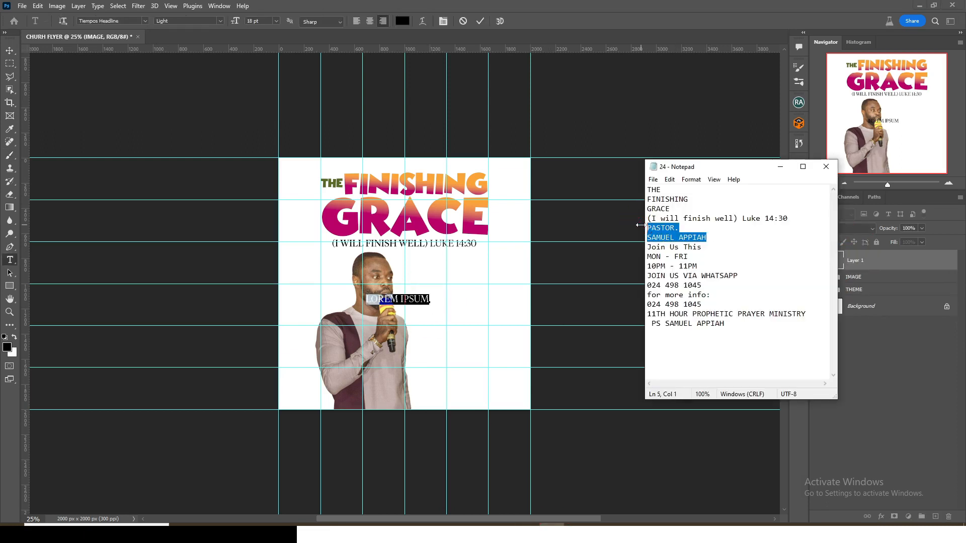
{"action": "left_click", "coordinate": [498, 4]}
{"action": "key", "text": "ctrl+v"}
{"action": "key", "text": "ctrl+Return"}
{"action": "key", "text": "v"}
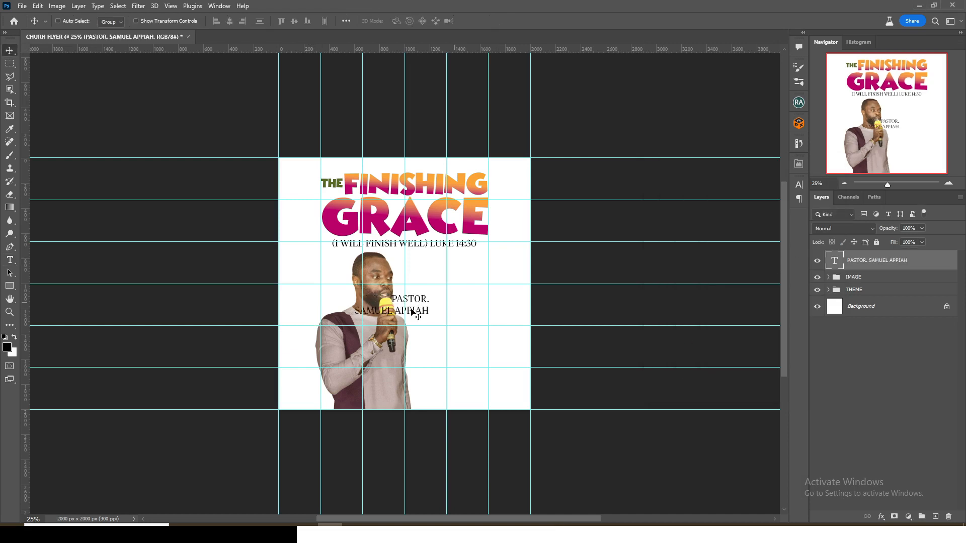
{"action": "left_click_drag", "start_coordinate": [412, 312], "coordinate": [449, 282]}
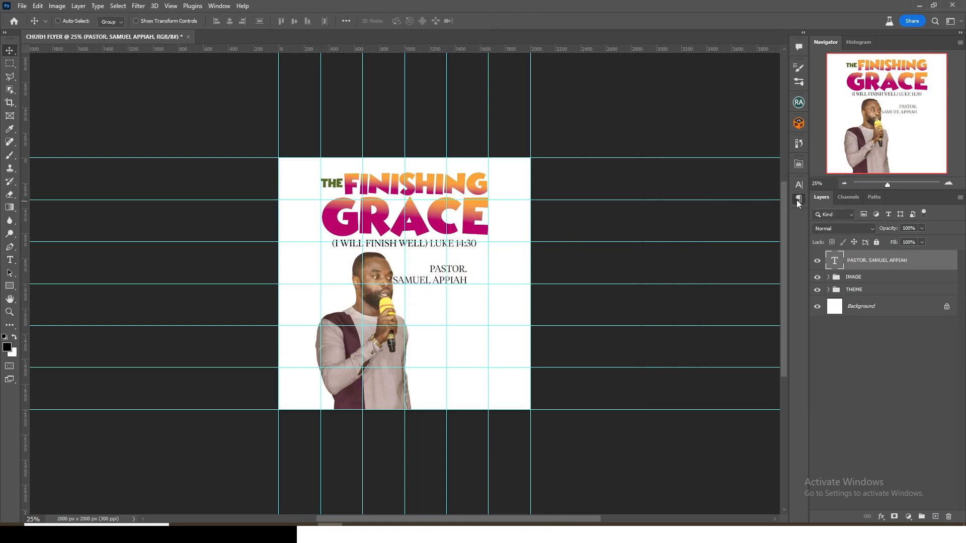
- Left-align the pastor text, change its font to Arial Bold, and reposition it just beside the man's face
{"action": "left_click", "coordinate": [798, 200]}
{"action": "left_click", "coordinate": [693, 200]}
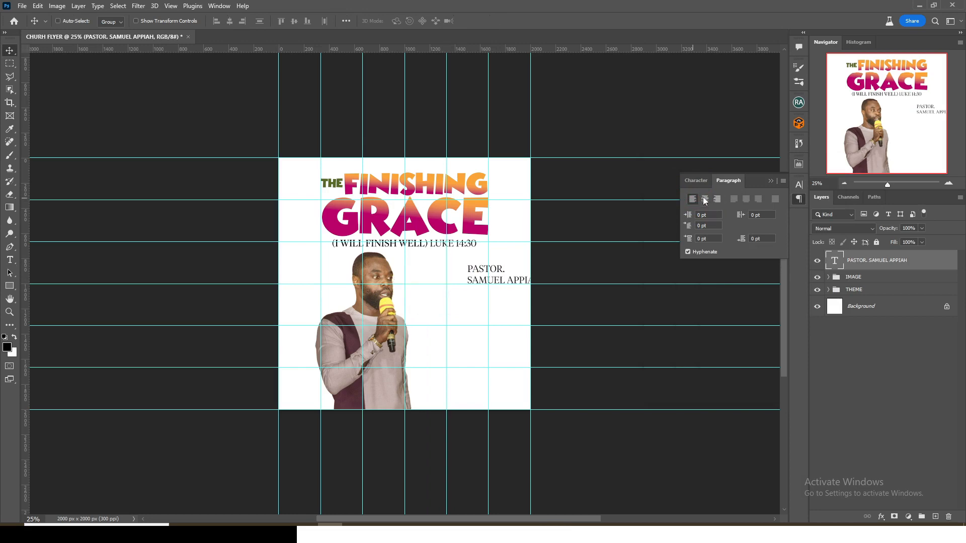
{"action": "left_click", "coordinate": [696, 180]}
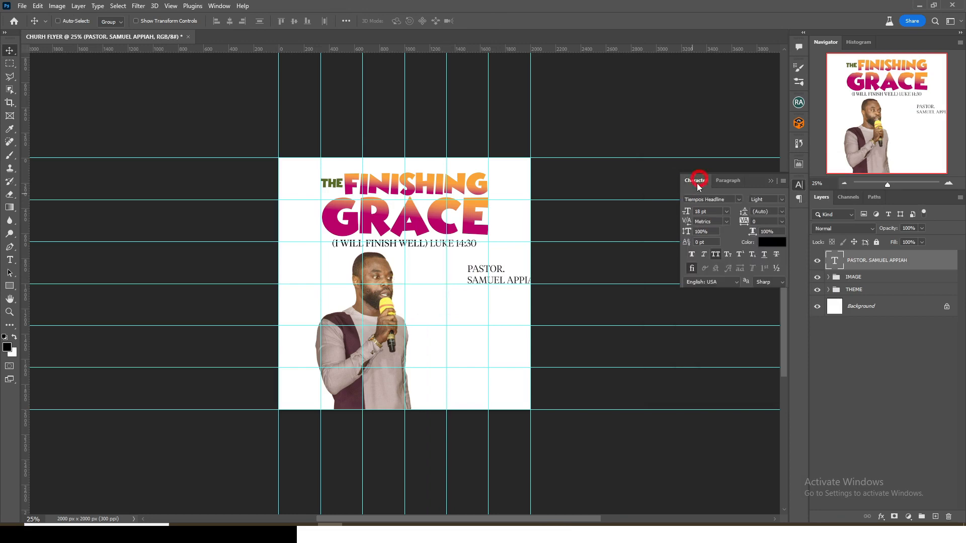
{"action": "left_click", "coordinate": [731, 199]}
{"action": "type", "text": "ari"}
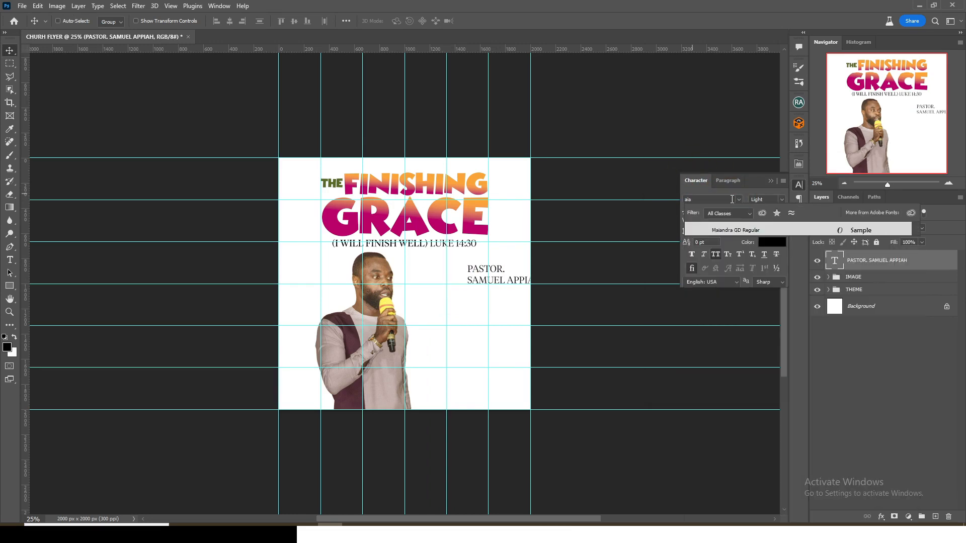
{"action": "left_click", "coordinate": [762, 228]}
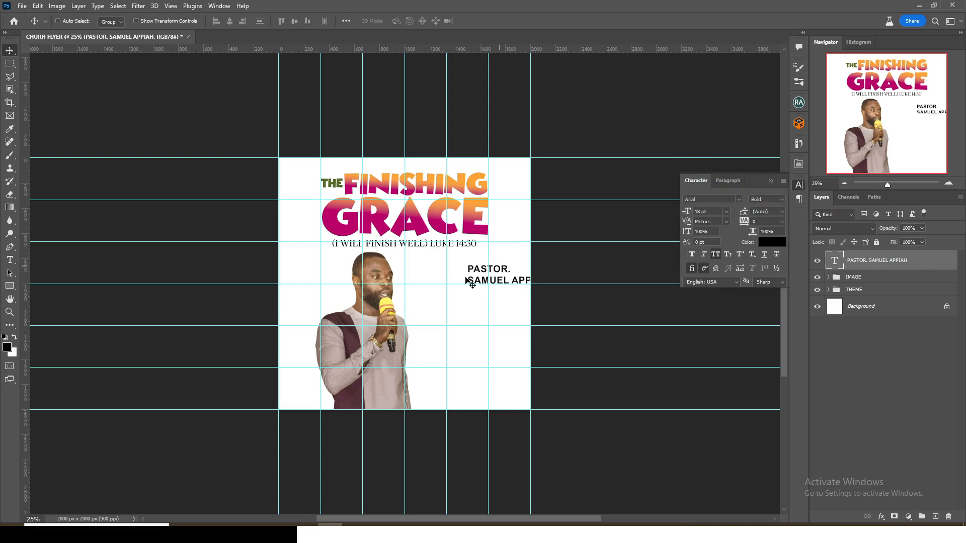
{"action": "left_click_drag", "start_coordinate": [482, 280], "coordinate": [430, 289]}
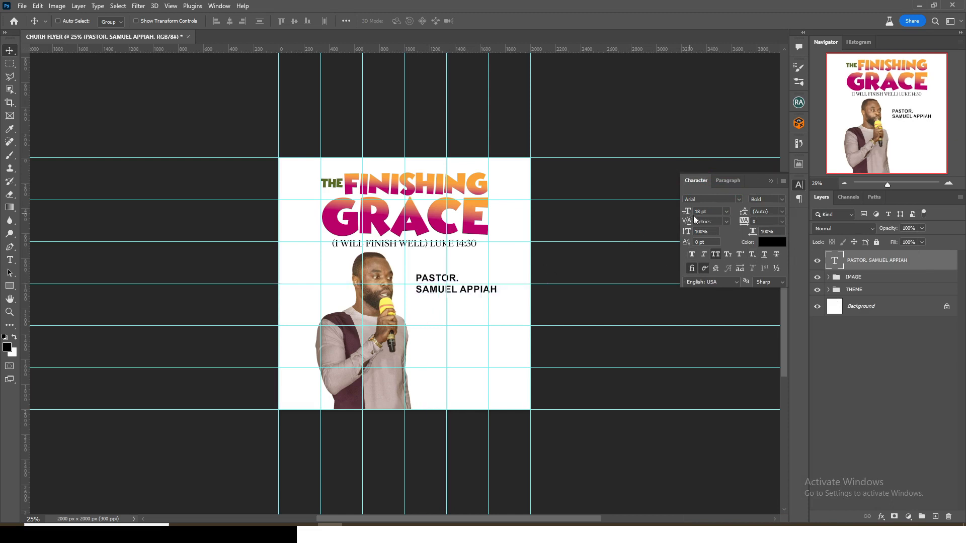
- Set the pastor text to 8 pt with -50 tracking, turn off All Caps, and move it closer to the man's face
{"action": "left_click", "coordinate": [714, 214]}
{"action": "key", "text": "Return"}
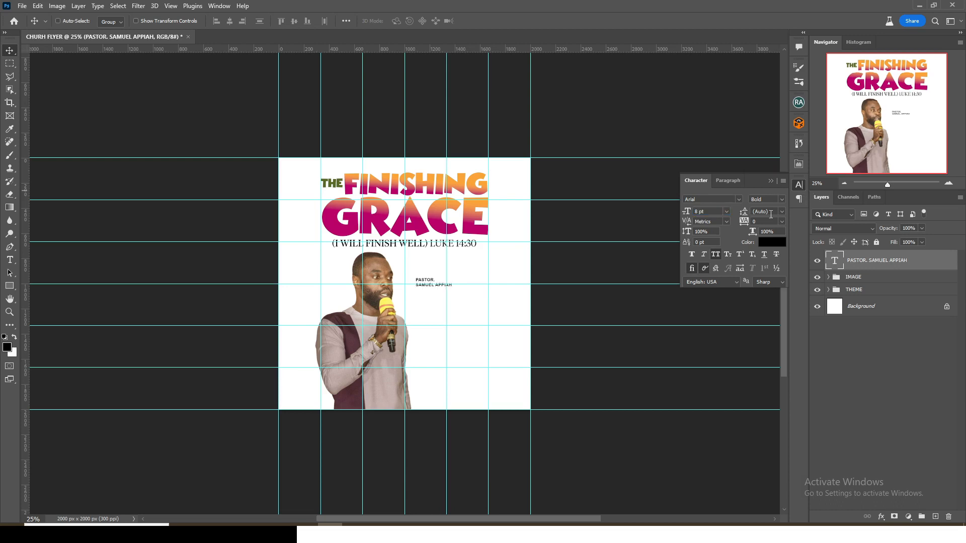
{"action": "left_click", "coordinate": [716, 255]}
{"action": "key", "text": "Return"}
{"action": "left_click_drag", "start_coordinate": [424, 278], "coordinate": [393, 272]}
{"action": "key", "text": "ctrl+plus"}
- Set the PASTOR. line to Arial Regular, keeping the name line below it bold
{"action": "double_click", "coordinate": [834, 261]}
{"action": "left_click", "coordinate": [782, 200]}
{"action": "left_click", "coordinate": [767, 258]}
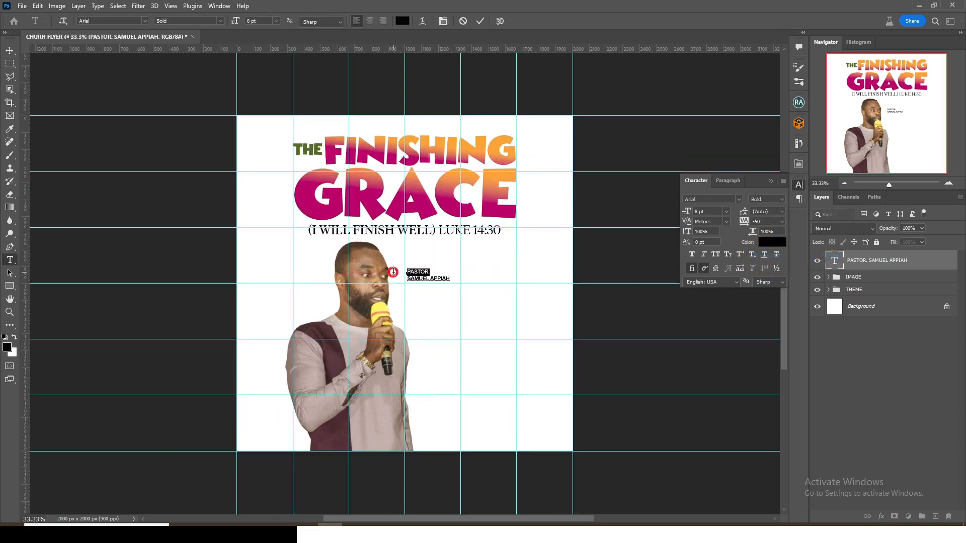
{"action": "left_click", "coordinate": [782, 199]}
{"action": "left_click", "coordinate": [766, 241]}
{"action": "left_click", "coordinate": [421, 315]}
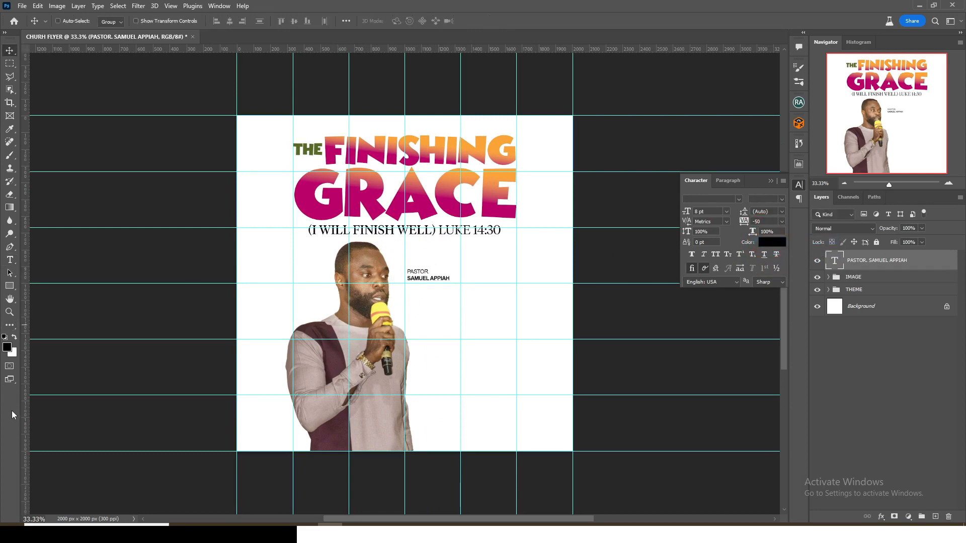
- Draw a small triangle about 49 x 43 px in the empty area beside the man and fill it with black
{"action": "left_click", "coordinate": [9, 285]}
{"action": "left_click", "coordinate": [38, 315]}
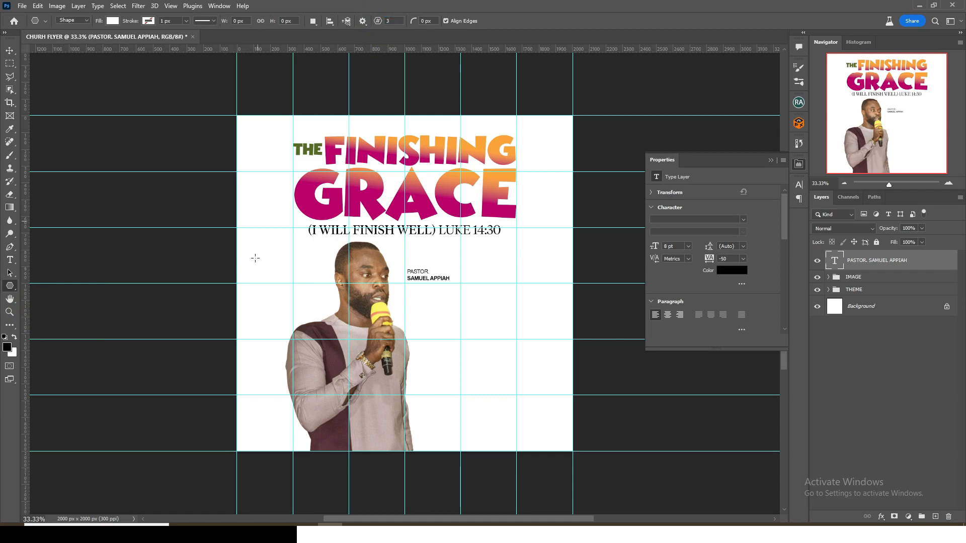
{"action": "left_click_drag", "start_coordinate": [257, 267], "coordinate": [266, 274]}
{"action": "key", "text": "v"}
{"action": "double_click", "coordinate": [834, 261]}
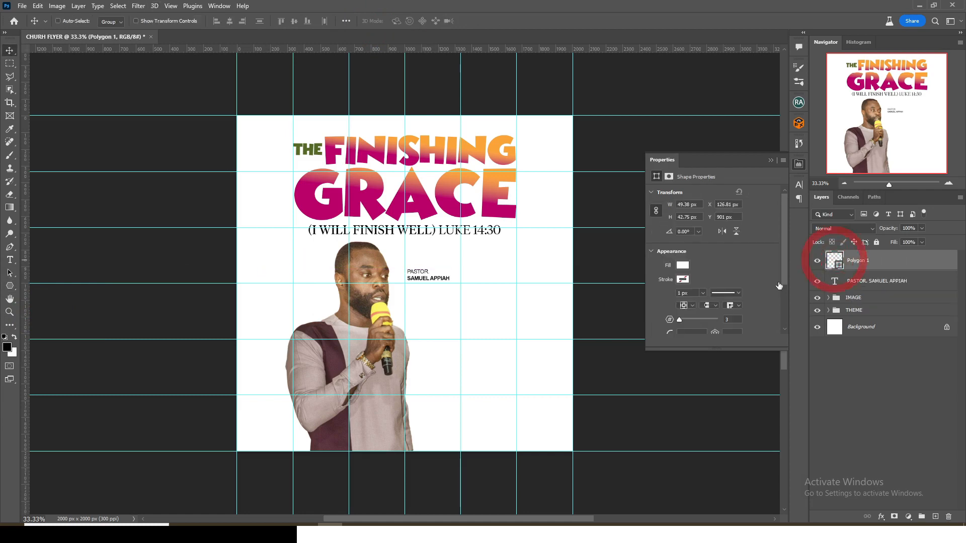
{"action": "left_click", "coordinate": [893, 242]}
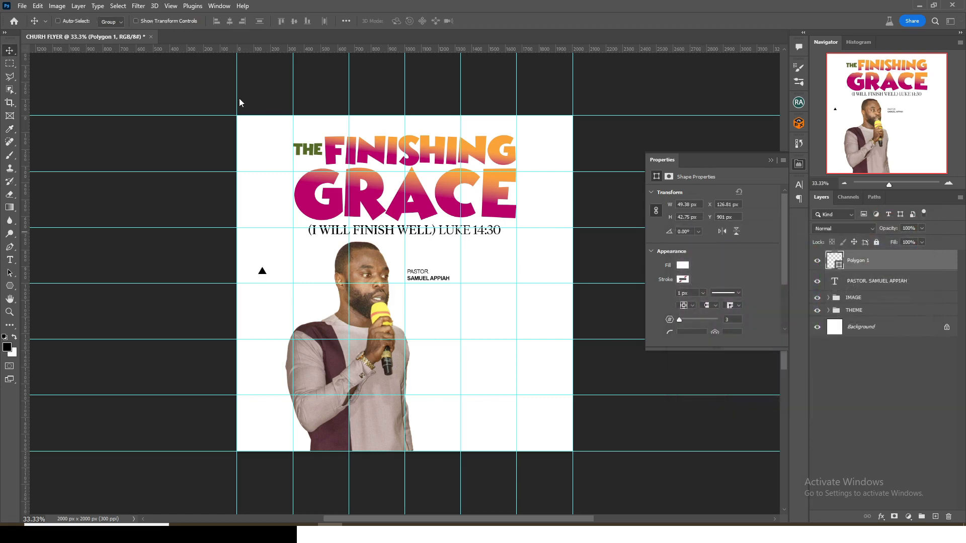
{"action": "left_click", "coordinate": [9, 287]}
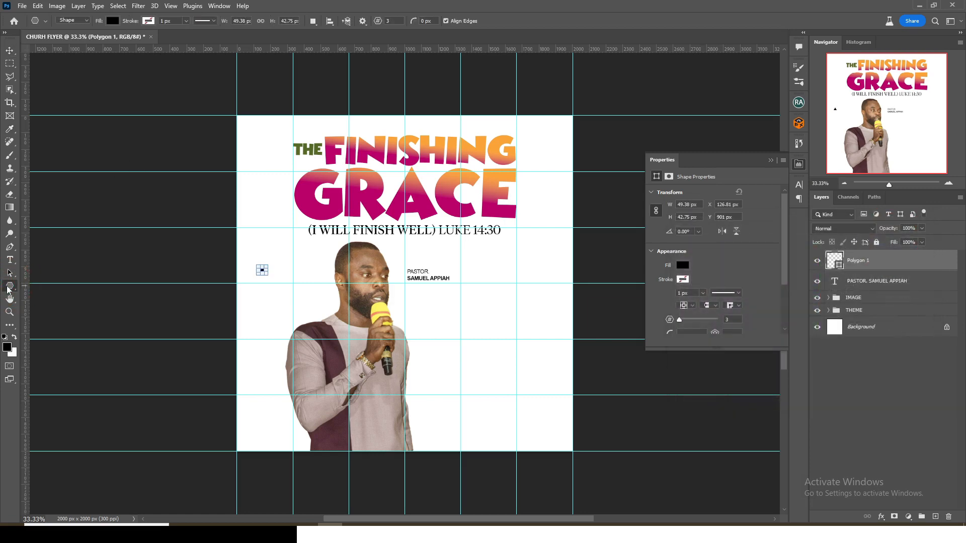
{"action": "left_click", "coordinate": [112, 21]}
{"action": "key", "text": "v"}
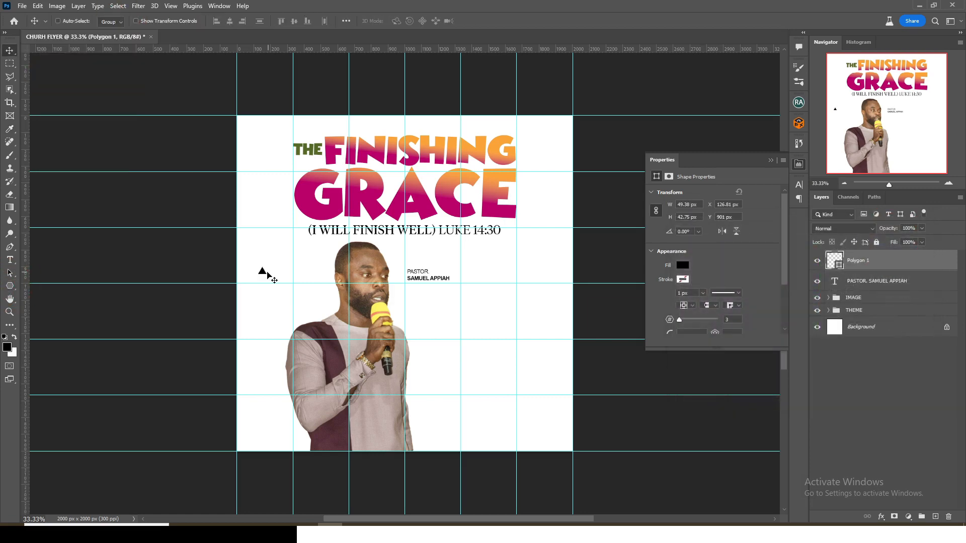
- Move the black triangle just before the PASTOR. text and scale it down to about 36 x 31 px
{"action": "left_click_drag", "start_coordinate": [367, 265], "coordinate": [405, 271]}
{"action": "key", "text": "ctrl+t"}
{"action": "key", "text": "ctrl+plus"}
{"action": "key", "text": "ctrl+plus"}
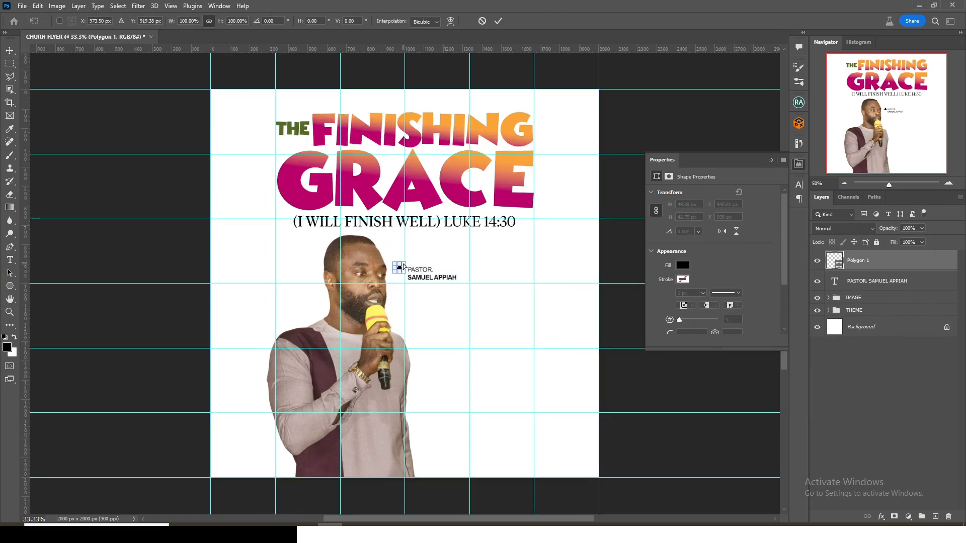
{"action": "left_click_drag", "start_coordinate": [405, 250], "coordinate": [400, 270]}
{"action": "key", "text": "Return"}
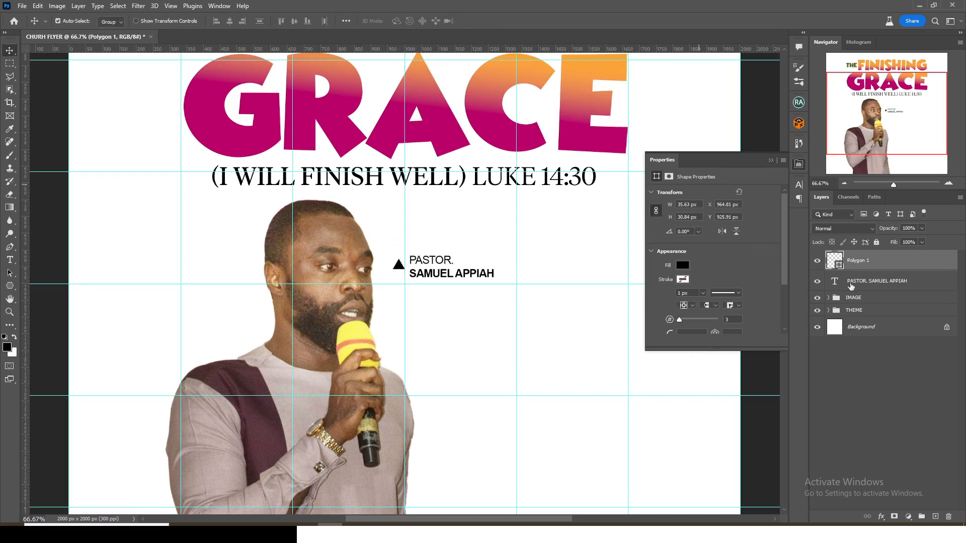
- Group the triangle and the pastor text as NAME and nudge the group slightly to the right
{"action": "left_click", "coordinate": [851, 283], "text": "shift"}
{"action": "key", "text": "ctrl+g"}
{"action": "double_click", "coordinate": [854, 257]}
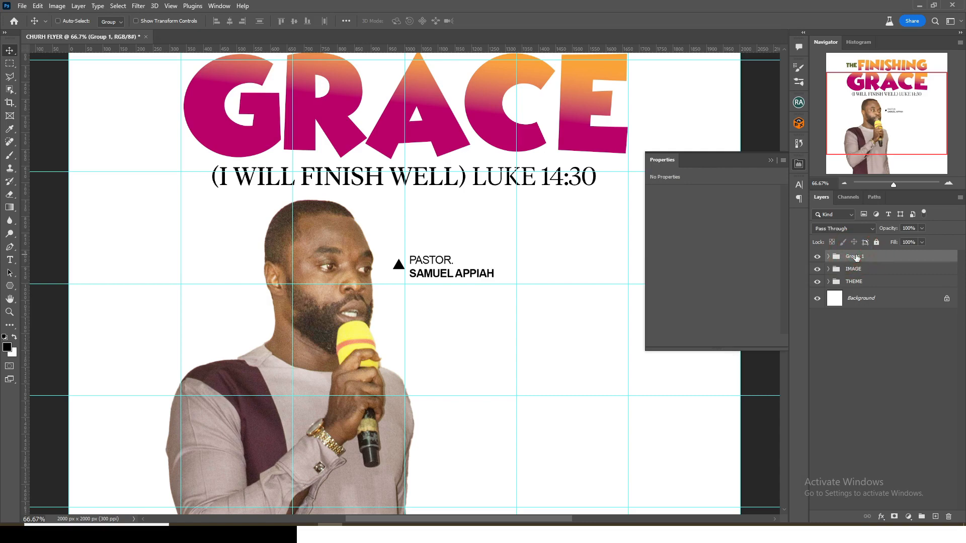
{"action": "type", "text": "NAME"}
{"action": "key", "text": "Return"}
{"action": "key", "text": "ctrl+0"}
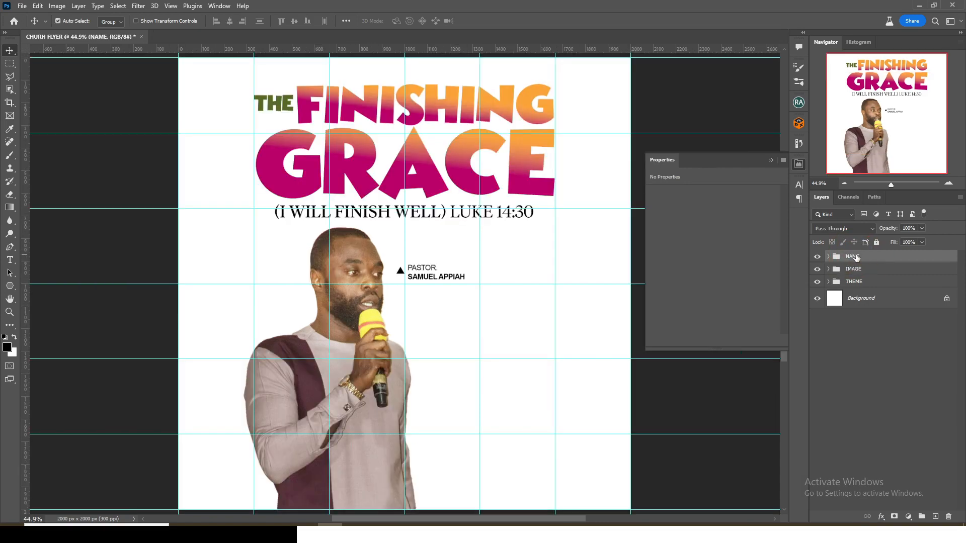
{"action": "key", "text": "ctrl+minus"}
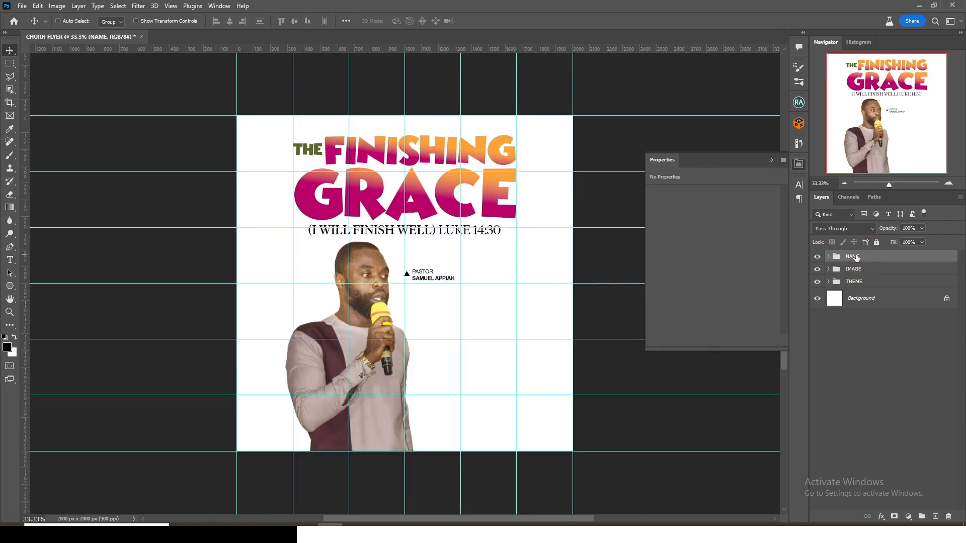
{"action": "key", "text": "Right"}
{"action": "key", "text": "Right"}
{"action": "key", "text": "Right"}
{"action": "key", "text": "Right"}
{"action": "key", "text": "Right"}
{"action": "key", "text": "Right"}
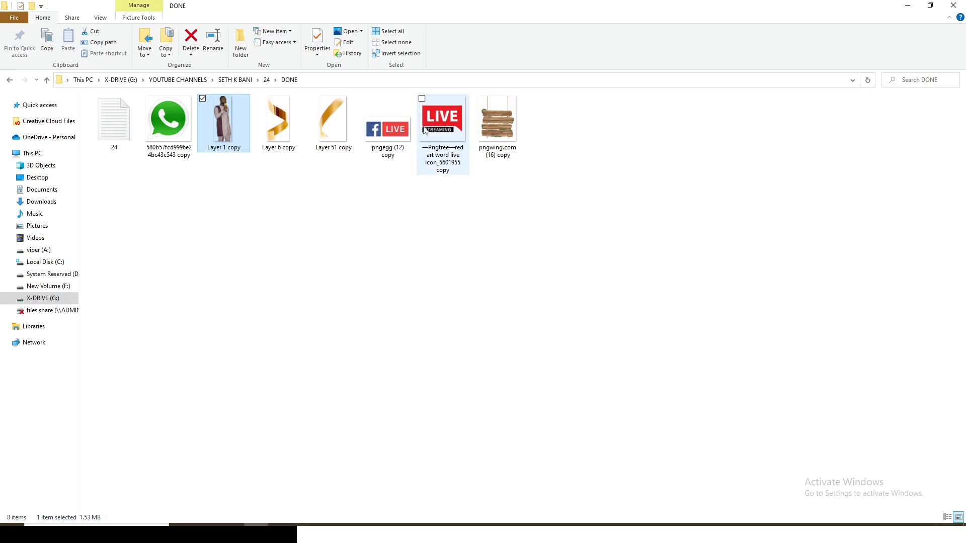
- Place the red LIVE STREAMING icon from the DONE folder and position it below the pastor's name at about X 1236, Y 1030 px
{"action": "left_click", "coordinate": [443, 128]}
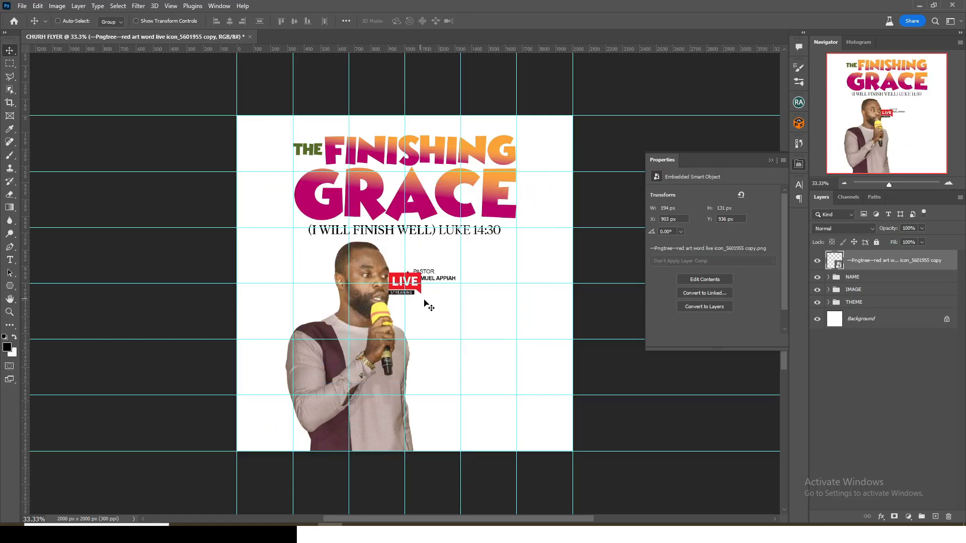
{"action": "left_click_drag", "start_coordinate": [427, 307], "coordinate": [483, 322]}
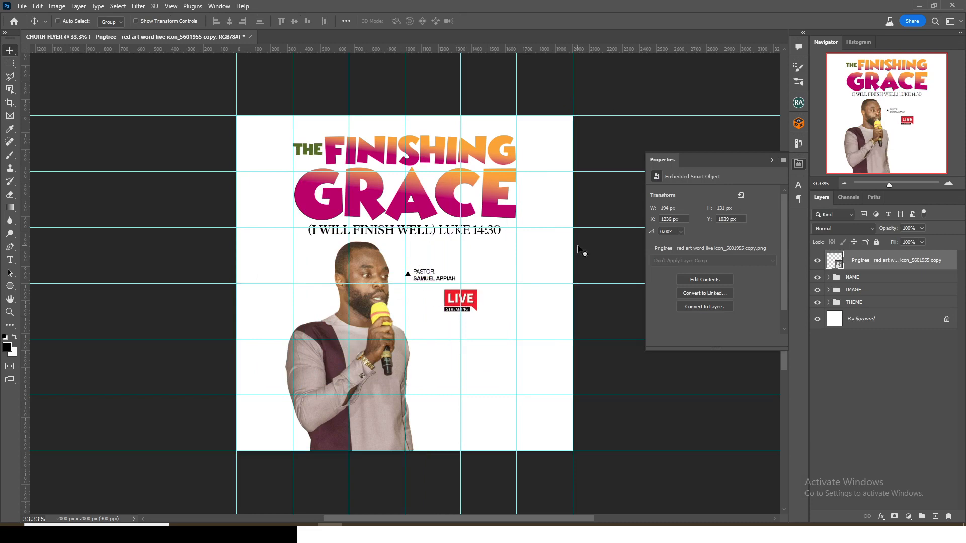
{"action": "key", "text": "Up"}
{"action": "key", "text": "Up"}
{"action": "key", "text": "Up"}
{"action": "key", "text": "Up"}
{"action": "key", "text": "Up"}
{"action": "key", "text": "Up"}
{"action": "key", "text": "Up"}
{"action": "key", "text": "Up"}
{"action": "key", "text": "Up"}
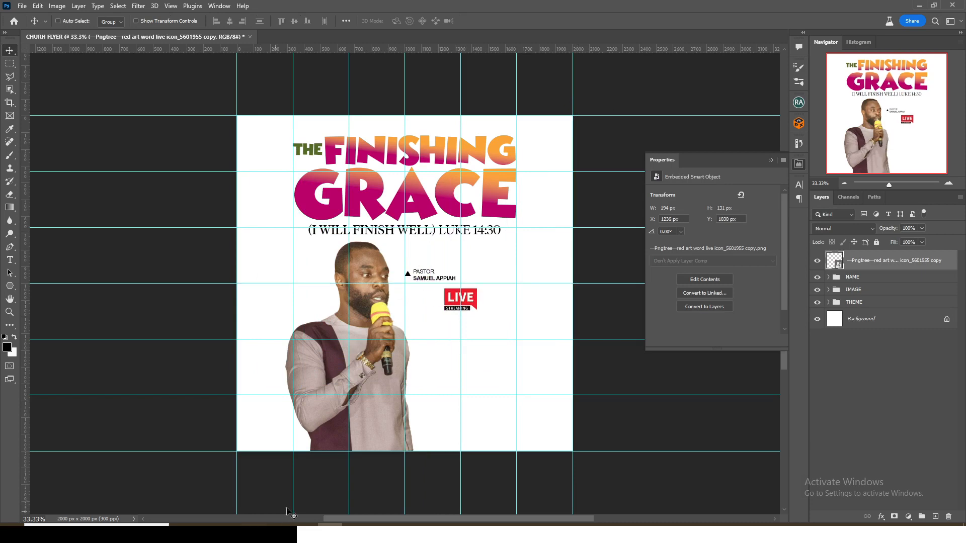
- Copy the line "Join Us This" from the Notepad file and paste it as a new text layer below the LIVE icon
{"action": "key", "text": "alt+Tab"}
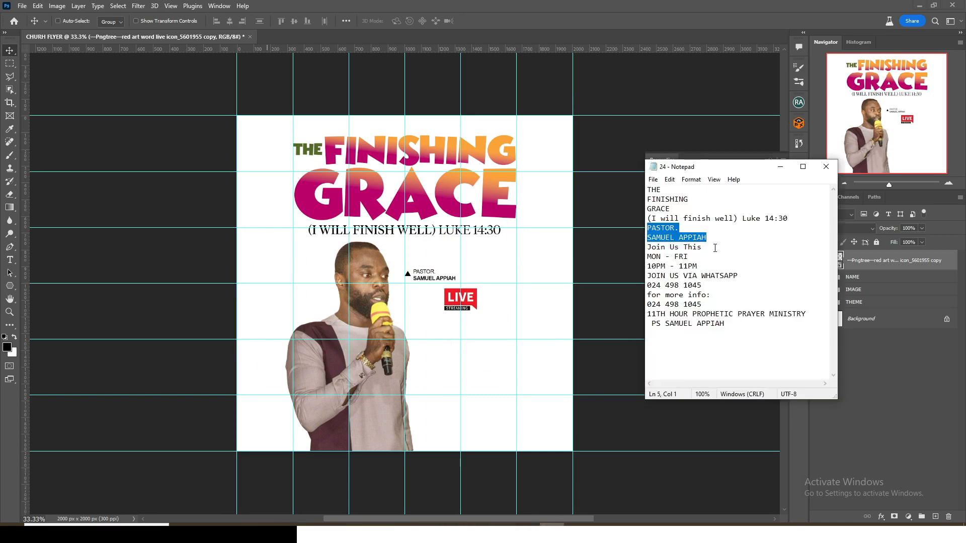
{"action": "left_click_drag", "start_coordinate": [702, 247], "coordinate": [635, 246]}
{"action": "key", "text": "ctrl+c"}
{"action": "key", "text": "alt+Tab"}
{"action": "key", "text": "t"}
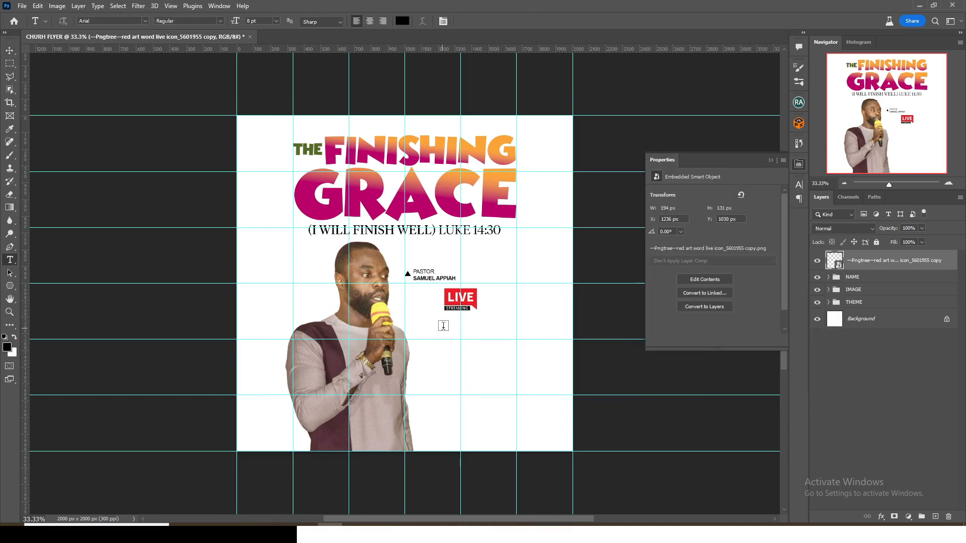
{"action": "left_click", "coordinate": [432, 339]}
{"action": "key", "text": "ctrl+v"}
{"action": "key", "text": "ctrl+Return"}
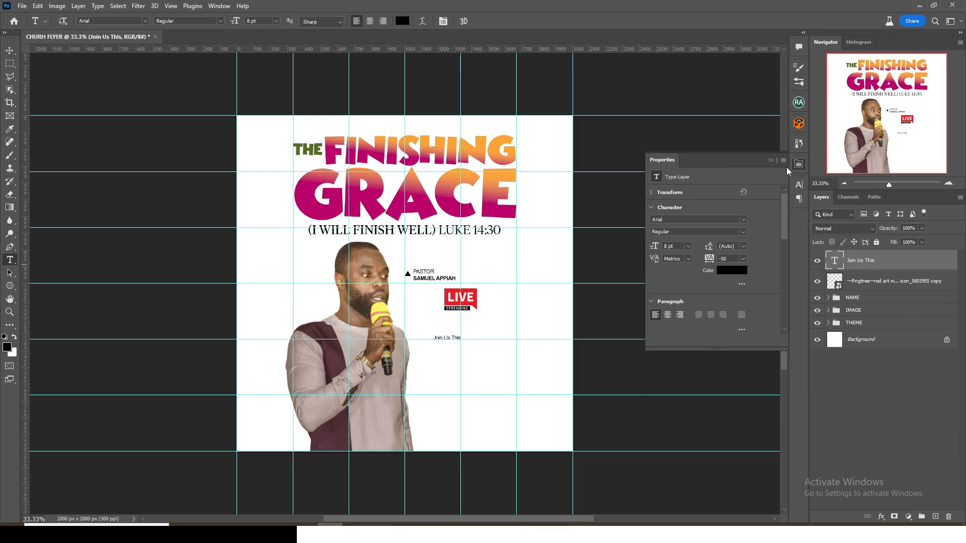
- Set the "Join Us This" text to 12 pt and turn on All Caps
{"action": "left_click", "coordinate": [800, 188]}
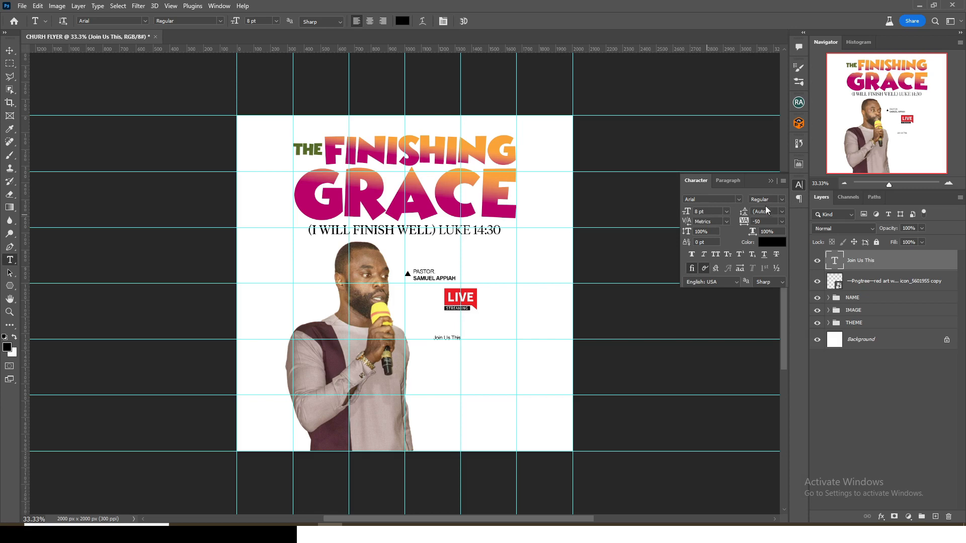
{"action": "left_click", "coordinate": [706, 211]}
{"action": "type", "text": "12"}
{"action": "key", "text": "Return"}
{"action": "left_click", "coordinate": [715, 254]}
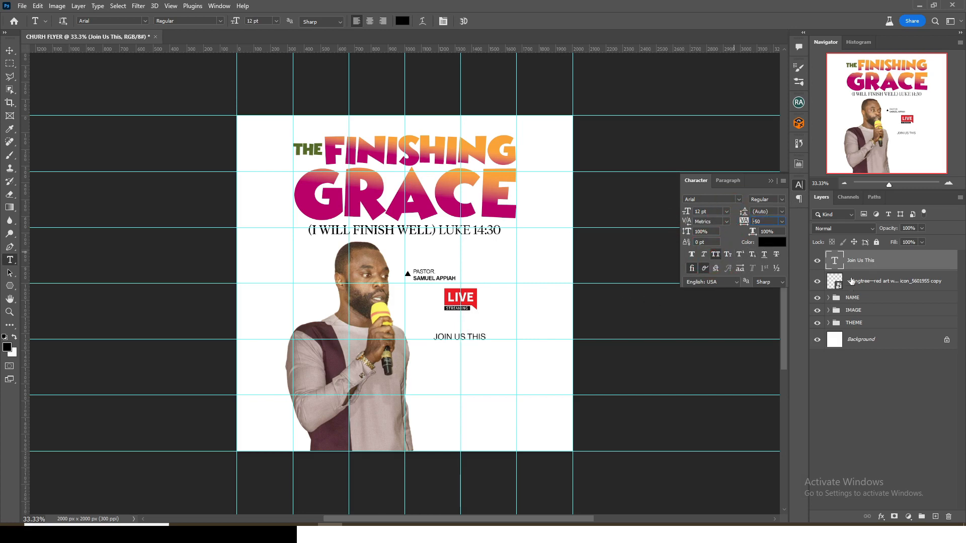
{"action": "left_click", "coordinate": [733, 181]}
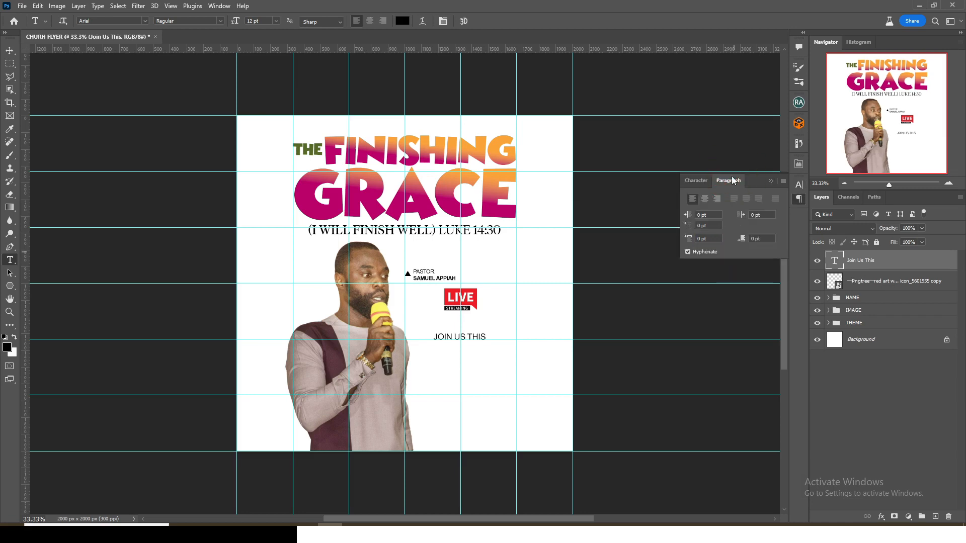
{"action": "left_click", "coordinate": [771, 181]}
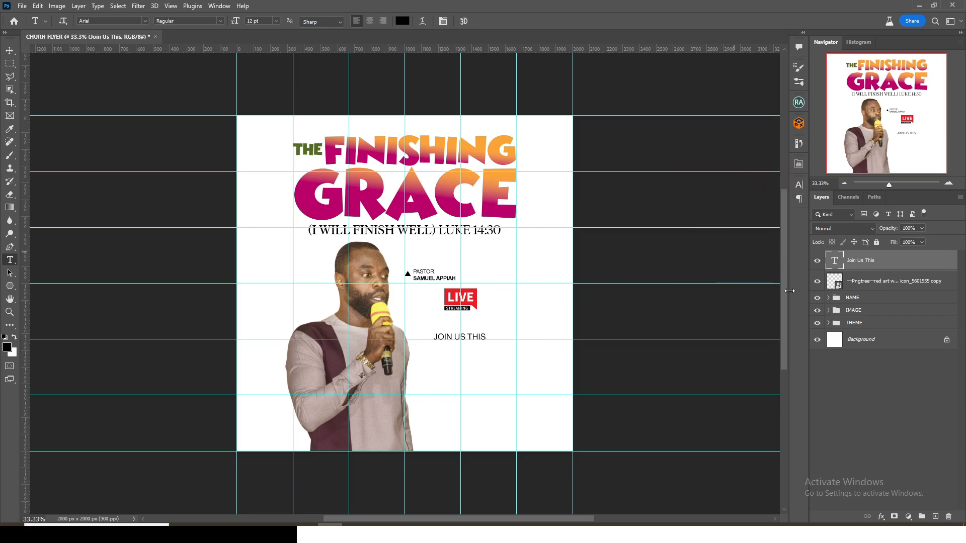
- Duplicate the JOIN US THIS text layer and move the copy about 50 px down, directly beneath the original
{"action": "key", "text": "v"}
{"action": "key", "text": "ctrl+j"}
{"action": "key", "text": "shift+Down"}
{"action": "key", "text": "shift+Down"}
{"action": "key", "text": "shift+Down"}
{"action": "key", "text": "shift+Down"}
{"action": "key", "text": "shift+Down"}
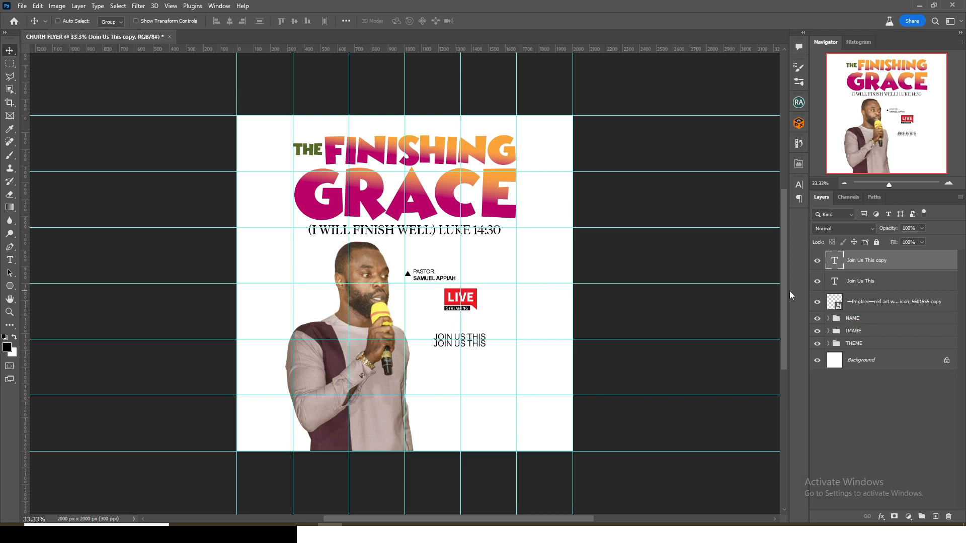
- Copy the line "MON - FRI" from the Notepad file and replace the duplicated JOIN US THIS text with it
{"action": "key", "text": "alt+Tab"}
{"action": "left_click_drag", "start_coordinate": [746, 259], "coordinate": [628, 263]}
{"action": "key", "text": "ctrl+c"}
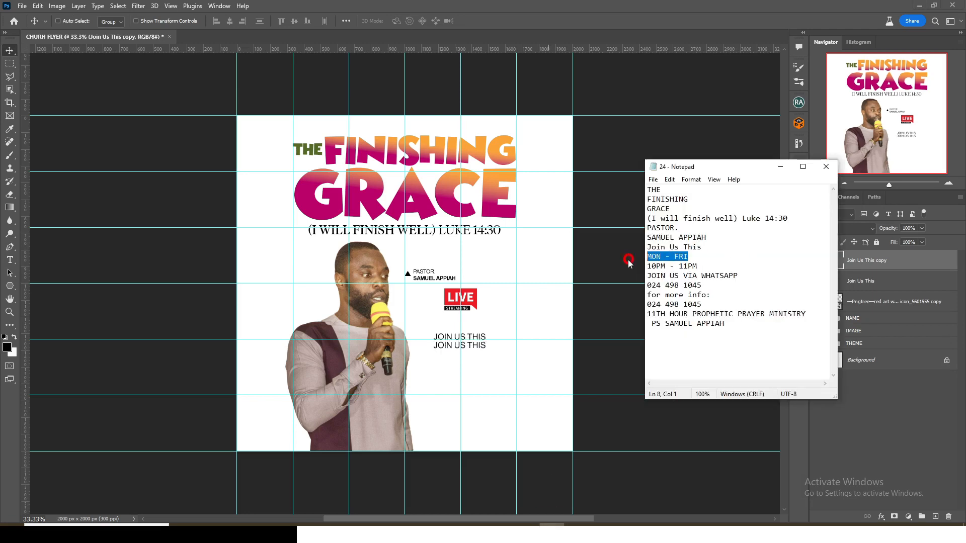
{"action": "left_click", "coordinate": [633, 4]}
{"action": "double_click", "coordinate": [834, 262]}
{"action": "key", "text": "ctrl+v"}
{"action": "key", "text": "ctrl+Return"}
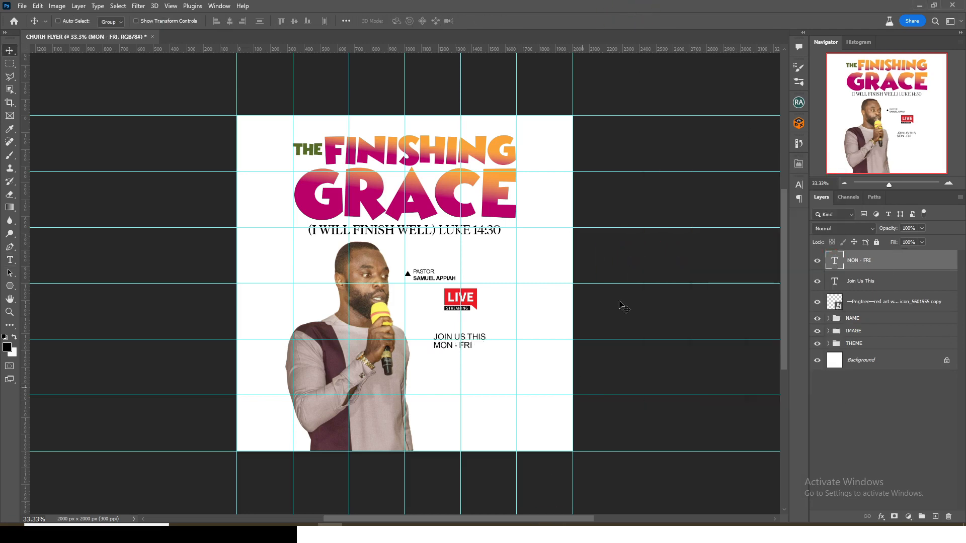
- Set the MON - FRI text to Arial Black at 22 pt and place it just beneath JOIN US THIS
{"action": "left_click", "coordinate": [798, 186]}
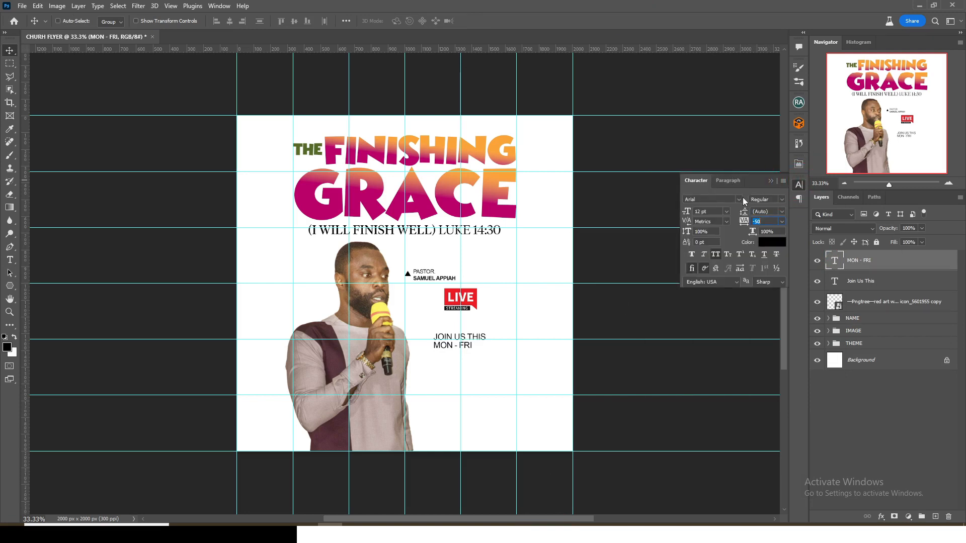
{"action": "left_click", "coordinate": [783, 199]}
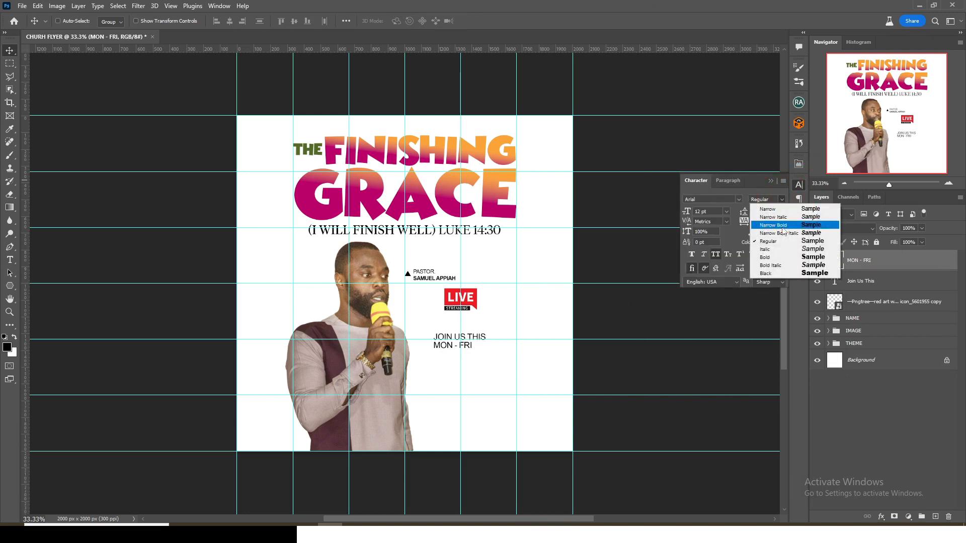
{"action": "left_click", "coordinate": [778, 273]}
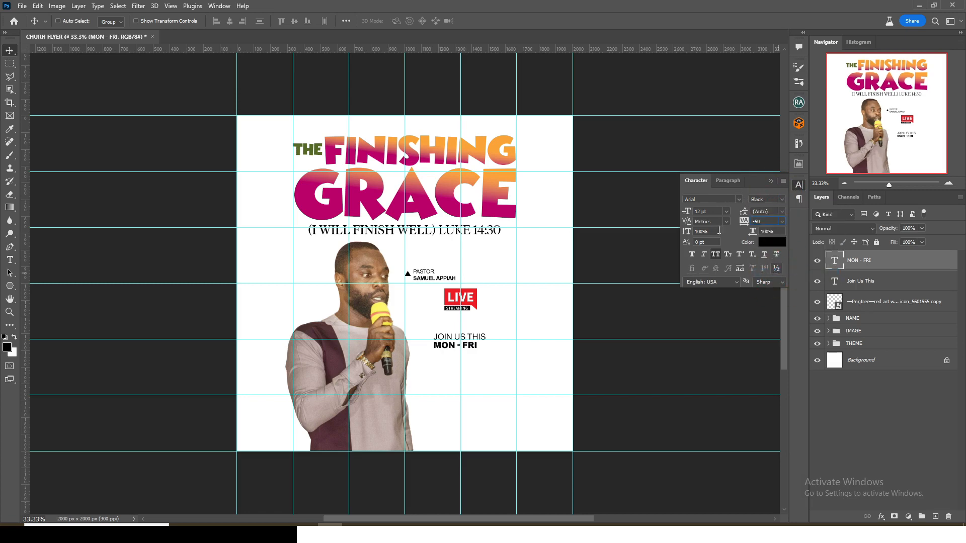
{"action": "left_click_drag", "start_coordinate": [710, 212], "coordinate": [671, 213]}
{"action": "type", "text": "22"}
{"action": "key", "text": "Return"}
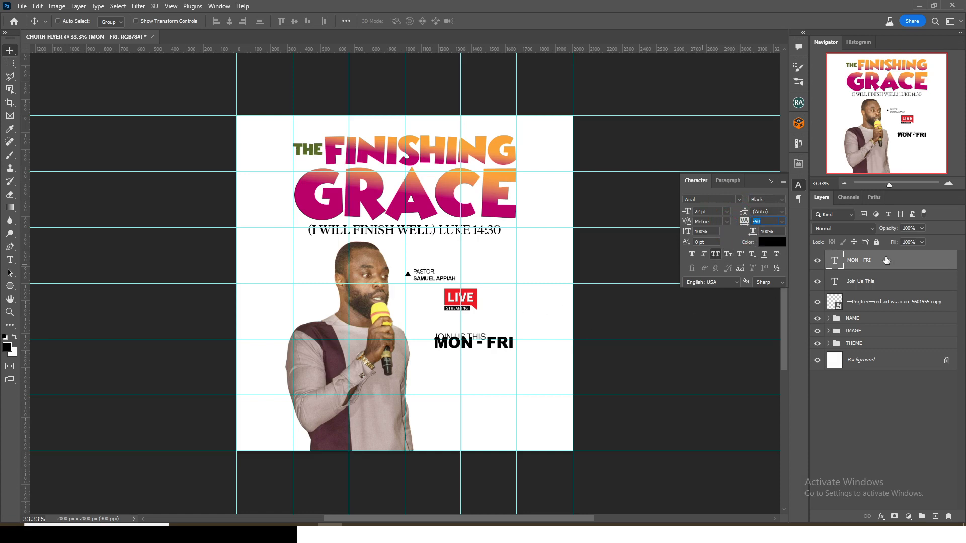
{"action": "left_click", "coordinate": [871, 265]}
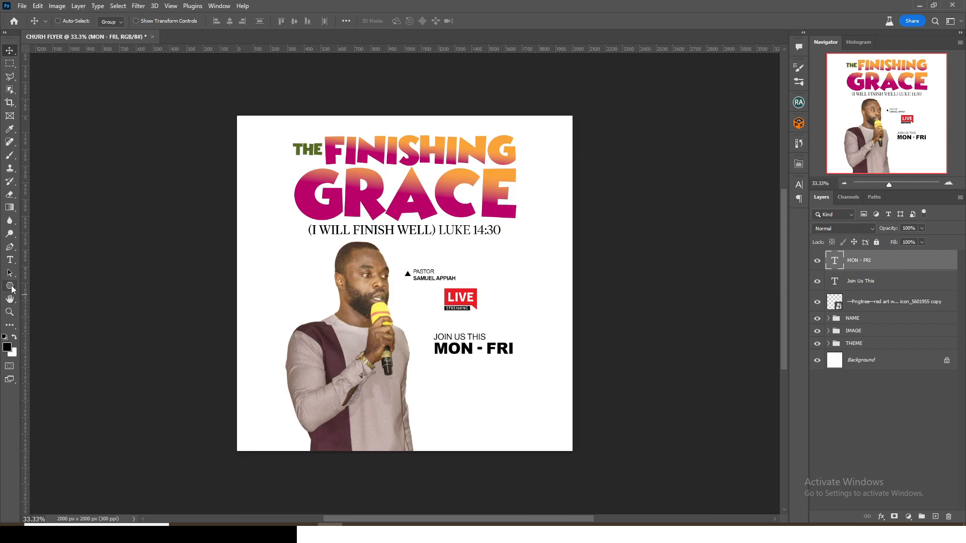
- Draw a black rectangle about 601 × 504 px around the event text and place its layer behind both text layers
{"action": "left_click_drag", "start_coordinate": [9, 286], "coordinate": [38, 290]}
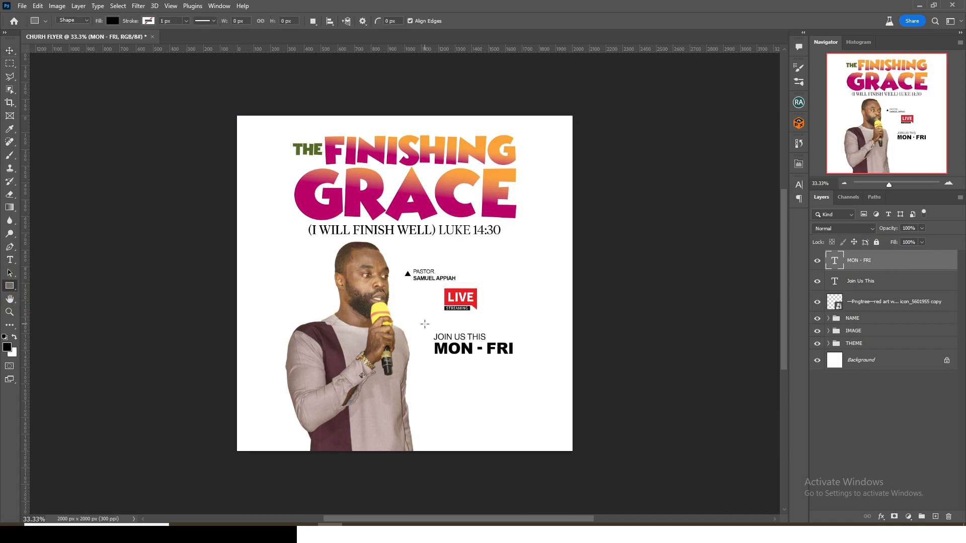
{"action": "left_click_drag", "start_coordinate": [425, 324], "coordinate": [525, 409]}
{"action": "left_click_drag", "start_coordinate": [843, 271], "coordinate": [836, 285]}
- Colour the JOIN US THIS text white (ffffff) and the MON - FRI text with the orange sampled from the FINISHING title
{"action": "left_click", "coordinate": [858, 283]}
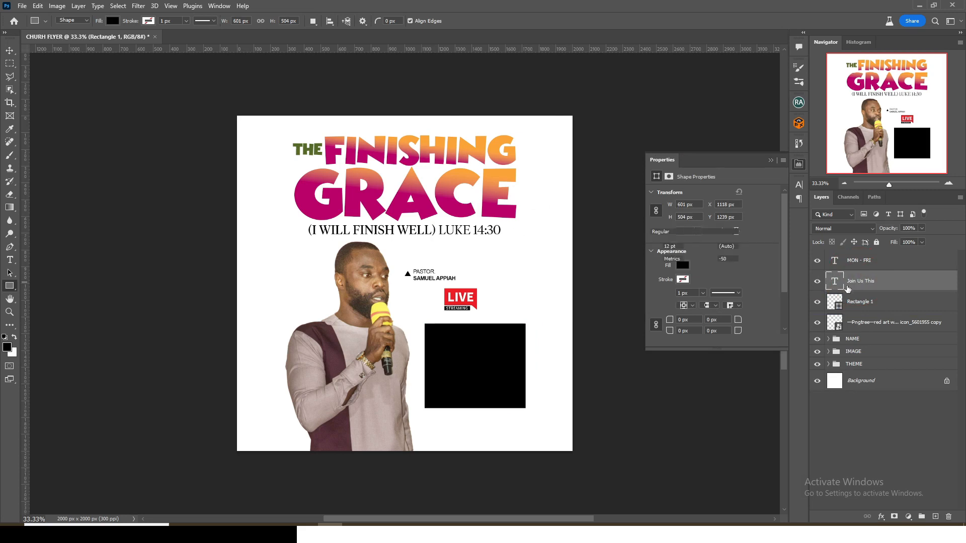
{"action": "left_click", "coordinate": [737, 271]}
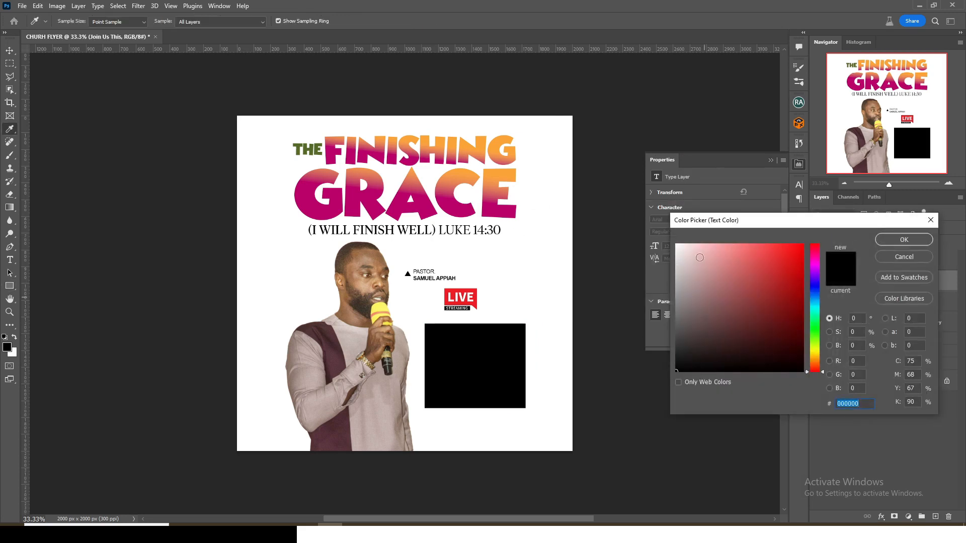
{"action": "type", "text": "ffffff"}
{"action": "key", "text": "Return"}
{"action": "left_click", "coordinate": [863, 260]}
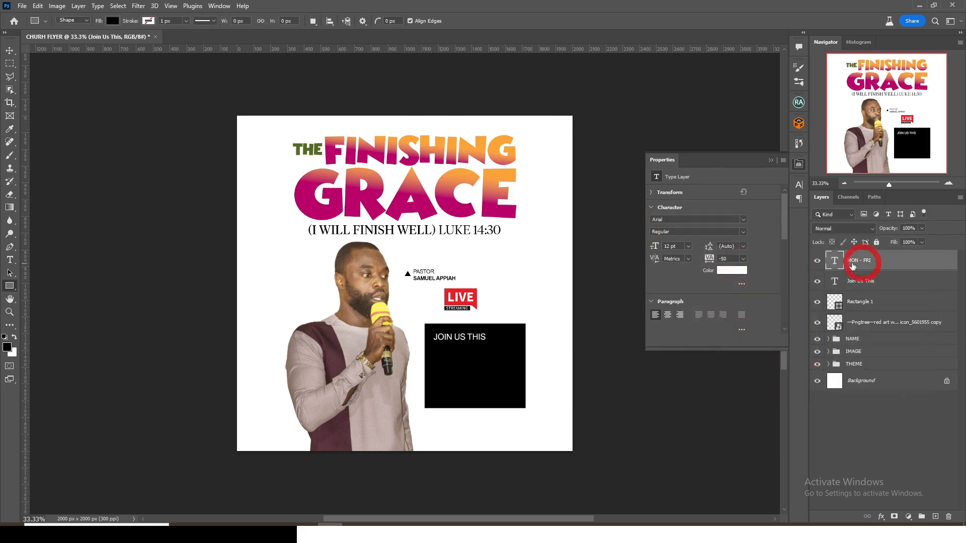
{"action": "left_click", "coordinate": [739, 270]}
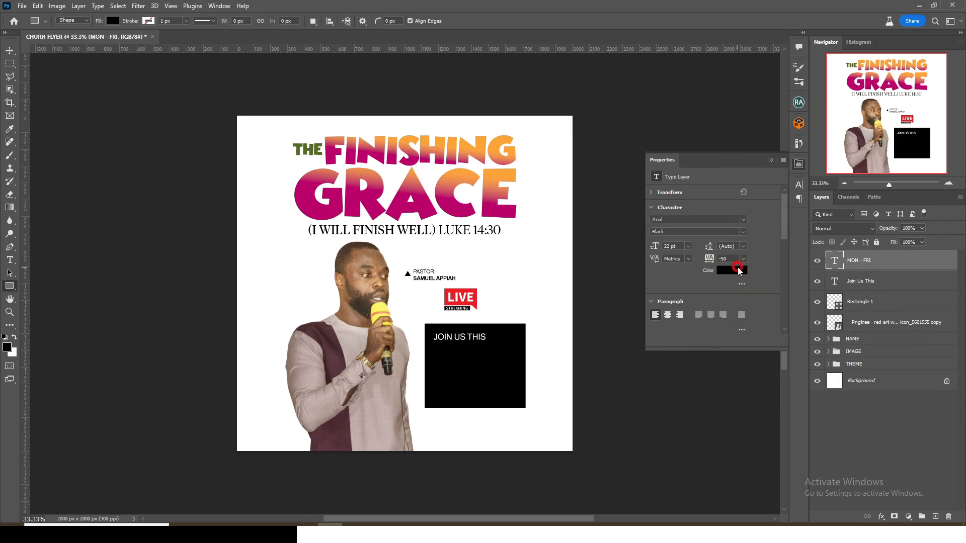
{"action": "left_click", "coordinate": [501, 142]}
{"action": "left_click", "coordinate": [904, 239]}
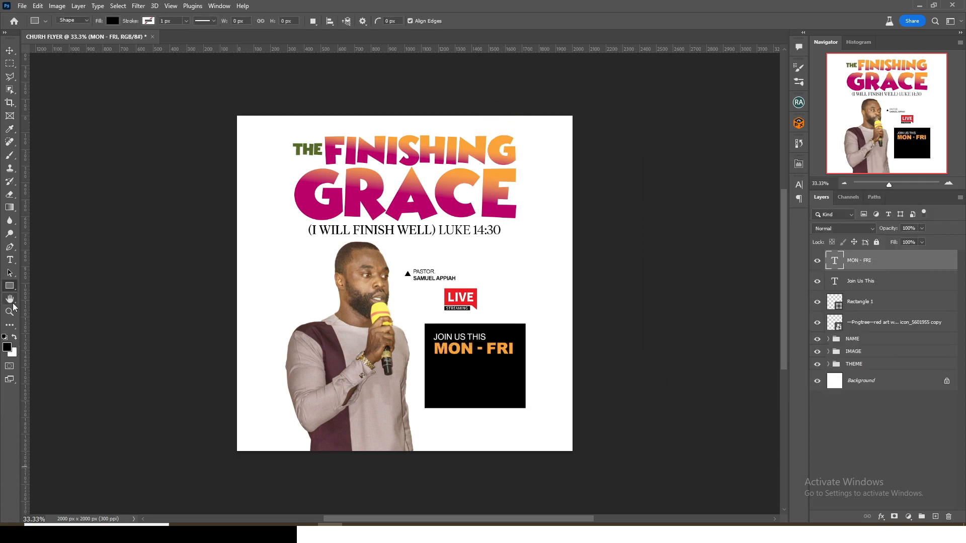
- Draw a thin rectangle about 497 × 2 px as a divider line beneath MON - FRI and fill it white
{"action": "key", "text": "ctrl+plus"}
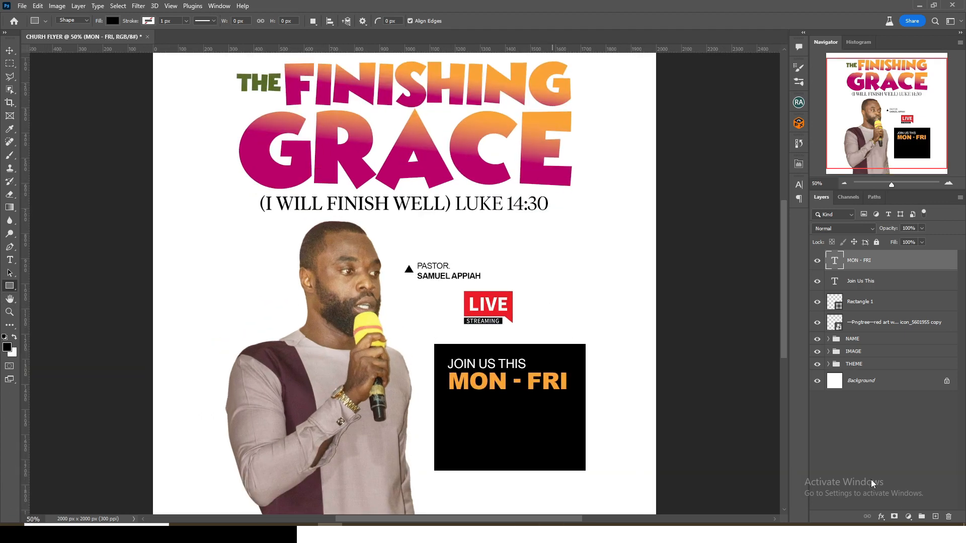
{"action": "left_click", "coordinate": [935, 517]}
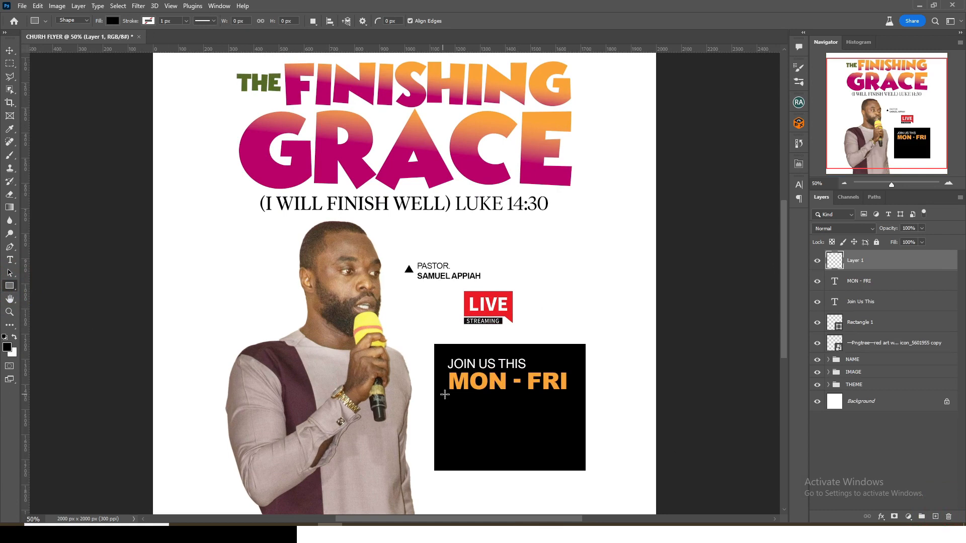
{"action": "left_click_drag", "start_coordinate": [444, 394], "coordinate": [567, 395]}
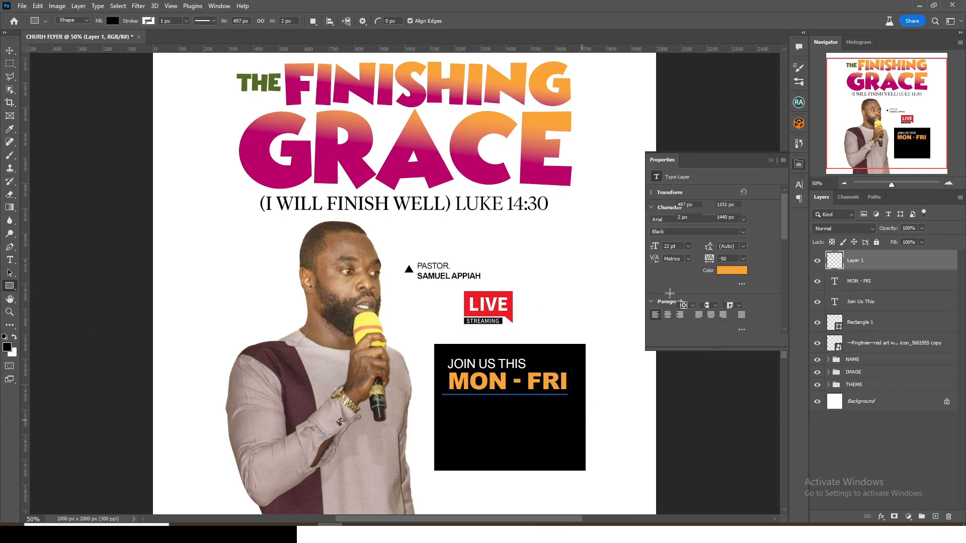
{"action": "left_click", "coordinate": [682, 264]}
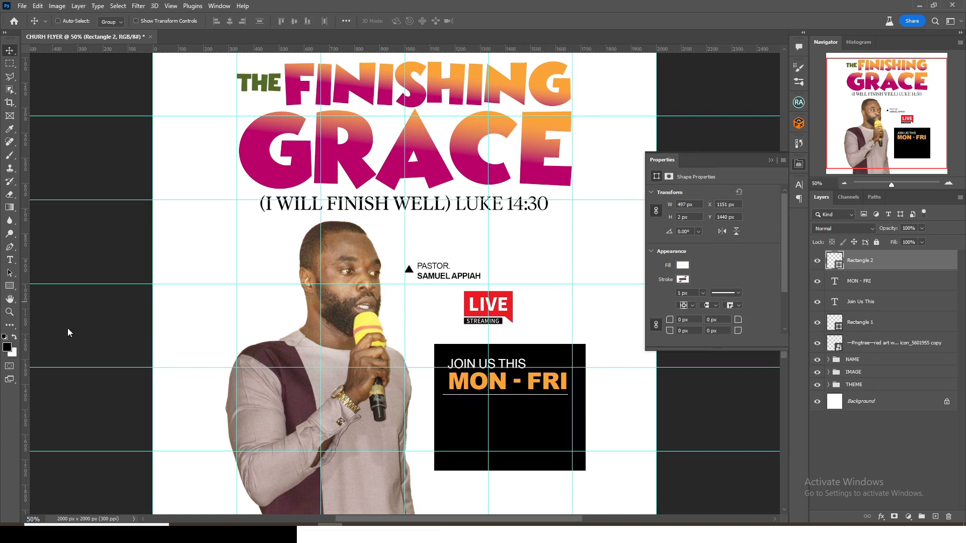
- Add vertical guides at both ends of MON - FRI and group the divider line with the two text layers
{"action": "left_click_drag", "start_coordinate": [26, 332], "coordinate": [568, 410]}
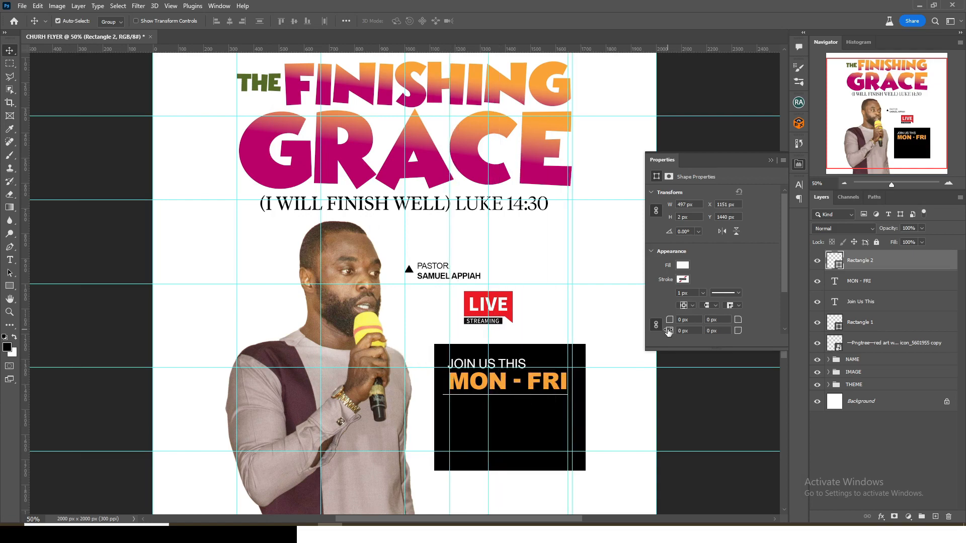
{"action": "key", "text": "ctrl+plus"}
{"action": "left_click", "coordinate": [855, 301], "text": "shift"}
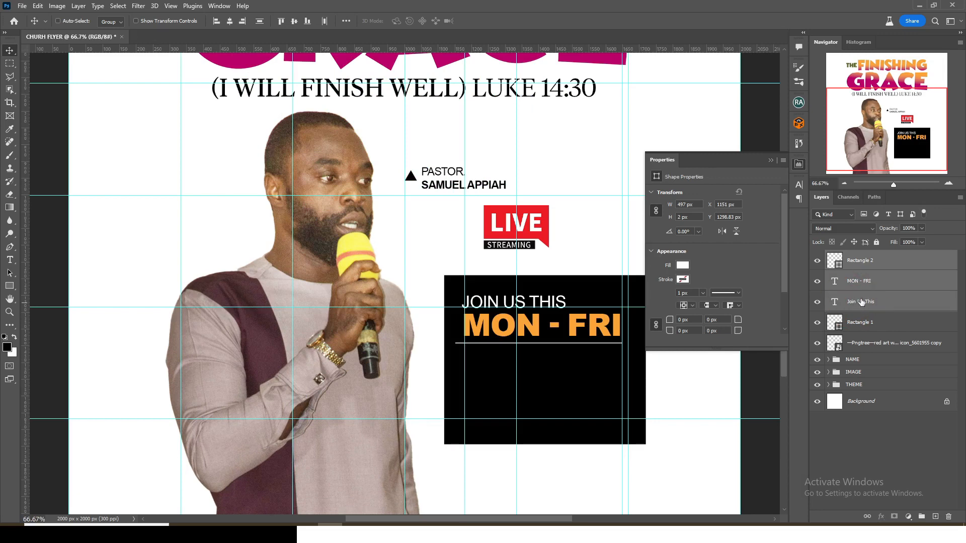
{"action": "key", "text": "ctrl+g"}
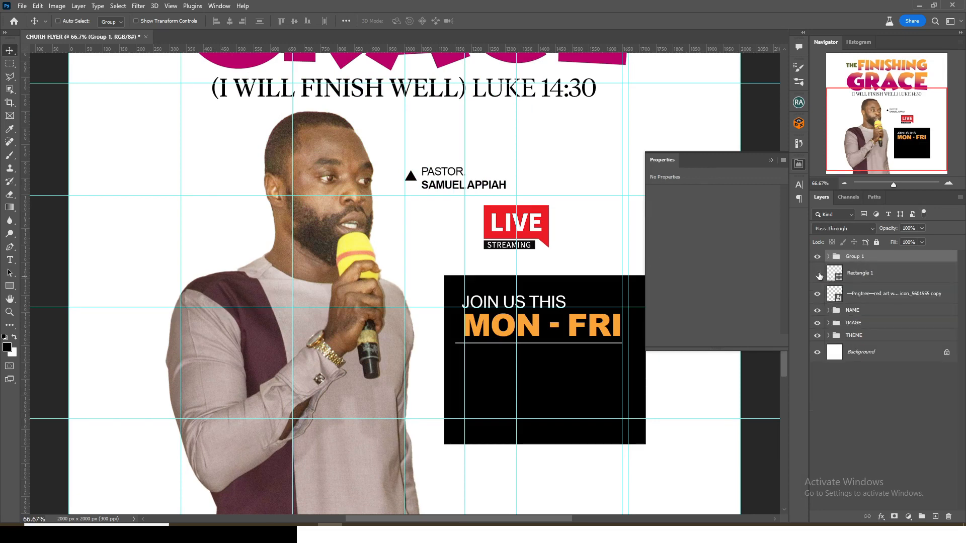
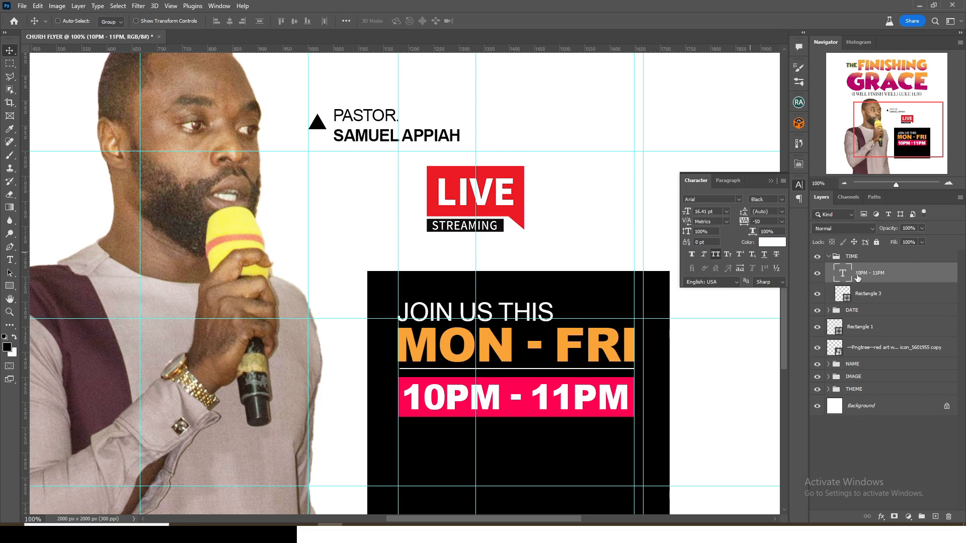
- Duplicate the DATE group below the pink time bar, put the copy on top of the layer stack and rename it WHATSAPP
{"action": "left_click", "coordinate": [828, 257]}
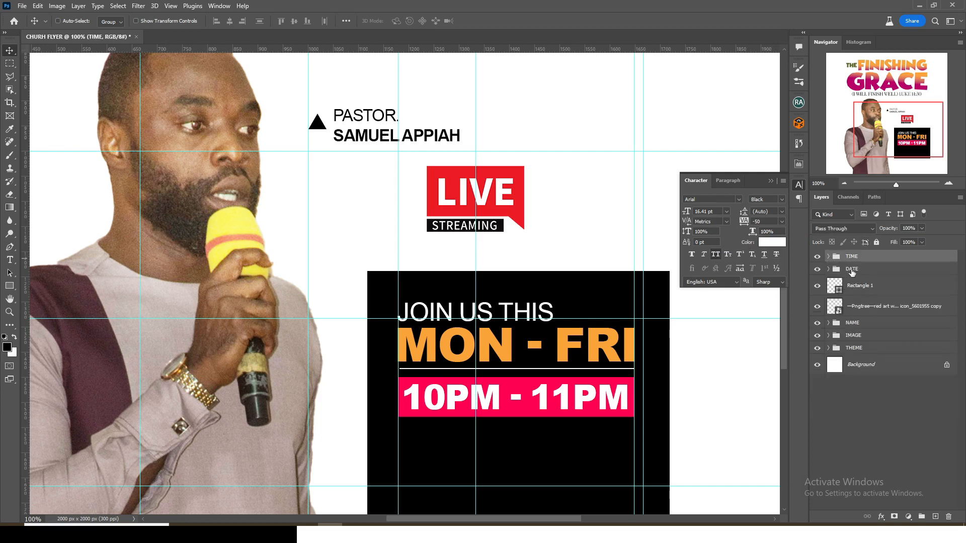
{"action": "left_click", "coordinate": [852, 270]}
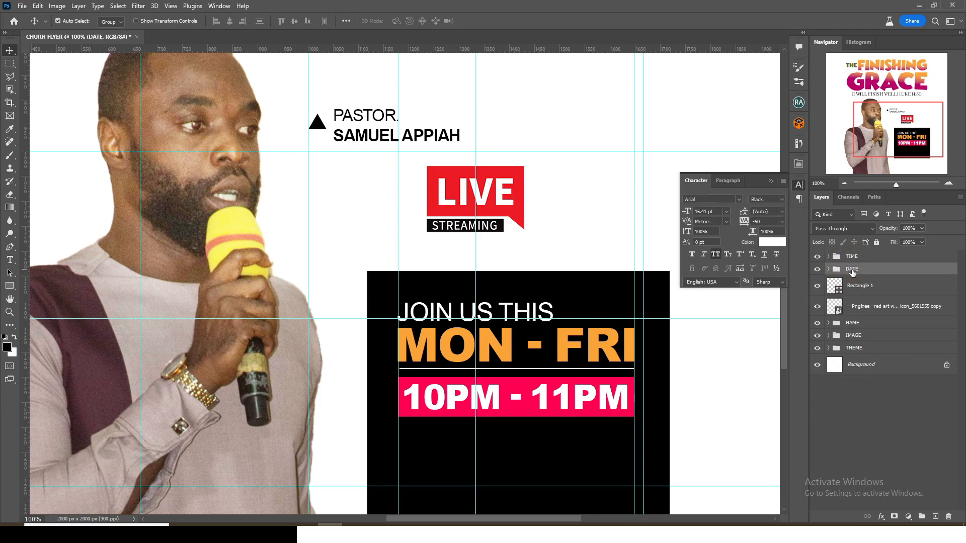
{"action": "left_click_drag", "start_coordinate": [529, 396], "coordinate": [529, 518]}
{"action": "scroll", "coordinate": [553, 453], "scroll_direction": "down", "scroll_amount": 3}
{"action": "left_click_drag", "start_coordinate": [845, 272], "coordinate": [852, 257]}
{"action": "double_click", "coordinate": [853, 257]}
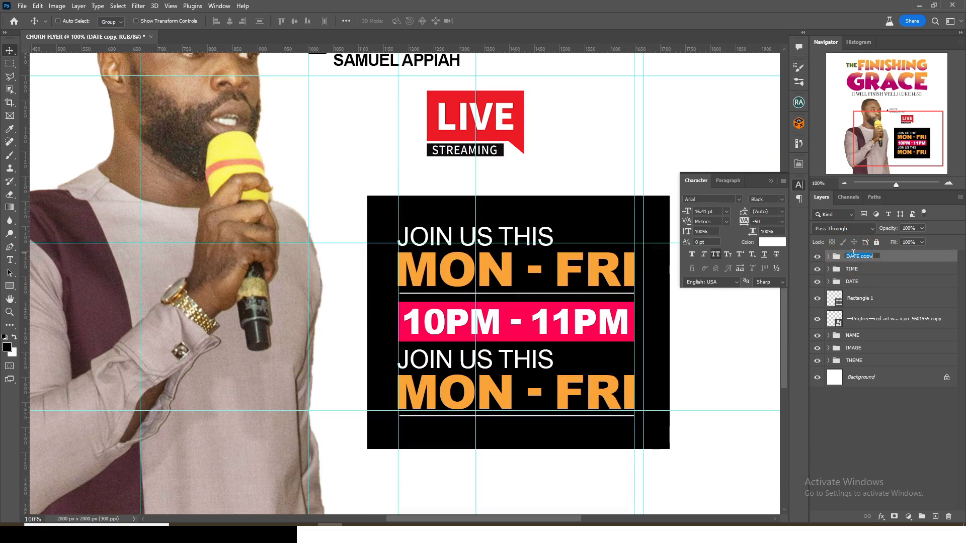
{"action": "type", "text": "WHATSAPP"}
{"action": "key", "text": "Return"}
- Move the WHATSAPP group's divider line up beneath the pink time bar and fine-tune the spacing of both lines around the bar
{"action": "left_click", "coordinate": [828, 256]}
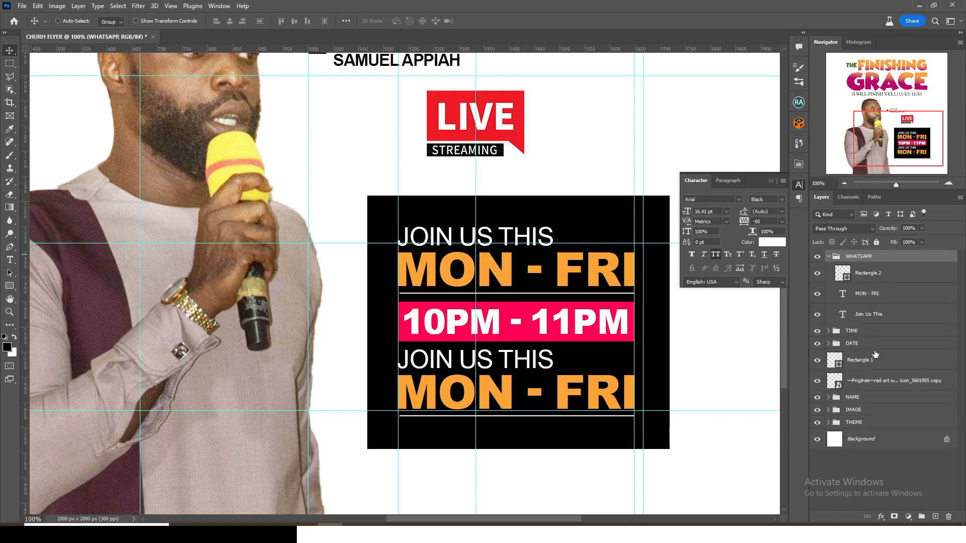
{"action": "left_click", "coordinate": [857, 276]}
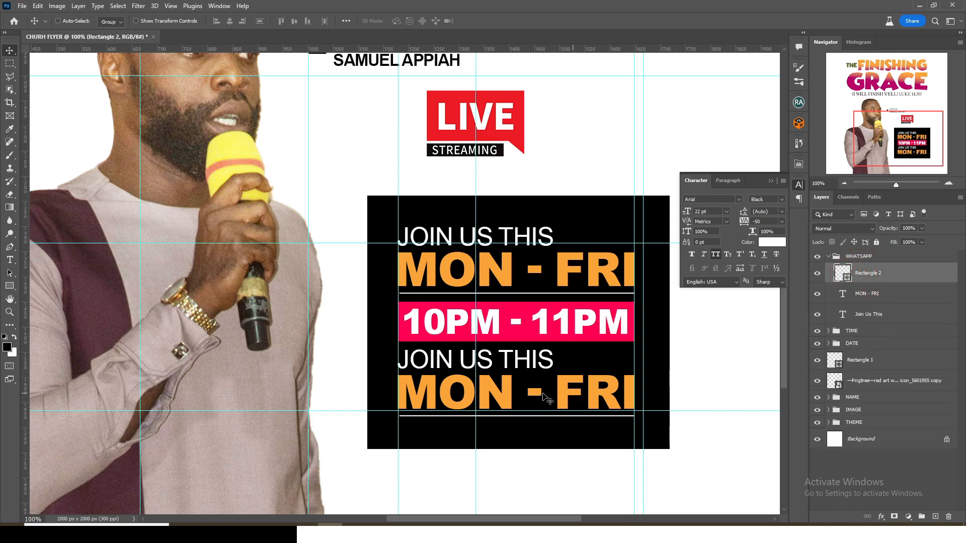
{"action": "key", "text": "ctrl+plus"}
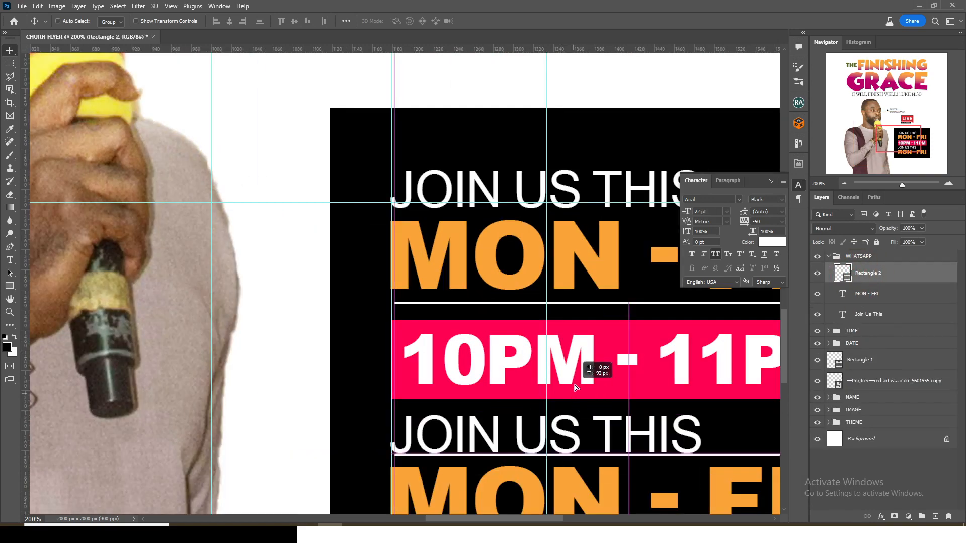
{"action": "left_click", "coordinate": [828, 343]}
{"action": "left_click", "coordinate": [865, 365]}
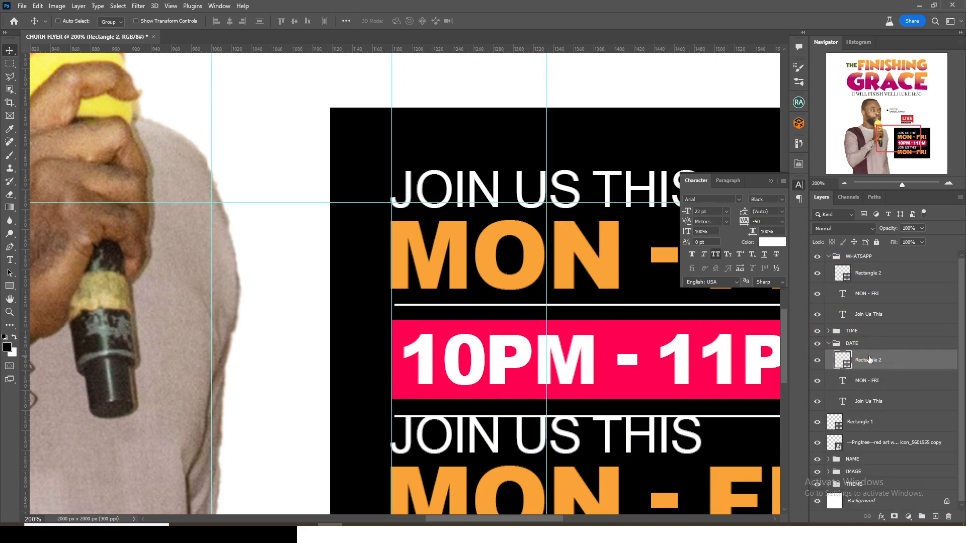
{"action": "left_click", "coordinate": [827, 345]}
{"action": "left_click", "coordinate": [869, 275]}
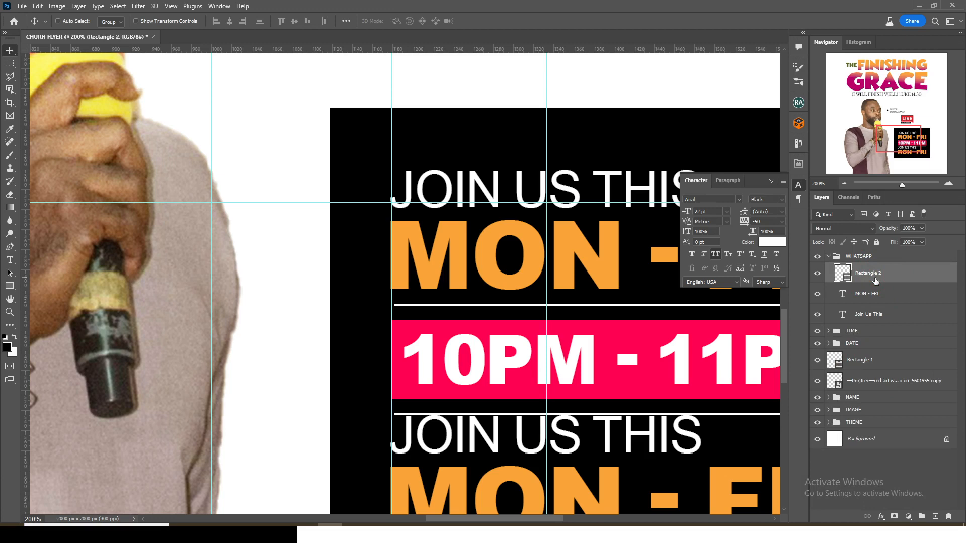
- Nudge the MON - FRI and Join Us This texts in the WHATSAPP group down to clear the divider line
{"action": "left_click", "coordinate": [872, 293]}
{"action": "left_click", "coordinate": [869, 320], "text": "shift"}
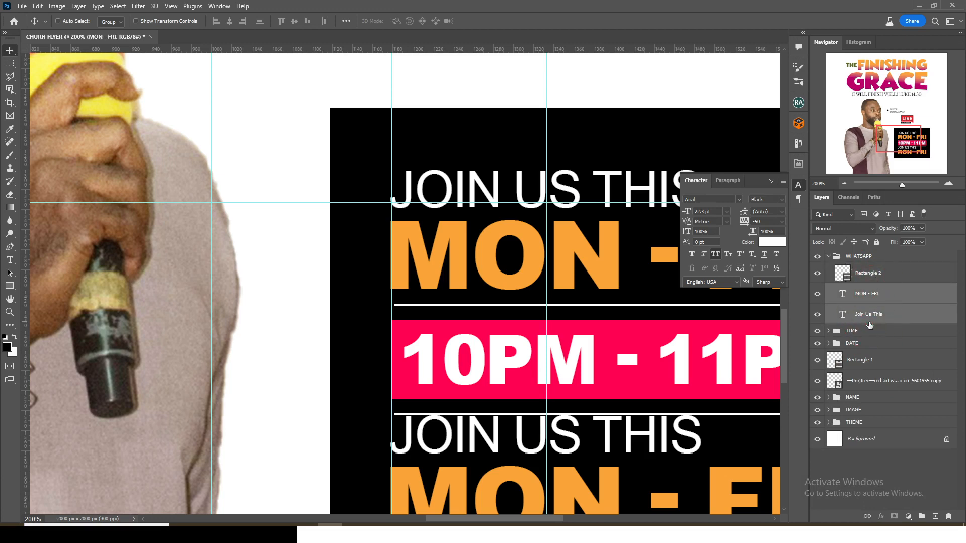
{"action": "key", "text": "shift+Down"}
{"action": "key", "text": "shift+Down"}
{"action": "key", "text": "shift+Down"}
{"action": "key", "text": "shift+Down"}
{"action": "key", "text": "shift+Up"}
{"action": "key", "text": "shift+Up"}
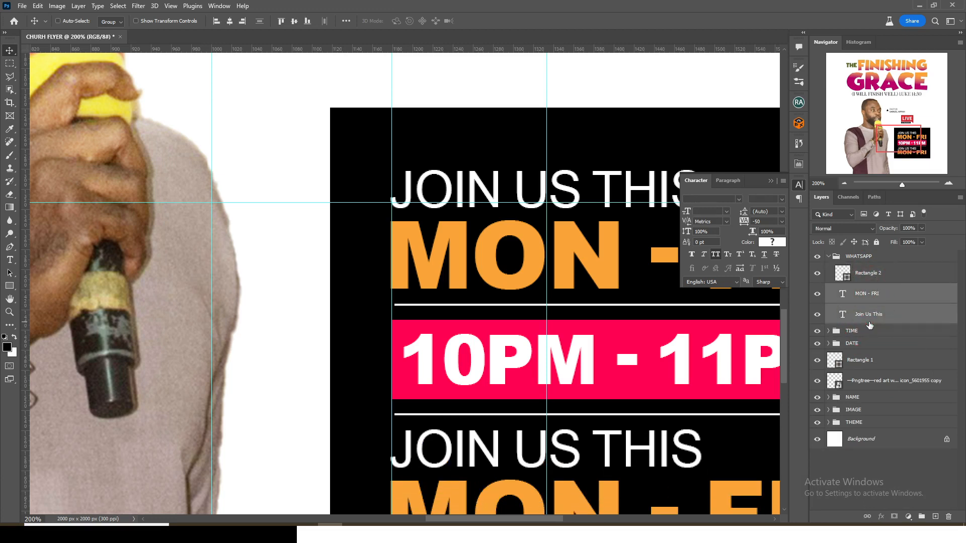
- Replace the WHATSAPP group's Join Us This text with "JOIN US VIA WHATSAPP" from the Notepad file and set it to 9 pt
{"action": "left_click", "coordinate": [839, 315]}
{"action": "key", "text": "alt+Tab"}
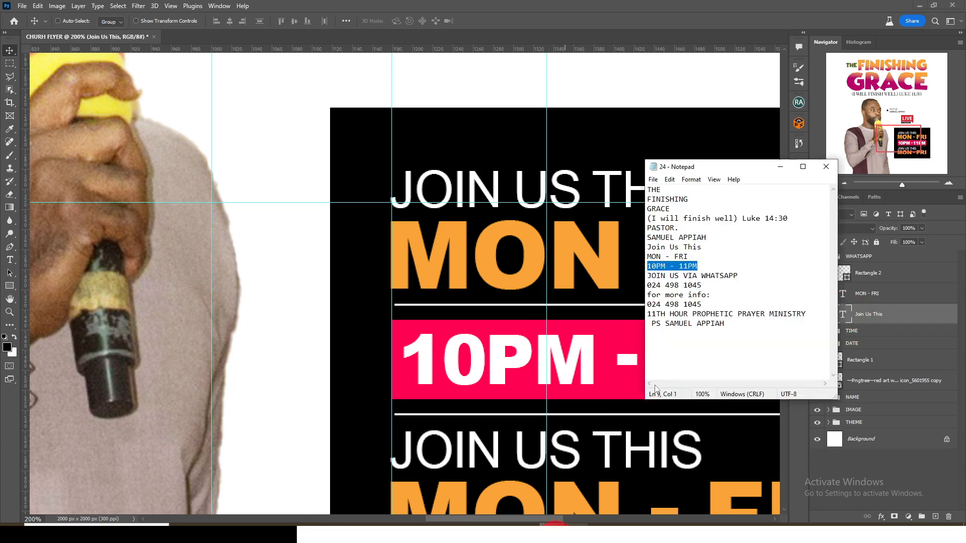
{"action": "left_click_drag", "start_coordinate": [738, 276], "coordinate": [649, 278]}
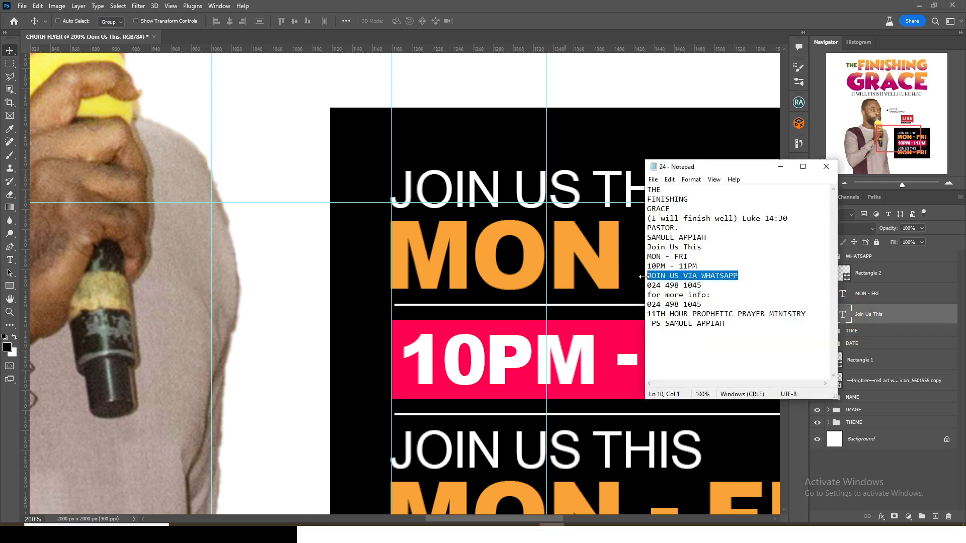
{"action": "key", "text": "ctrl+c"}
{"action": "key", "text": "alt+Tab"}
{"action": "double_click", "coordinate": [843, 314]}
{"action": "key", "text": "ctrl+v"}
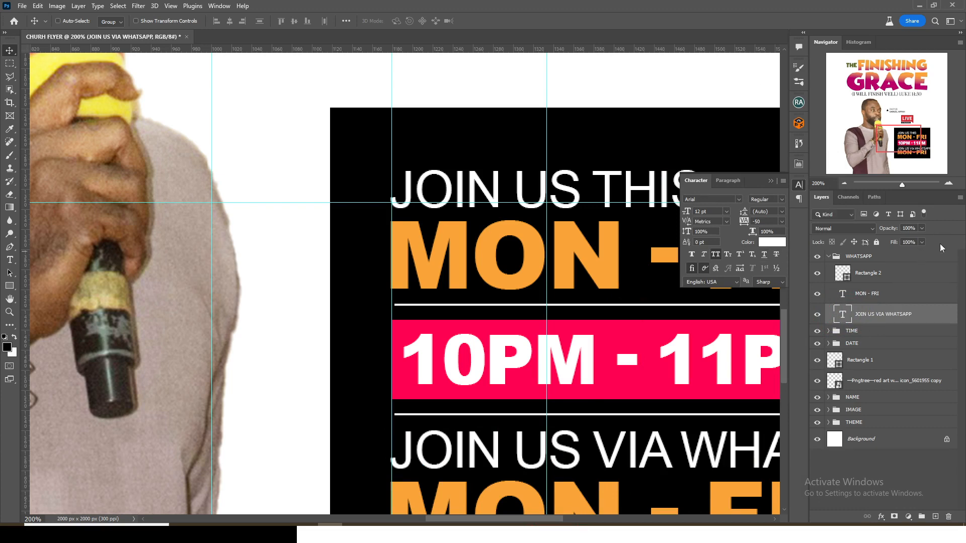
{"action": "left_click_drag", "start_coordinate": [708, 210], "coordinate": [674, 215]}
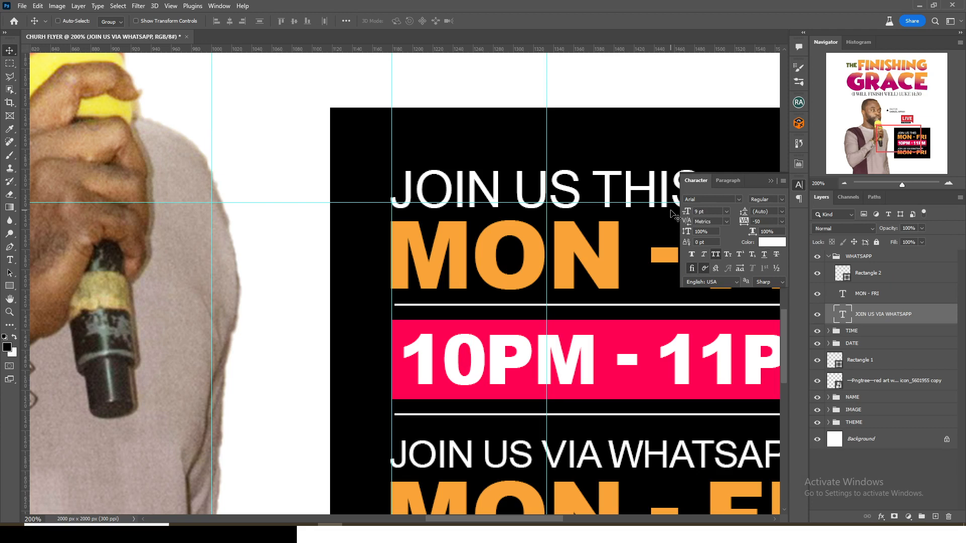
- Nudge the JOIN US VIA WHATSAPP text up to sit just beneath the lower divider line
{"action": "key", "text": "shift+Up"}
{"action": "key", "text": "shift+Up"}
{"action": "key", "text": "shift+Up"}
{"action": "key", "text": "shift+Down"}
{"action": "key", "text": "shift+Down"}
{"action": "key", "text": "Up"}
{"action": "key", "text": "Up"}
{"action": "key", "text": "ctrl+minus"}
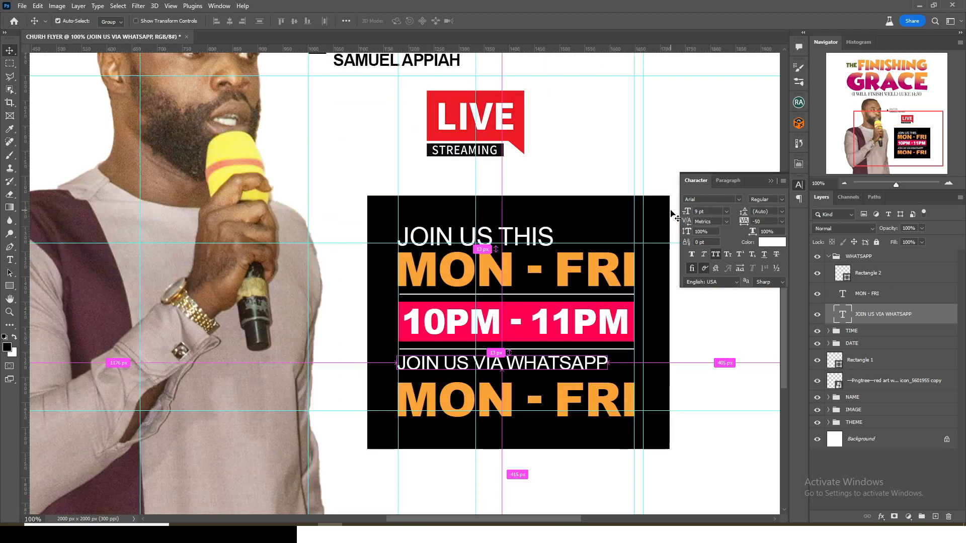
- Nudge the WHATSAPP group's MON - FRI text up and replace it with the WhatsApp phone number from the Notepad file
{"action": "left_click", "coordinate": [880, 300]}
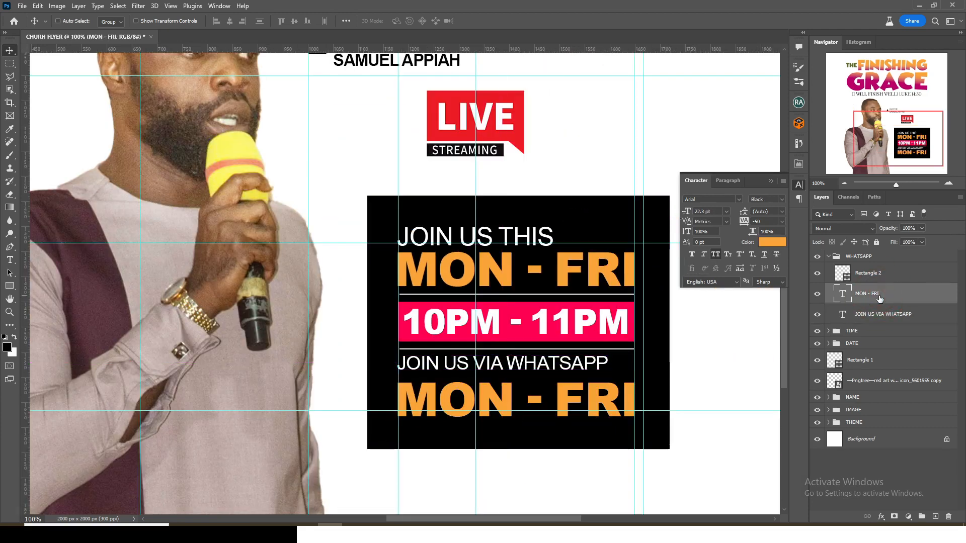
{"action": "key", "text": "shift+Up"}
{"action": "key", "text": "alt+Tab"}
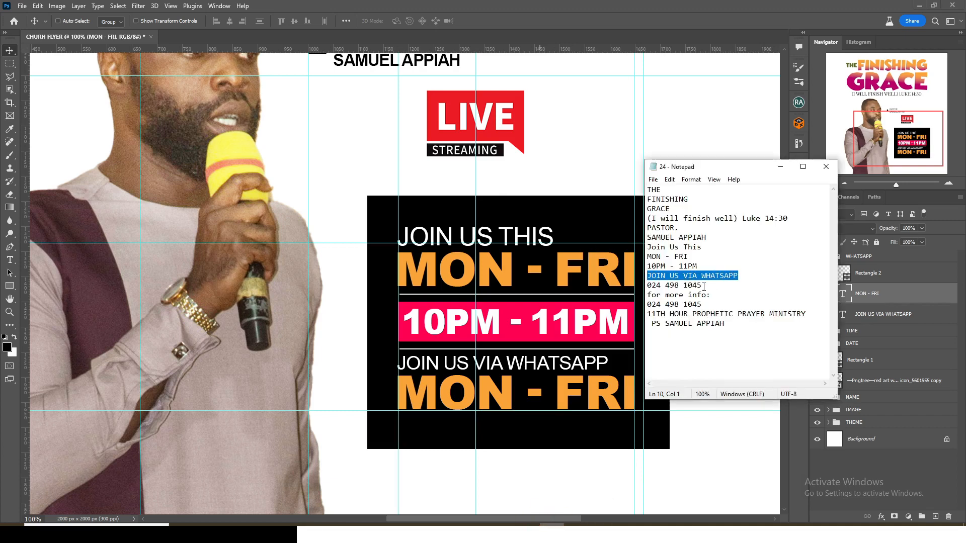
{"action": "left_click_drag", "start_coordinate": [704, 286], "coordinate": [635, 286]}
{"action": "key", "text": "ctrl+c"}
{"action": "key", "text": "alt+Tab"}
{"action": "double_click", "coordinate": [843, 293]}
{"action": "key", "text": "ctrl+v"}
{"action": "key", "text": "ctrl+Return"}
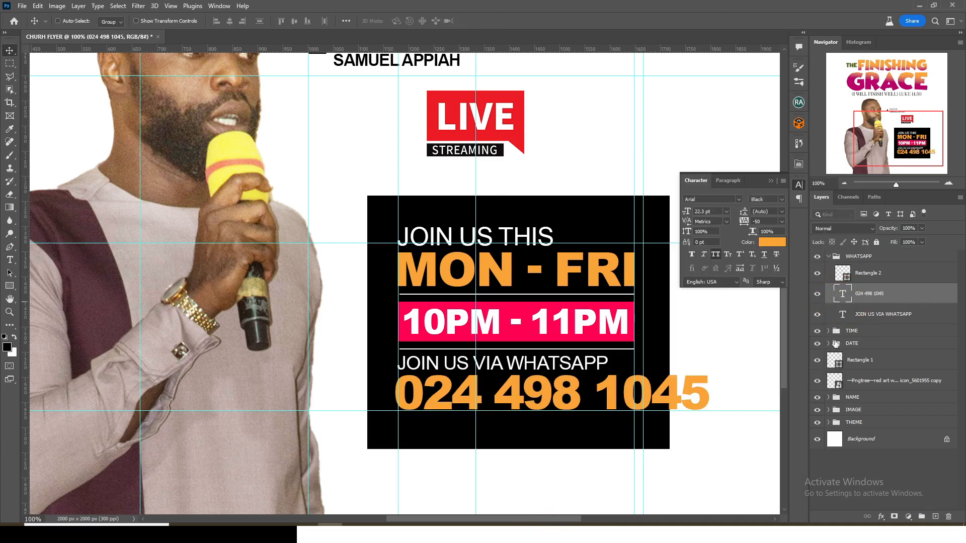
- Scale the phone number text down to about 17 pt to fit the pink bar's width, and collapse the WHATSAPP group
{"action": "key", "text": "ctrl+t"}
{"action": "left_click_drag", "start_coordinate": [710, 397], "coordinate": [638, 388]}
{"action": "left_click_drag", "start_coordinate": [394, 411], "coordinate": [399, 411]}
{"action": "key", "text": "Return"}
{"action": "key", "text": "ctrl+plus"}
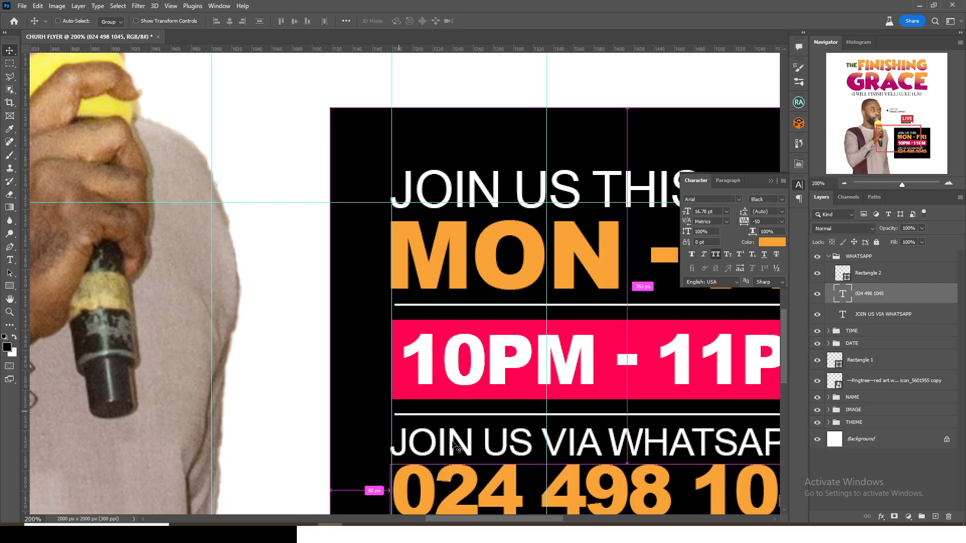
{"action": "scroll", "coordinate": [453, 445], "scroll_direction": "down", "scroll_amount": 1}
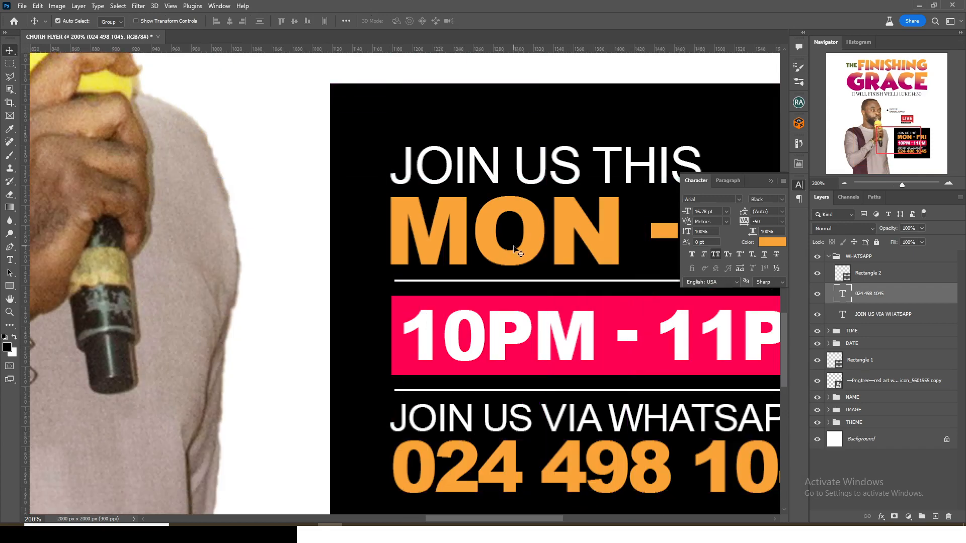
{"action": "key", "text": "ctrl+minus"}
{"action": "key", "text": "ctrl+0"}
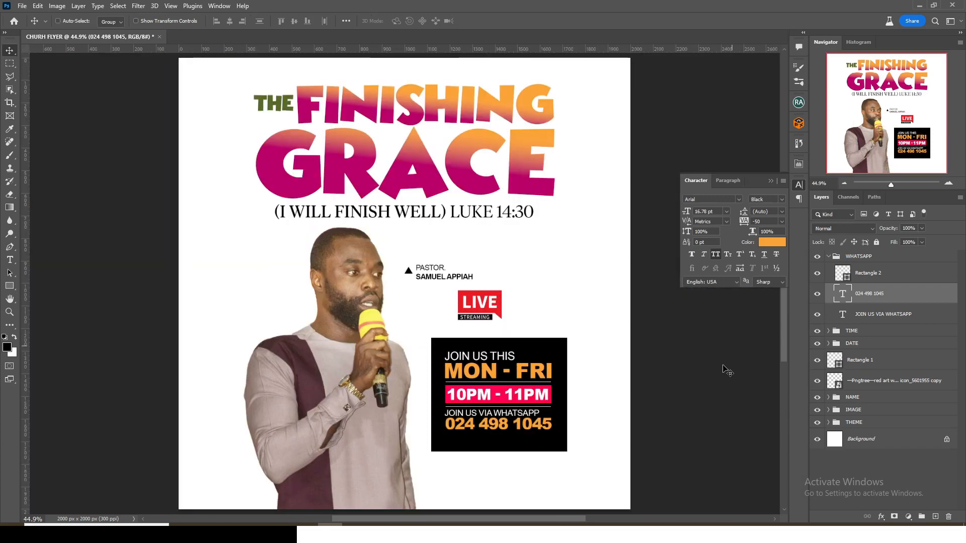
{"action": "left_click", "coordinate": [828, 257]}
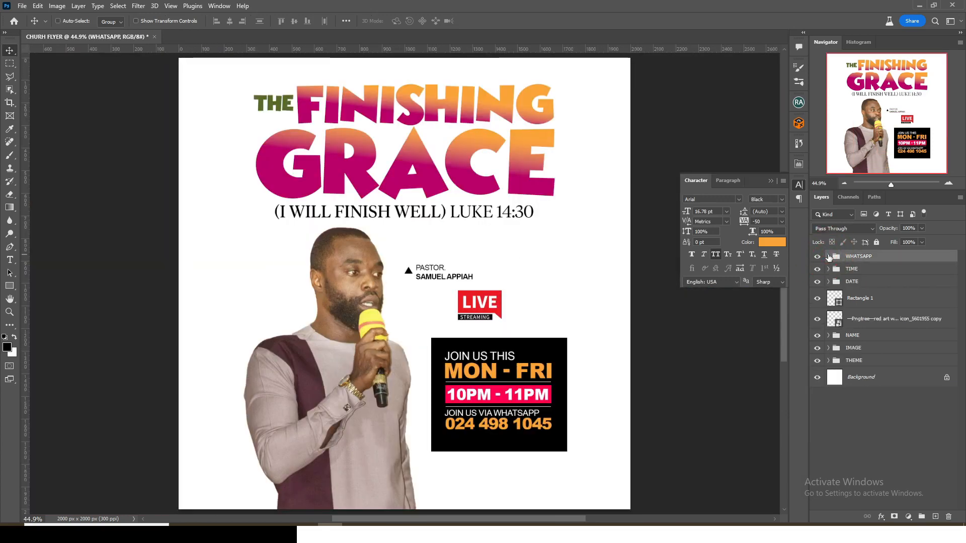
- Shrink the black Rectangle 1 box around the info texts to about 561 × 453 px
{"action": "left_click", "coordinate": [856, 297]}
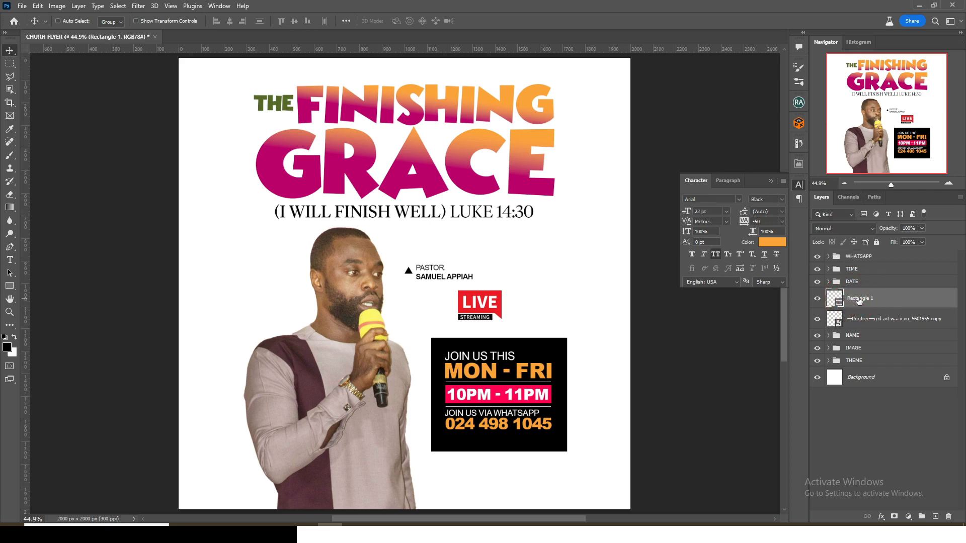
{"action": "key", "text": "ctrl+t"}
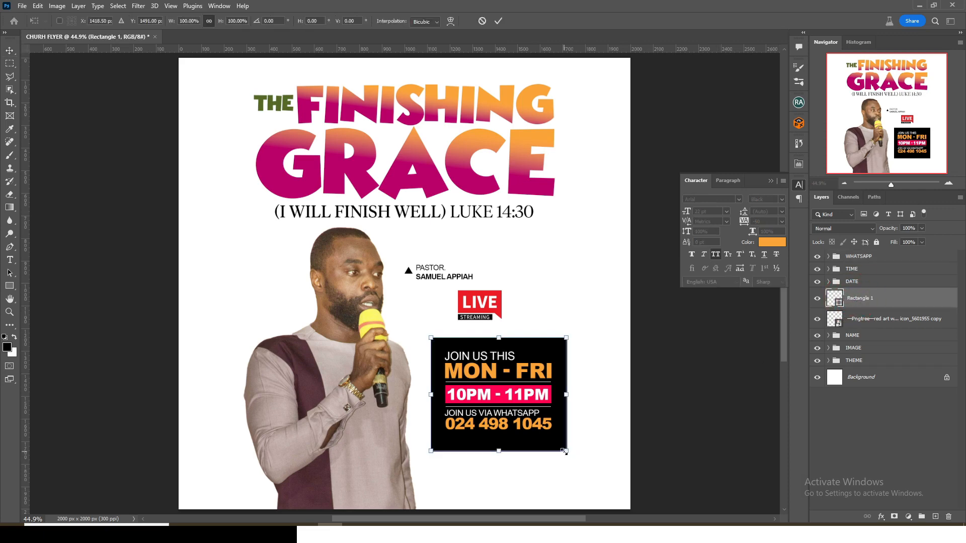
{"action": "left_click_drag", "start_coordinate": [564, 451], "coordinate": [562, 449]}
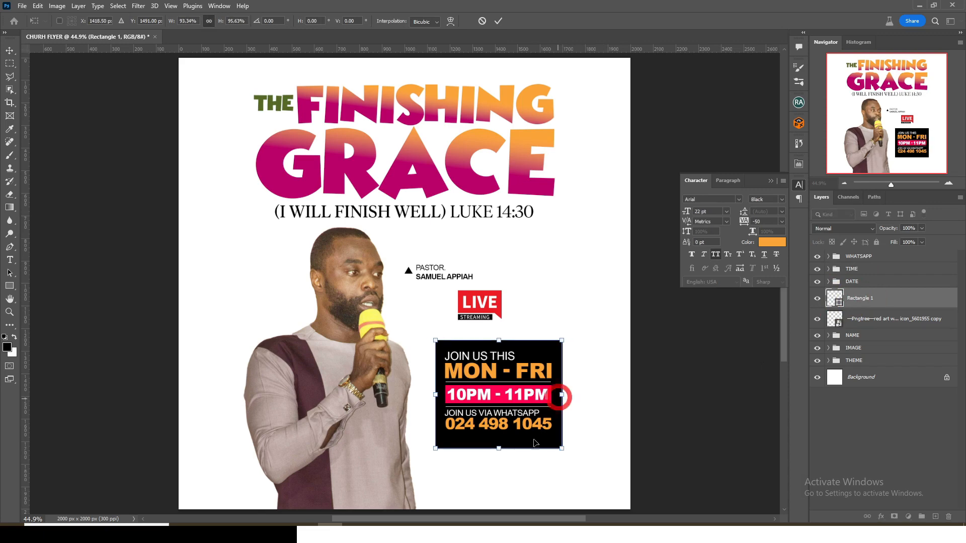
{"action": "left_click_drag", "start_coordinate": [498, 445], "coordinate": [498, 439]}
{"action": "key", "text": "Return"}
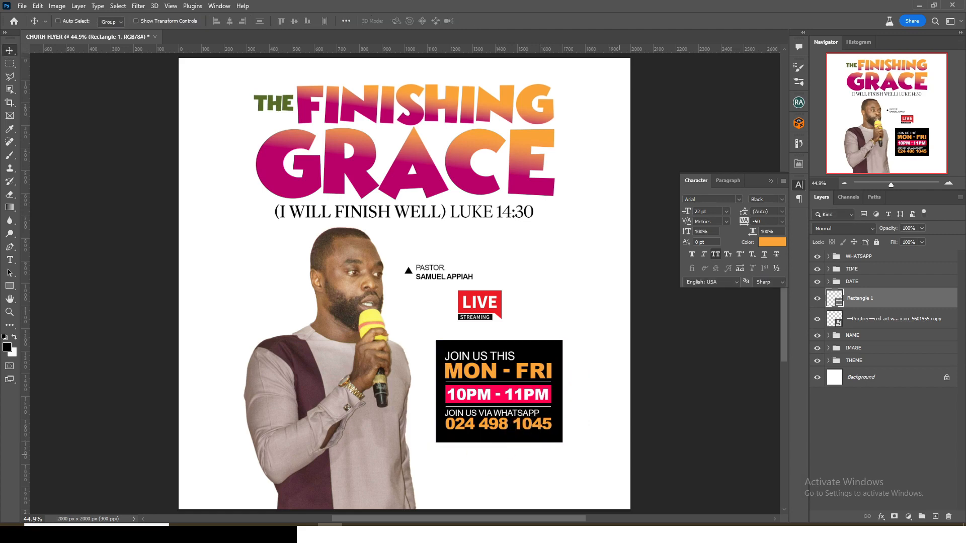
- Round all corners of the black info box to a 30 px radius
{"action": "left_click", "coordinate": [799, 164]}
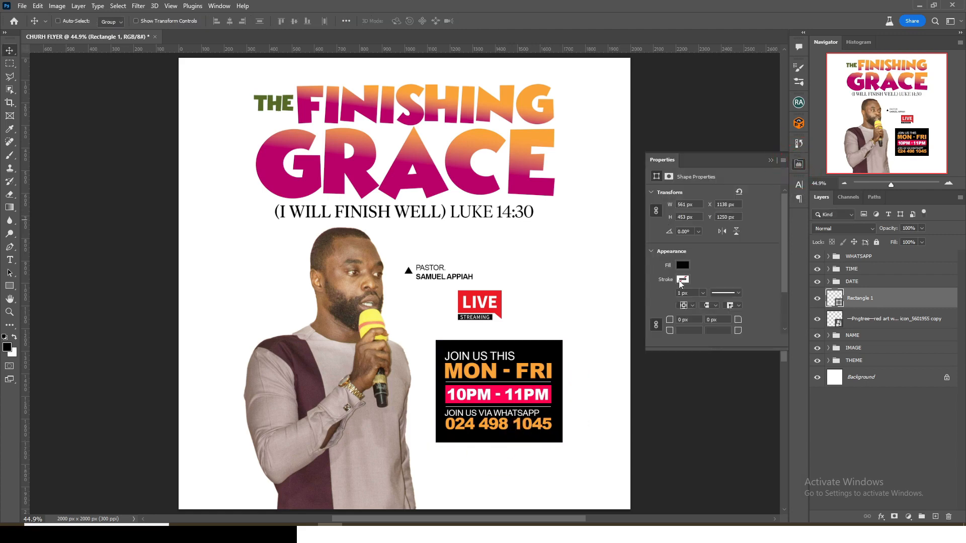
{"action": "left_click_drag", "start_coordinate": [689, 321], "coordinate": [672, 319]}
{"action": "type", "text": "30"}
{"action": "key", "text": "Return"}
- Draw a tall ellipse about 804 × 1268 px over the info box, on a new layer above Rectangle 1
{"action": "left_click_drag", "start_coordinate": [9, 285], "coordinate": [38, 300]}
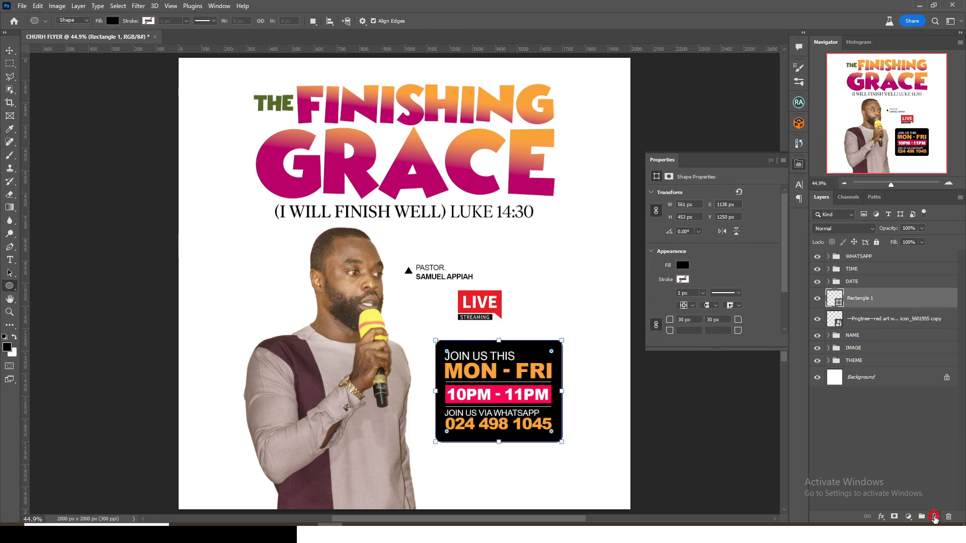
{"action": "left_click", "coordinate": [935, 516]}
{"action": "left_click_drag", "start_coordinate": [351, 217], "coordinate": [533, 498]}
{"action": "key", "text": "v"}
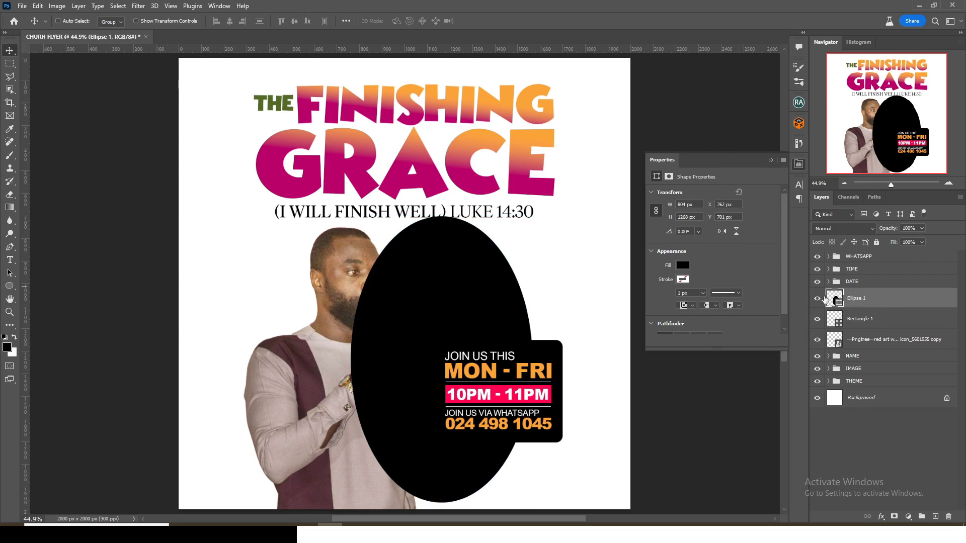
- Hide the ellipse and set the info box's fill colour to 680D41
{"action": "left_click", "coordinate": [817, 298]}
{"action": "left_click", "coordinate": [838, 326]}
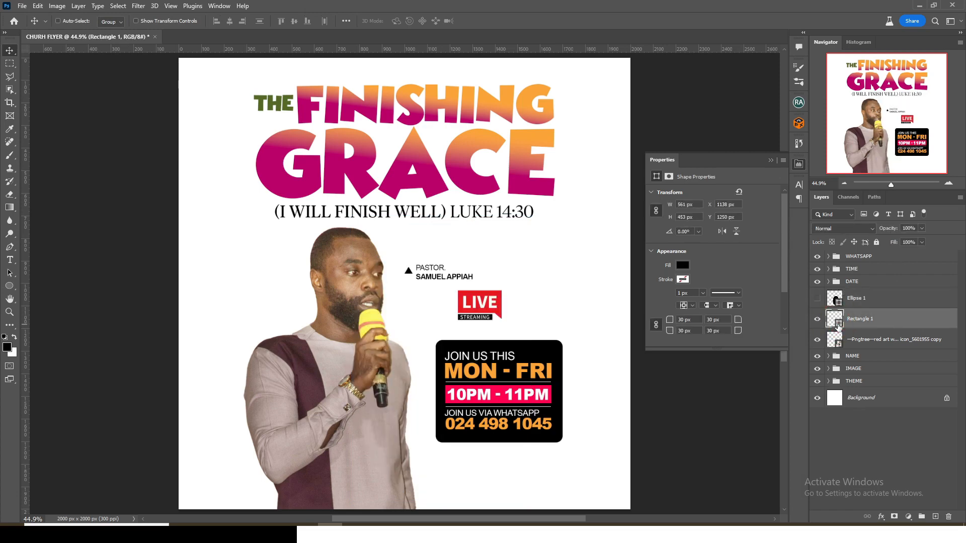
{"action": "double_click", "coordinate": [838, 326]}
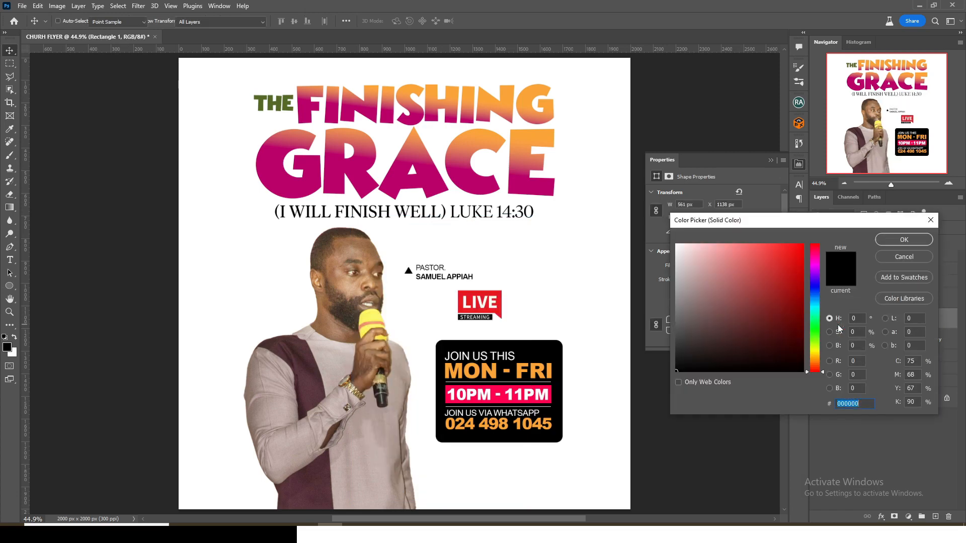
{"action": "type", "text": "680"}
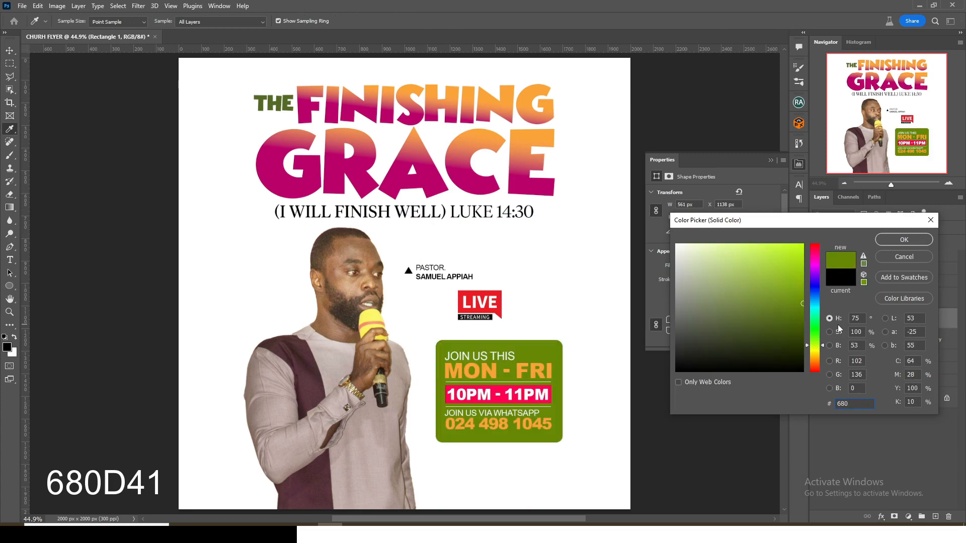
{"action": "type", "text": "D41"}
{"action": "key", "text": "Return"}
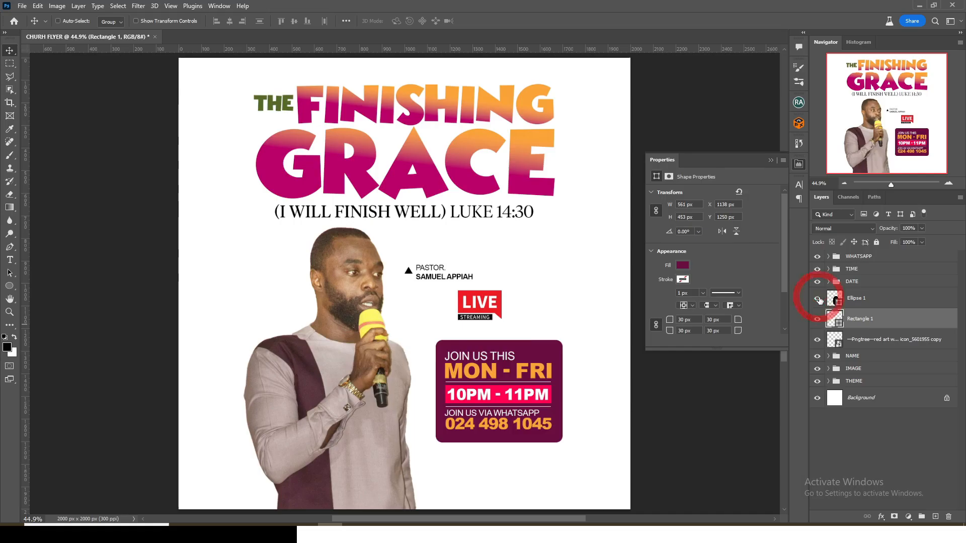
- Show the ellipse again and set its fill to pale pink fecfea, picked as a light tint of the box colour
{"action": "left_click", "coordinate": [817, 299]}
{"action": "double_click", "coordinate": [838, 299]}
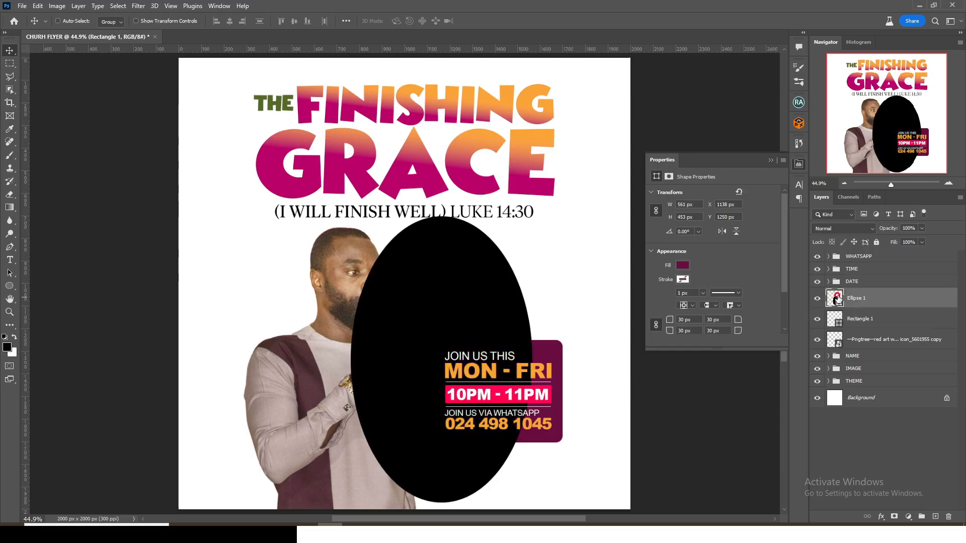
{"action": "left_click", "coordinate": [542, 351]}
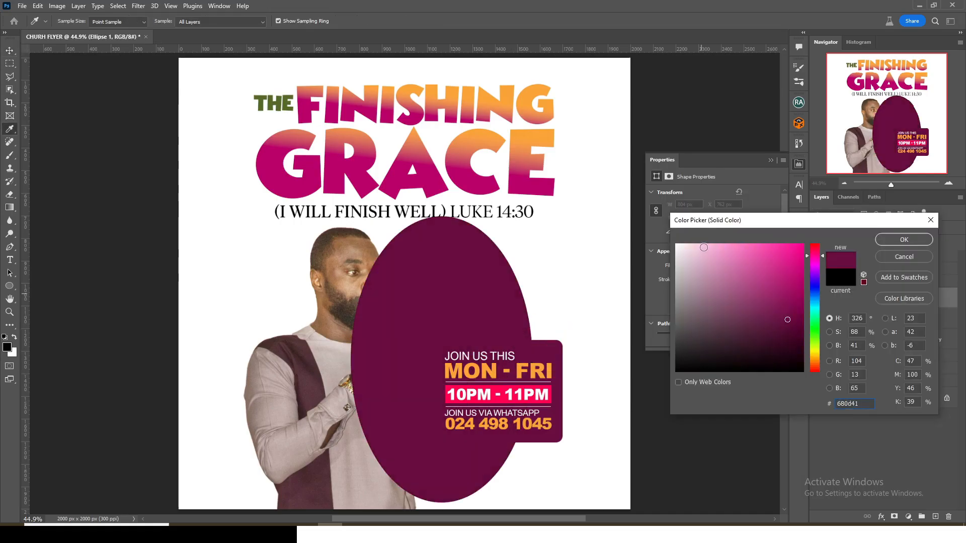
{"action": "left_click", "coordinate": [699, 242]}
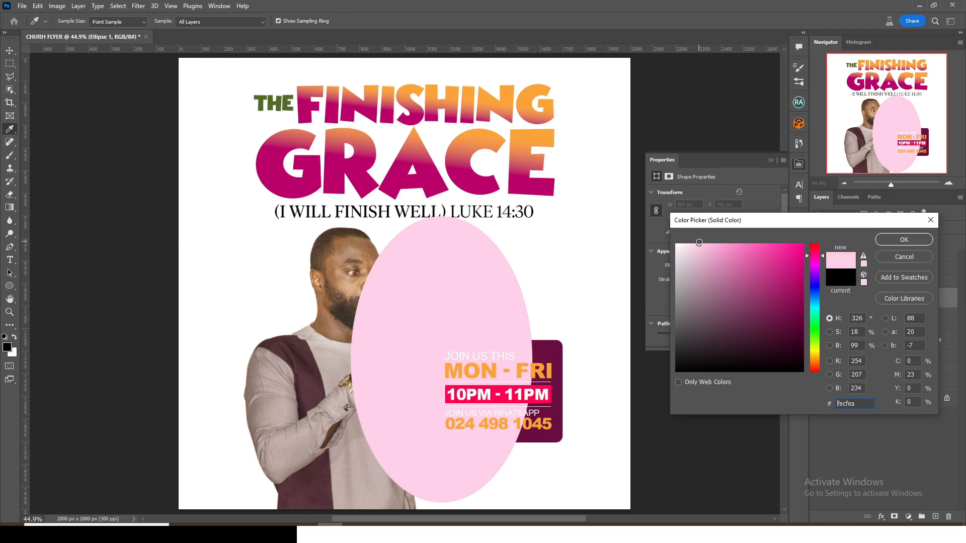
{"action": "left_click", "coordinate": [901, 240]}
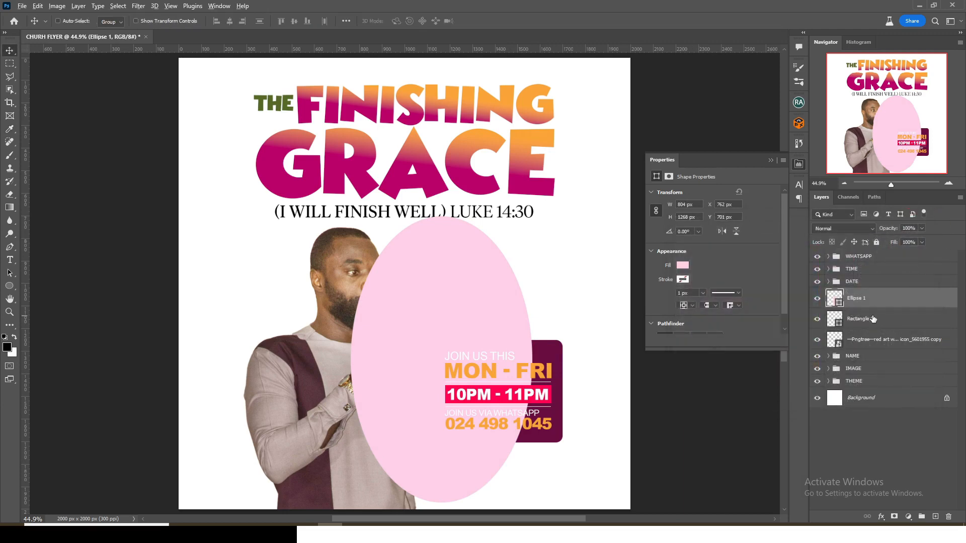
- Clip the ellipse to Rectangle 1 and lower its opacity to 14%
{"action": "left_click", "coordinate": [834, 307], "text": "alt"}
{"action": "left_click", "coordinate": [834, 306], "text": "alt"}
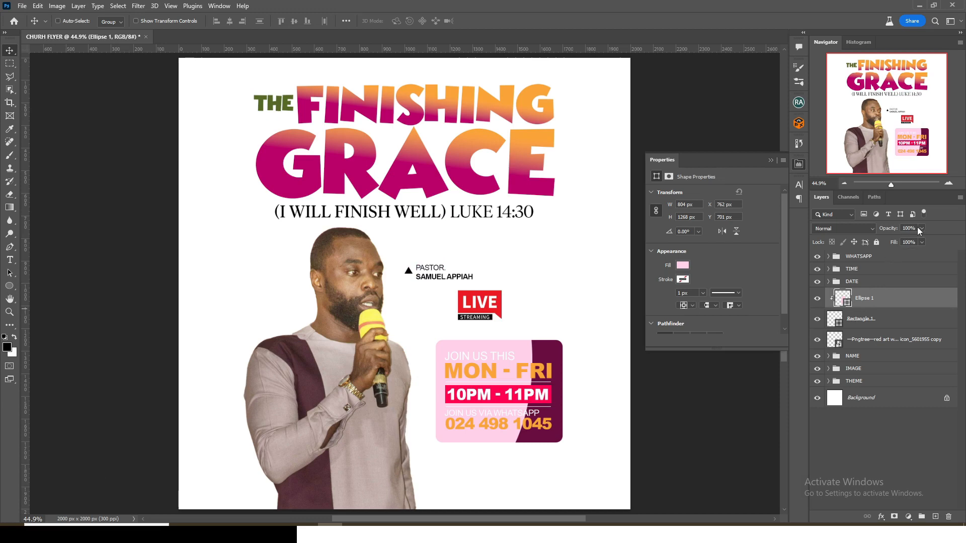
{"action": "type", "text": "14"}
{"action": "left_click", "coordinate": [774, 161]}
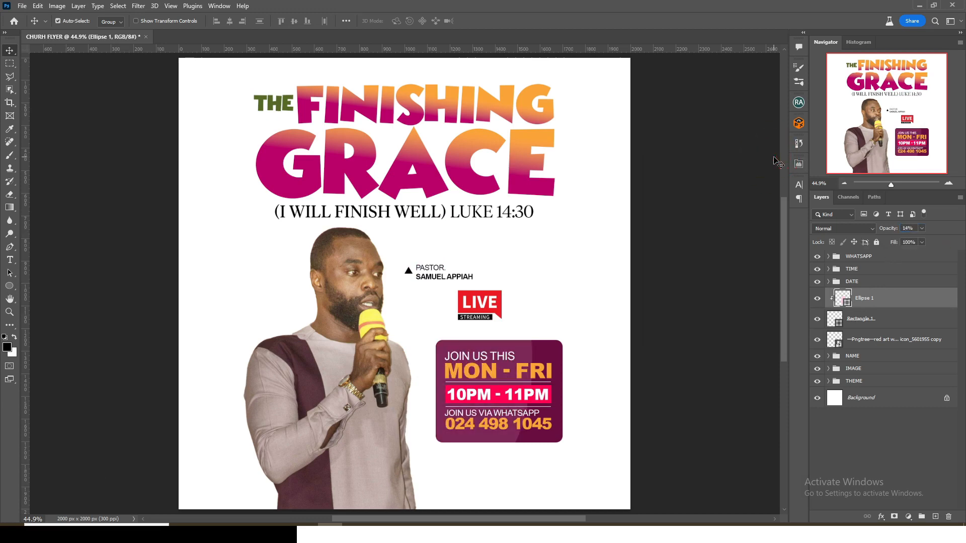
- Rotate the clipped ellipse and shift it so its edge crosses the info box's lower right corner
{"action": "key", "text": "ctrl+t"}
{"action": "left_click_drag", "start_coordinate": [573, 216], "coordinate": [604, 296]}
{"action": "left_click_drag", "start_coordinate": [517, 343], "coordinate": [548, 342]}
{"action": "key", "text": "Return"}
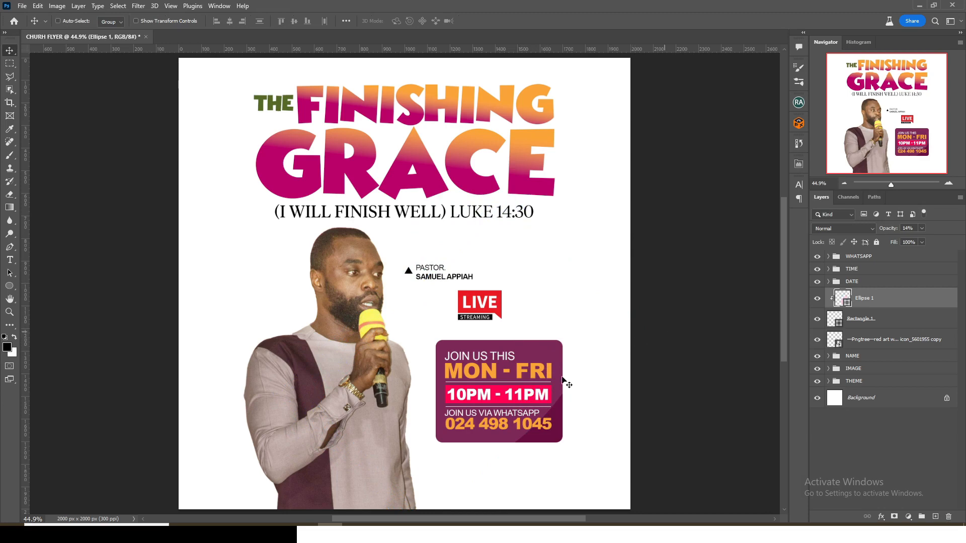
- Add a layer mask to the ellipse and paint it black with a large soft brush to fade most of the shape
{"action": "left_click", "coordinate": [894, 517]}
{"action": "key", "text": "b"}
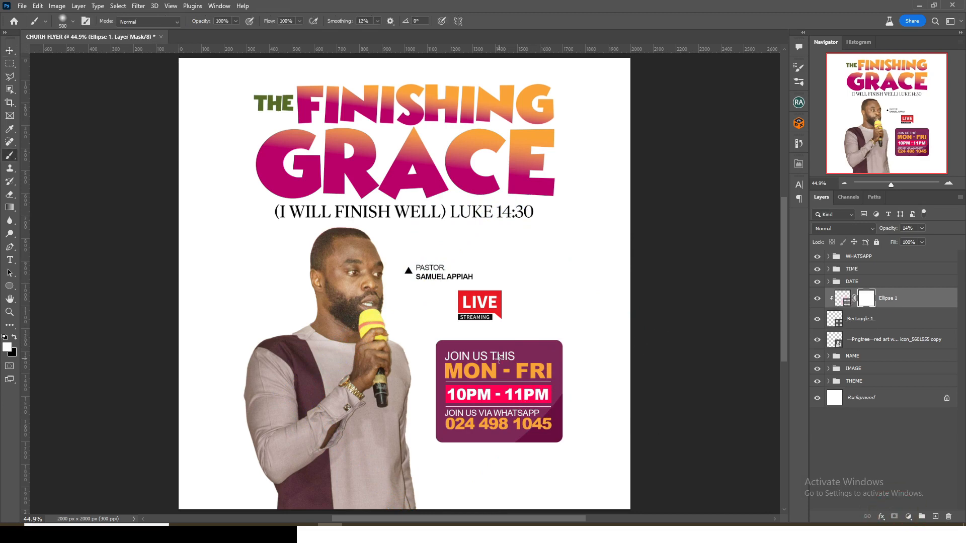
{"action": "key", "text": "x"}
{"action": "left_click", "coordinate": [14, 337]}
{"action": "left_click", "coordinate": [365, 402]}
{"action": "left_click_drag", "start_coordinate": [562, 265], "coordinate": [565, 268]}
{"action": "left_click", "coordinate": [845, 302]}
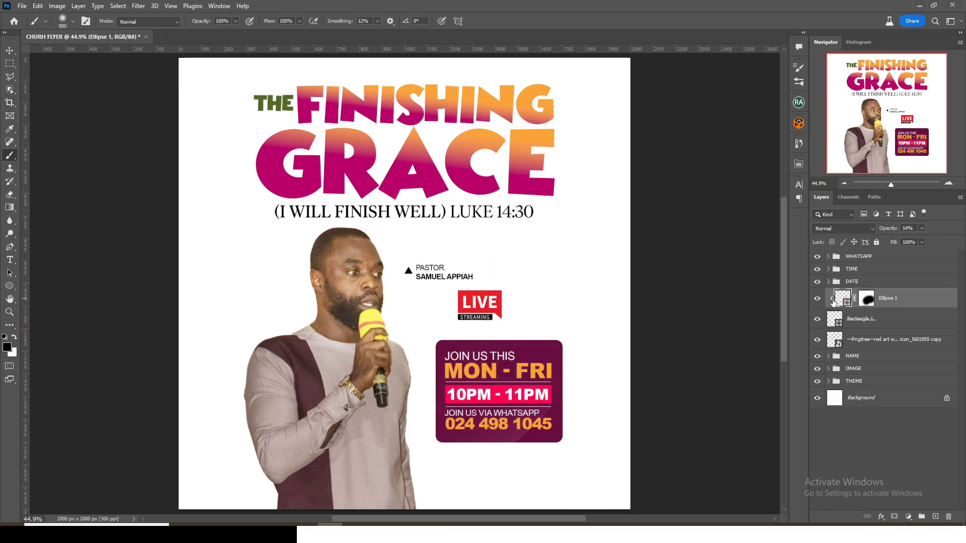
- Group the ellipse and Rectangle 1 layers and name the group BOX
{"action": "left_click", "coordinate": [875, 320], "text": "shift"}
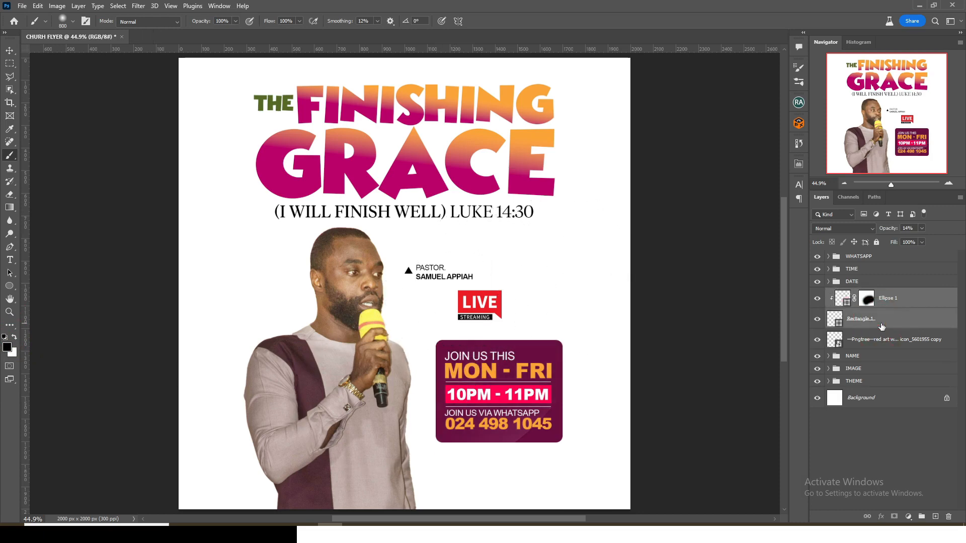
{"action": "key", "text": "ctrl+g"}
{"action": "double_click", "coordinate": [857, 293]}
{"action": "type", "text": "BOX"}
{"action": "left_click", "coordinate": [852, 279]}
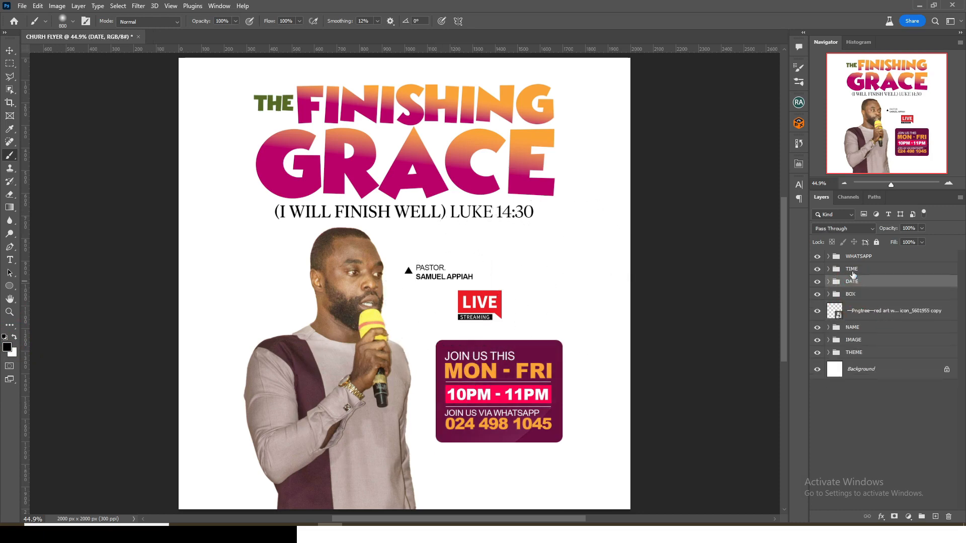
{"action": "left_click", "coordinate": [853, 270]}
{"action": "left_click", "coordinate": [849, 295]}
{"action": "left_click", "coordinate": [851, 281]}
{"action": "left_click", "coordinate": [854, 270]}
{"action": "left_click", "coordinate": [860, 258]}
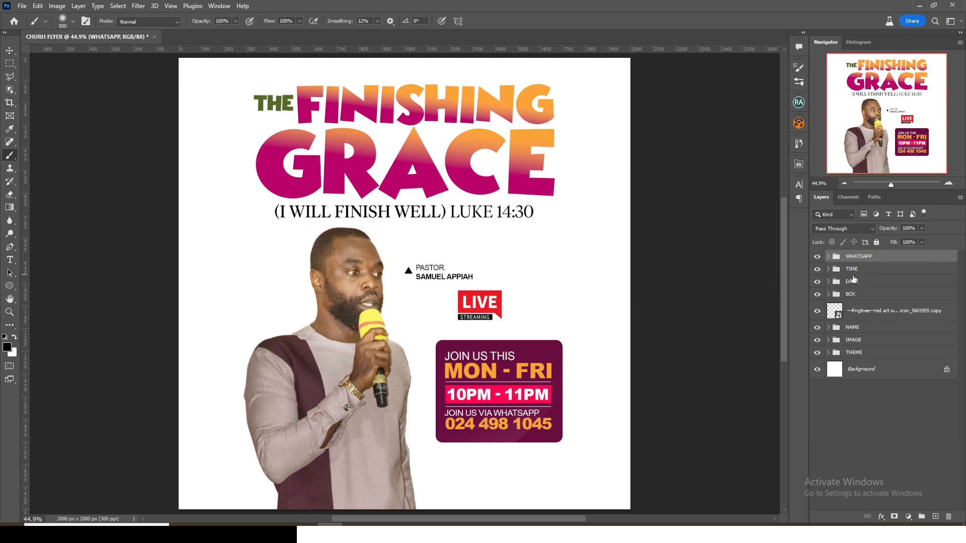
- Duplicate the NAME group, move the copy below the info box and show the guides
{"action": "left_click", "coordinate": [852, 329]}
{"action": "key", "text": "ctrl+j"}
{"action": "key", "text": "v"}
{"action": "left_click_drag", "start_coordinate": [851, 328], "coordinate": [847, 252]}
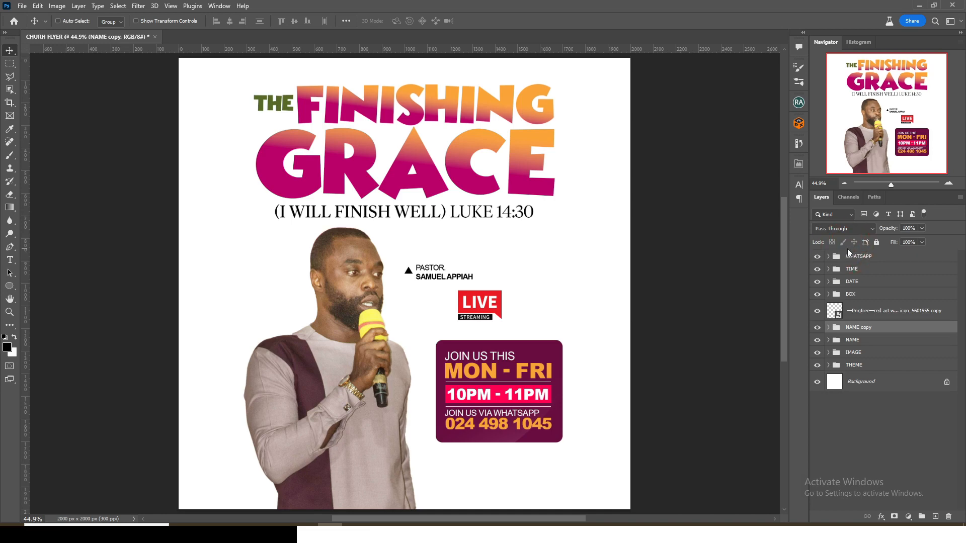
{"action": "left_click_drag", "start_coordinate": [436, 280], "coordinate": [463, 469]}
{"action": "key", "text": "ctrl+semicolon"}
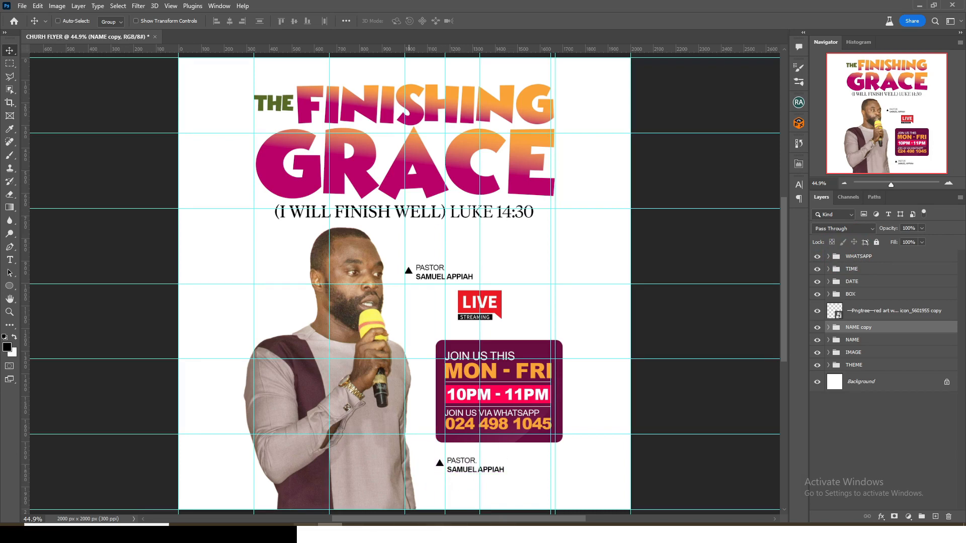
- Replace the copied group's pastor name text with "for more info:" and the contact phone number, pasted without formatting
{"action": "left_click", "coordinate": [553, 534]}
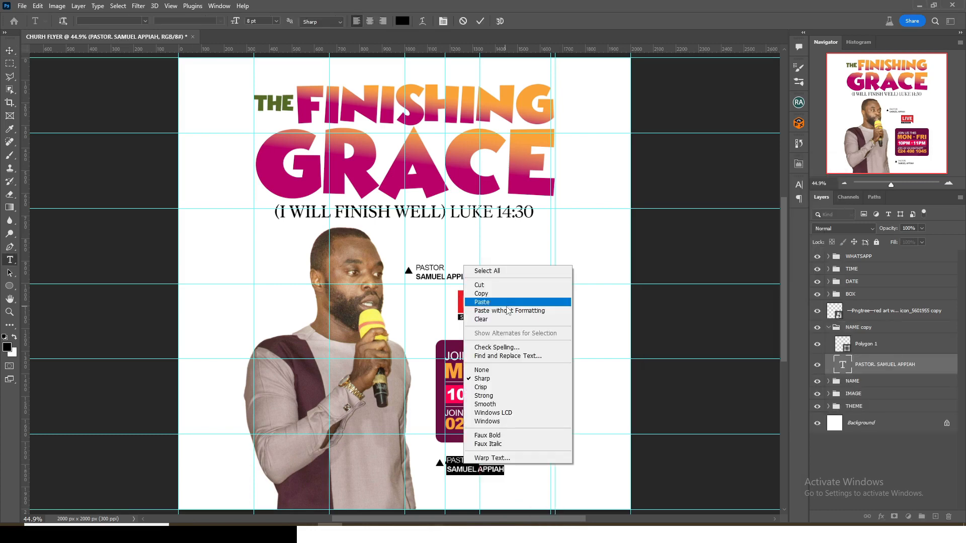
{"action": "left_click", "coordinate": [505, 311]}
{"action": "left_click", "coordinate": [862, 361]}
{"action": "key", "text": "v"}
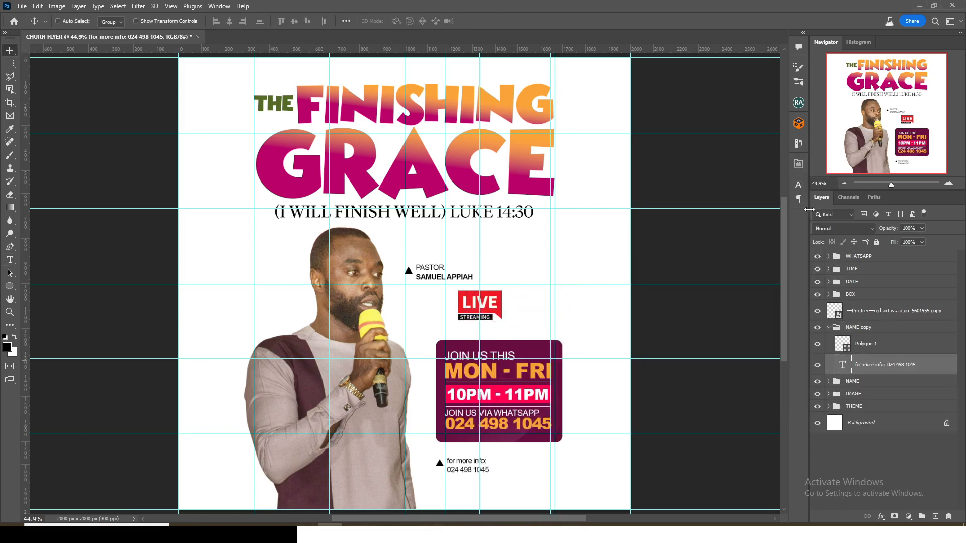
- Format the contact text below the info box as all caps at 8.8 pt with tracking 0
{"action": "left_click", "coordinate": [800, 185]}
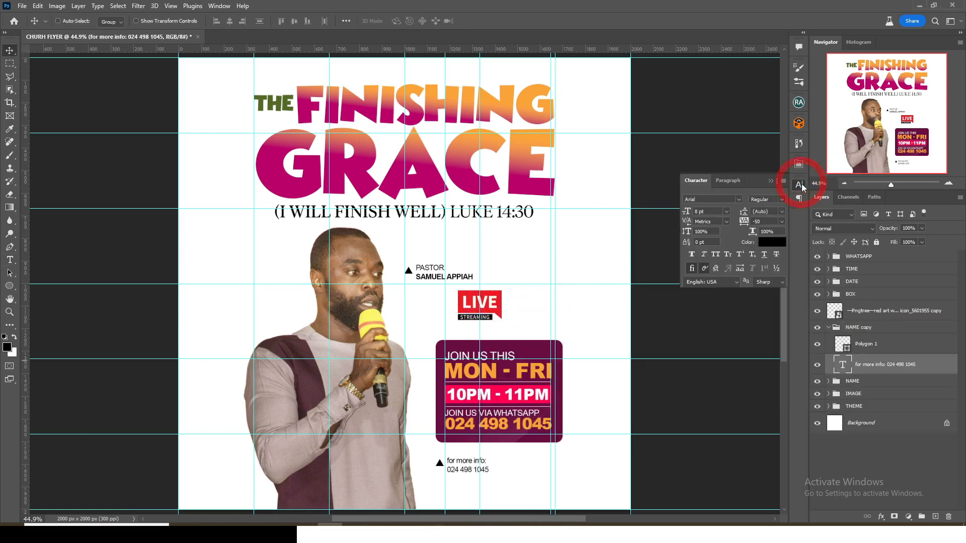
{"action": "left_click", "coordinate": [716, 255]}
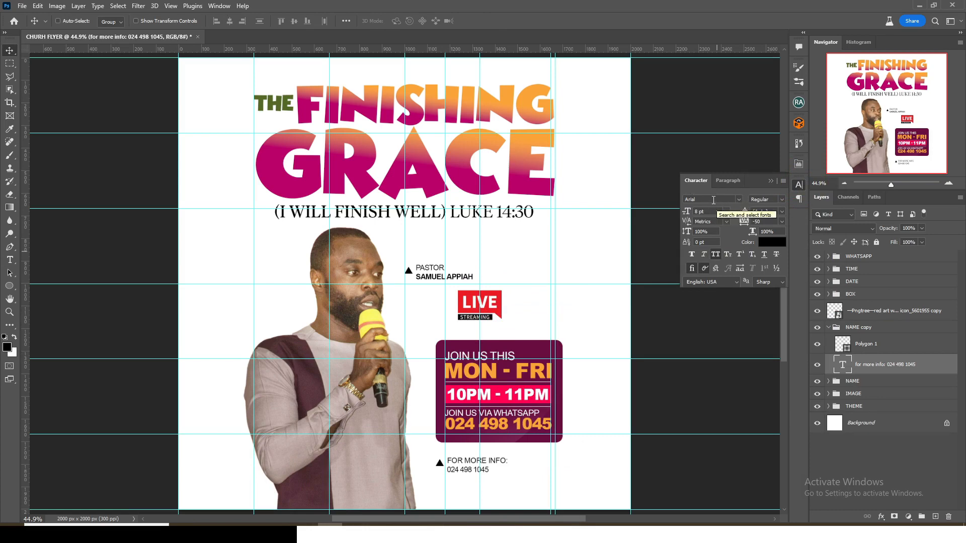
{"action": "type", "text": "8."}
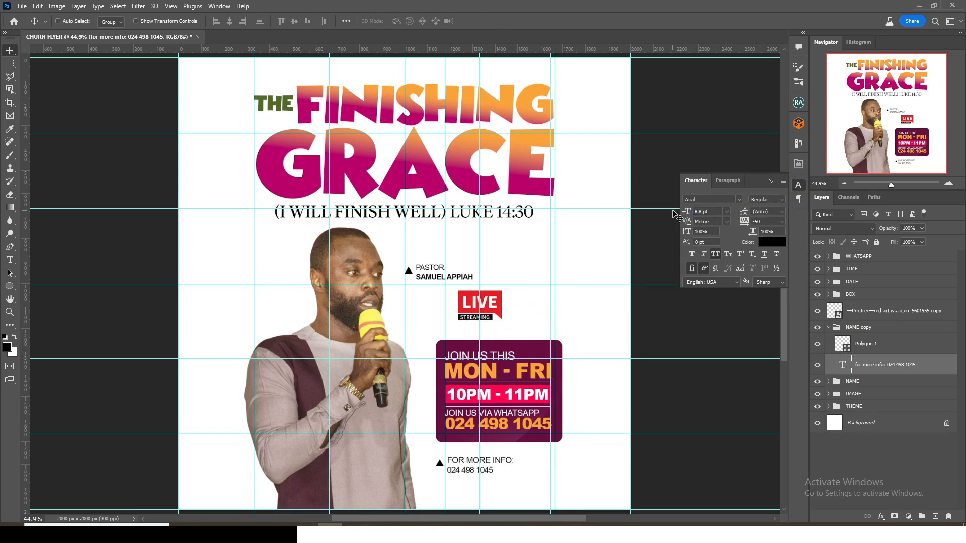
{"action": "left_click_drag", "start_coordinate": [763, 222], "coordinate": [727, 220]}
{"action": "type", "text": "0"}
{"action": "key", "text": "Return"}
- Set the phone number line of the contact text to Arial Black
{"action": "double_click", "coordinate": [843, 365]}
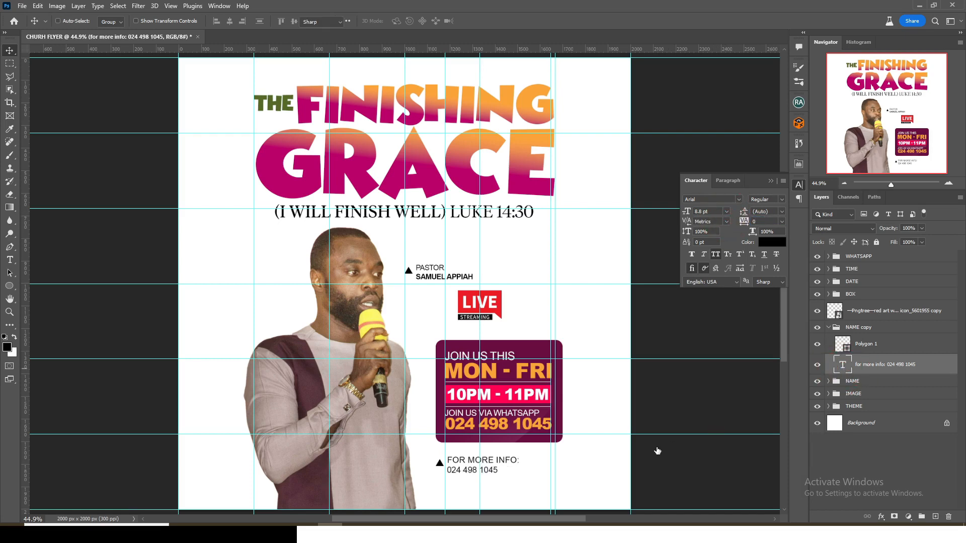
{"action": "triple_click", "coordinate": [499, 469]}
{"action": "left_click", "coordinate": [766, 199]}
{"action": "left_click", "coordinate": [764, 276]}
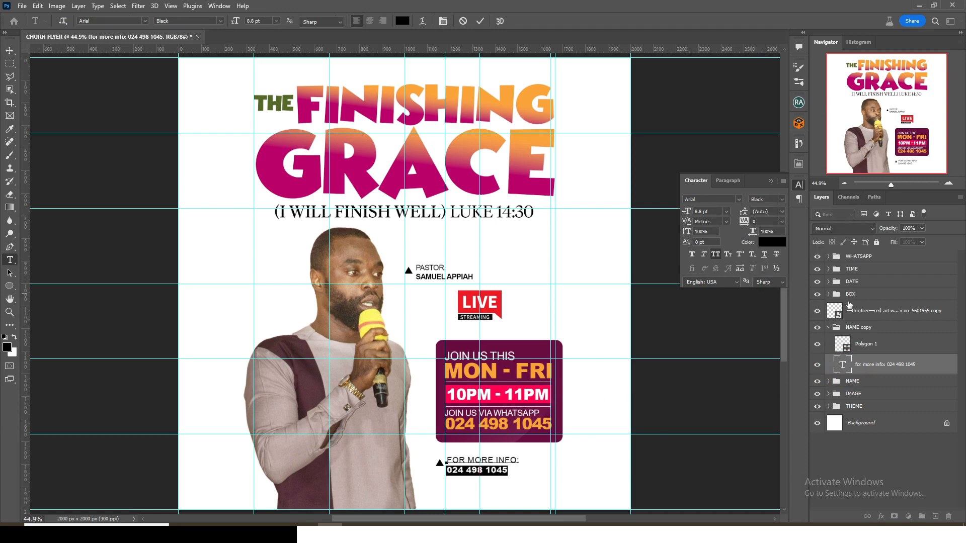
{"action": "left_click", "coordinate": [865, 370]}
- Try to recolour the whole contact text with the dark purple of the info box
{"action": "double_click", "coordinate": [842, 365]}
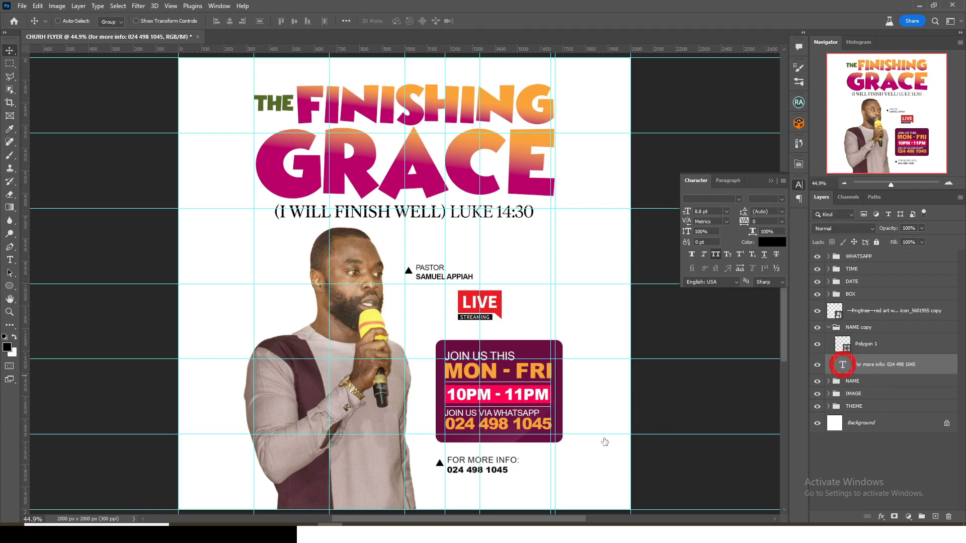
{"action": "left_click", "coordinate": [771, 242]}
{"action": "left_click", "coordinate": [540, 408]}
{"action": "left_click", "coordinate": [892, 241]}
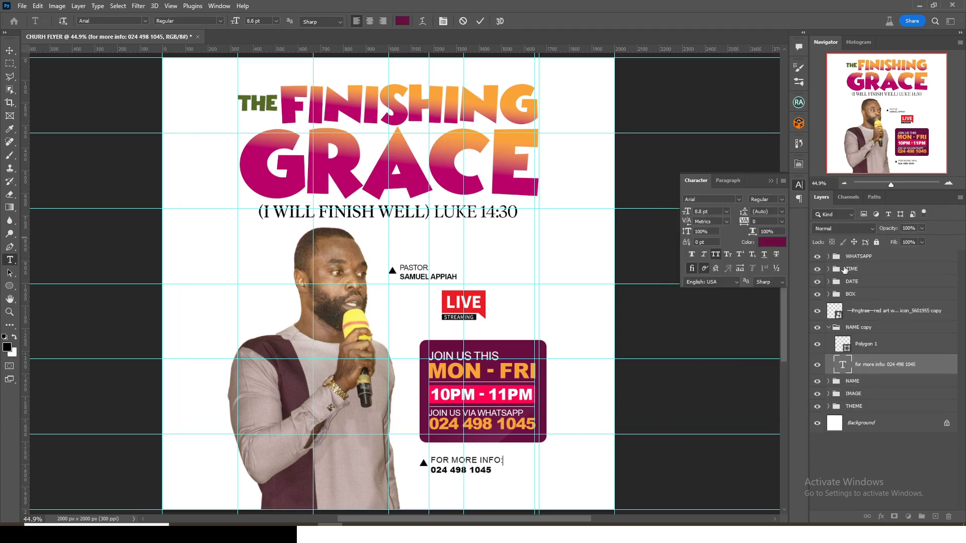
- Colour only the FOR MORE INFO: line dark purple (#680d41), sampled from the info box
{"action": "left_click_drag", "start_coordinate": [503, 461], "coordinate": [423, 454]}
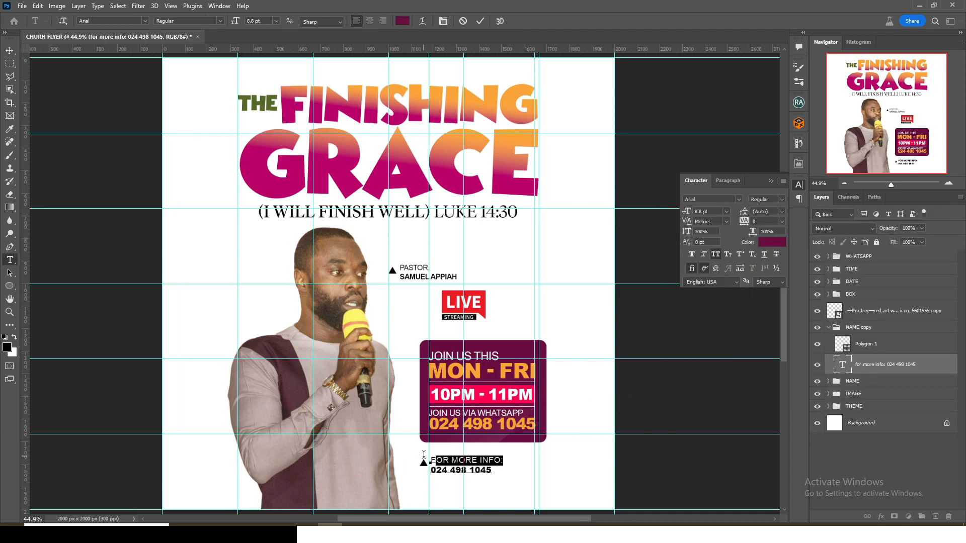
{"action": "left_click", "coordinate": [770, 243]}
{"action": "left_click", "coordinate": [543, 420]}
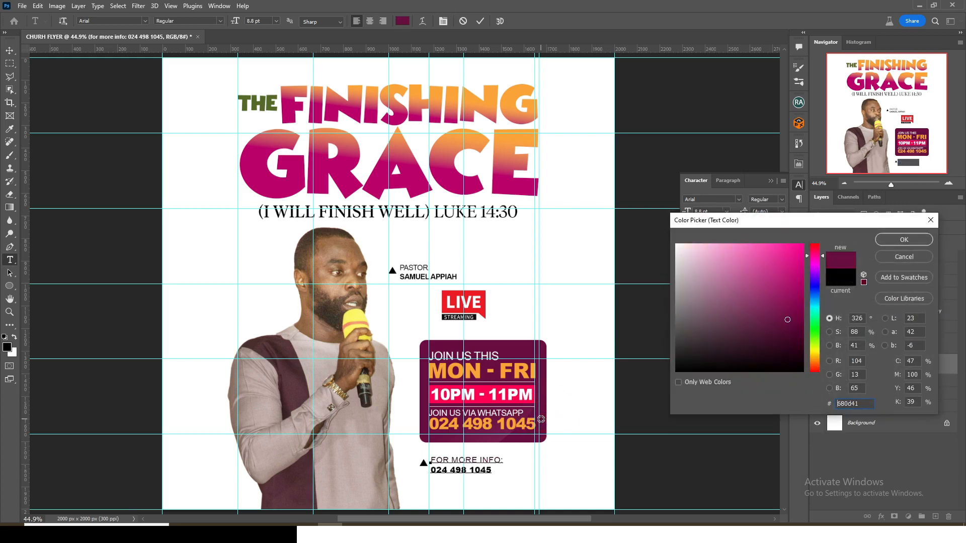
{"action": "left_click", "coordinate": [904, 239]}
{"action": "left_click", "coordinate": [772, 212]}
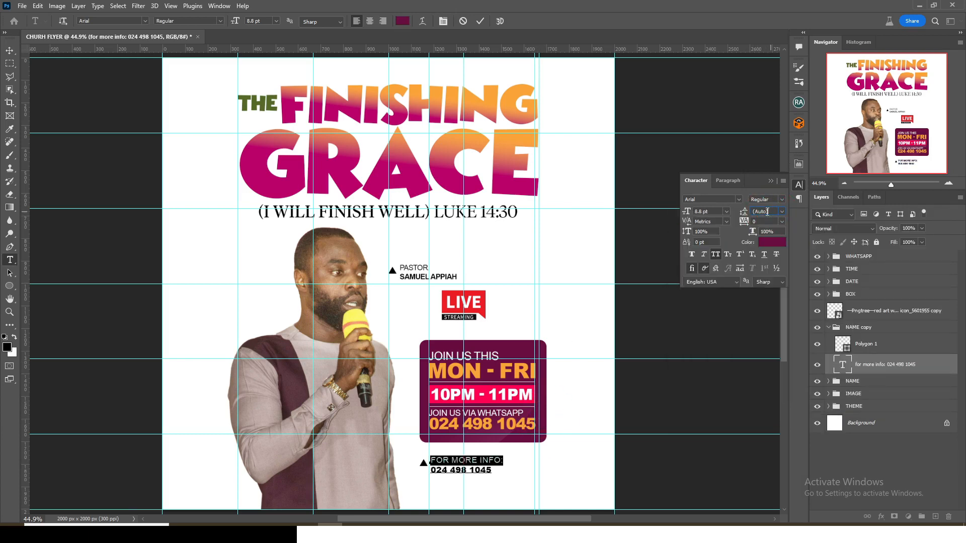
{"action": "key", "text": "v"}
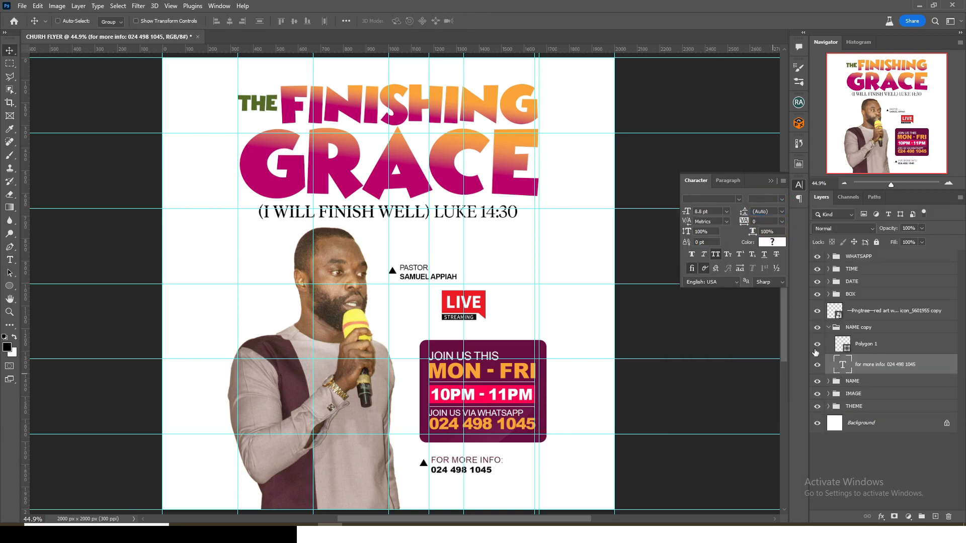
- Rename the NAME copy group as CONTACT and move it to the top of the layer stack
{"action": "left_click", "coordinate": [829, 329]}
{"action": "double_click", "coordinate": [858, 328]}
{"action": "type", "text": "CONTACT"}
{"action": "key", "text": "Return"}
{"action": "left_click_drag", "start_coordinate": [860, 332], "coordinate": [850, 251]}
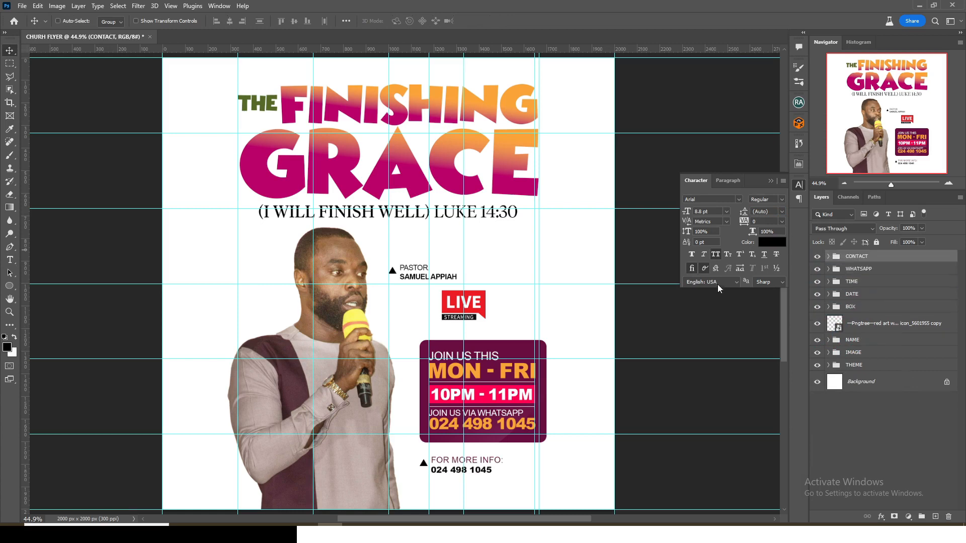
- Group the WHATSAPP, TIME, DATE and BOX groups together and name the new group DETAILS
{"action": "key", "text": "ctrl"}
{"action": "key", "text": "ctrl"}
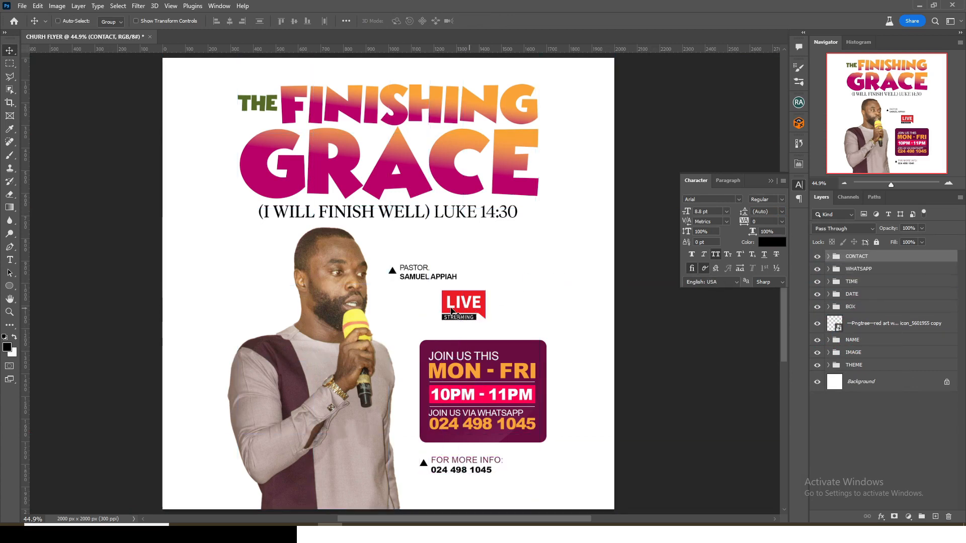
{"action": "key", "text": "ctrl+minus"}
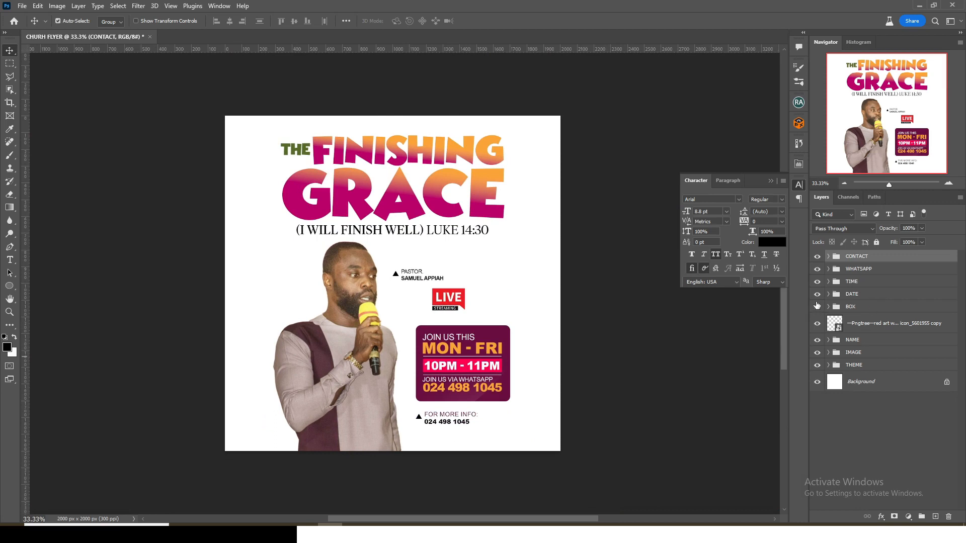
{"action": "key", "text": "ctrl+semicolon"}
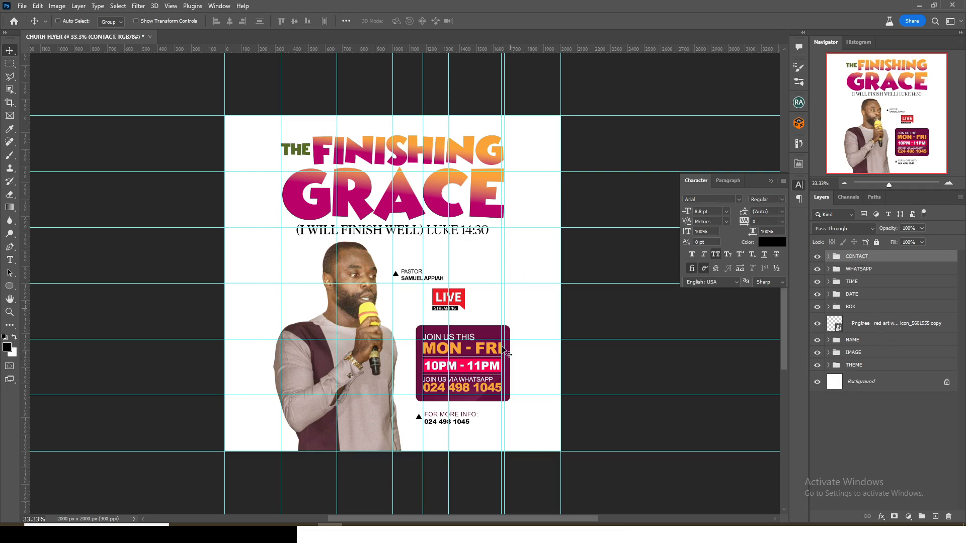
{"action": "left_click", "coordinate": [859, 271]}
{"action": "left_click", "coordinate": [851, 308], "text": "shift"}
{"action": "key", "text": "ctrl+g"}
{"action": "double_click", "coordinate": [860, 270]}
{"action": "type", "text": "DETAILS"}
{"action": "key", "text": "Return"}
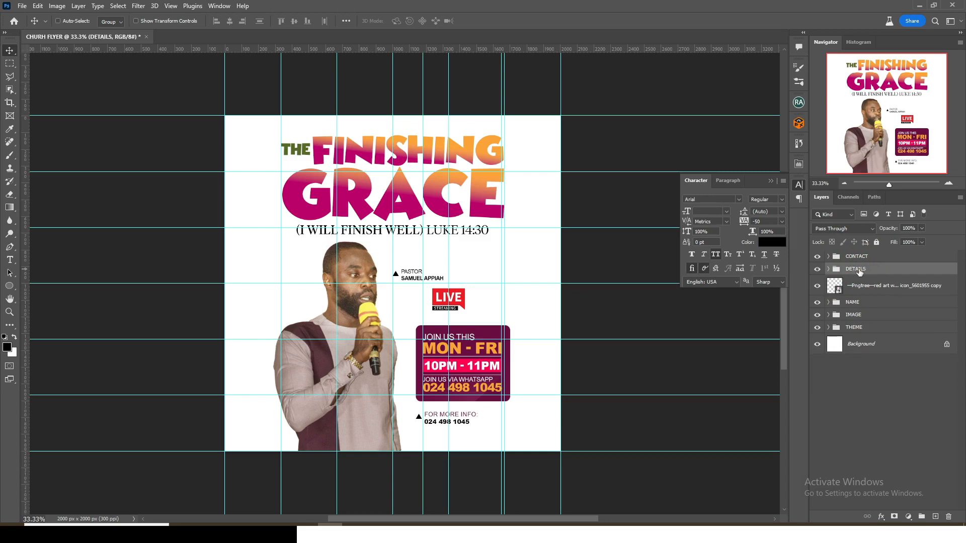
- Nudge the DETAILS group 40 px left to align the box with the title's right edge
{"action": "key", "text": "shift+Left"}
{"action": "key", "text": "shift+Left"}
{"action": "key", "text": "shift+Left"}
{"action": "key", "text": "shift+Left"}
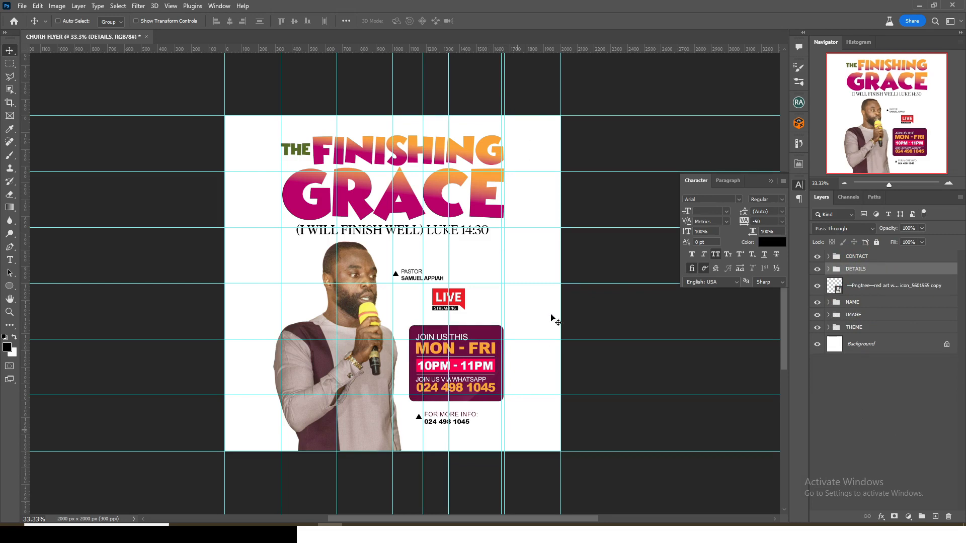
- Nudge the IMAGE group with the pastor photo 20 px right and hide the guides
{"action": "left_click", "coordinate": [851, 317]}
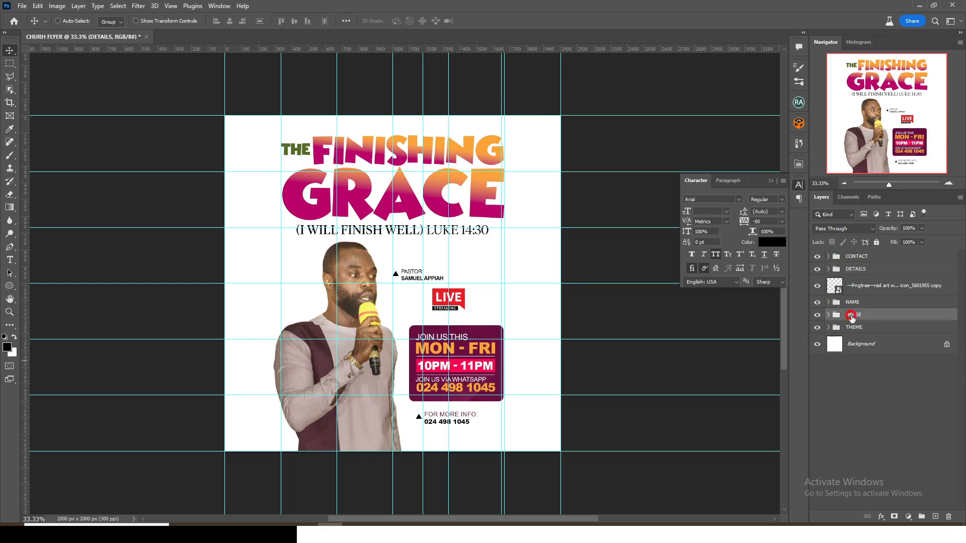
{"action": "key", "text": "shift+Right"}
{"action": "key", "text": "shift+Right"}
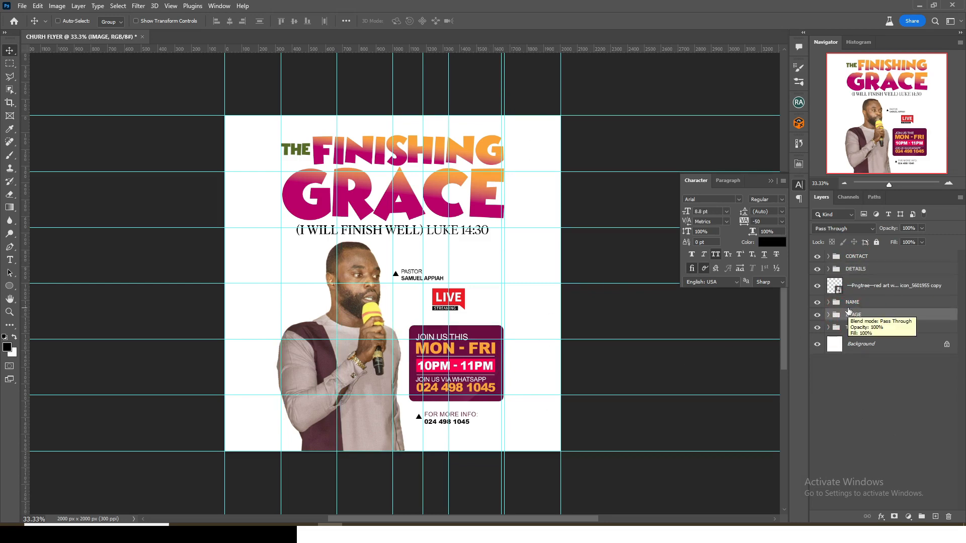
{"action": "key", "text": "ctrl+semicolon"}
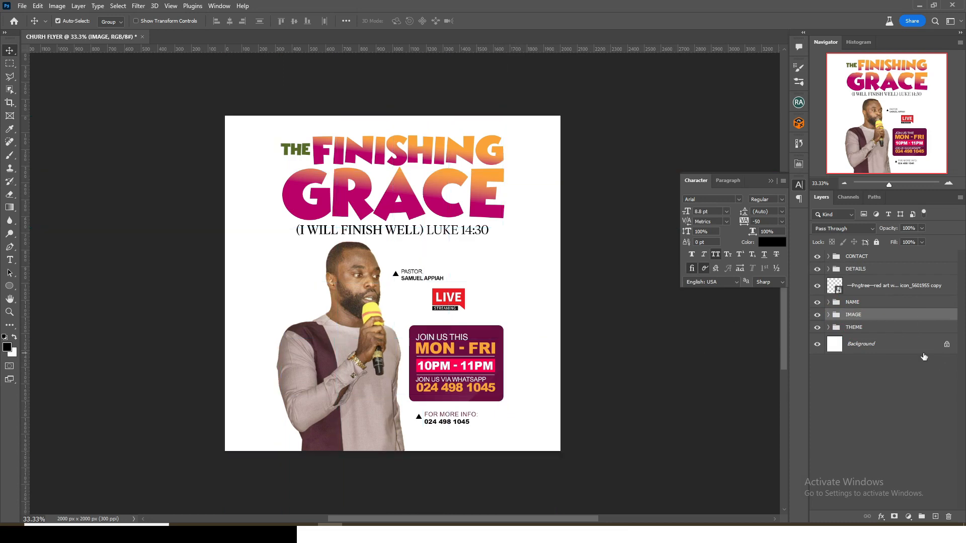
- Show the guides and nudge the NAME group 40 px right and 70 px up
{"action": "key", "text": "ctrl+semicolon"}
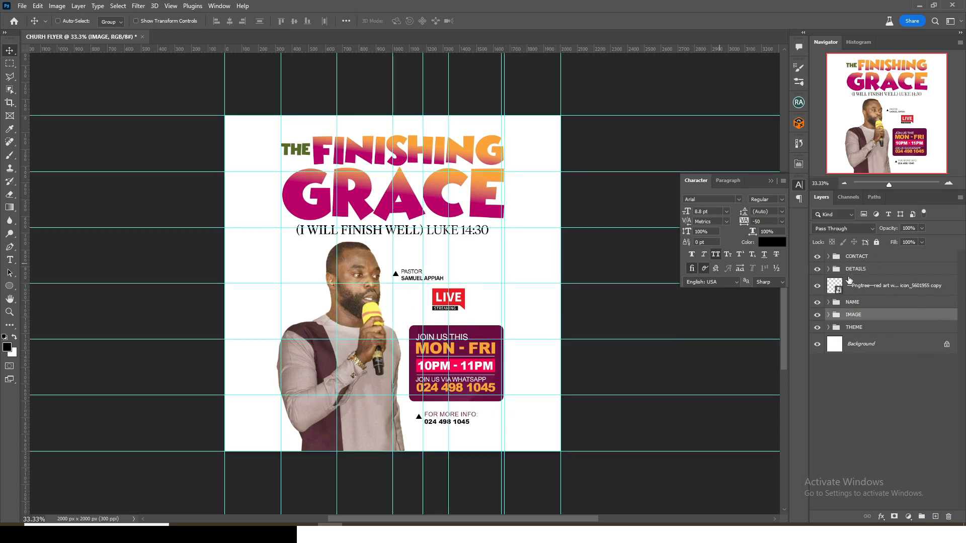
{"action": "left_click", "coordinate": [849, 303]}
{"action": "key", "text": "shift+Right"}
{"action": "key", "text": "shift+Right"}
{"action": "key", "text": "shift+Right"}
{"action": "key", "text": "shift+Right"}
{"action": "key", "text": "shift+Up"}
{"action": "key", "text": "shift+Up"}
{"action": "key", "text": "shift+Up"}
{"action": "key", "text": "shift+Up"}
{"action": "key", "text": "shift+Up"}
{"action": "key", "text": "shift+Up"}
{"action": "key", "text": "shift+Up"}
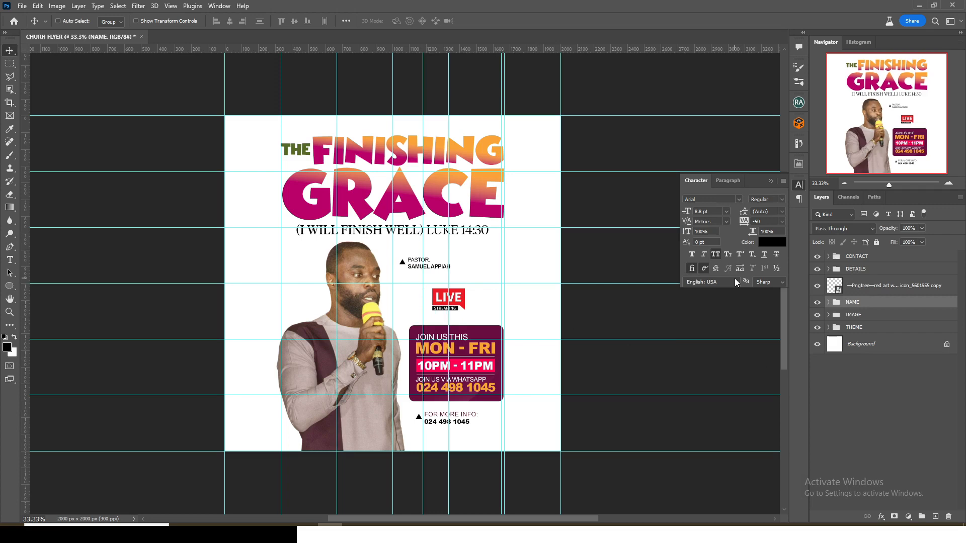
- Nudge the LIVE icon and the DETAILS group together 50 px up
{"action": "left_click", "coordinate": [855, 291]}
{"action": "left_click", "coordinate": [855, 270], "text": "ctrl"}
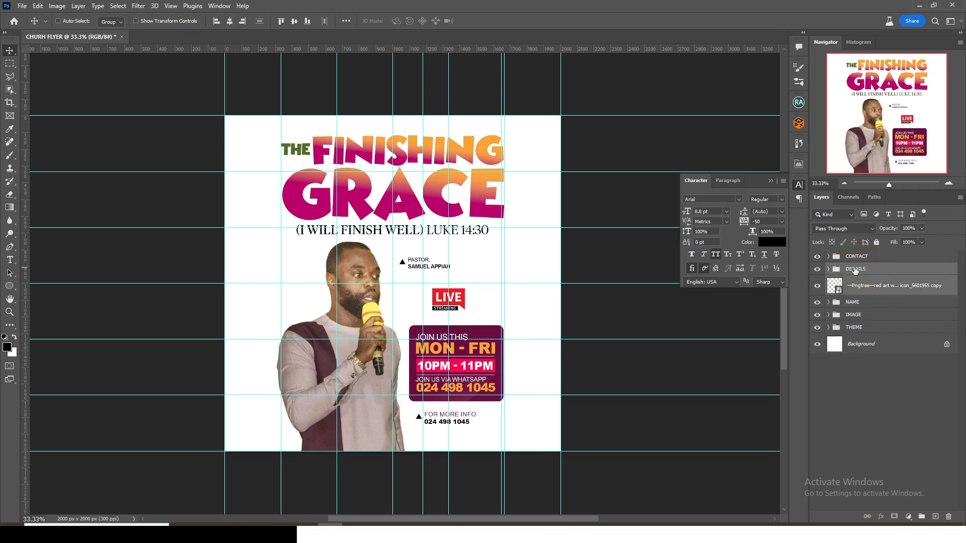
{"action": "key", "text": "shift+Up"}
{"action": "key", "text": "shift+Up"}
{"action": "key", "text": "shift+Up"}
{"action": "key", "text": "shift+Up"}
{"action": "key", "text": "shift+Up"}
- Nudge the DETAILS group alone another 40 px up, closer to the LIVE icon
{"action": "left_click", "coordinate": [860, 270]}
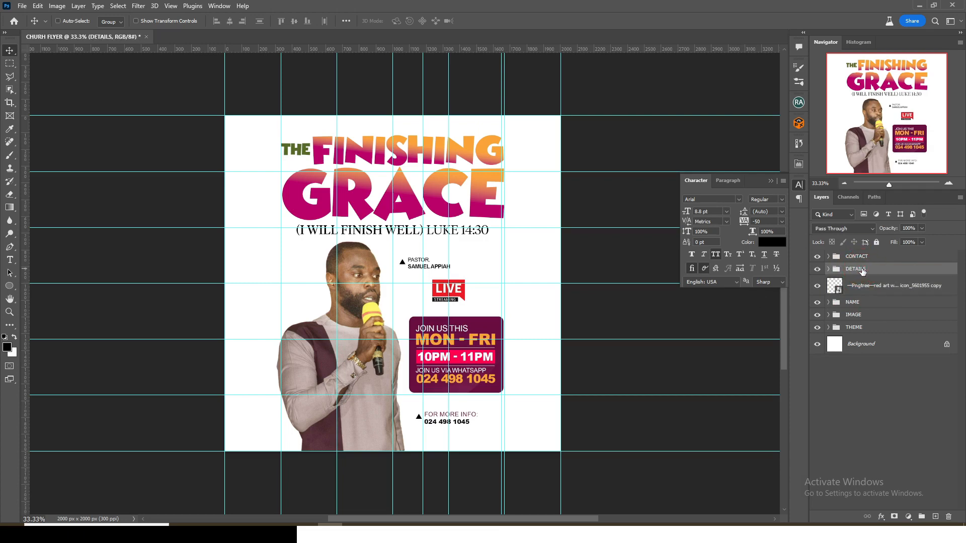
{"action": "key", "text": "shift+Up"}
{"action": "key", "text": "shift+Up"}
{"action": "key", "text": "shift+Up"}
{"action": "key", "text": "shift+Up"}
- Nudge the CONTACT group up by 100 px overall, closer to the info box, and hide the guides
{"action": "left_click", "coordinate": [855, 258]}
{"action": "key", "text": "shift+Up"}
{"action": "key", "text": "shift+Up"}
{"action": "key", "text": "shift+Up"}
{"action": "key", "text": "shift+Up"}
{"action": "key", "text": "shift+Up"}
{"action": "key", "text": "shift+Up"}
{"action": "key", "text": "shift+Up"}
{"action": "key", "text": "shift+Up"}
{"action": "key", "text": "shift+Up"}
{"action": "key", "text": "shift+Up"}
{"action": "key", "text": "shift+Up"}
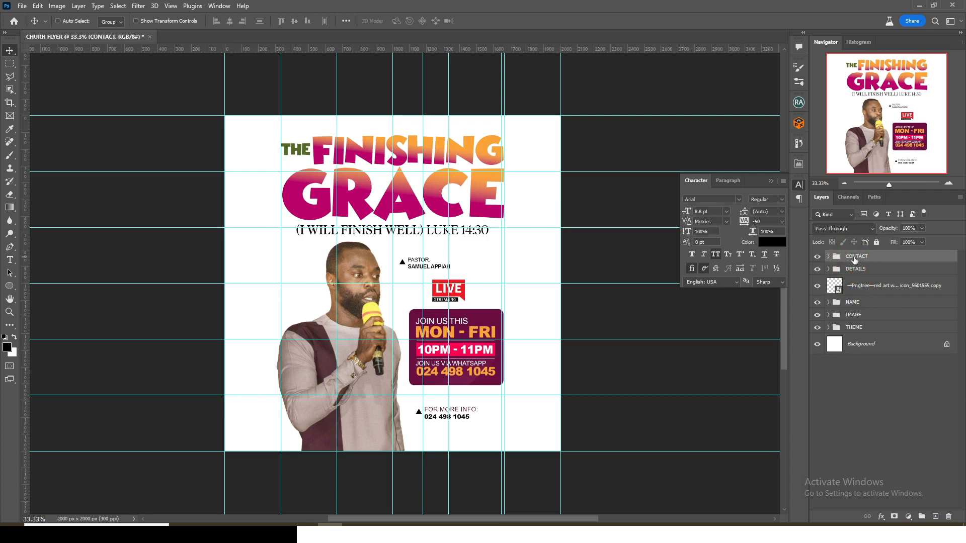
{"action": "key", "text": "shift+Down"}
{"action": "key", "text": "ctrl+semicolon"}
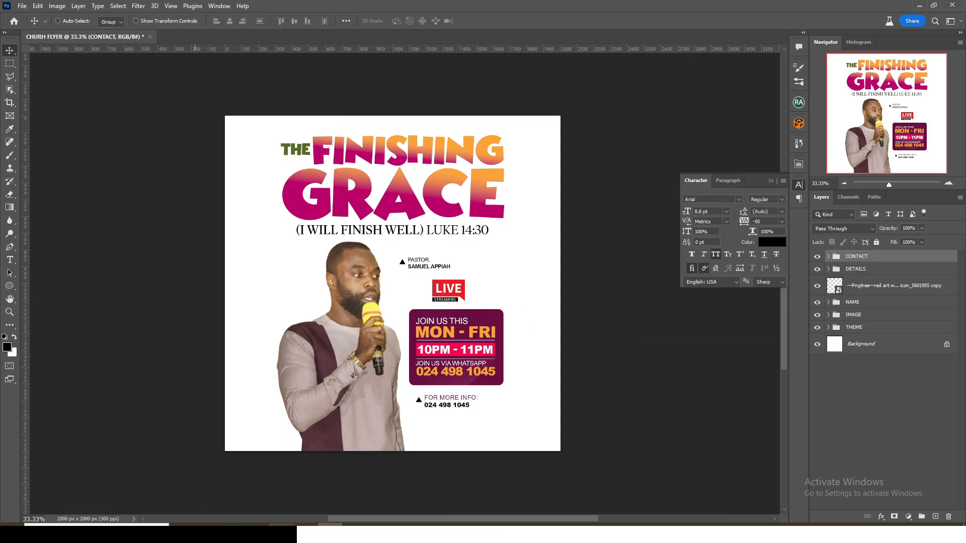
- Copy 11TH HOUR PROPHETIC PRAYER MINISTRY from the Notepad file and add it as a text layer near the flyer's lower left
{"action": "key", "text": "t"}
{"action": "left_click", "coordinate": [552, 532]}
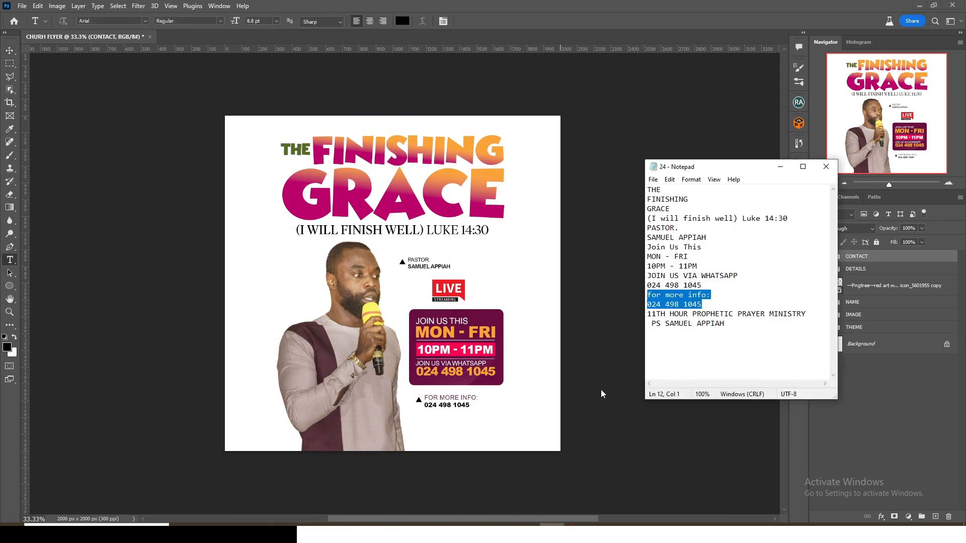
{"action": "left_click_drag", "start_coordinate": [806, 314], "coordinate": [636, 317]}
{"action": "key", "text": "ctrl+c"}
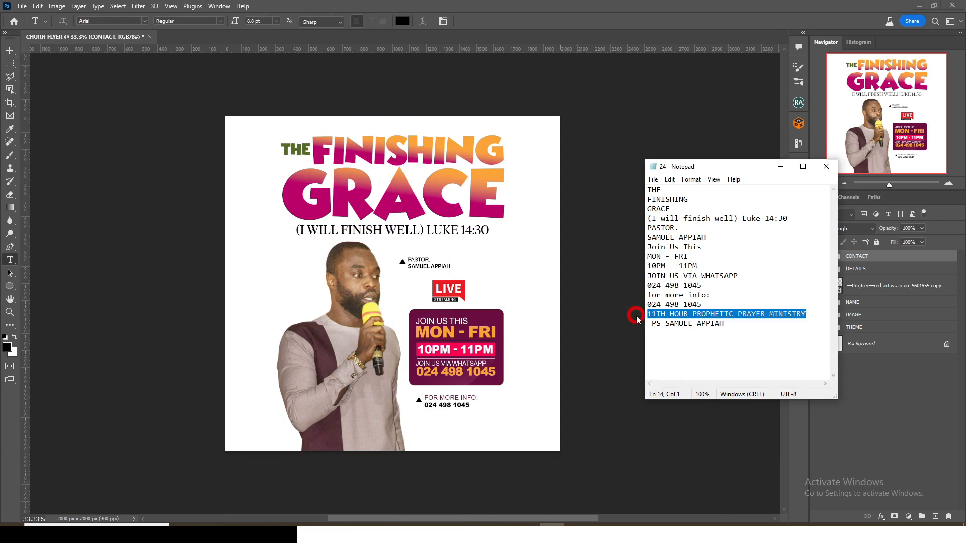
{"action": "left_click", "coordinate": [567, 4]}
{"action": "left_click", "coordinate": [259, 430]}
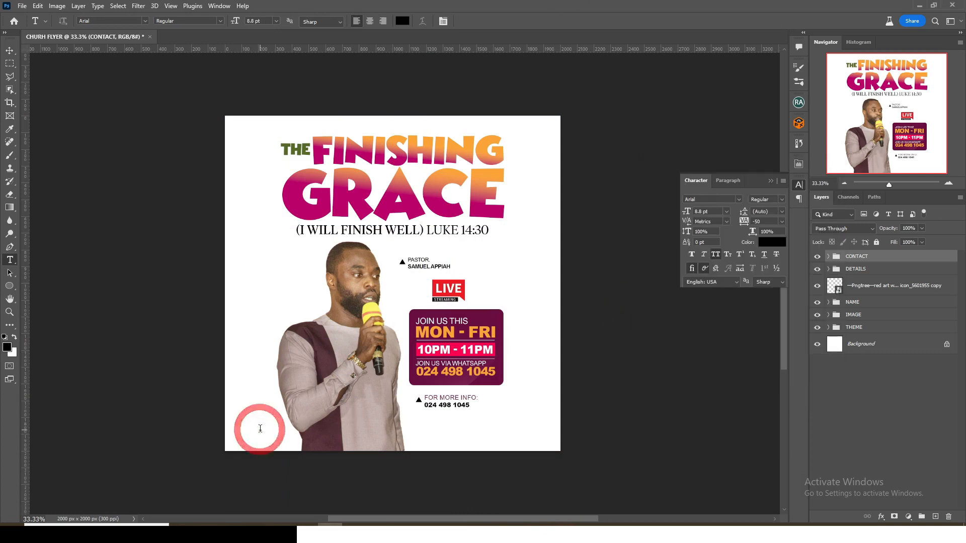
{"action": "key", "text": "ctrl+v"}
{"action": "left_click", "coordinate": [867, 261]}
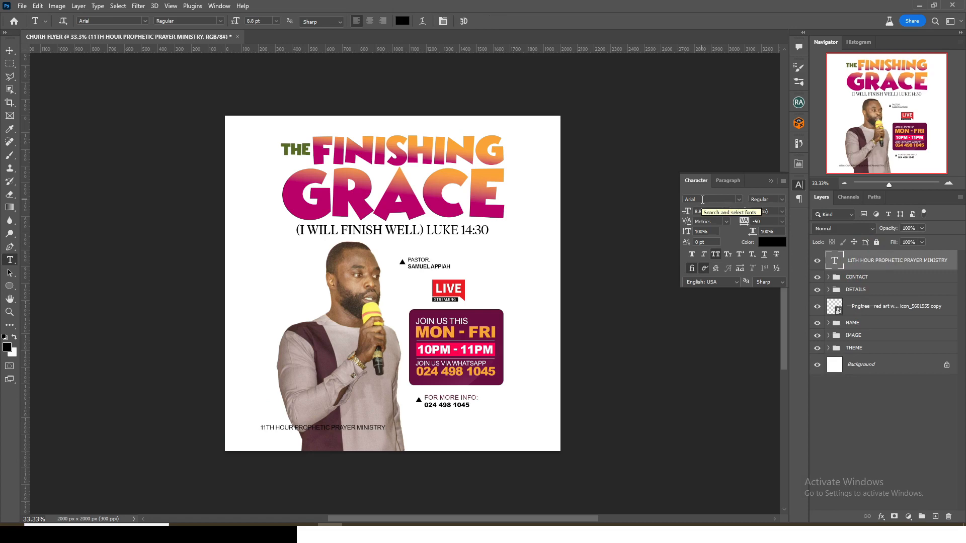
- Set the ministry name's font size to 7 pt
{"action": "left_click", "coordinate": [707, 211]}
{"action": "type", "text": "7"}
{"action": "key", "text": "Return"}
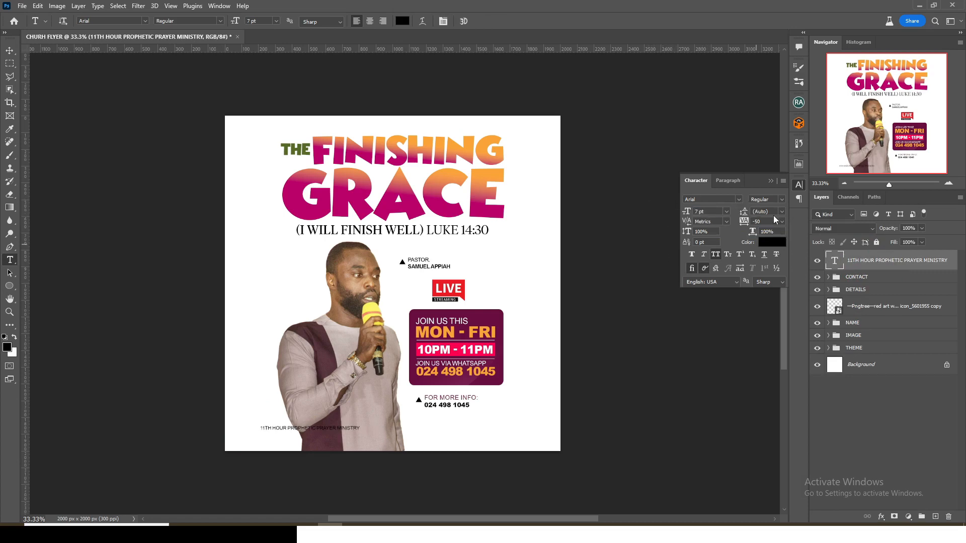
{"action": "left_click", "coordinate": [714, 254]}
- Draw a black rectangle about 1600 × 93 px across the flyer's lower area and place it beneath the ministry name layer
{"action": "right_click", "coordinate": [9, 260]}
{"action": "right_click", "coordinate": [10, 286]}
{"action": "left_click", "coordinate": [47, 286]}
{"action": "left_click_drag", "start_coordinate": [255, 418], "coordinate": [524, 434]}
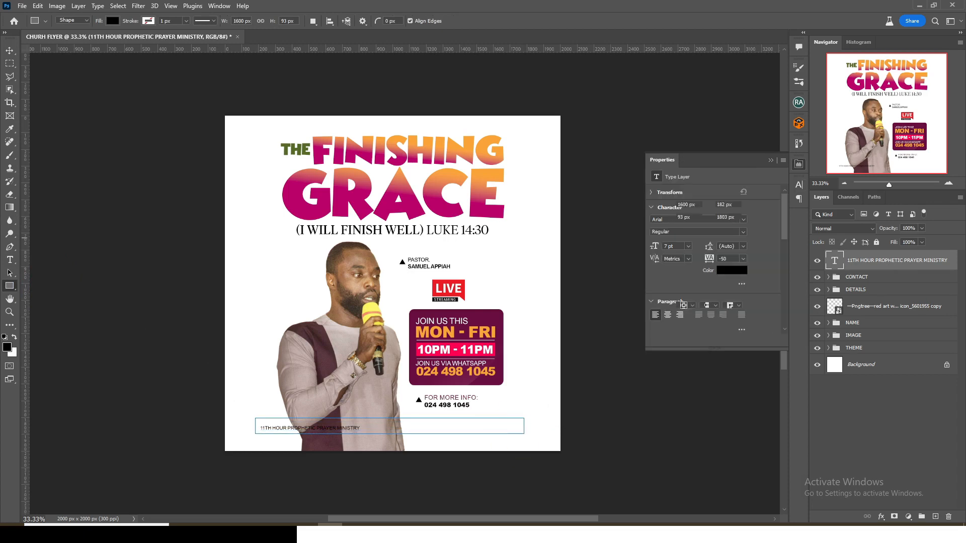
{"action": "left_click_drag", "start_coordinate": [867, 265], "coordinate": [869, 288]}
- Recolour the ministry name white and move it slightly right and up within the black bar
{"action": "left_click", "coordinate": [862, 263]}
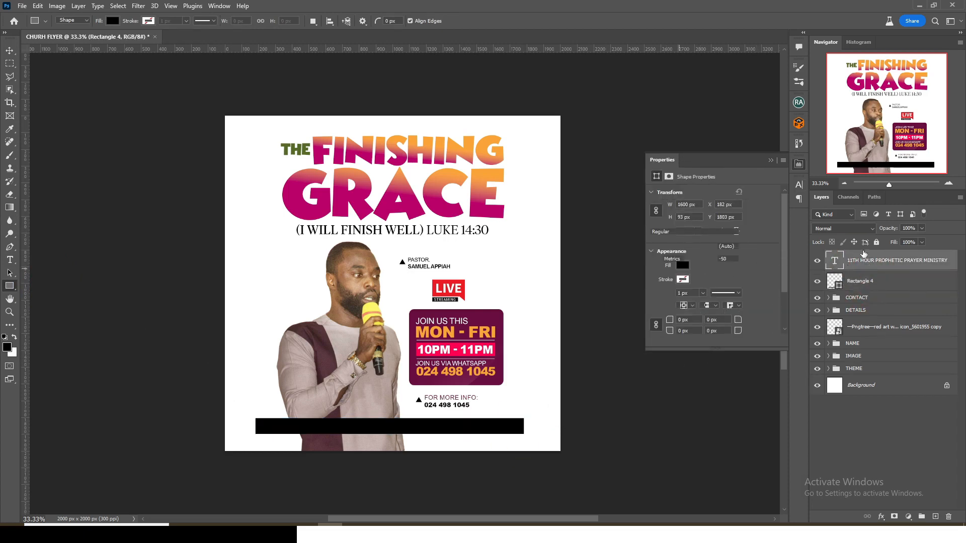
{"action": "left_click", "coordinate": [799, 185]}
{"action": "left_click", "coordinate": [774, 246]}
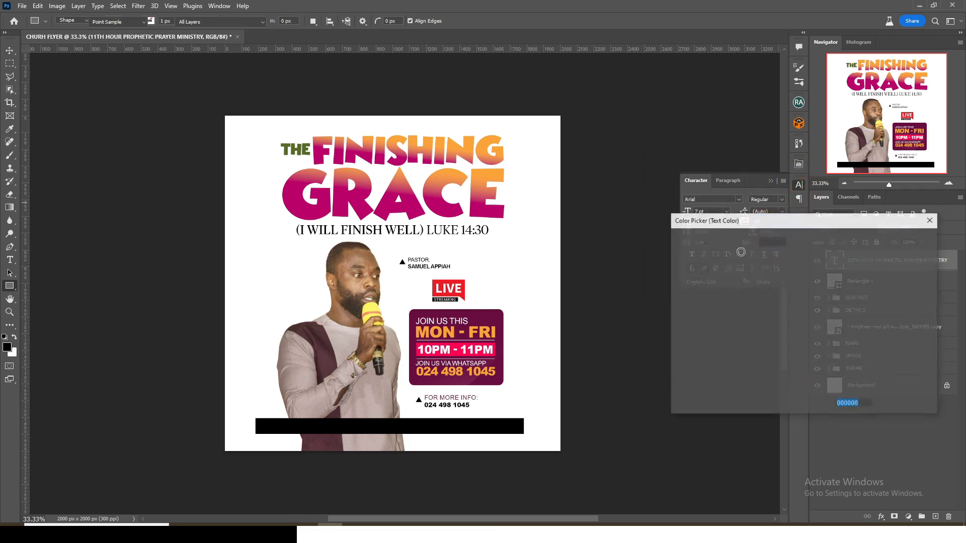
{"action": "left_click", "coordinate": [675, 242]}
{"action": "key", "text": "Return"}
{"action": "key", "text": "v"}
{"action": "left_click_drag", "start_coordinate": [313, 421], "coordinate": [328, 418]}
{"action": "key", "text": "ctrl+plus"}
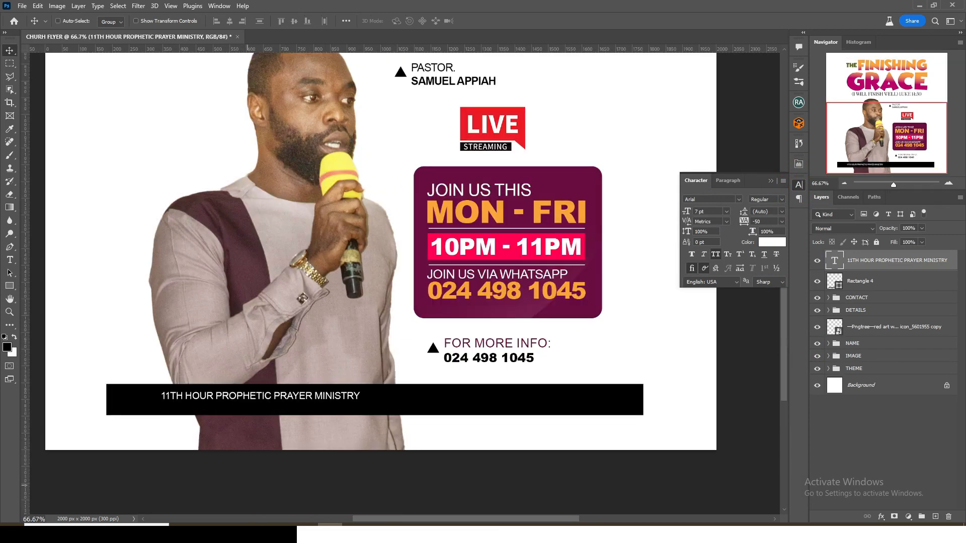
- Place the Facebook LIVE image pngegg (12), scale it down to the text height and position it before the ministry name in the black bar
{"action": "left_click", "coordinate": [256, 533]}
{"action": "left_click_drag", "start_coordinate": [380, 144], "coordinate": [356, 316]}
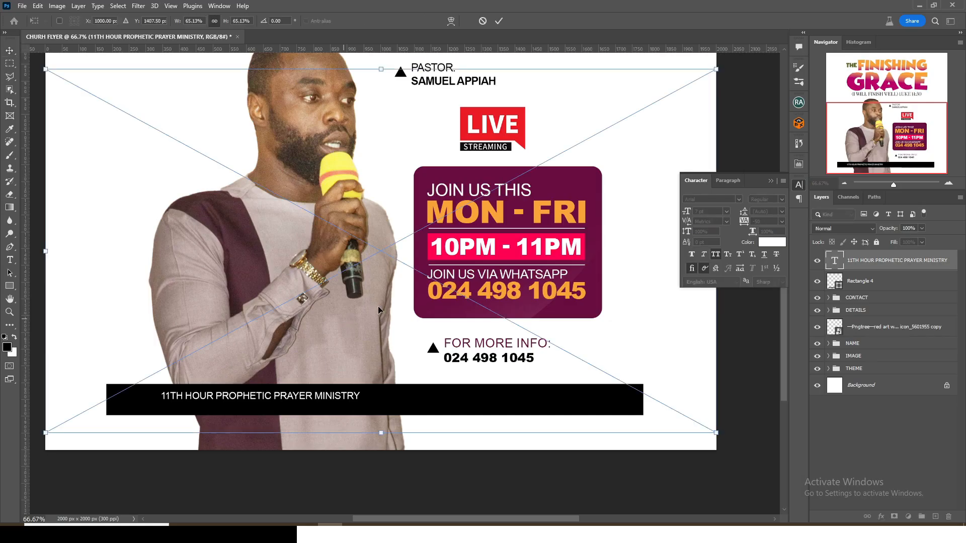
{"action": "left_click_drag", "start_coordinate": [720, 70], "coordinate": [373, 211]}
{"action": "key", "text": "Return"}
{"action": "left_click_drag", "start_coordinate": [380, 252], "coordinate": [145, 395]}
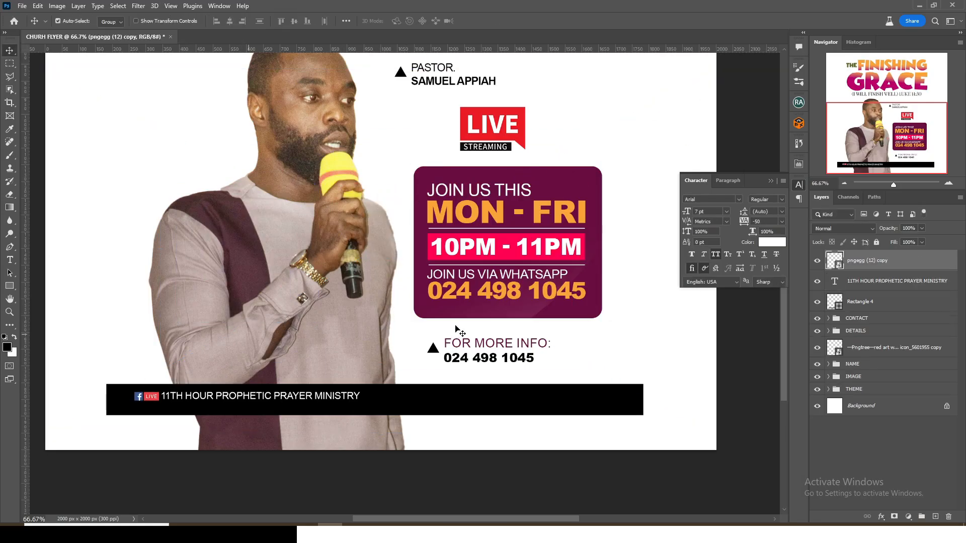
- Duplicate the Facebook LIVE icon and ministry name further right in the bar, and replace the copied text with PS and the pastor's name
{"action": "left_click", "coordinate": [891, 283], "text": "ctrl"}
{"action": "key", "text": "ctrl+semicolon"}
{"action": "left_click_drag", "start_coordinate": [217, 398], "coordinate": [450, 401]}
{"action": "key", "text": "ctrl+v"}
{"action": "key", "text": "ctrl+Return"}
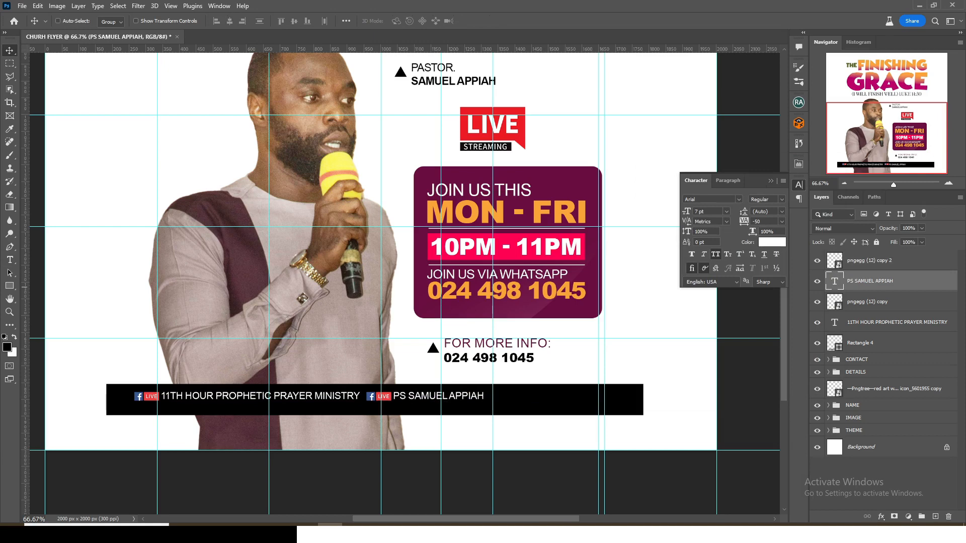
- Reduce the black bar's height and shorten it to end just past the pastor's name
{"action": "left_click", "coordinate": [861, 344]}
{"action": "key", "text": "ctrl+t"}
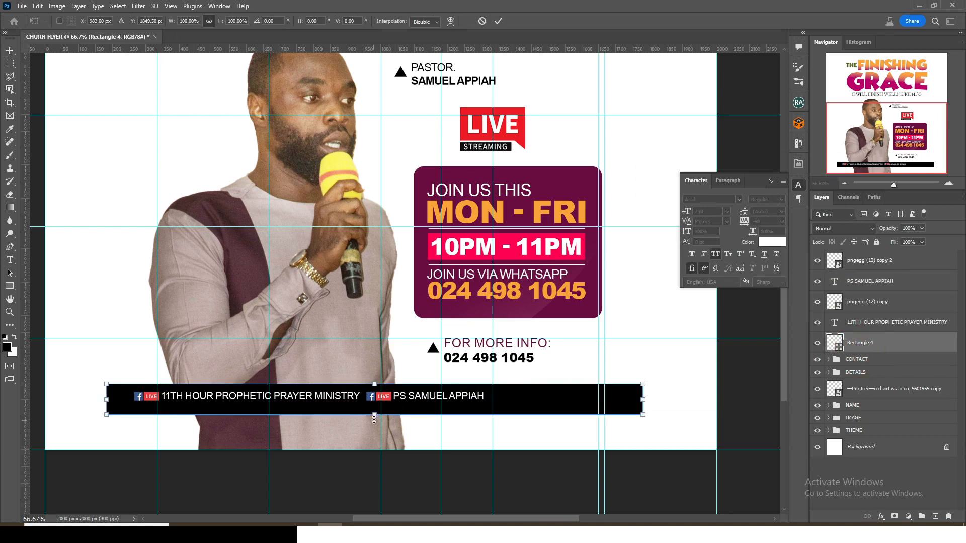
{"action": "left_click_drag", "start_coordinate": [374, 414], "coordinate": [374, 407]}
{"action": "left_click_drag", "start_coordinate": [643, 396], "coordinate": [508, 397]}
{"action": "scroll", "coordinate": [508, 397], "scroll_direction": "right", "scroll_amount": 3}
{"action": "key", "text": "Return"}
- Group the black bar, both text layers and both Facebook LIVE icons under the name FACEBOOK
{"action": "left_click", "coordinate": [846, 264], "text": "shift"}
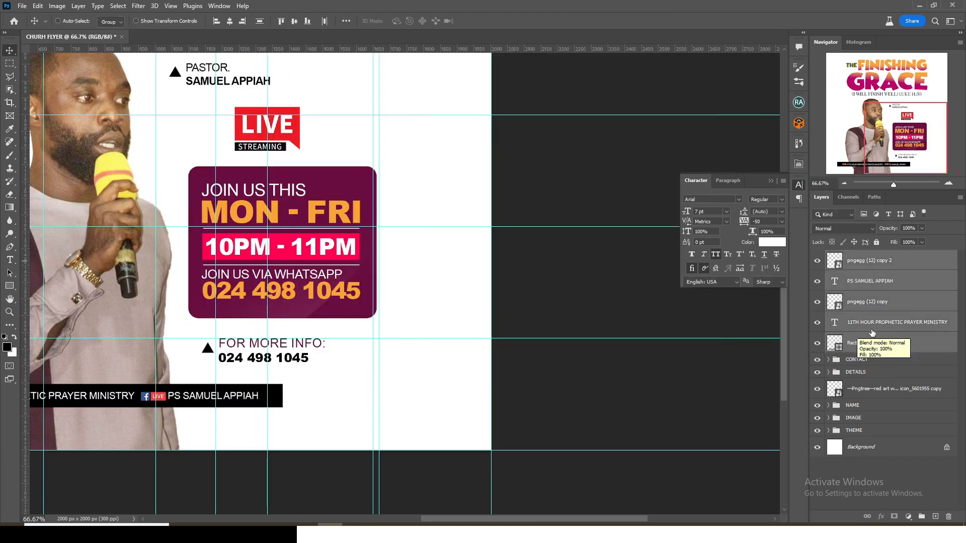
{"action": "key", "text": "ctrl+g"}
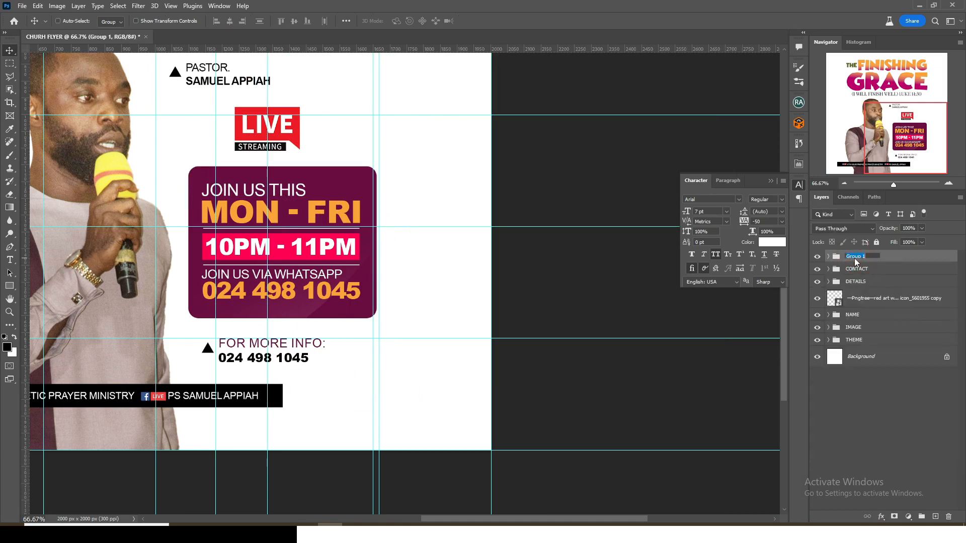
{"action": "key", "text": "Return"}
- Move the FACEBOOK group right so it is centred beneath the flyer content, using the guides
{"action": "key", "text": "ctrl+semicolon"}
{"action": "key", "text": "ctrl+0"}
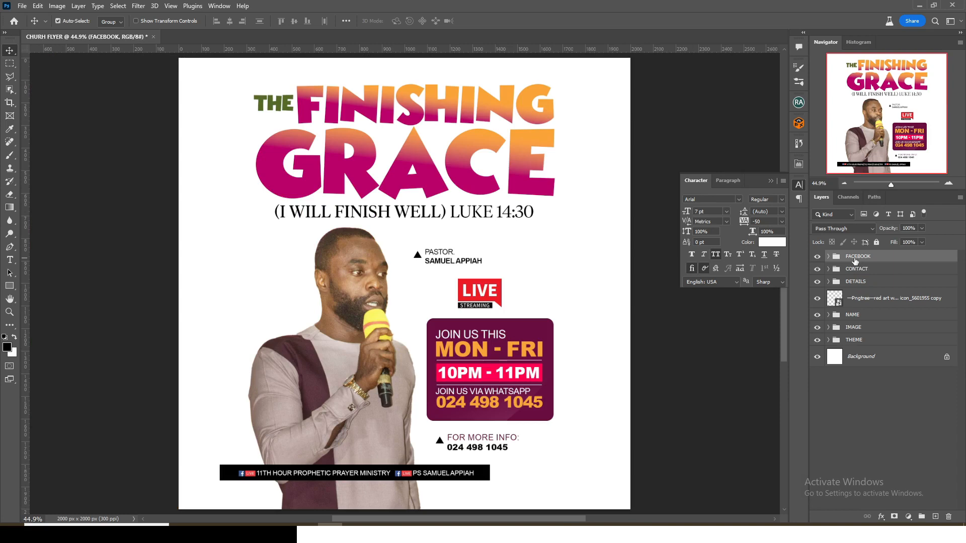
{"action": "key", "text": "ctrl+t"}
{"action": "key", "text": "ctrl+semicolon"}
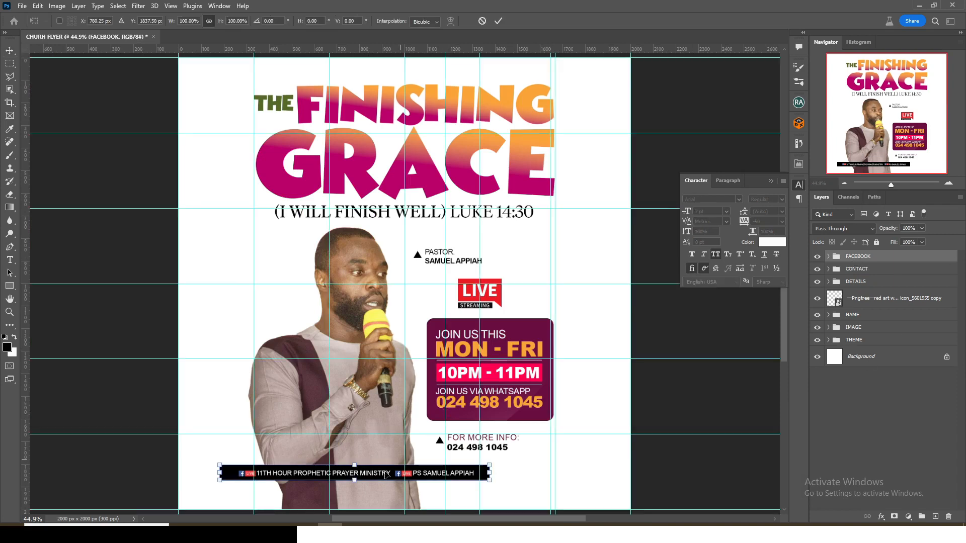
{"action": "left_click_drag", "start_coordinate": [387, 476], "coordinate": [437, 475]}
{"action": "key", "text": "Return"}
- Widen the black bar in the FACEBOOK group on both sides to match the title's width
{"action": "left_click", "coordinate": [828, 257]}
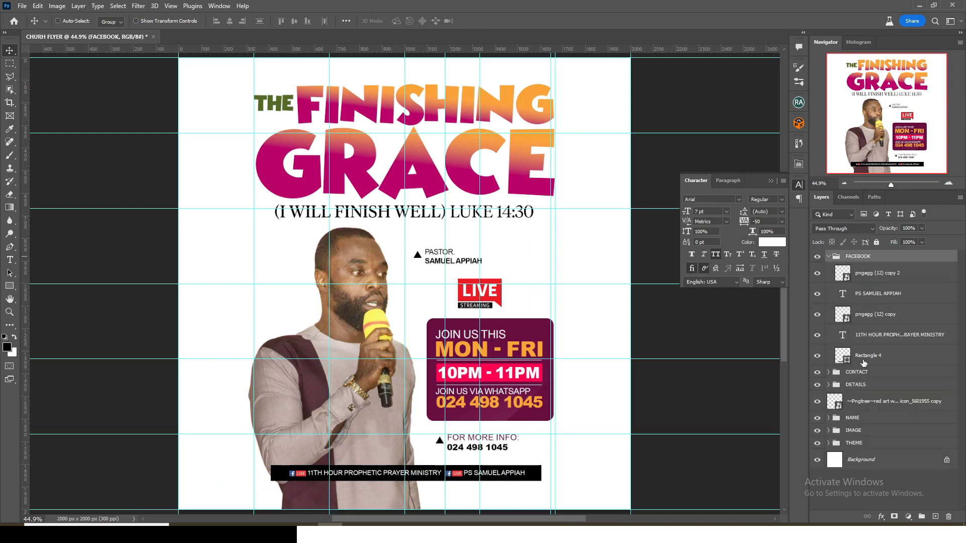
{"action": "left_click", "coordinate": [864, 355]}
{"action": "key", "text": "ctrl+t"}
{"action": "left_click_drag", "start_coordinate": [542, 471], "coordinate": [560, 471]}
{"action": "key", "text": "Return"}
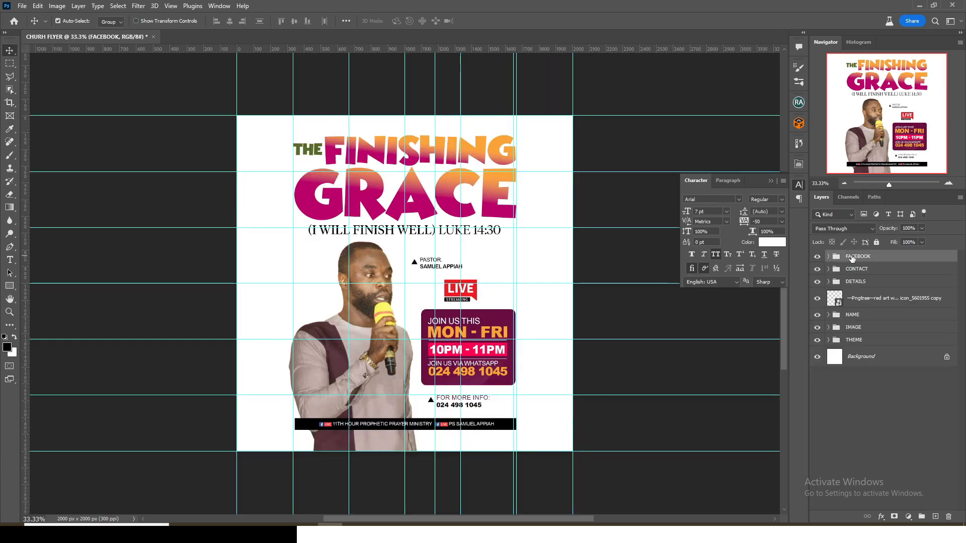
- Hide the guides and move the FACEBOOK group down 80 px towards the flyer's lower edge
{"action": "key", "text": "ctrl+semicolon"}
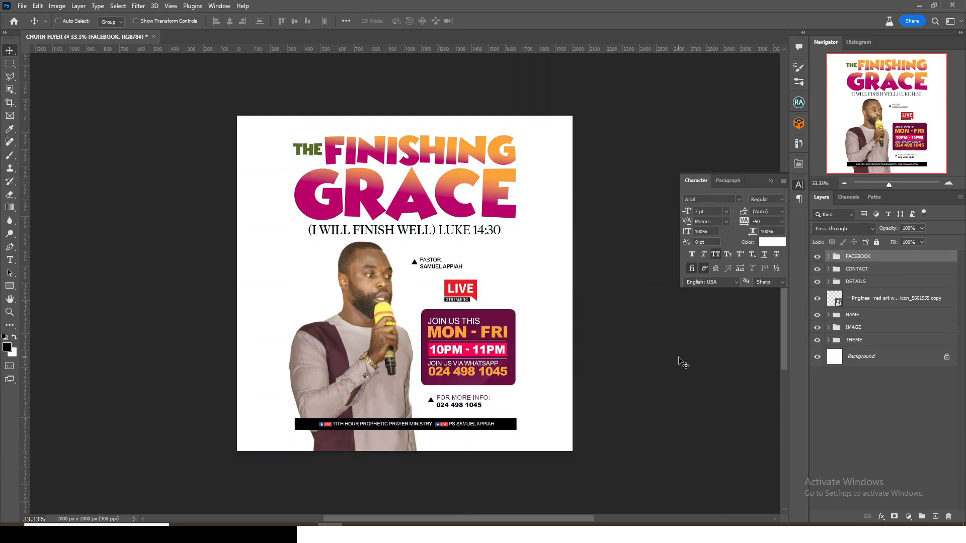
{"action": "key", "text": "shift+Down"}
{"action": "key", "text": "shift+Down"}
{"action": "key", "text": "shift+Down"}
{"action": "key", "text": "shift+Down"}
{"action": "key", "text": "shift+Down"}
{"action": "key", "text": "shift+Down"}
{"action": "key", "text": "shift+Down"}
{"action": "key", "text": "shift+Down"}
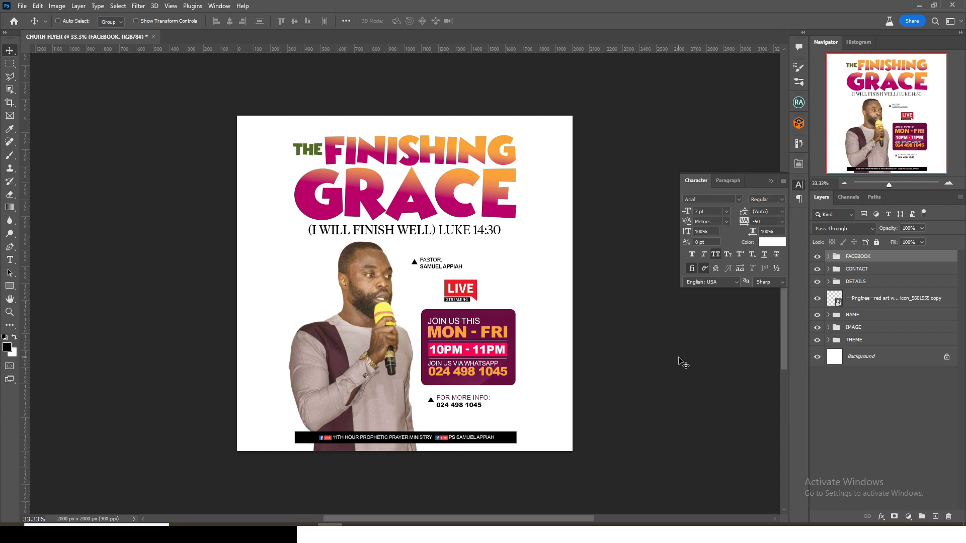
- Move the IMAGE group up 30 px and scale the pastor photo down slightly
{"action": "left_click", "coordinate": [856, 328]}
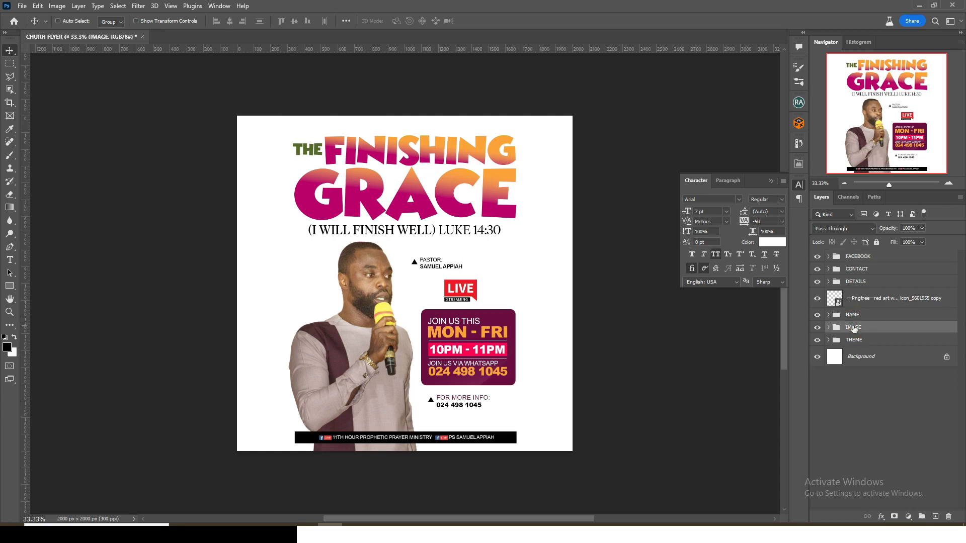
{"action": "key", "text": "shift+Up"}
{"action": "key", "text": "shift+Up"}
{"action": "key", "text": "shift+Up"}
{"action": "key", "text": "ctrl+t"}
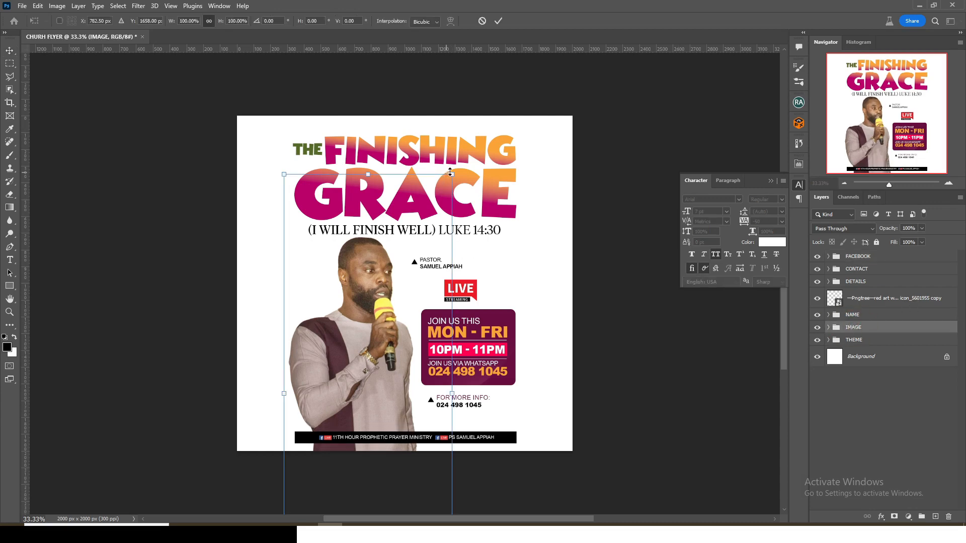
{"action": "left_click_drag", "start_coordinate": [449, 171], "coordinate": [449, 179]}
{"action": "key", "text": "Return"}
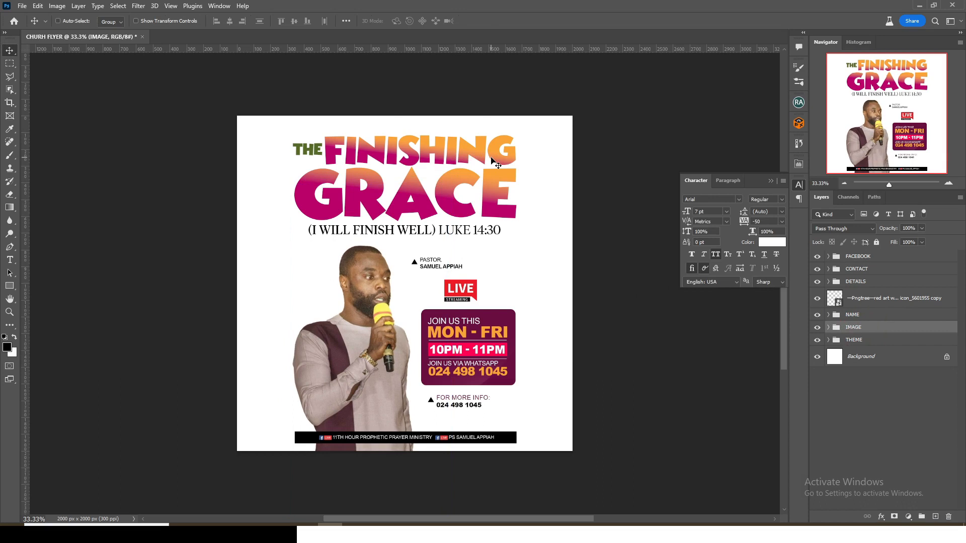
- Add a white solid colour fill layer directly above the Background
{"action": "left_click", "coordinate": [860, 258]}
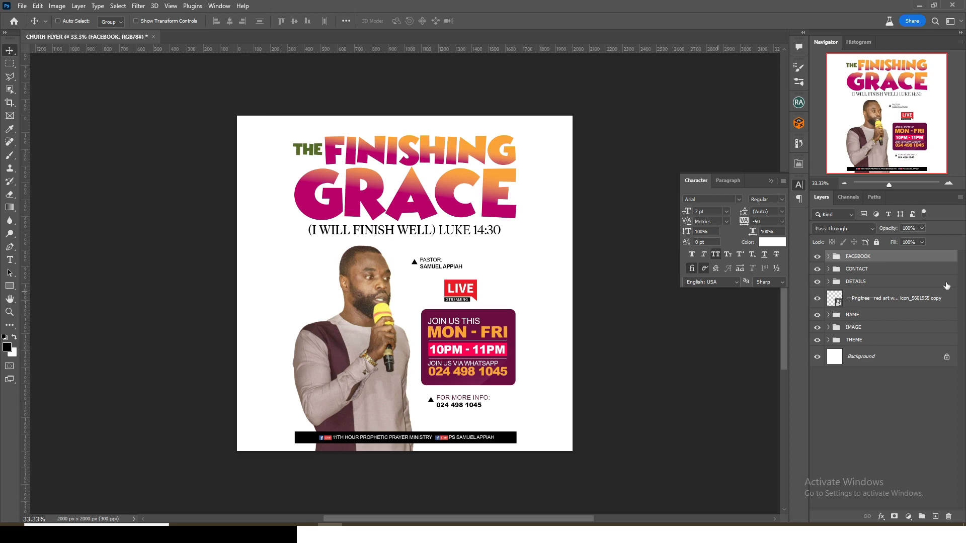
{"action": "left_click", "coordinate": [854, 358]}
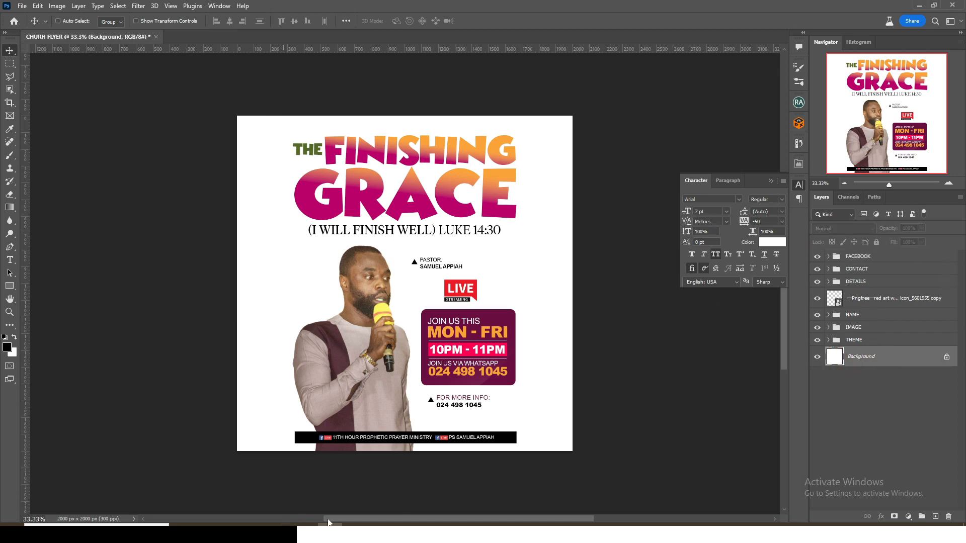
{"action": "left_click", "coordinate": [909, 518]}
{"action": "left_click", "coordinate": [904, 338]}
{"action": "left_click_drag", "start_coordinate": [703, 257], "coordinate": [654, 229]}
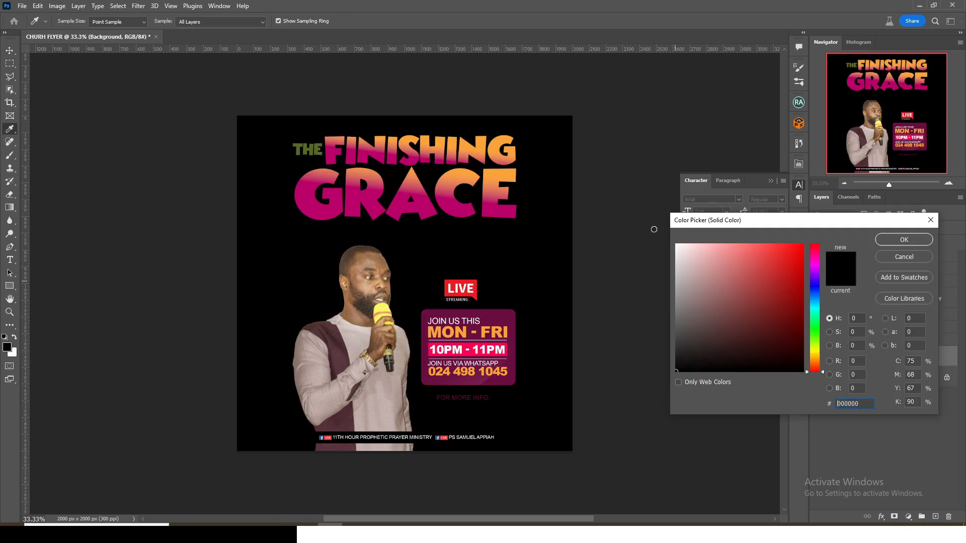
{"action": "left_click", "coordinate": [904, 240]}
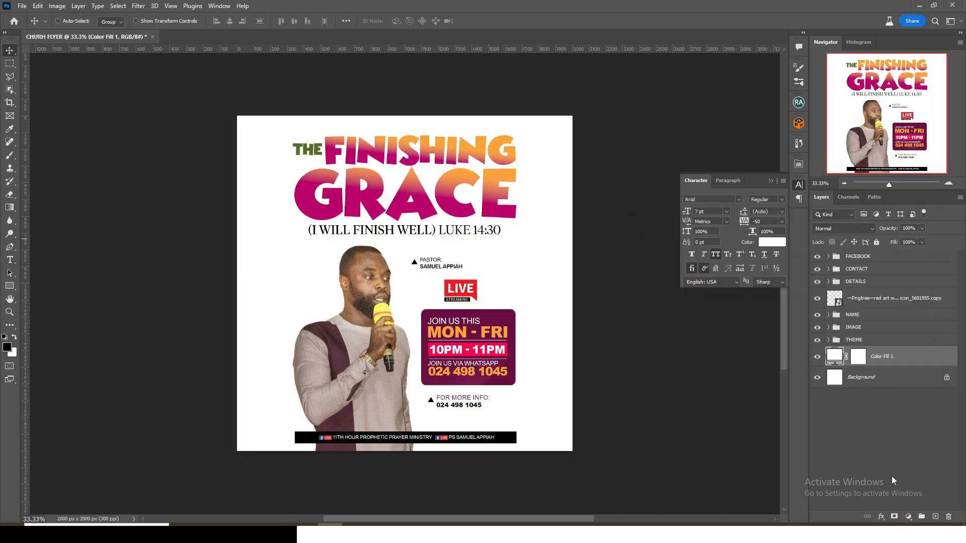
- Add a second solid colour fill layer above the white one with the colour FFD880
{"action": "left_click", "coordinate": [908, 517]}
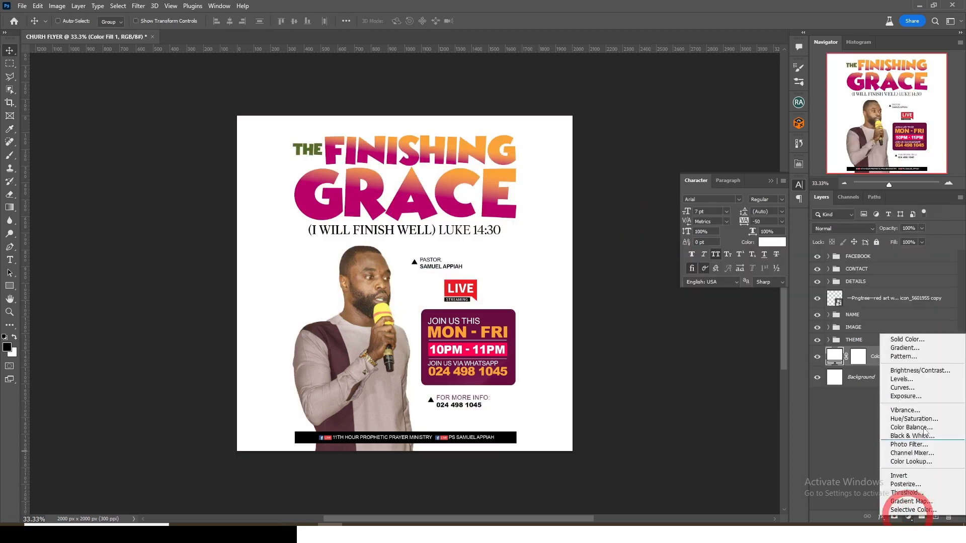
{"action": "left_click", "coordinate": [905, 340]}
{"action": "type", "text": "FFD88"}
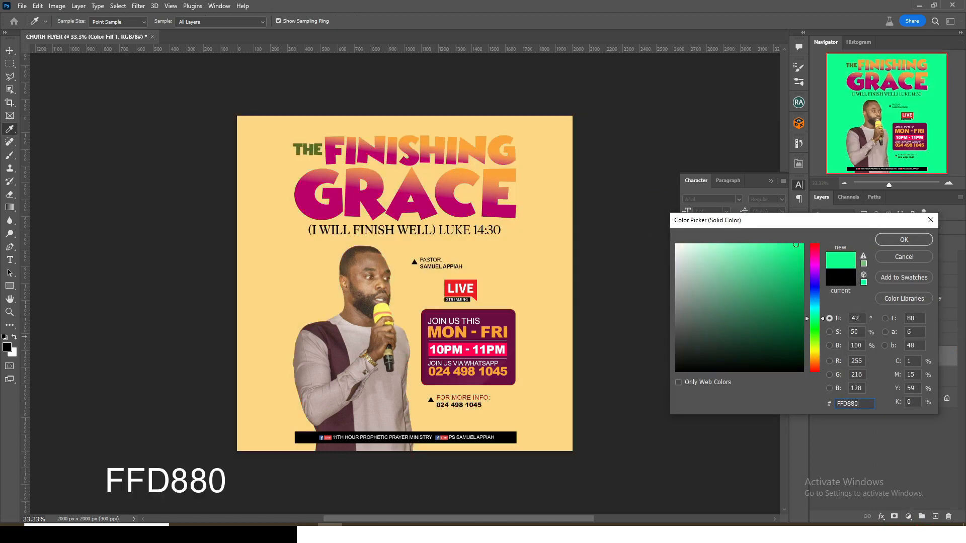
{"action": "type", "text": "0"}
{"action": "key", "text": "Return"}
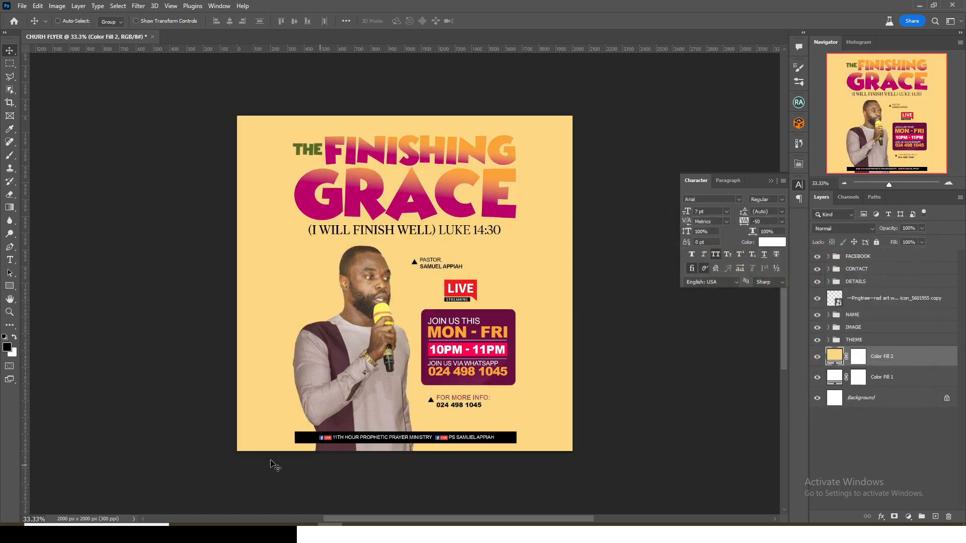
- Paint a pale cream glow on a new layer behind the pastor with a 1100 px soft brush, and set its blend mode to Linear Dodge (Add)
{"action": "left_click", "coordinate": [771, 181]}
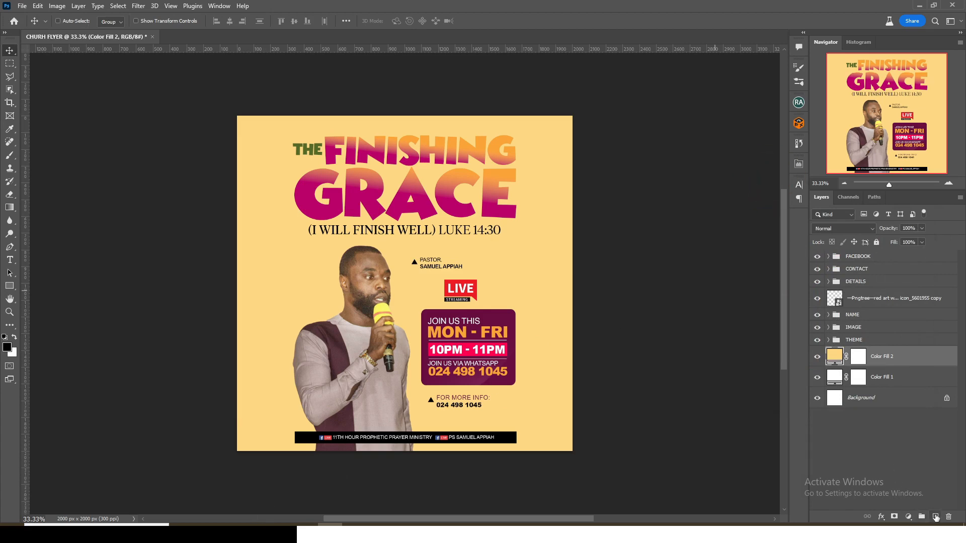
{"action": "left_click", "coordinate": [935, 517]}
{"action": "key", "text": "b"}
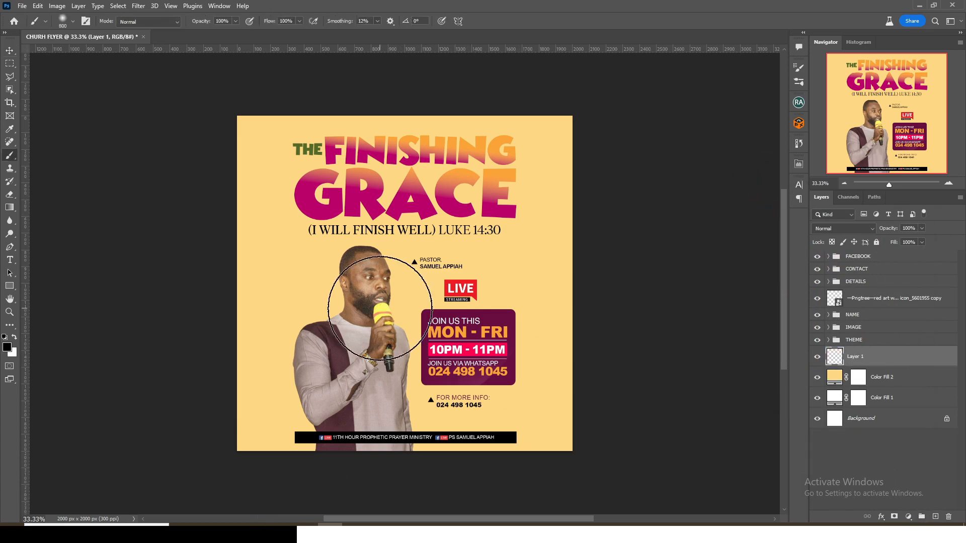
{"action": "left_click", "coordinate": [296, 284], "text": "alt"}
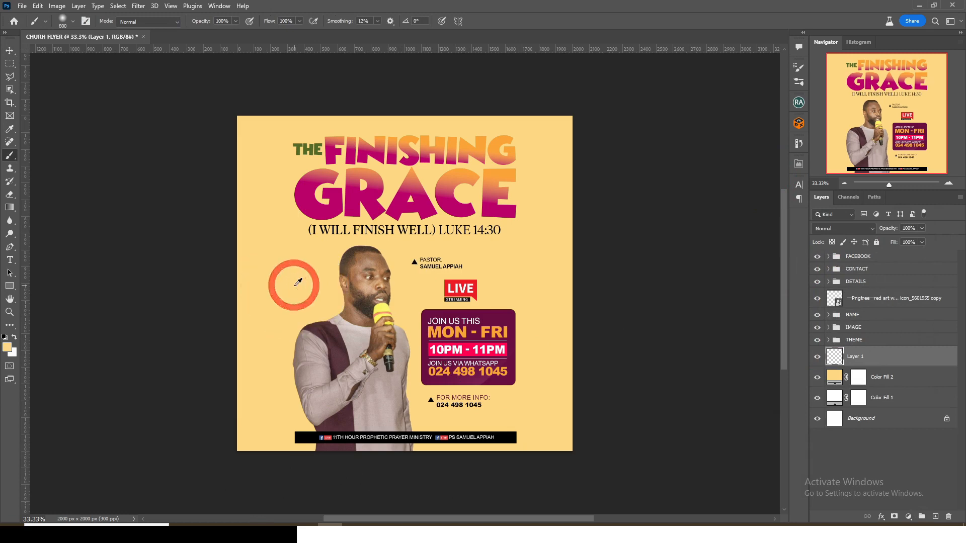
{"action": "left_click", "coordinate": [7, 347]}
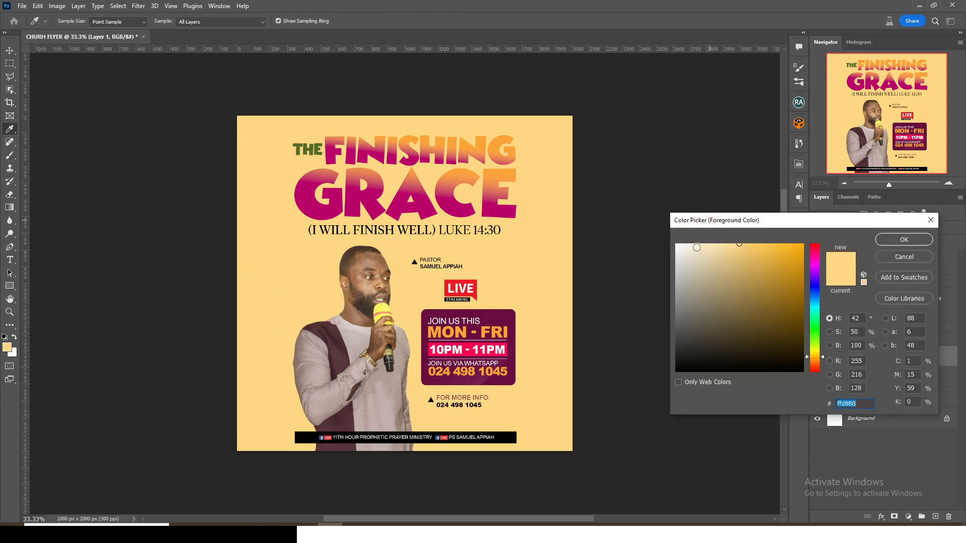
{"action": "left_click", "coordinate": [696, 245]}
{"action": "left_click", "coordinate": [904, 240]}
{"action": "key", "text": "bracketright"}
{"action": "key", "text": "bracketright"}
{"action": "key", "text": "bracketright"}
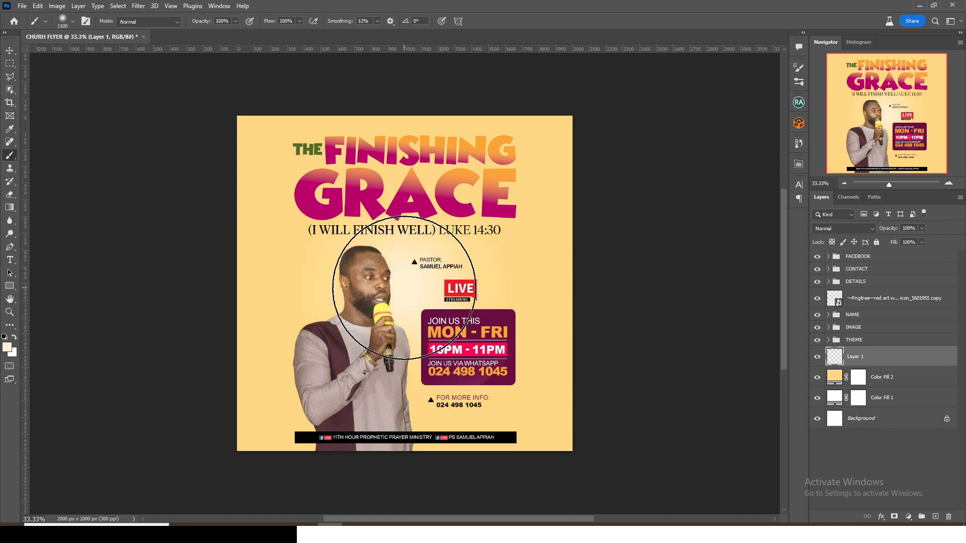
{"action": "left_click", "coordinate": [831, 229]}
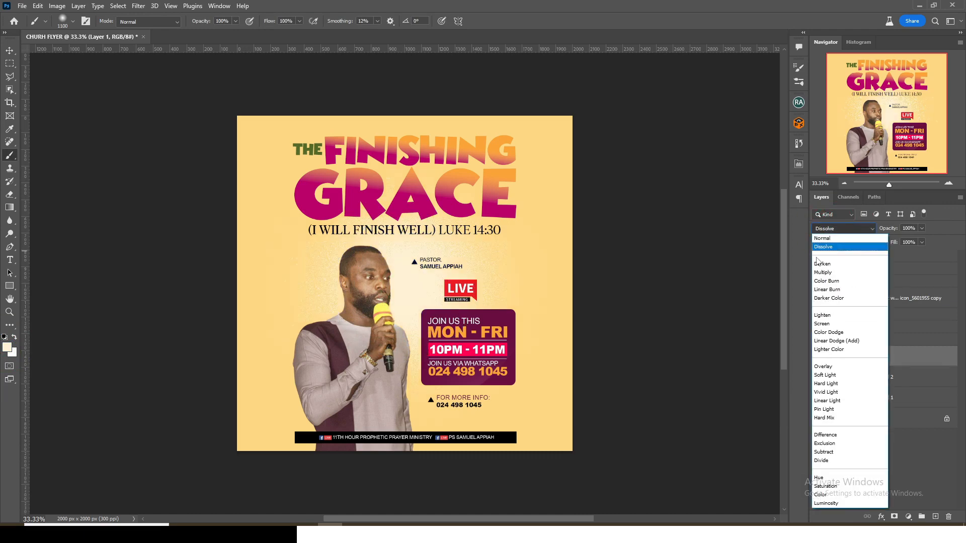
{"action": "left_click", "coordinate": [836, 340]}
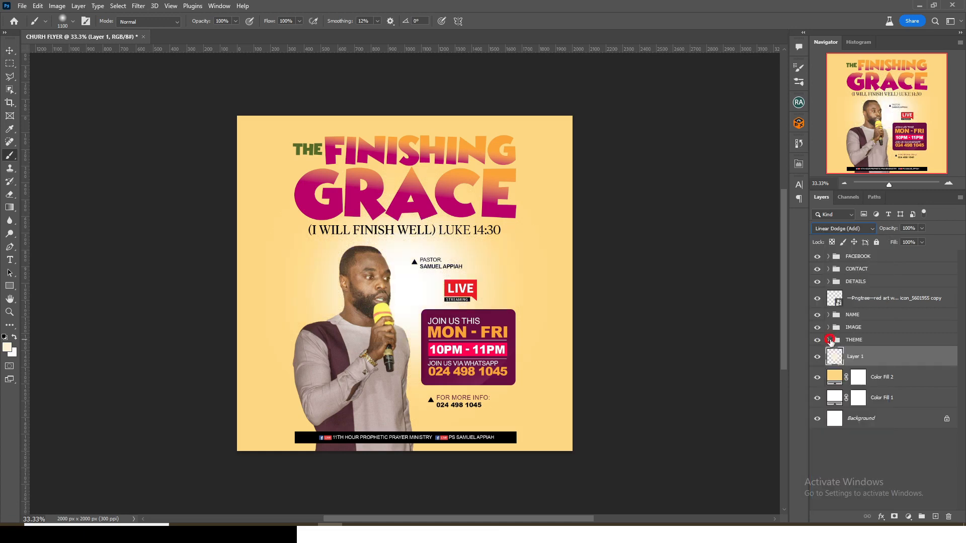
- Enlarge the glow layer to about 126% around its centre and duplicate it
{"action": "key", "text": "ctrl+t"}
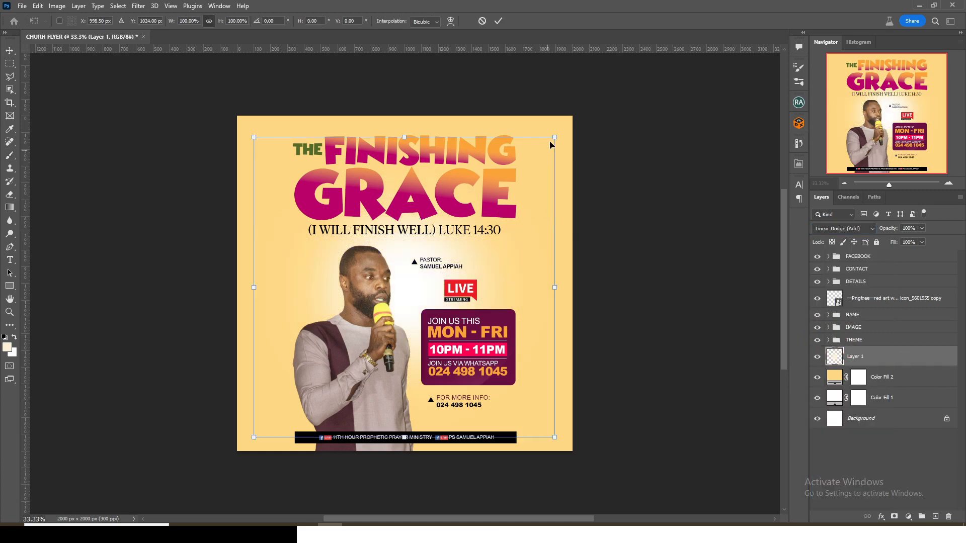
{"action": "left_click_drag", "start_coordinate": [552, 139], "coordinate": [595, 96]}
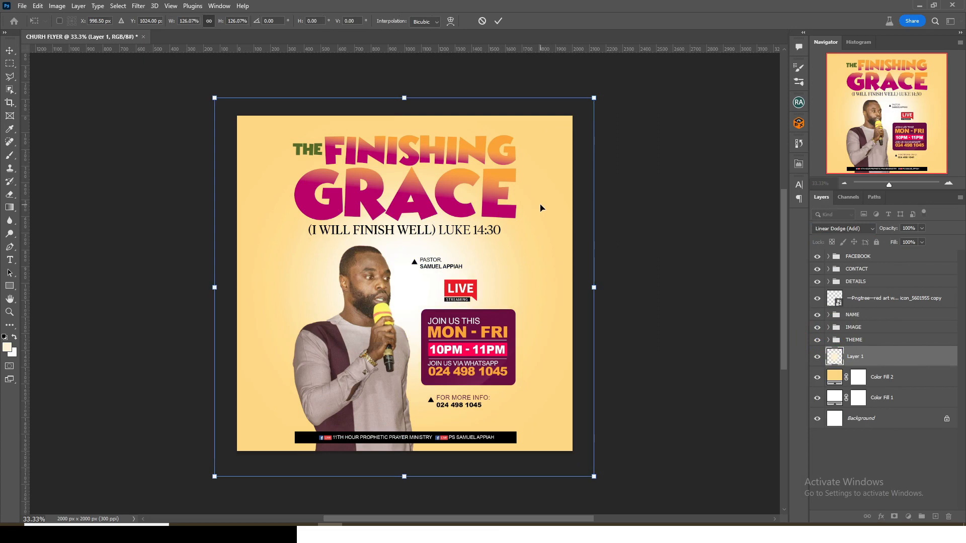
{"action": "key", "text": "Return"}
{"action": "key", "text": "b"}
{"action": "key", "text": "ctrl+j"}
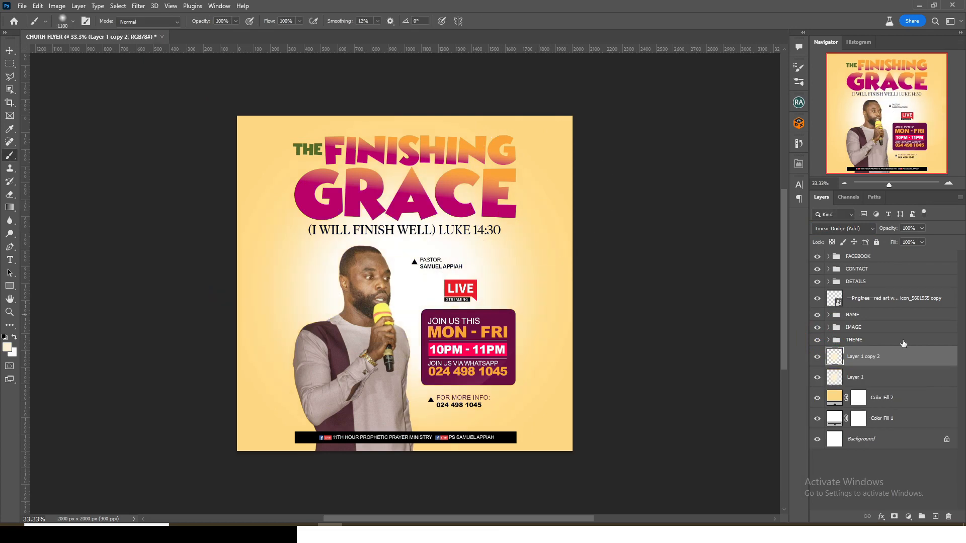
- Place the hanging wooden sign image pngwing.com (16) between the two glow layers, and resize and position it behind the title and pastor
{"action": "left_click", "coordinate": [868, 369]}
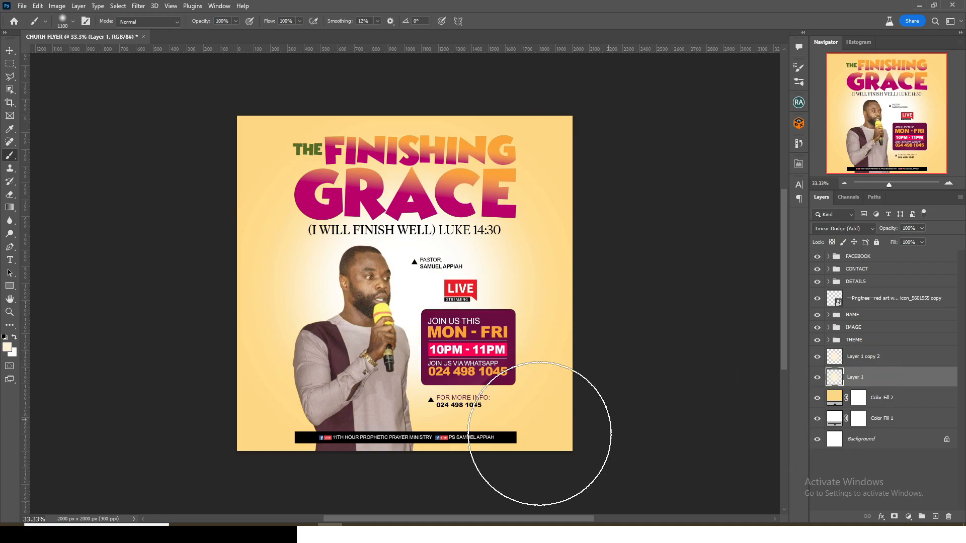
{"action": "key", "text": "v"}
{"action": "left_click", "coordinate": [257, 532]}
{"action": "left_click_drag", "start_coordinate": [496, 129], "coordinate": [422, 274]}
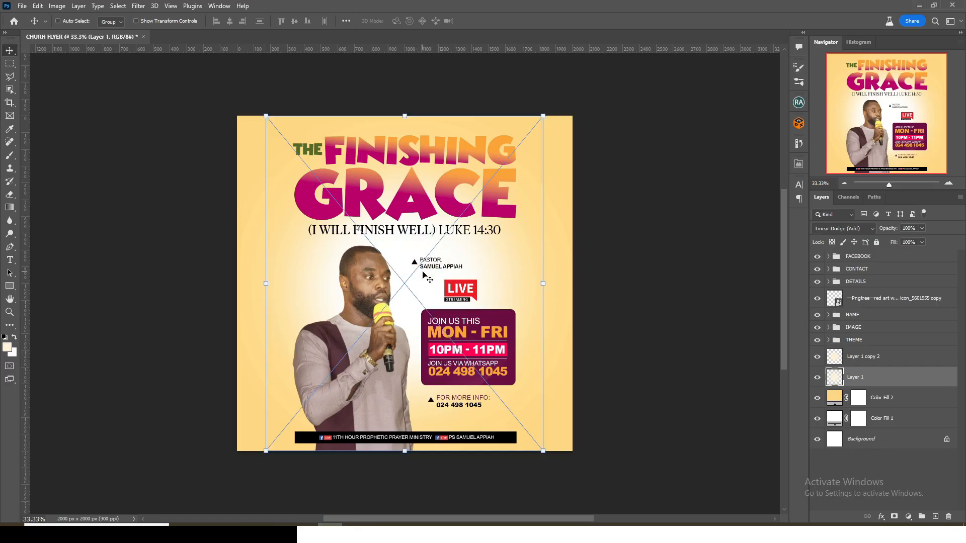
{"action": "left_click_drag", "start_coordinate": [405, 360], "coordinate": [424, 289]}
{"action": "left_click_drag", "start_coordinate": [543, 381], "coordinate": [531, 361]}
{"action": "mouse_move", "coordinate": [472, 291]}
{"action": "left_mouse_down"}
{"action": "mouse_move", "coordinate": [485, 285]}
{"action": "mouse_move", "coordinate": [479, 307]}
{"action": "left_mouse_up"}
{"action": "key", "text": "Return"}
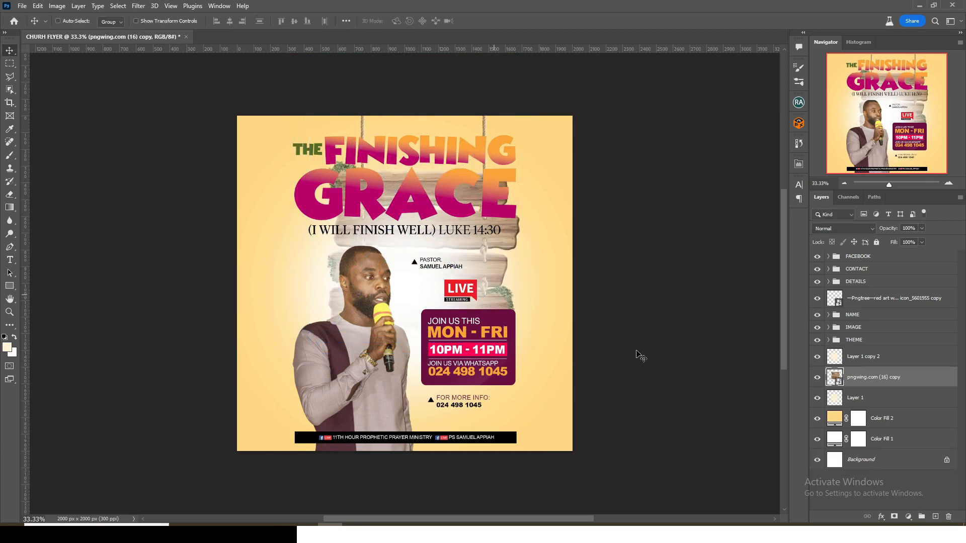
- Move the wooden sign layer above both glow layers and set it to Color Burn at 40% opacity
{"action": "left_click_drag", "start_coordinate": [865, 380], "coordinate": [837, 348]}
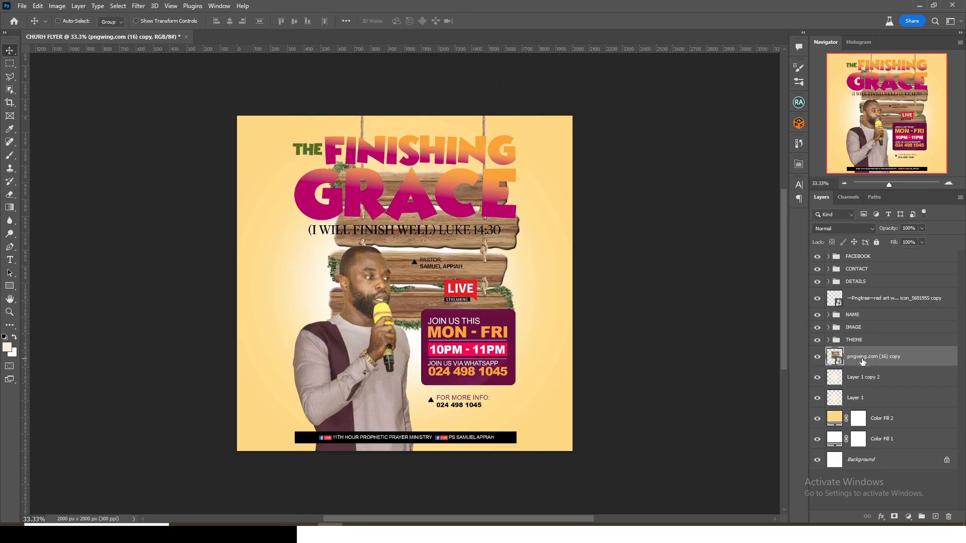
{"action": "left_click", "coordinate": [825, 228]}
{"action": "left_click", "coordinate": [825, 228]}
{"action": "left_click", "coordinate": [829, 230]}
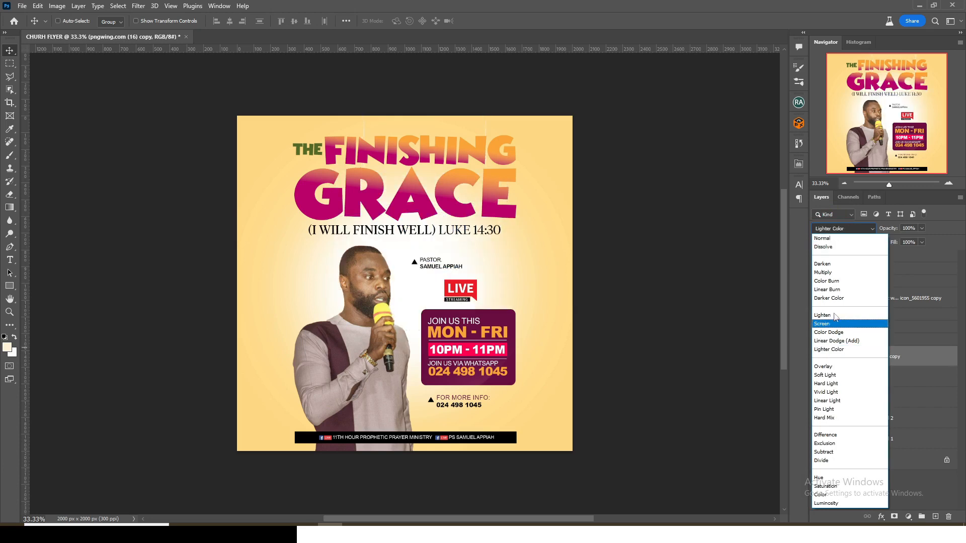
{"action": "left_click", "coordinate": [826, 281]}
{"action": "left_click", "coordinate": [921, 228]}
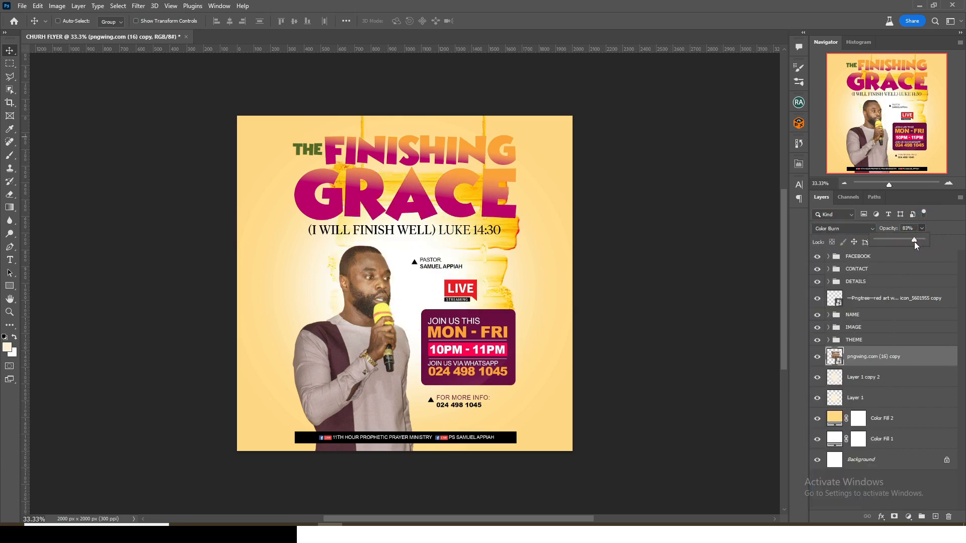
{"action": "left_click_drag", "start_coordinate": [895, 240], "coordinate": [892, 242]}
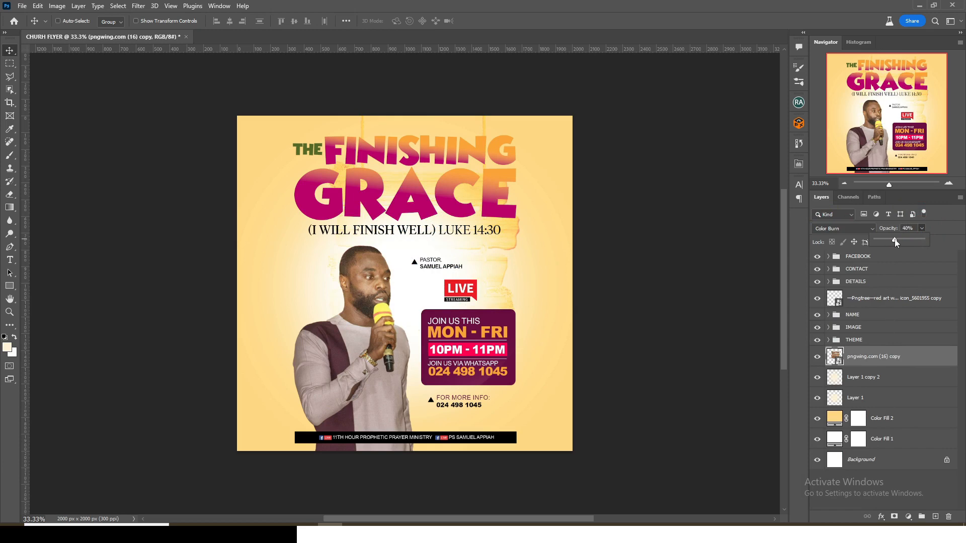
- Add a Levels adjustment layer above the wooden sign with the black input level at 92
{"action": "left_click", "coordinate": [877, 357]}
{"action": "left_click", "coordinate": [908, 517]}
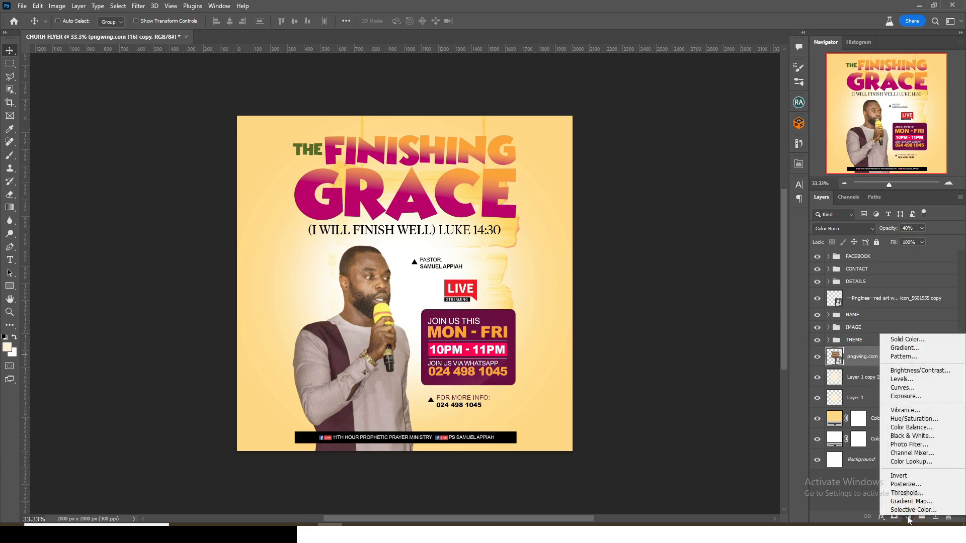
{"action": "left_click", "coordinate": [899, 380]}
{"action": "left_click_drag", "start_coordinate": [665, 268], "coordinate": [706, 272]}
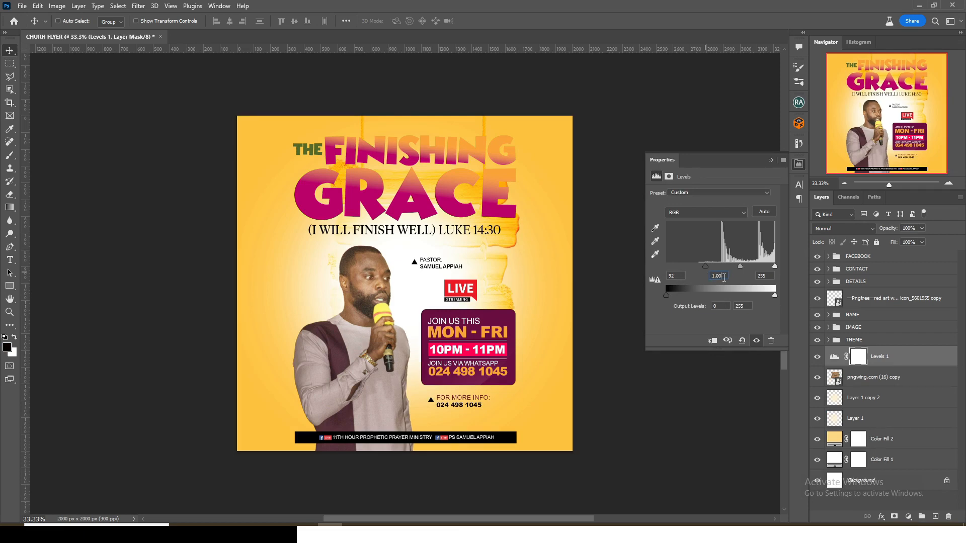
{"action": "left_click", "coordinate": [760, 275]}
{"action": "left_click", "coordinate": [770, 160]}
{"action": "left_click", "coordinate": [889, 366]}
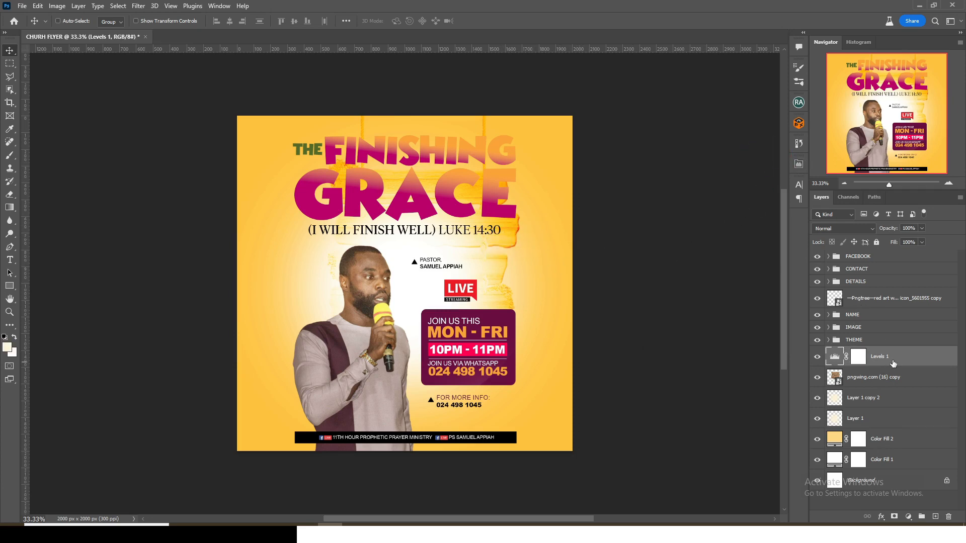
- Apply a Gaussian Blur with a 4.8 pixel radius to the wooden sign layer
{"action": "left_click", "coordinate": [868, 374]}
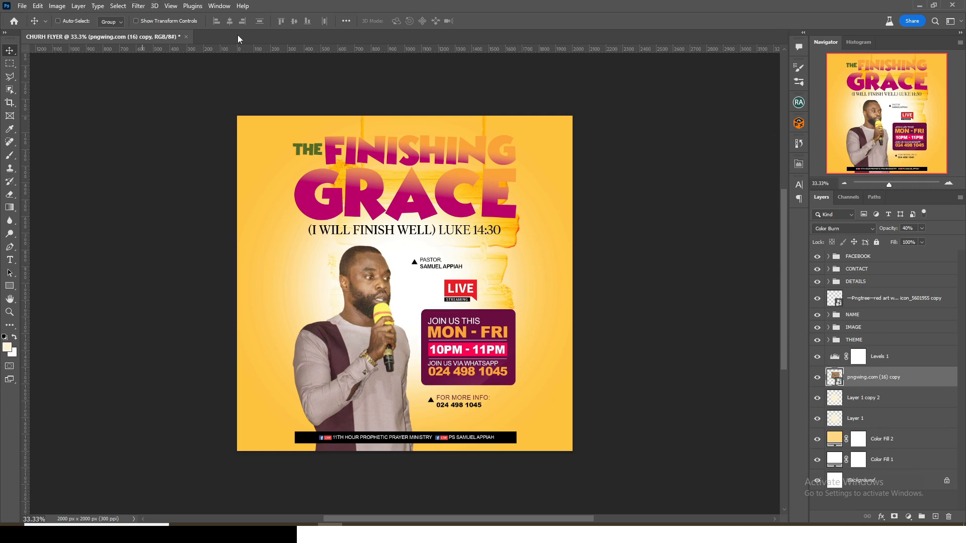
{"action": "left_click", "coordinate": [146, 7]}
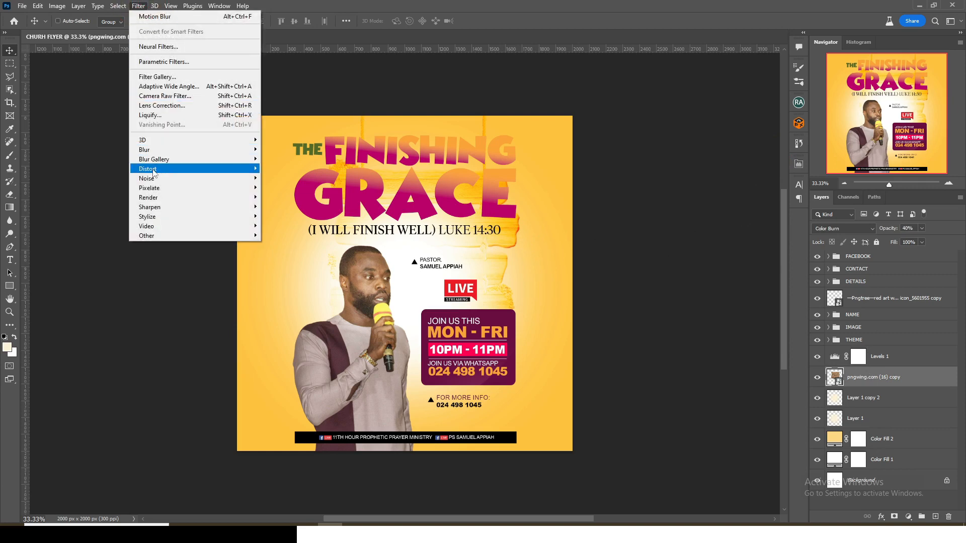
{"action": "mouse_move", "coordinate": [151, 150]}
{"action": "left_click", "coordinate": [296, 188]}
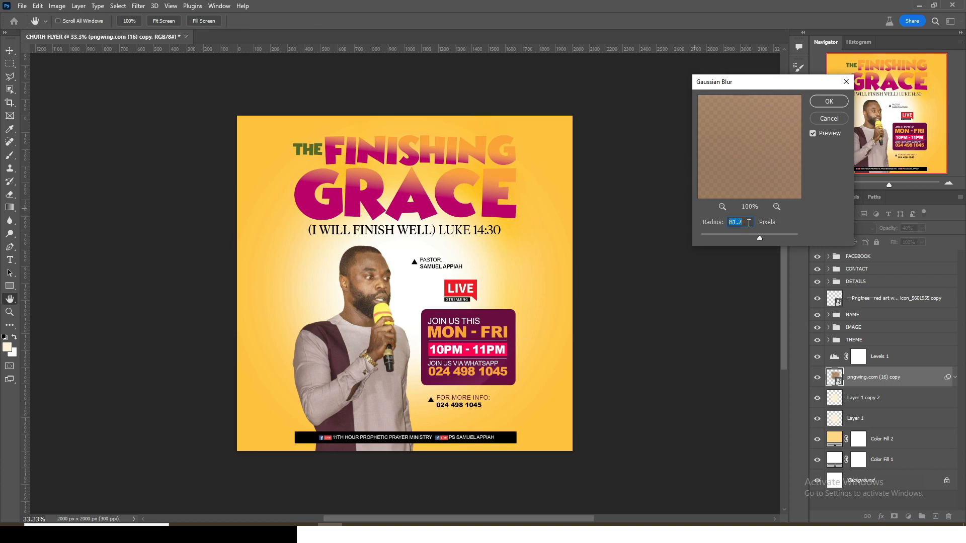
{"action": "type", "text": "4.8"}
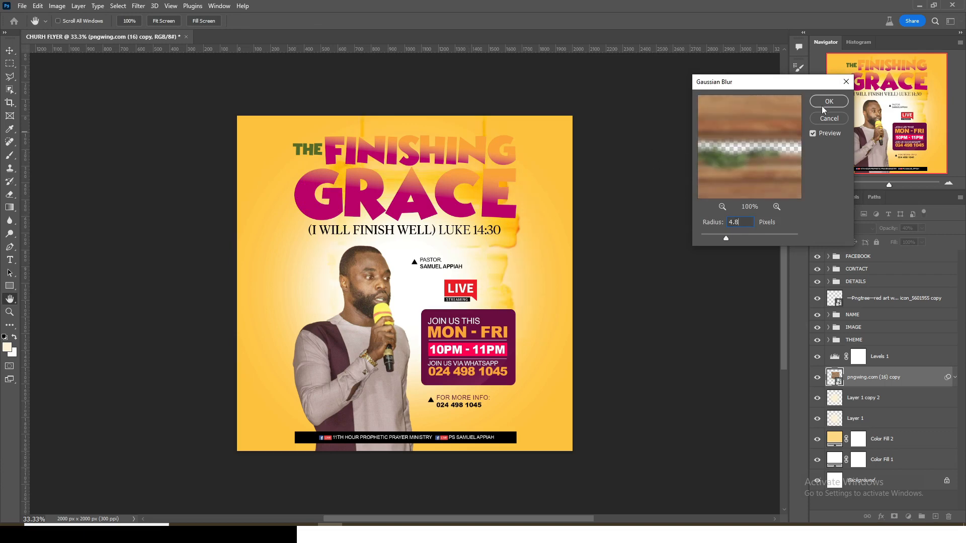
{"action": "left_click", "coordinate": [826, 102]}
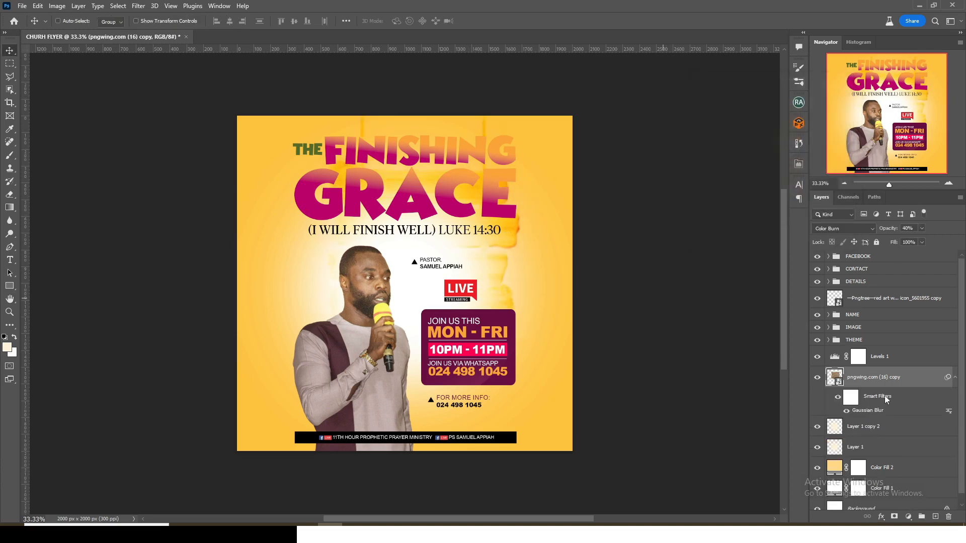
- Group the layers from Levels 1 down to Color Fill 1 and name the group BG
{"action": "left_click", "coordinate": [881, 358]}
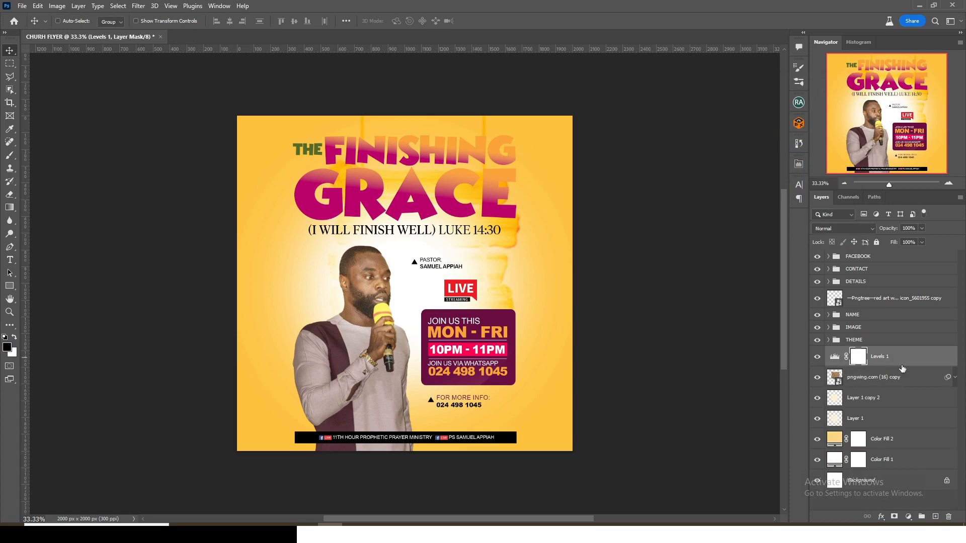
{"action": "left_click", "coordinate": [885, 460], "text": "shift"}
{"action": "key", "text": "ctrl+g"}
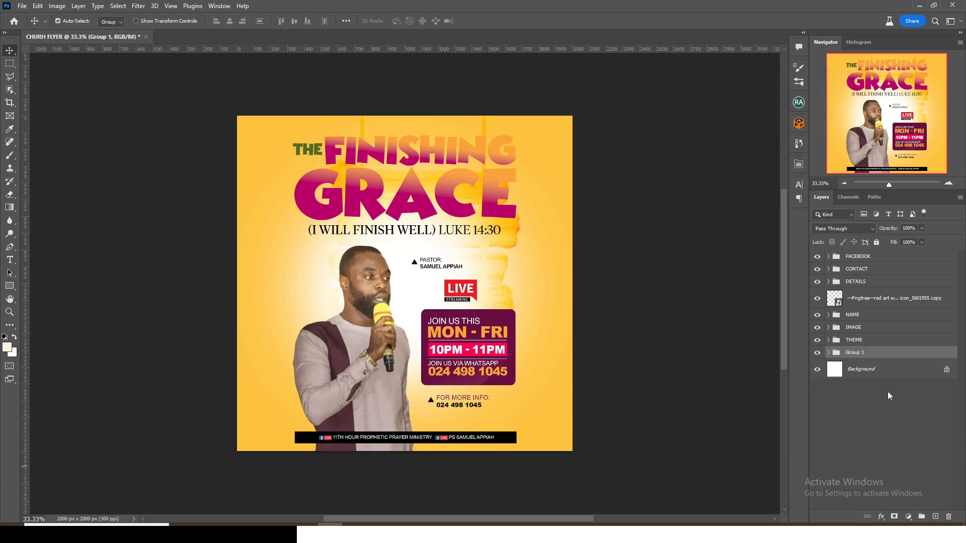
{"action": "key", "text": "Return"}
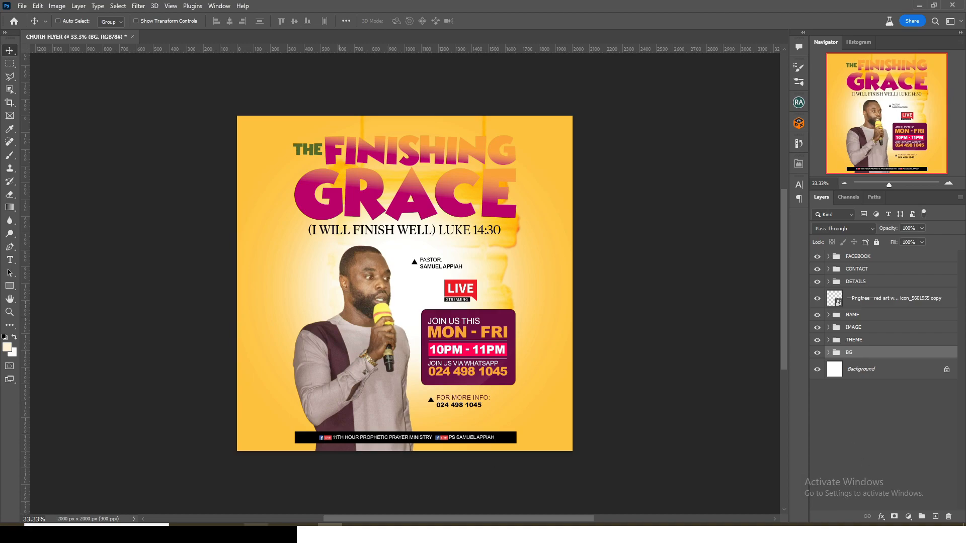
- Place the gold ribbon image Layer 6 copy above the BG group, at the right edge of the purple details box
{"action": "left_click", "coordinate": [253, 531]}
{"action": "left_click_drag", "start_coordinate": [276, 133], "coordinate": [423, 309]}
{"action": "left_click_drag", "start_coordinate": [440, 221], "coordinate": [533, 407]}
{"action": "key", "text": "Return"}
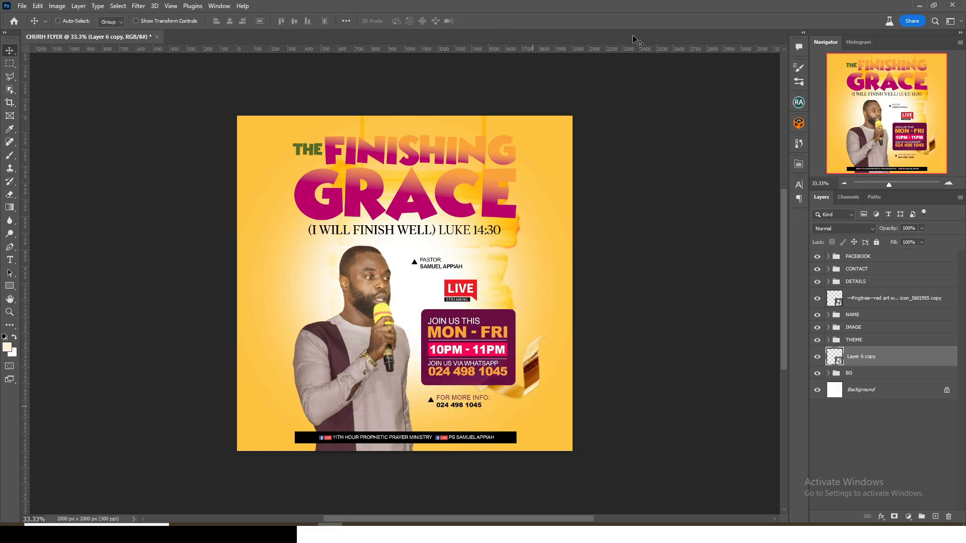
- Apply a Motion Blur at angle 33 and distance 141 pixels to the gold ribbon, and set its blend mode to Hard Light
{"action": "left_click", "coordinate": [138, 6]}
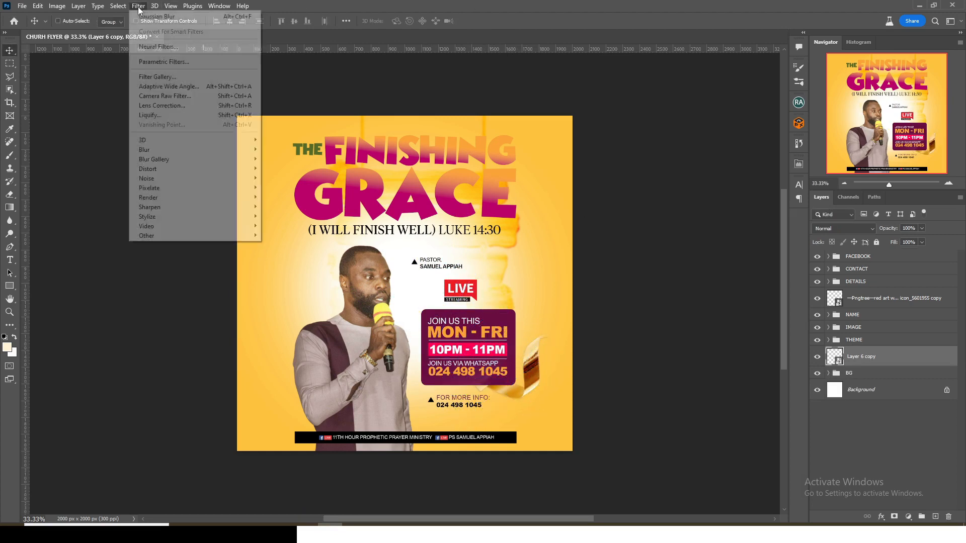
{"action": "left_click", "coordinate": [149, 149]}
{"action": "left_click", "coordinate": [285, 207]}
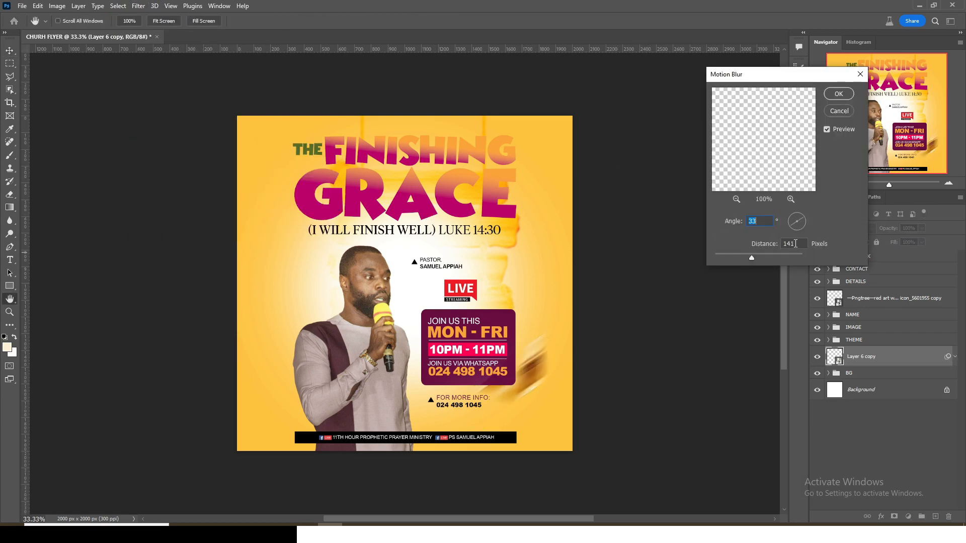
{"action": "left_click", "coordinate": [832, 95]}
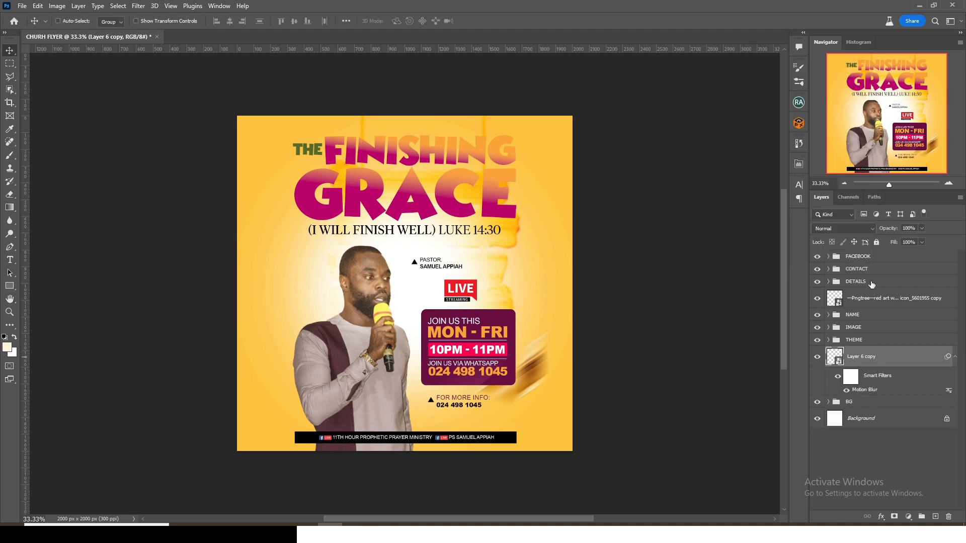
{"action": "left_click", "coordinate": [830, 229]}
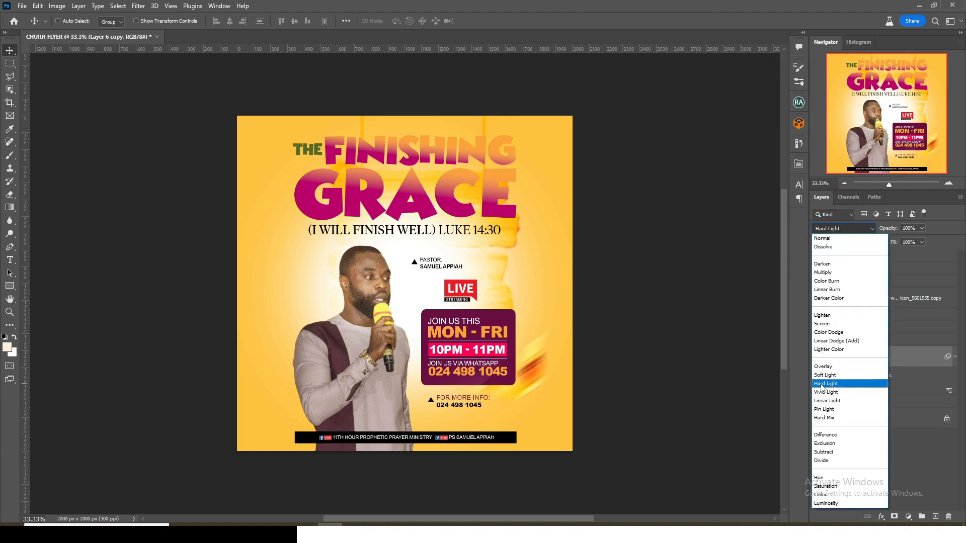
{"action": "left_click", "coordinate": [830, 384]}
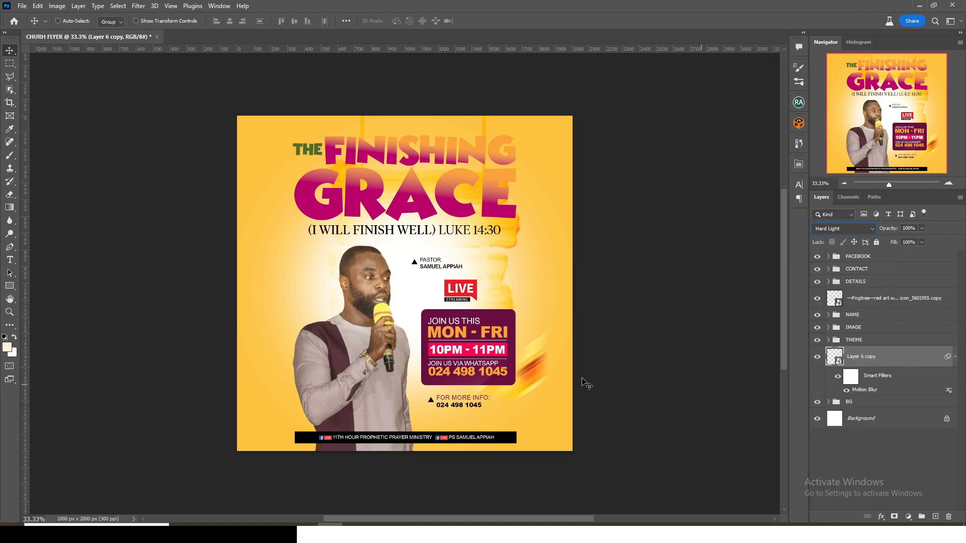
- Duplicate the blurred ribbon layer and move the copy to the flyer's left edge beside the pastor
{"action": "key", "text": "ctrl+j"}
{"action": "left_click_drag", "start_coordinate": [584, 384], "coordinate": [546, 383]}
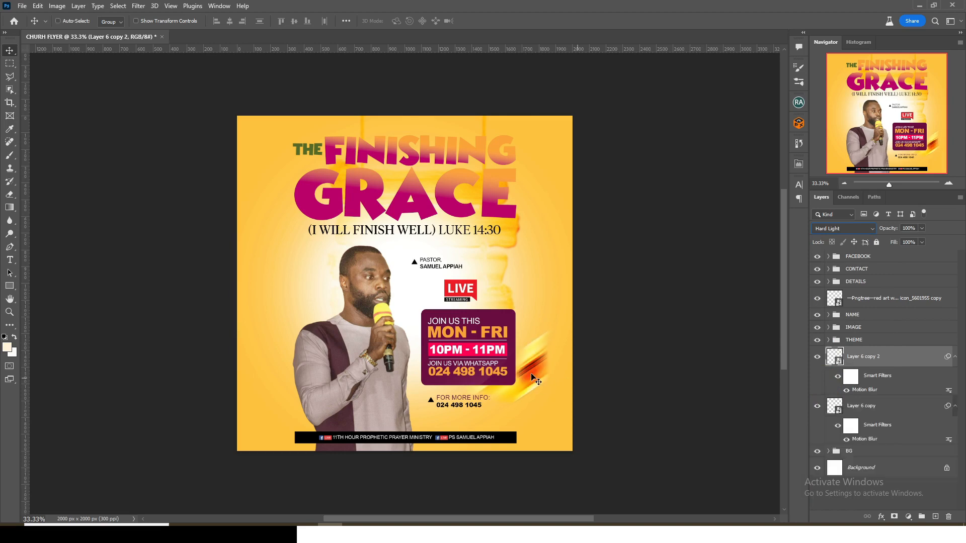
{"action": "mouse_move", "coordinate": [304, 394]}
{"action": "left_mouse_down"}
{"action": "mouse_move", "coordinate": [271, 392]}
{"action": "mouse_move", "coordinate": [251, 375]}
{"action": "left_mouse_up"}
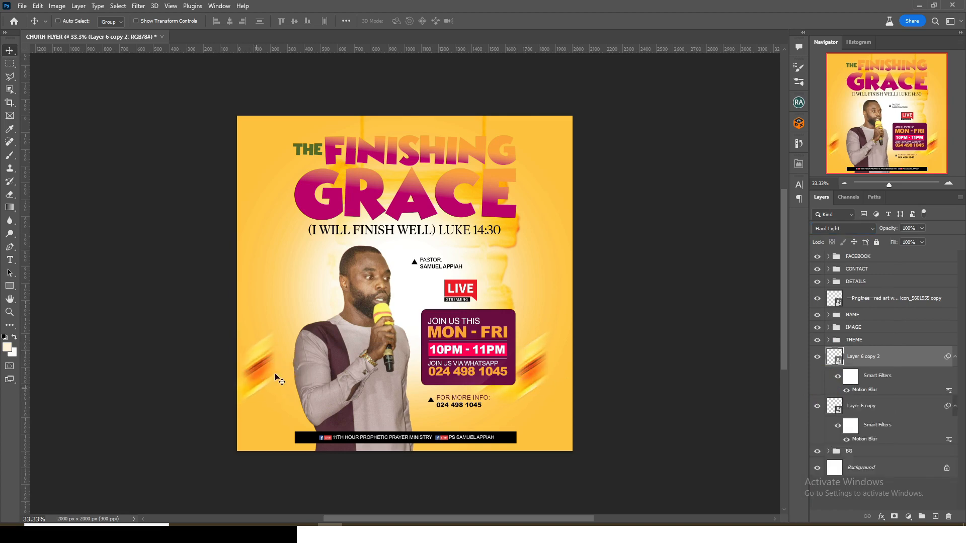
- Set the blend mode of both blurred ribbon layers to Overlay
{"action": "left_click", "coordinate": [868, 227]}
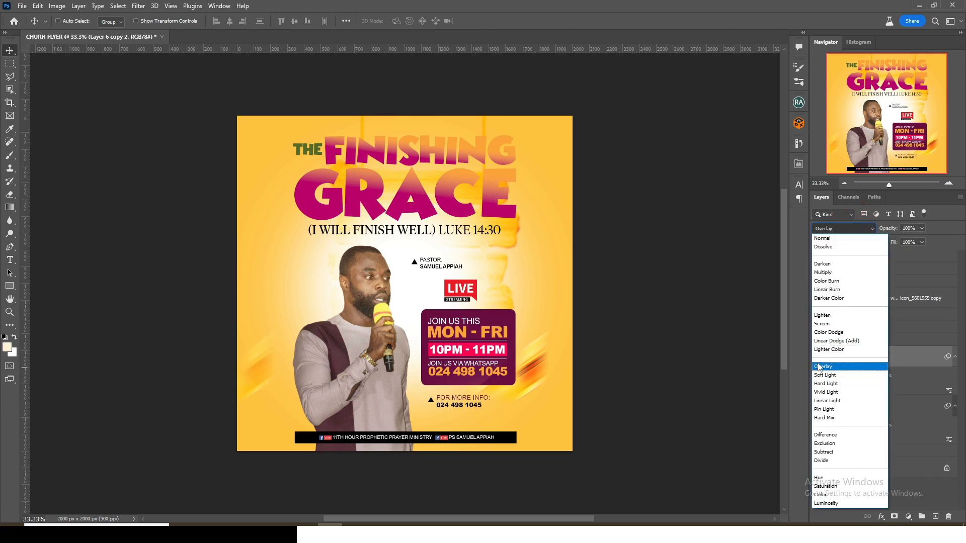
{"action": "left_click", "coordinate": [825, 383]}
{"action": "left_click", "coordinate": [874, 405]}
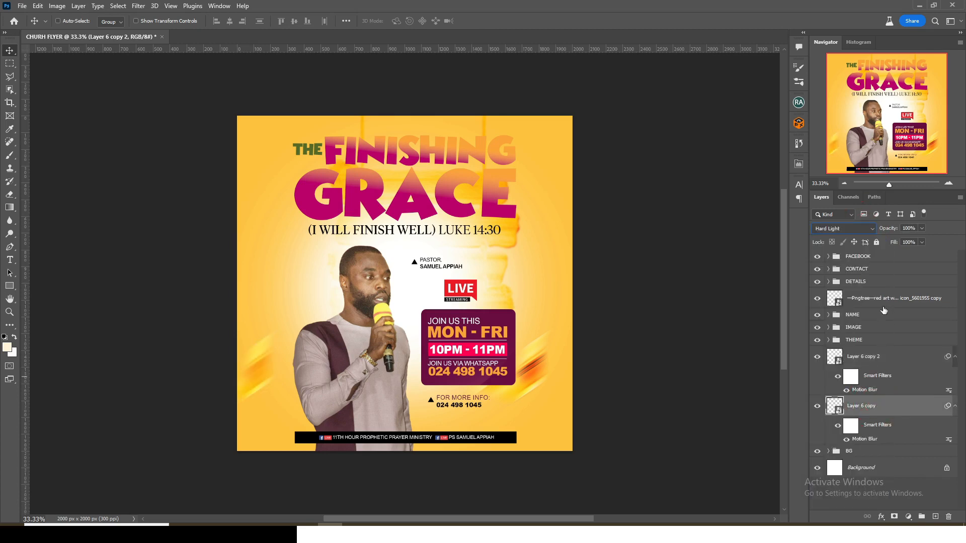
{"action": "left_click", "coordinate": [850, 229]}
{"action": "left_click", "coordinate": [822, 372]}
- Place the gold ribbon image Layer 51 copy, rotate it about 36°, and position it in the flyer's top-right corner
{"action": "left_click", "coordinate": [255, 533]}
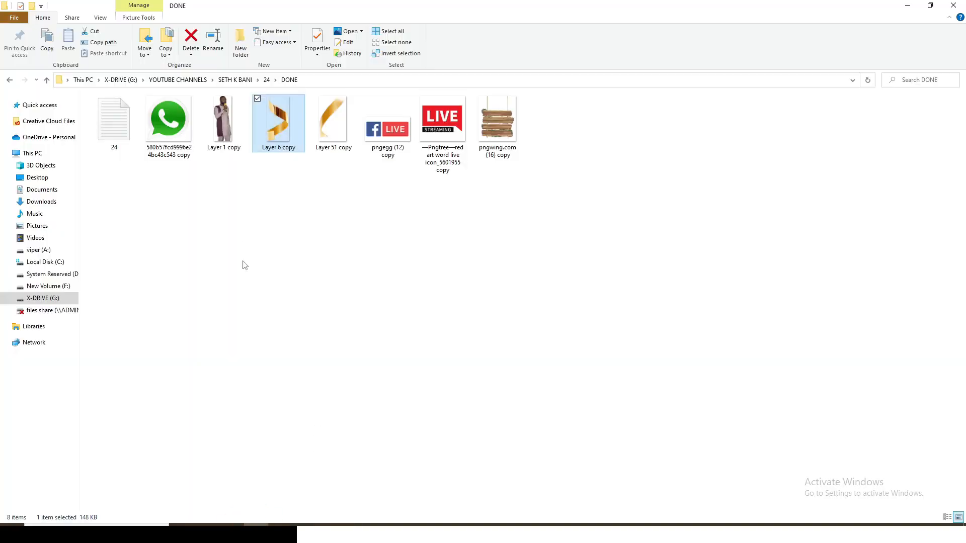
{"action": "left_click", "coordinate": [334, 121]}
{"action": "left_click_drag", "start_coordinate": [334, 126], "coordinate": [405, 283]}
{"action": "left_click_drag", "start_coordinate": [467, 231], "coordinate": [481, 246]}
{"action": "left_click_drag", "start_coordinate": [407, 293], "coordinate": [555, 147]}
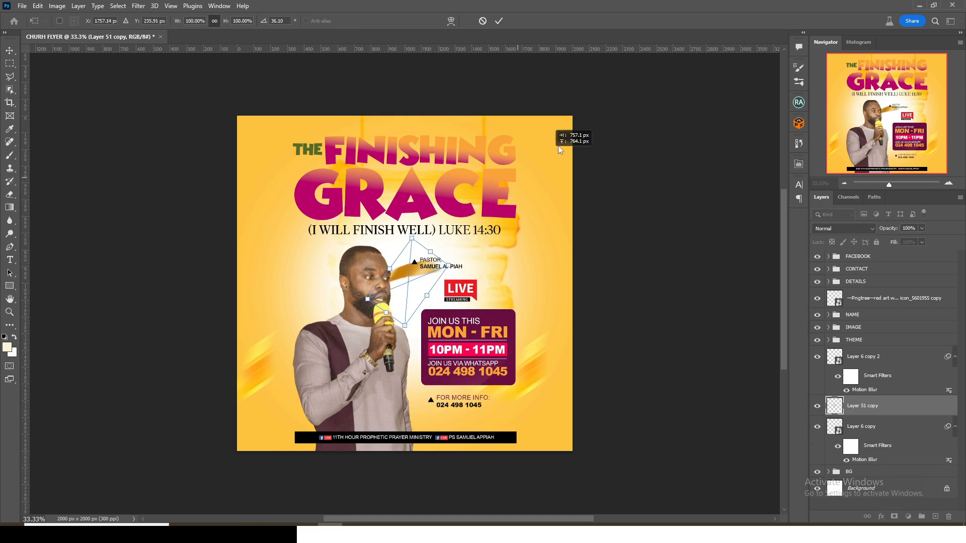
{"action": "key", "text": "Return"}
- Apply the last Motion Blur to the corner ribbon and set its blend mode to Vivid Light
{"action": "left_click", "coordinate": [142, 7]}
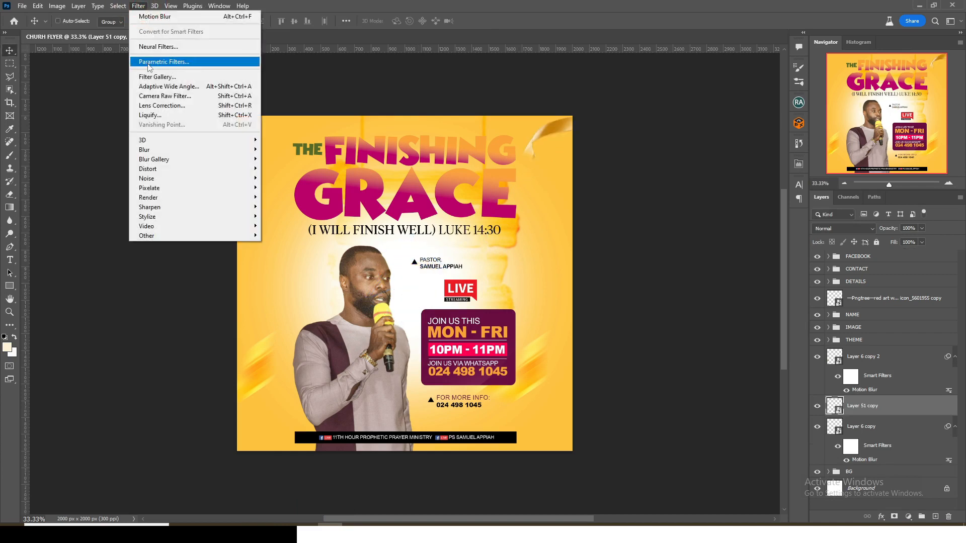
{"action": "left_click", "coordinate": [160, 15]}
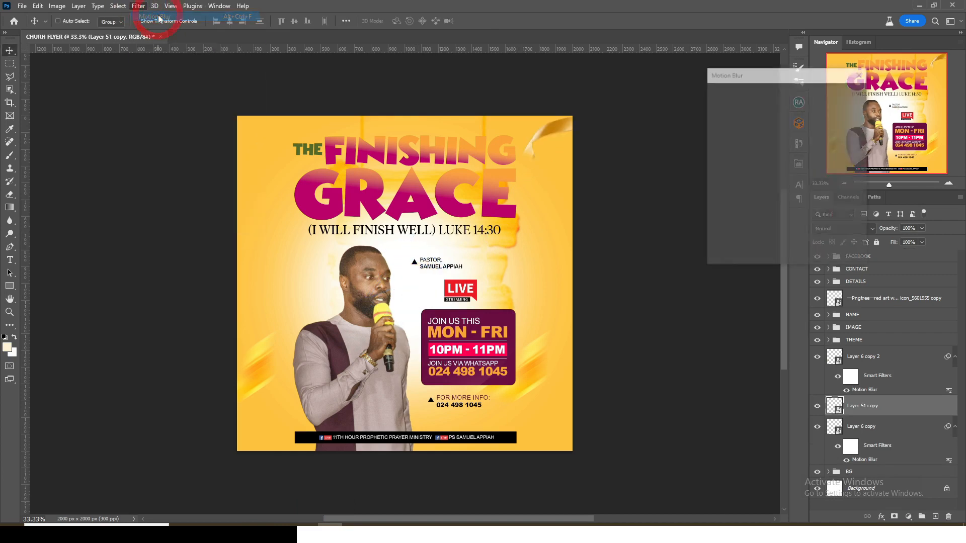
{"action": "left_click", "coordinate": [856, 229]}
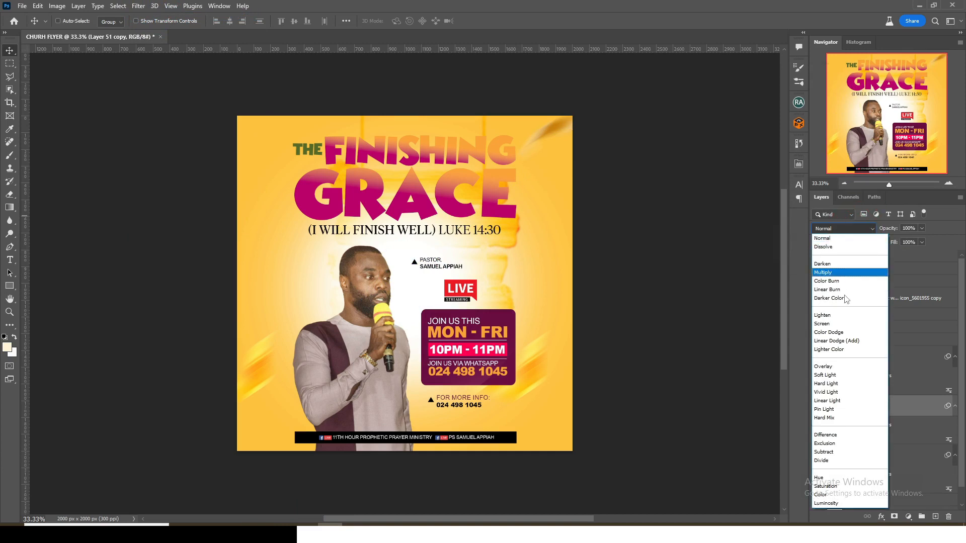
{"action": "left_click", "coordinate": [833, 392]}
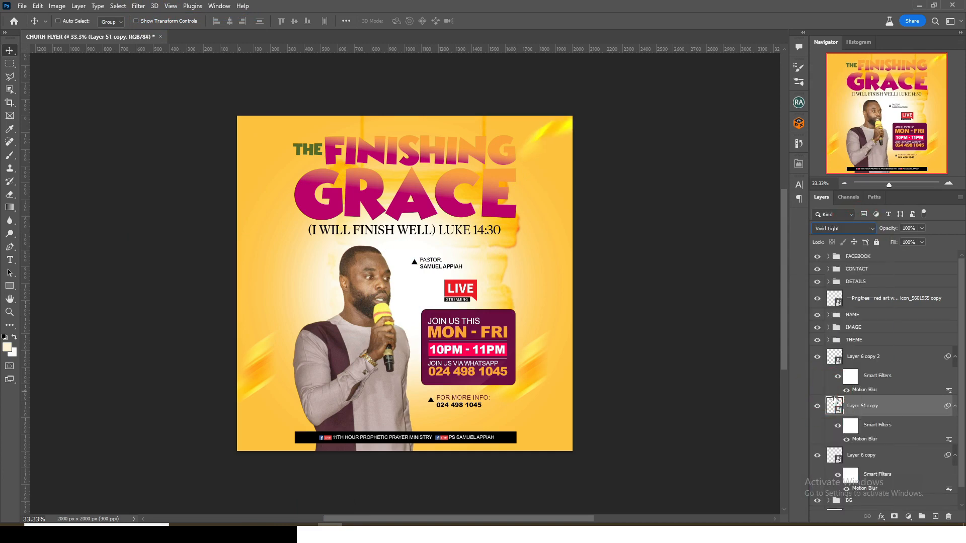
- Try other blend modes on the left-edge ribbon, Layer 6 copy 2, ending on Overlay
{"action": "left_click", "coordinate": [883, 361]}
{"action": "left_click", "coordinate": [835, 227]}
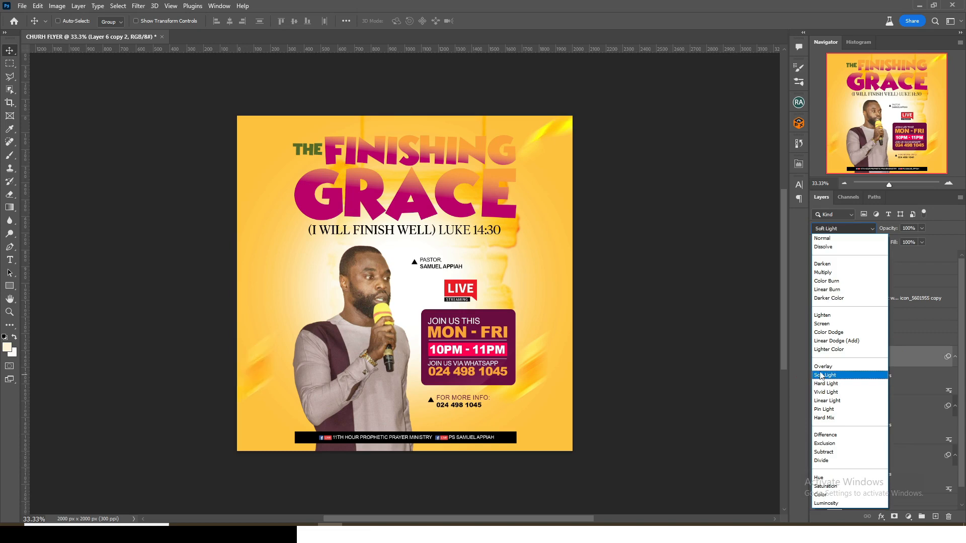
{"action": "left_click", "coordinate": [823, 367]}
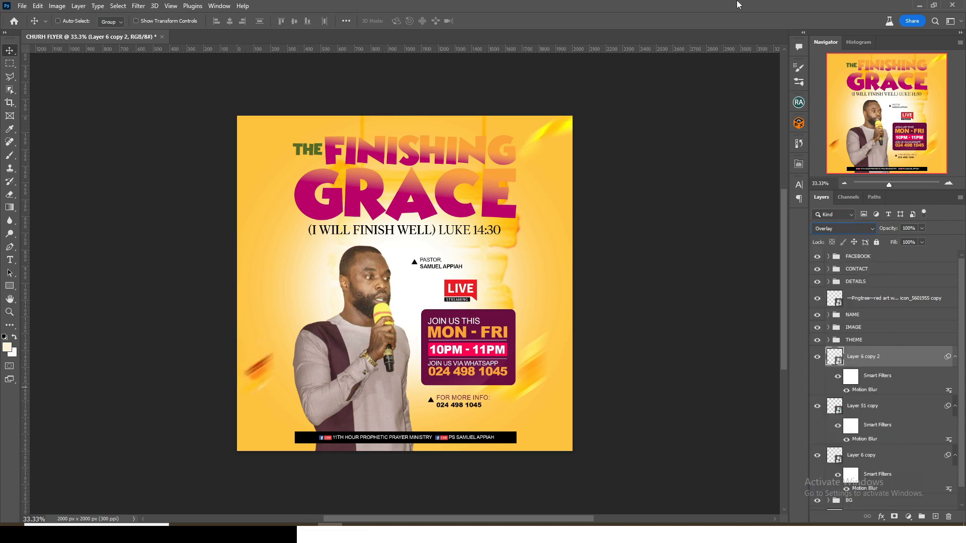
- Collapse the smart filters of the three ribbon layers and duplicate Layer 51 copy and Layer 6 copy
{"action": "left_click", "coordinate": [954, 357]}
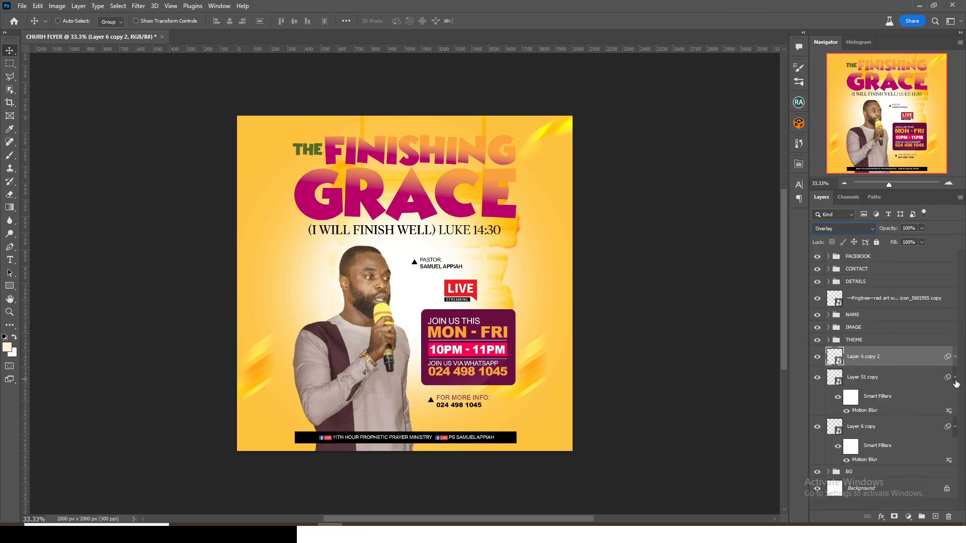
{"action": "left_click", "coordinate": [955, 377]}
{"action": "left_click", "coordinate": [955, 399]}
{"action": "left_click", "coordinate": [864, 398]}
{"action": "left_click", "coordinate": [857, 381], "text": "ctrl"}
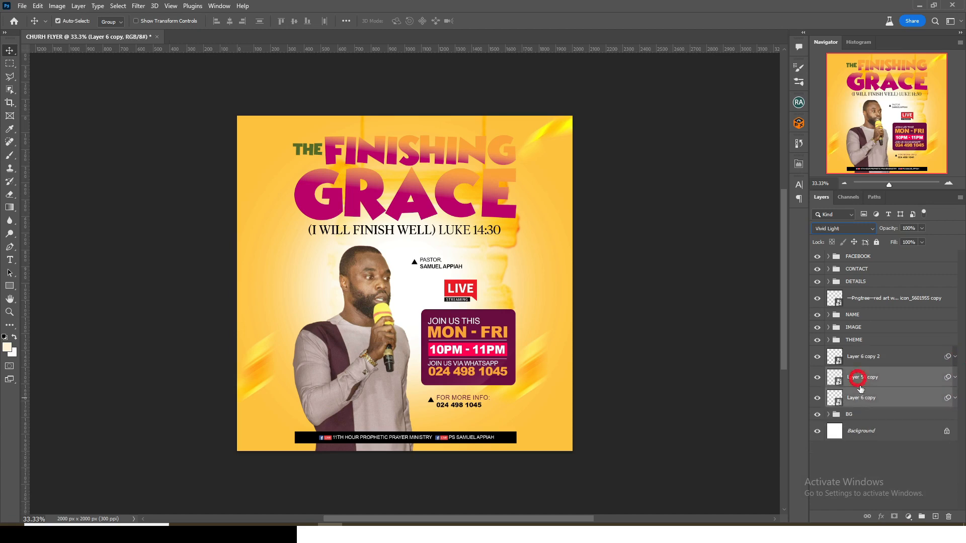
{"action": "key", "text": "ctrl+j"}
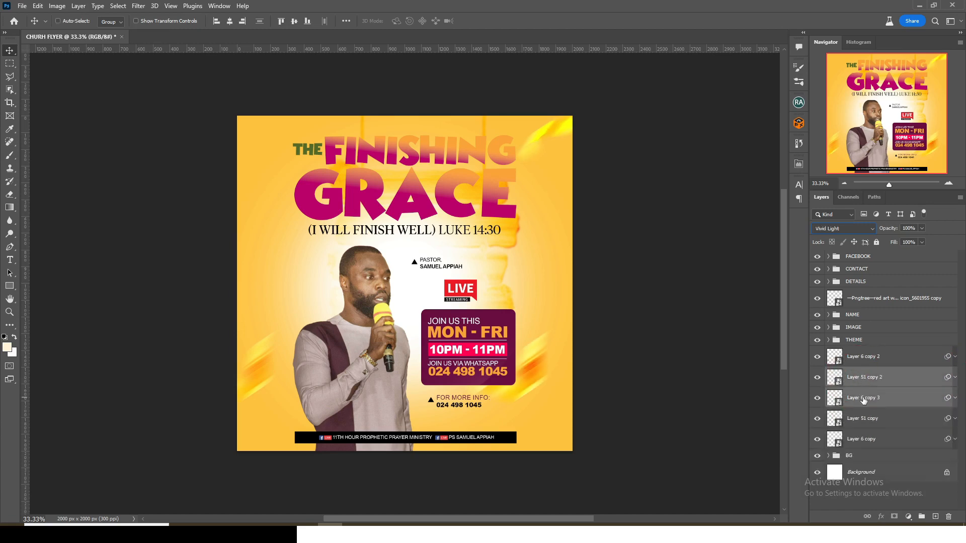
- Group all five blurred ribbon layers and name the group MOTIONS
{"action": "left_click", "coordinate": [856, 356]}
{"action": "left_click", "coordinate": [866, 439], "text": "shift"}
{"action": "key", "text": "ctrl+g"}
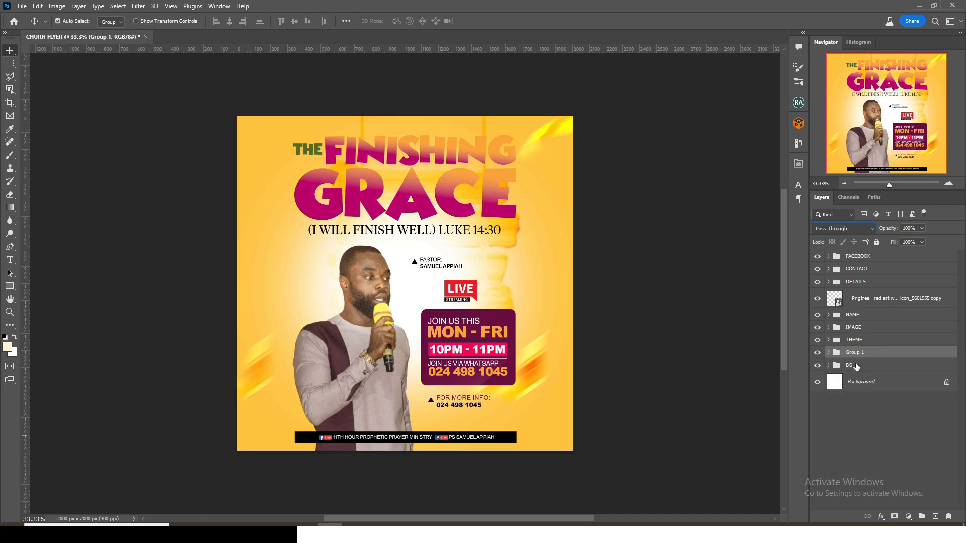
{"action": "double_click", "coordinate": [858, 353]}
{"action": "key", "text": "Return"}
- Add a new layer above the FACEBOOK group and paint a soft 800 px brush spot in the flyer's sampled yellow over the title area
{"action": "left_click", "coordinate": [855, 257]}
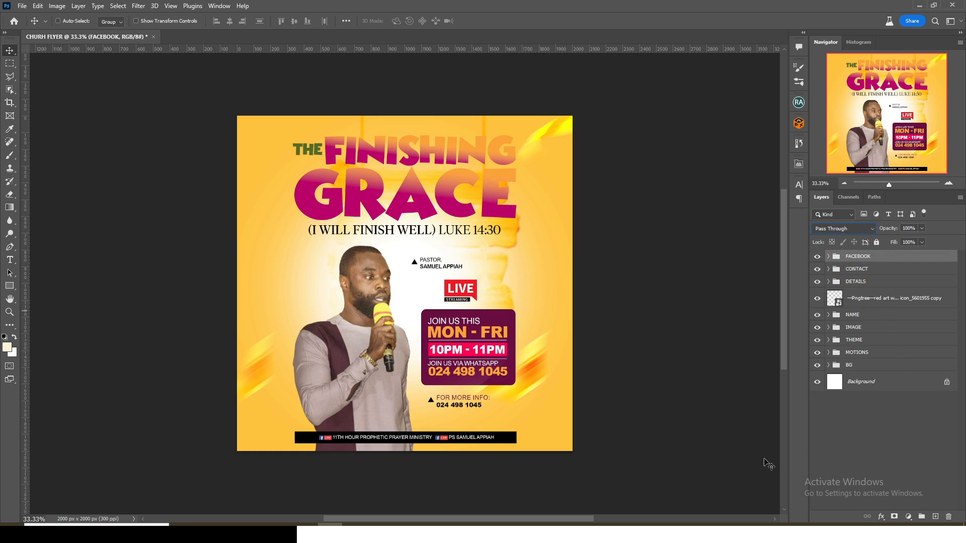
{"action": "left_click", "coordinate": [934, 517]}
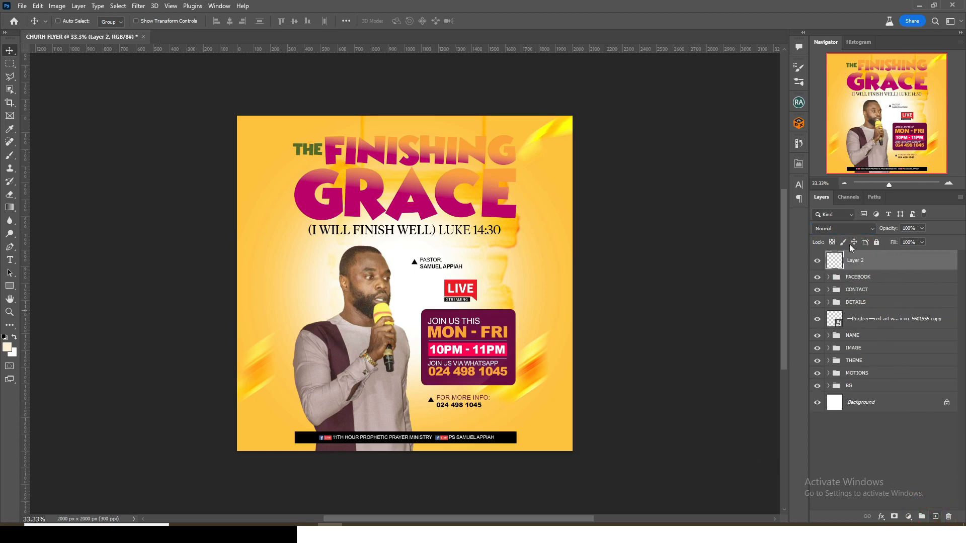
{"action": "key", "text": "b"}
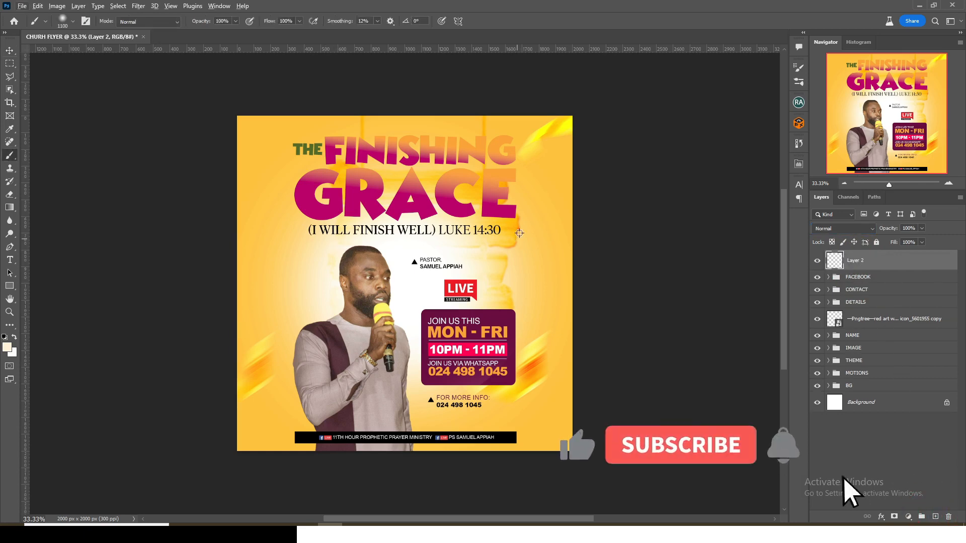
{"action": "left_click", "coordinate": [526, 260], "text": "alt"}
{"action": "key", "text": "["}
{"action": "key", "text": "["}
{"action": "key", "text": "["}
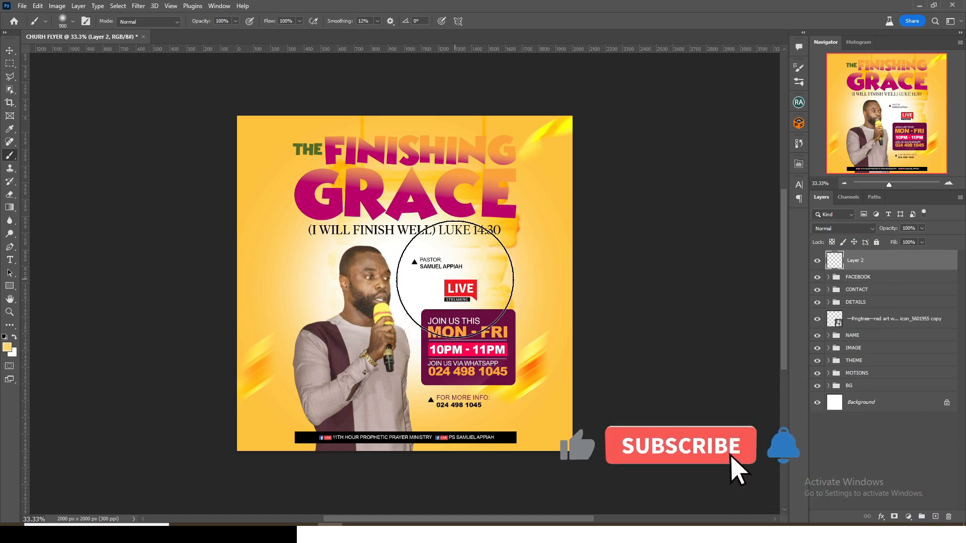
{"action": "left_click", "coordinate": [868, 263]}
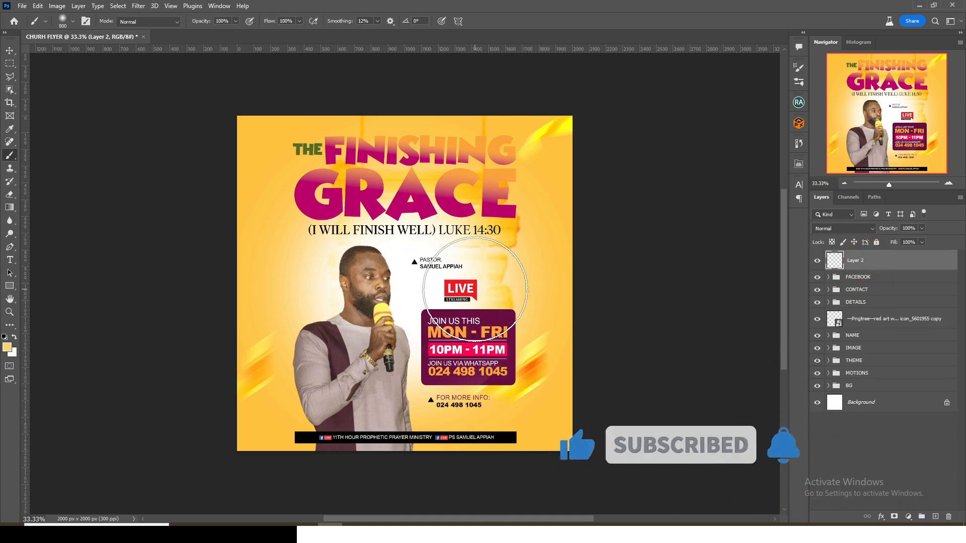
- Set the glow layer's blend mode to Linear Dodge (Add) and scale the glow down over the word GRACE
{"action": "left_click", "coordinate": [830, 229]}
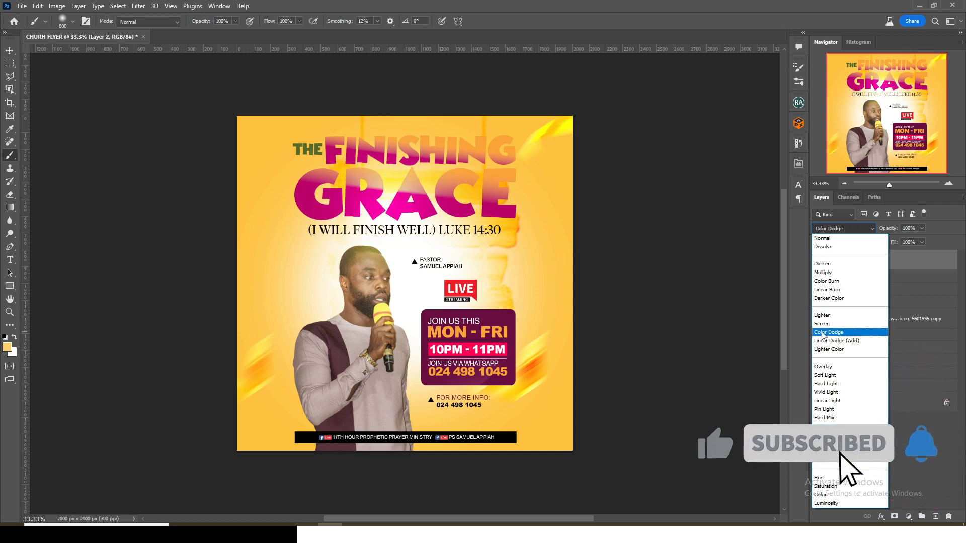
{"action": "left_click", "coordinate": [825, 347]}
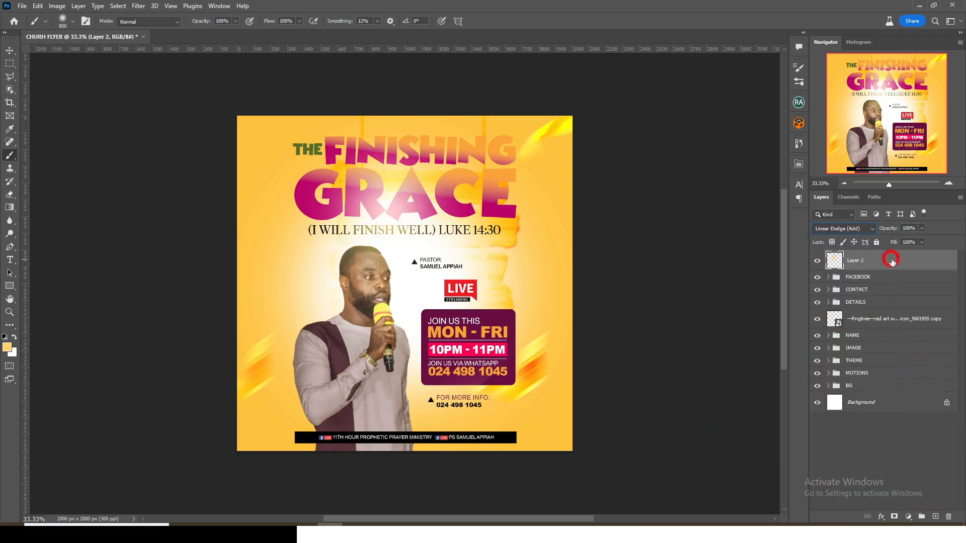
{"action": "key", "text": "ctrl+t"}
{"action": "left_click_drag", "start_coordinate": [498, 321], "coordinate": [447, 273]}
{"action": "left_click_drag", "start_coordinate": [404, 258], "coordinate": [398, 245]}
{"action": "key", "text": "Return"}
- Duplicate the glow, move the copy to the flyer's top edge, and stretch it to about 164% width
{"action": "key", "text": "ctrl+j"}
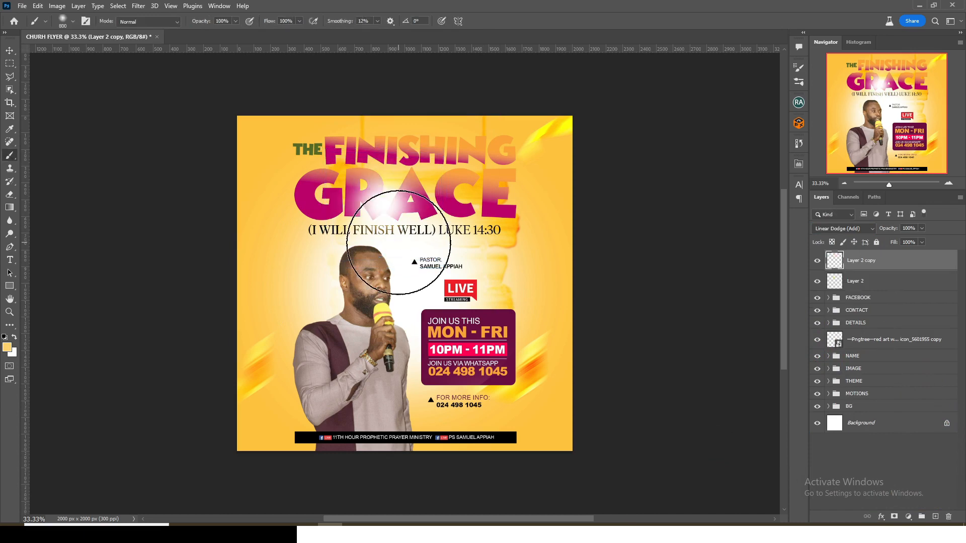
{"action": "left_click_drag", "start_coordinate": [409, 205], "coordinate": [511, 130]}
{"action": "key", "text": "ctrl+t"}
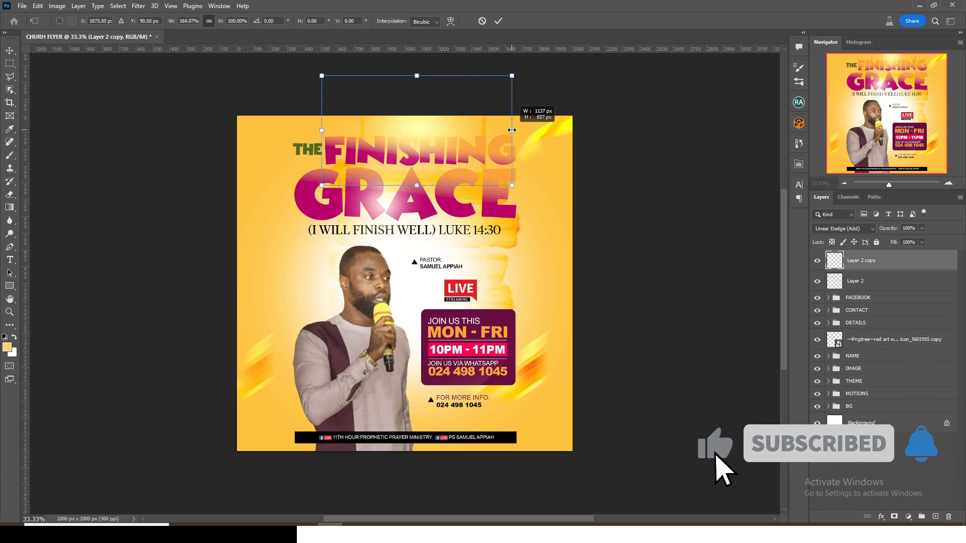
{"action": "key", "text": "Return"}
- Place a smaller glow copy on the details box's upper-right corner and another copy beside the pastor's left-hand edge, near the shoulder
{"action": "key", "text": "ctrl+j"}
{"action": "left_click_drag", "start_coordinate": [412, 167], "coordinate": [509, 348]}
{"action": "key", "text": "ctrl+t"}
{"action": "left_click_drag", "start_coordinate": [608, 366], "coordinate": [578, 352]}
{"action": "left_click_drag", "start_coordinate": [528, 320], "coordinate": [516, 321]}
{"action": "key", "text": "Return"}
{"action": "key", "text": "ctrl+j"}
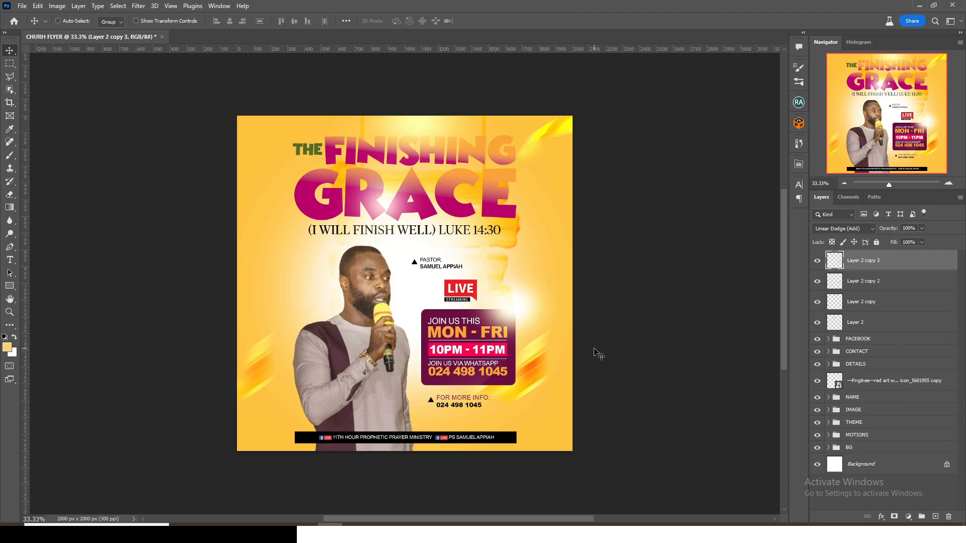
{"action": "left_click_drag", "start_coordinate": [419, 324], "coordinate": [319, 332]}
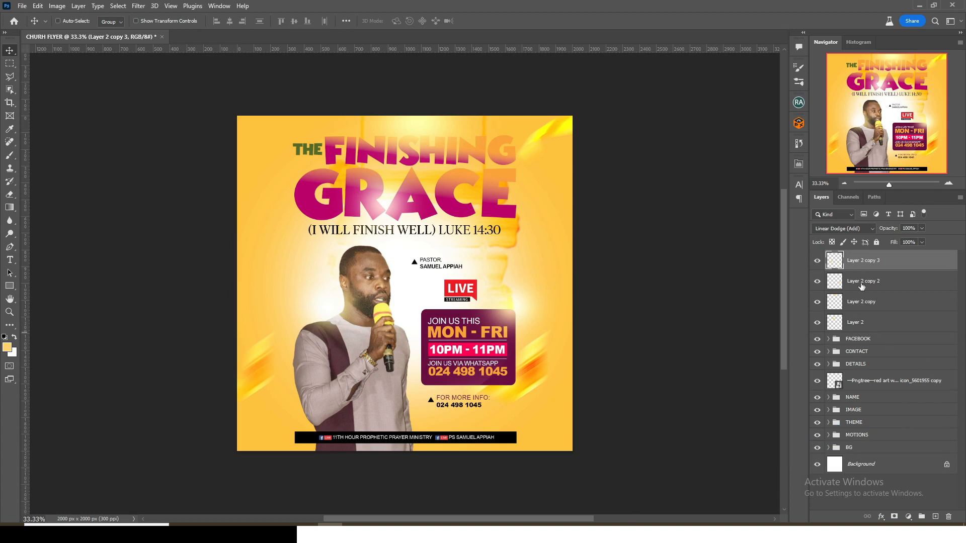
- Group the four glow layers and name the group GLOW
{"action": "left_click", "coordinate": [861, 321], "text": "shift"}
{"action": "key", "text": "ctrl+g"}
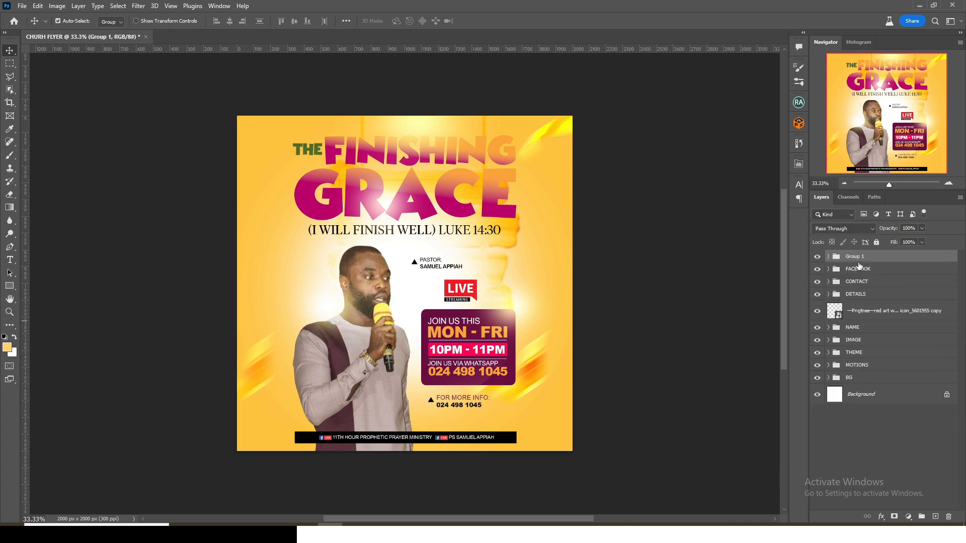
{"action": "double_click", "coordinate": [855, 259]}
{"action": "key", "text": "Return"}
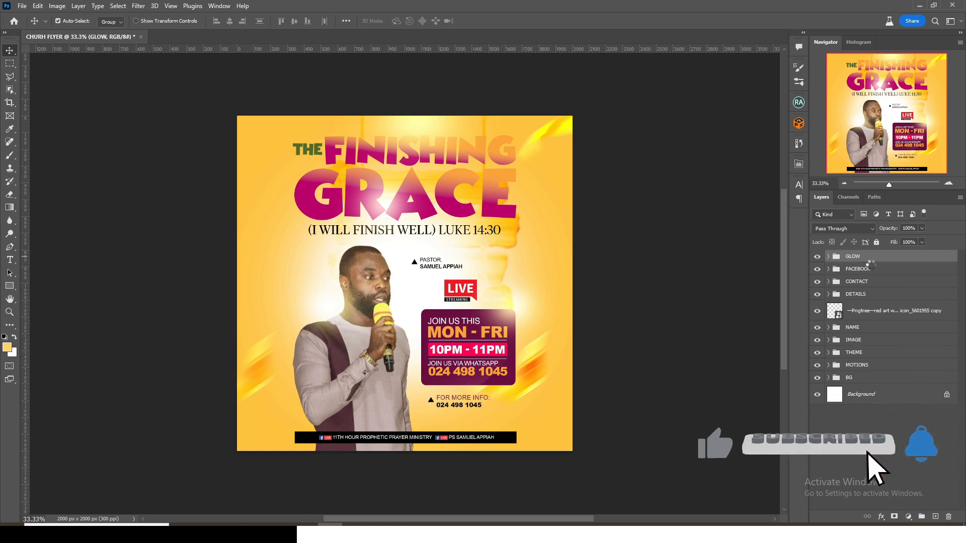
- Stamp all visible layers into a new top layer and convert it to a smart object
{"action": "key", "text": "Delete"}
{"action": "right_click", "coordinate": [870, 261]}
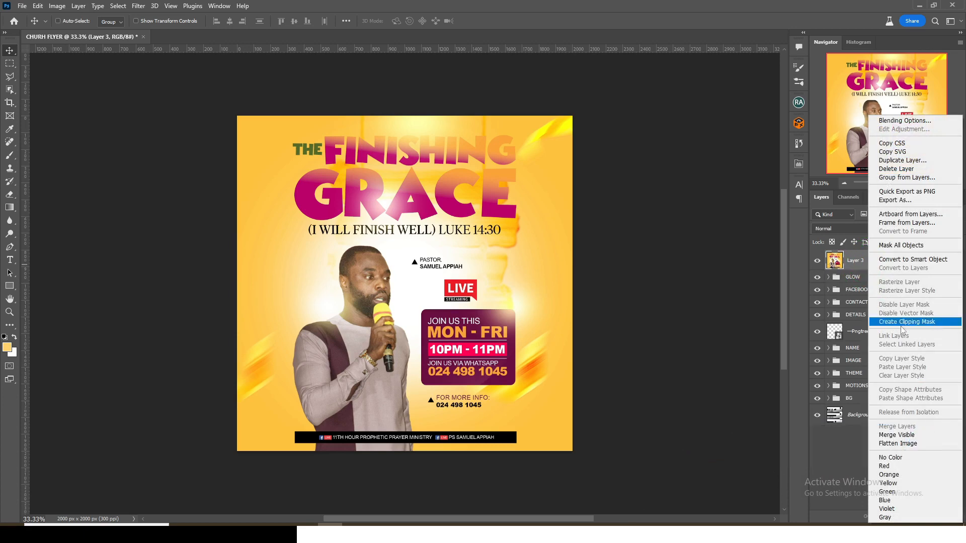
{"action": "left_click", "coordinate": [910, 261]}
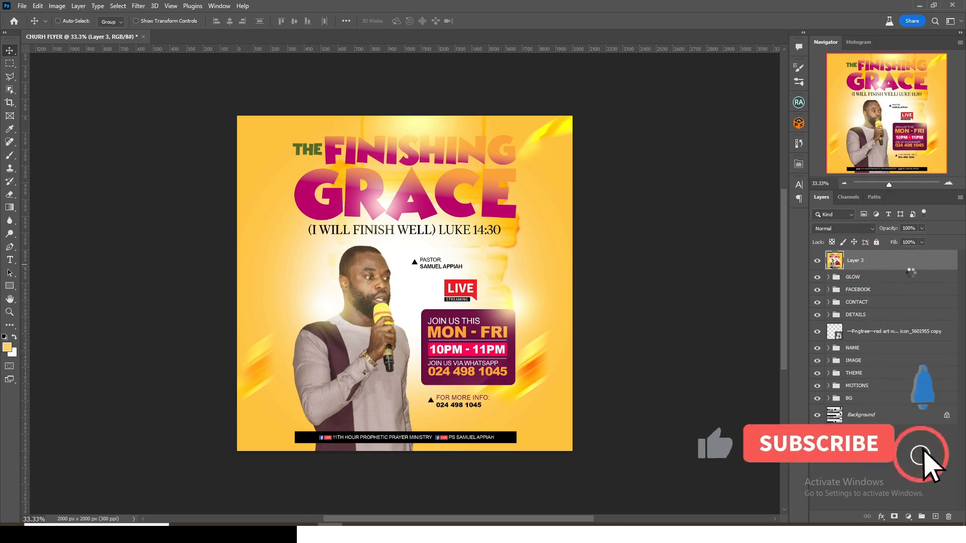
- Start the Camera Raw Filter on the merged flyer layer and set Tint to +20 and Contrast to +30
{"action": "left_click", "coordinate": [139, 6]}
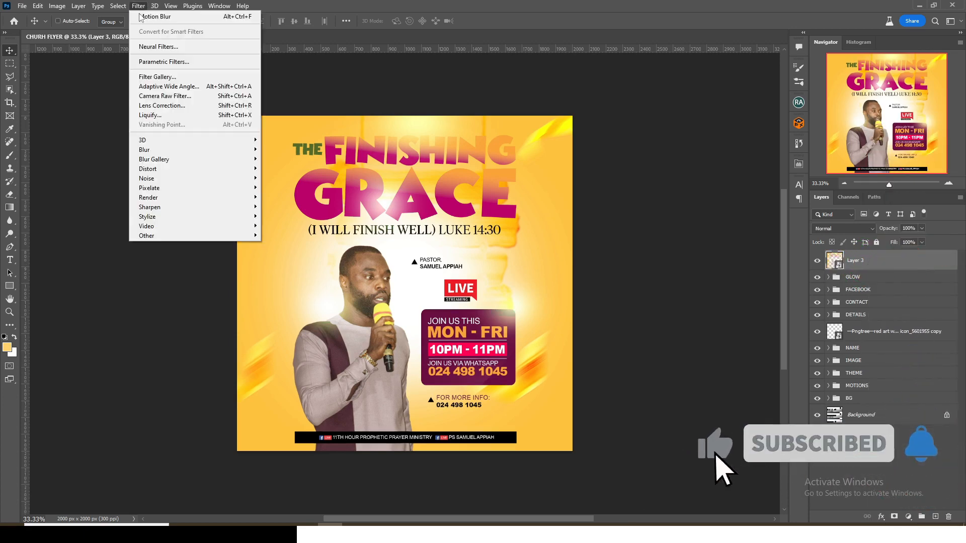
{"action": "left_click", "coordinate": [151, 97]}
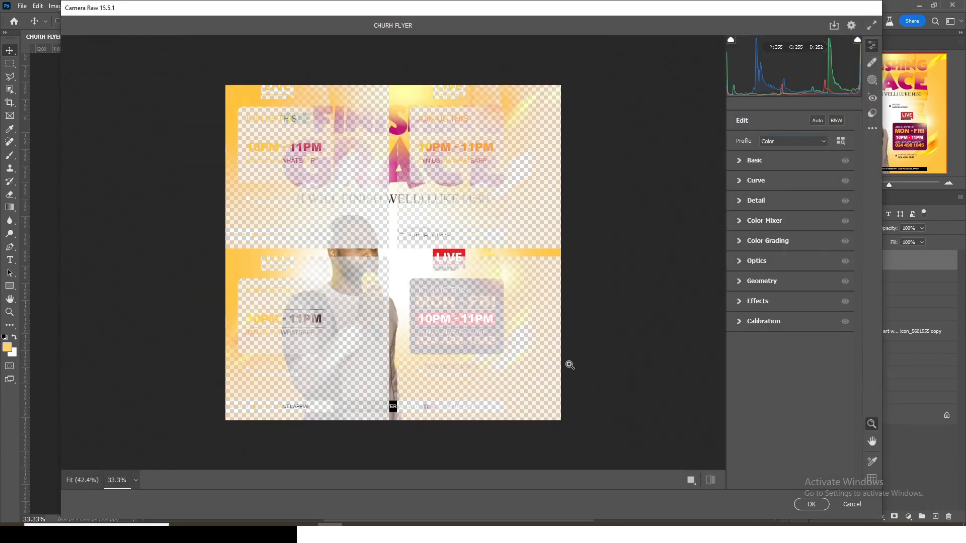
{"action": "left_click", "coordinate": [690, 480]}
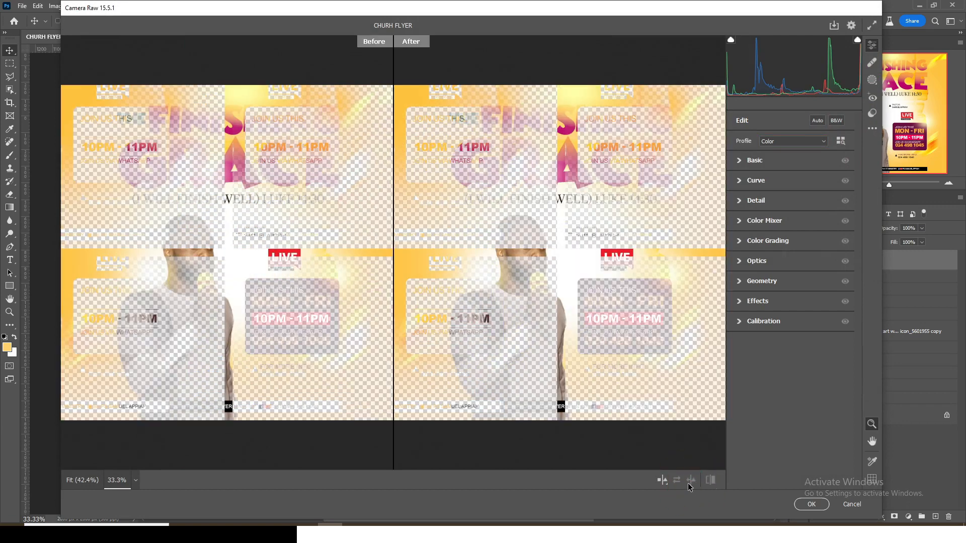
{"action": "left_click", "coordinate": [662, 480]}
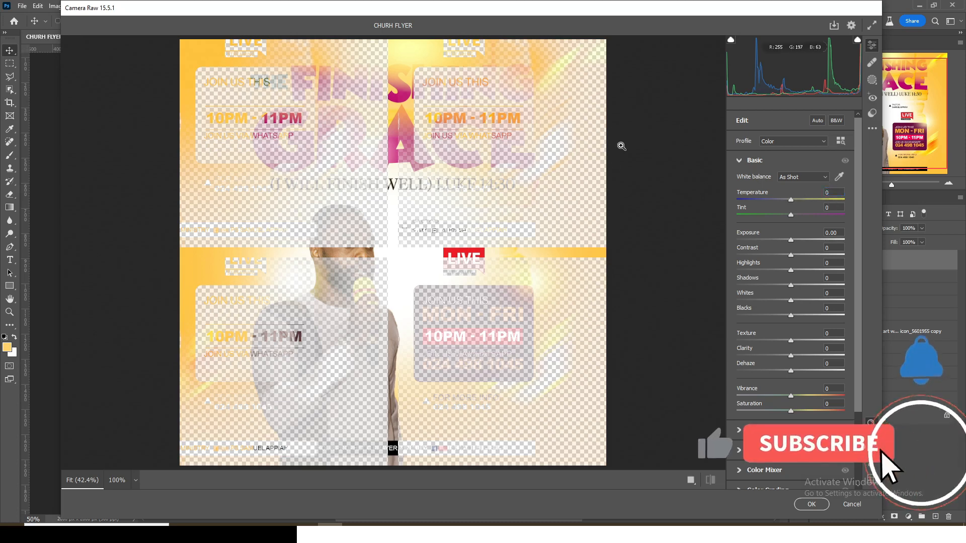
{"action": "left_click", "coordinate": [830, 207]}
{"action": "type", "text": "20"}
{"action": "key", "text": "Return"}
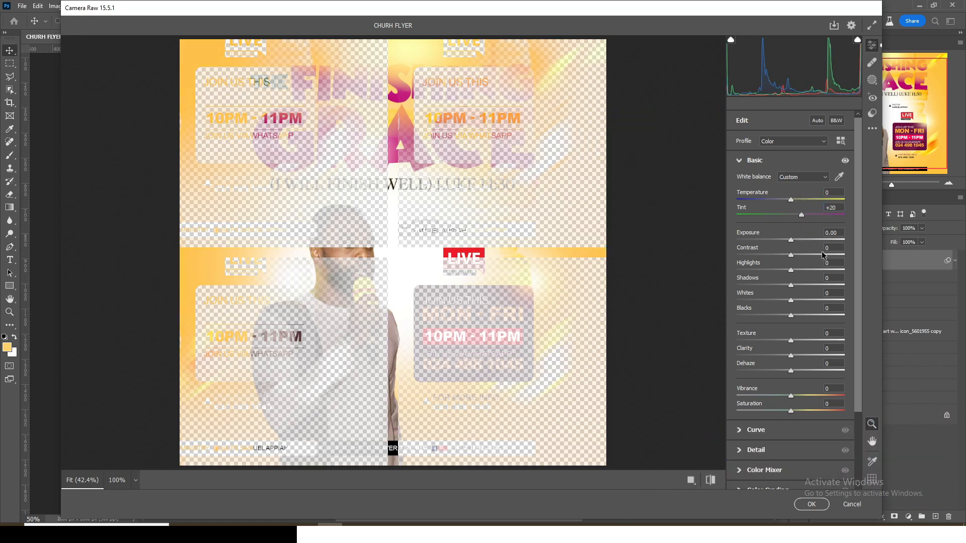
{"action": "type", "text": "30"}
{"action": "key", "text": "Return"}
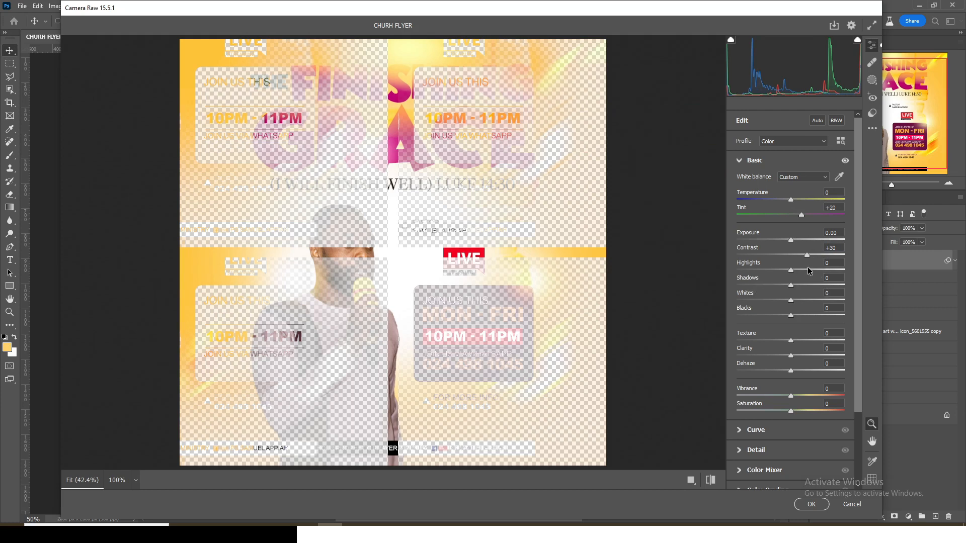
- Set the Camera Raw Highlights to -1, Whites to +34, and Blacks to -2
{"action": "type", "text": "-1"}
{"action": "key", "text": "Return"}
{"action": "type", "text": "34"}
{"action": "key", "text": "Return"}
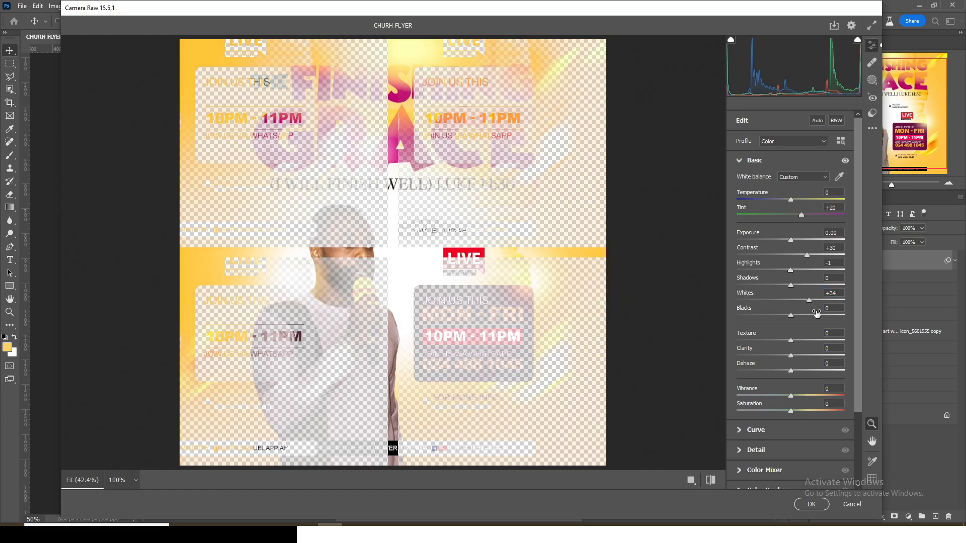
{"action": "left_click", "coordinate": [835, 309]}
{"action": "type", "text": "-2"}
- Set Texture to +3, Clarity to +2, and Dehaze to +8, apply the filter, and compare the flyer with and without the merged layer
{"action": "left_click", "coordinate": [808, 348]}
{"action": "type", "text": "2"}
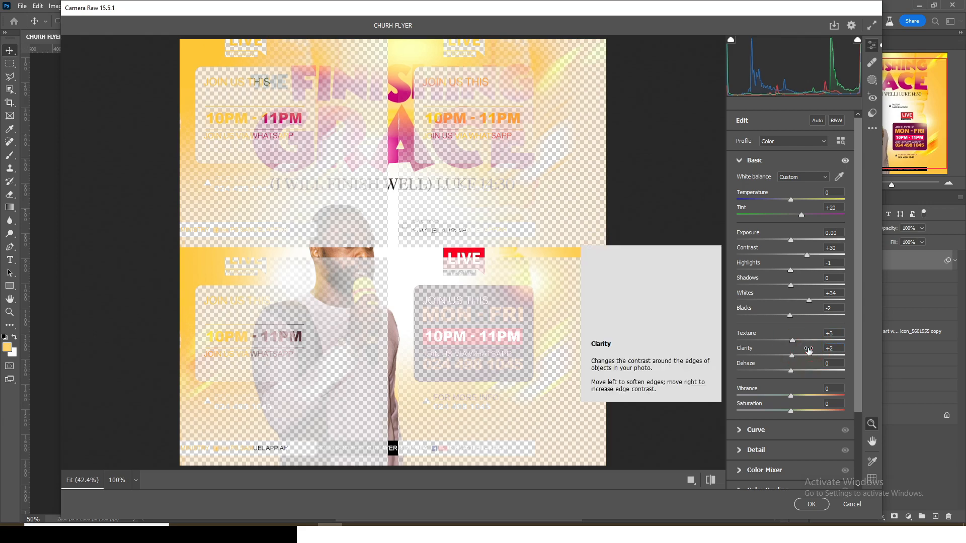
{"action": "left_click", "coordinate": [804, 364]}
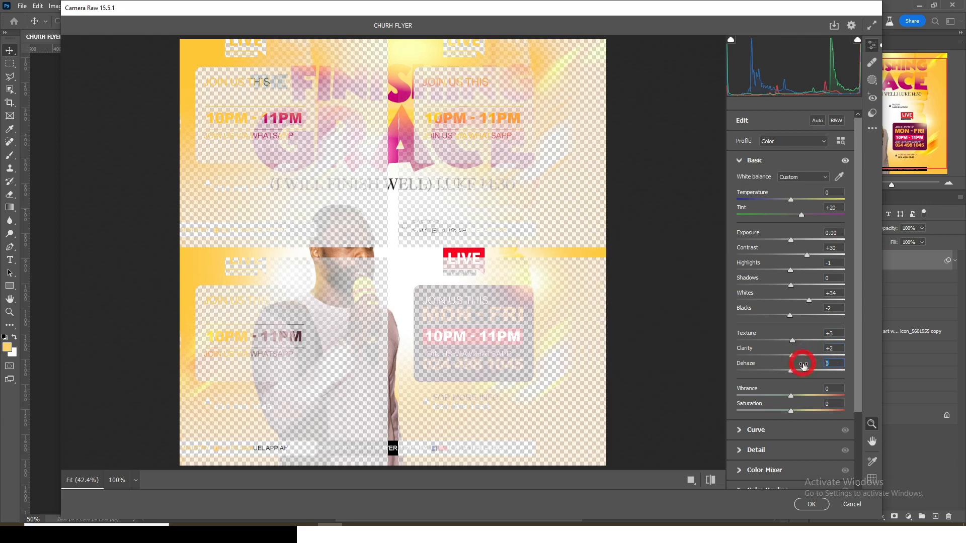
{"action": "key", "text": "Return"}
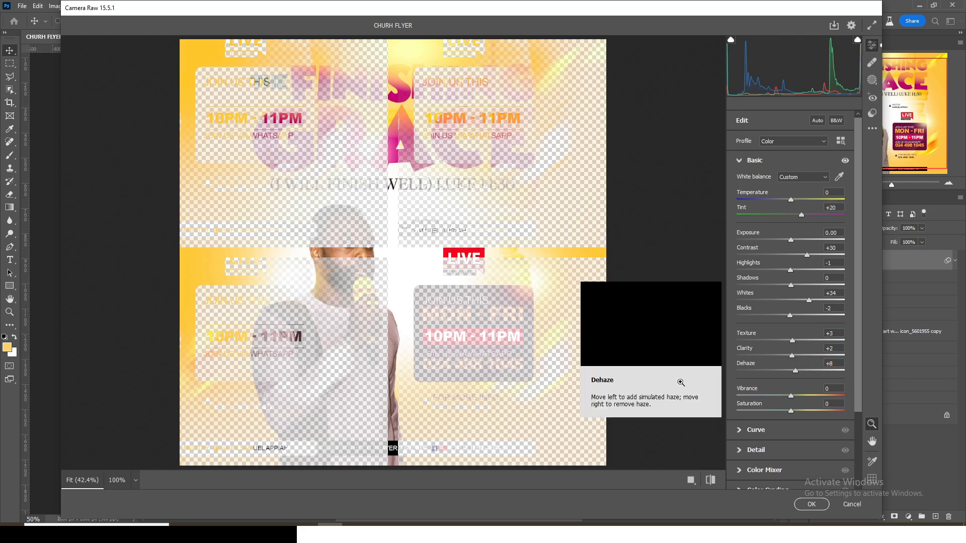
{"action": "left_click", "coordinate": [809, 504]}
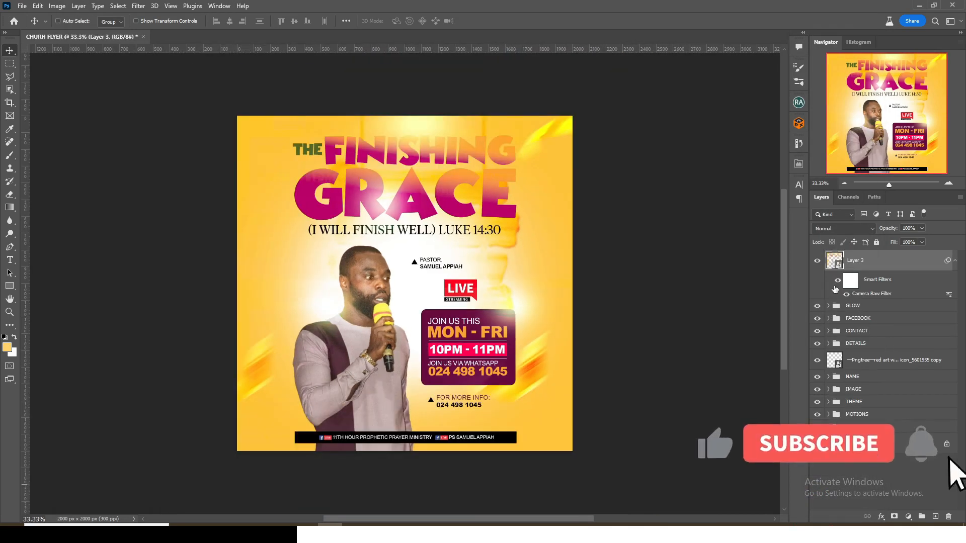
{"action": "left_click", "coordinate": [816, 260]}
{"action": "left_click", "coordinate": [817, 260]}
{"action": "left_click", "coordinate": [955, 261]}
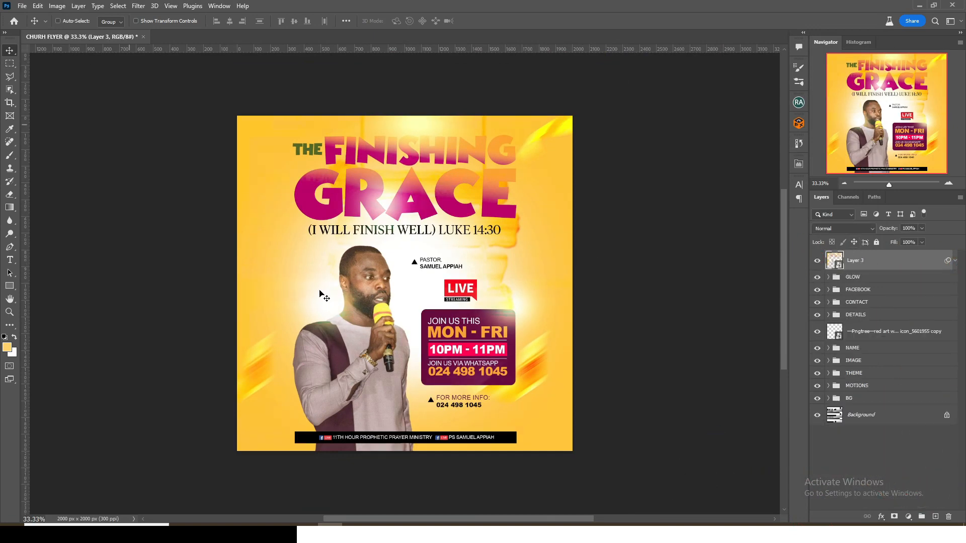
- Draw a small triangle about 39 × 34 px on the yellow background left of the pastor's head and fill it black
{"action": "left_click", "coordinate": [9, 285]}
{"action": "right_click", "coordinate": [9, 286]}
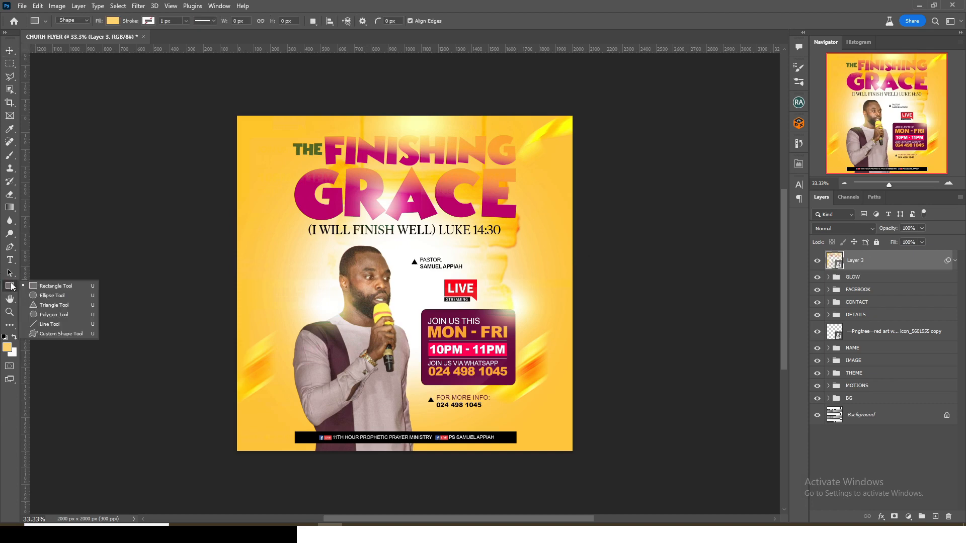
{"action": "left_click", "coordinate": [45, 306]}
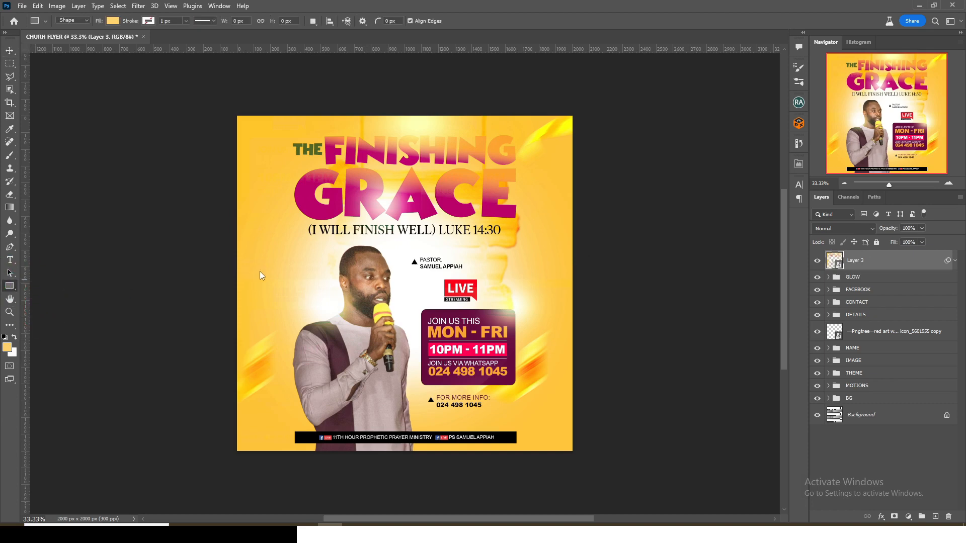
{"action": "left_click_drag", "start_coordinate": [261, 275], "coordinate": [268, 288]}
{"action": "left_click", "coordinate": [830, 261]}
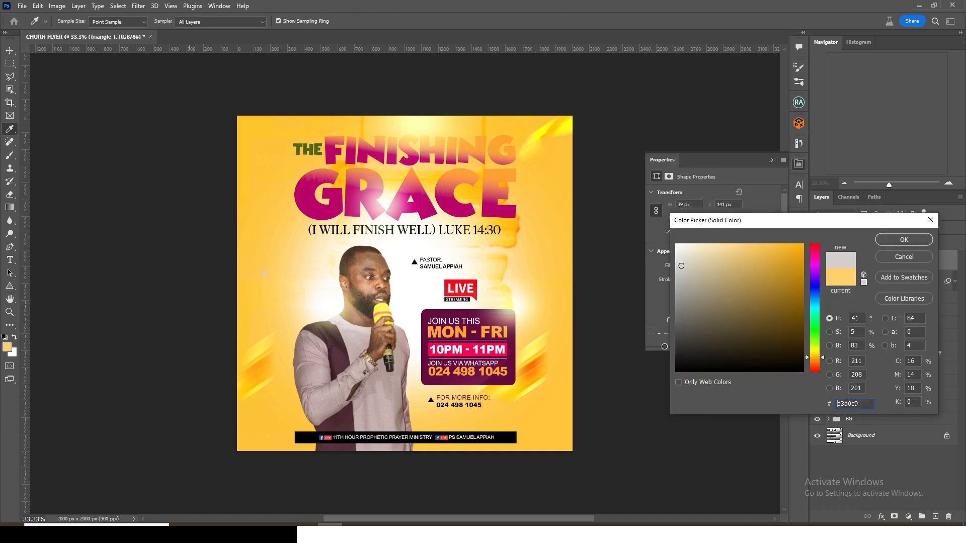
{"action": "left_click_drag", "start_coordinate": [688, 349], "coordinate": [661, 391]}
{"action": "key", "text": "Return"}
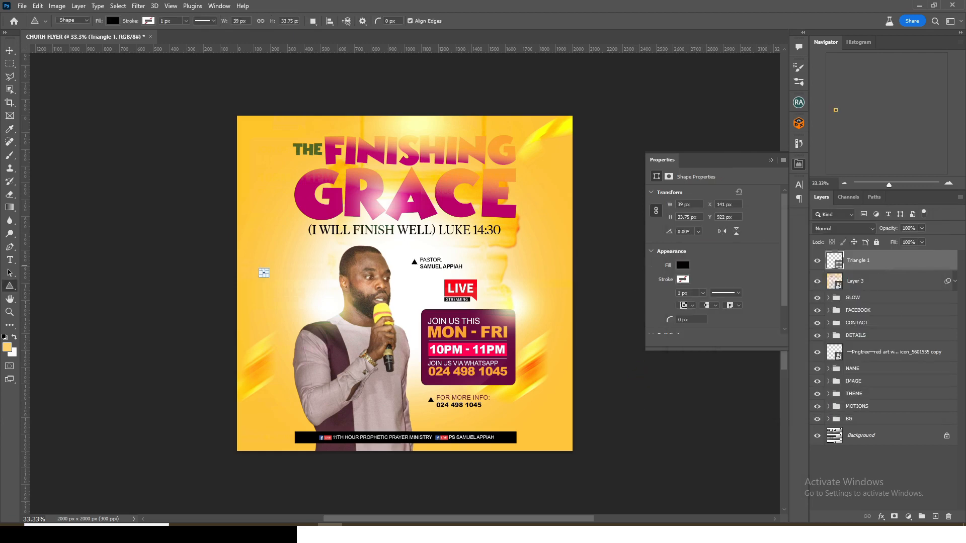
- Duplicate the black triangle four times, move one copy straight up about 258 px, and distribute all five evenly in a vertical column
{"action": "key", "text": "ctrl+j"}
{"action": "key", "text": "ctrl+j"}
{"action": "key", "text": "ctrl+j"}
{"action": "key", "text": "ctrl+j"}
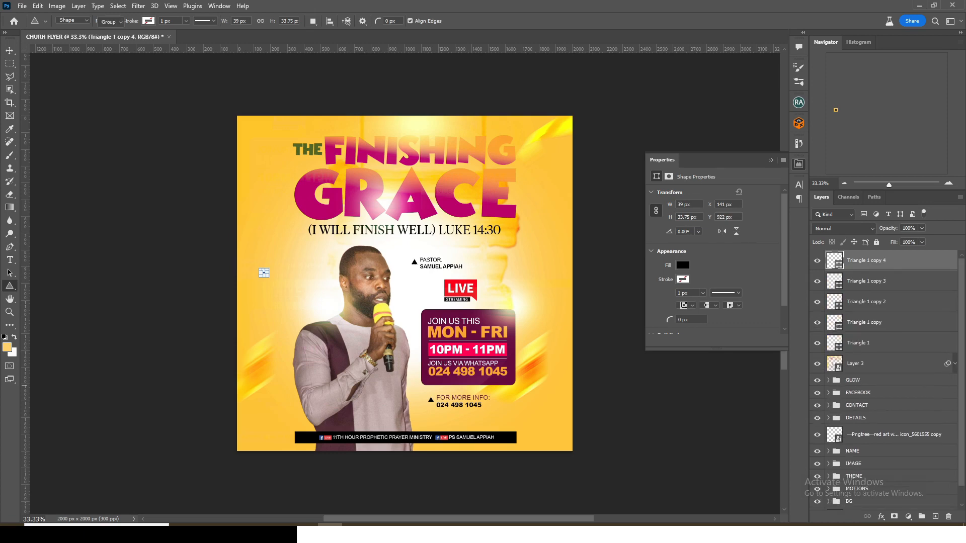
{"action": "left_click", "coordinate": [9, 50]}
{"action": "left_click_drag", "start_coordinate": [267, 237], "coordinate": [268, 194]}
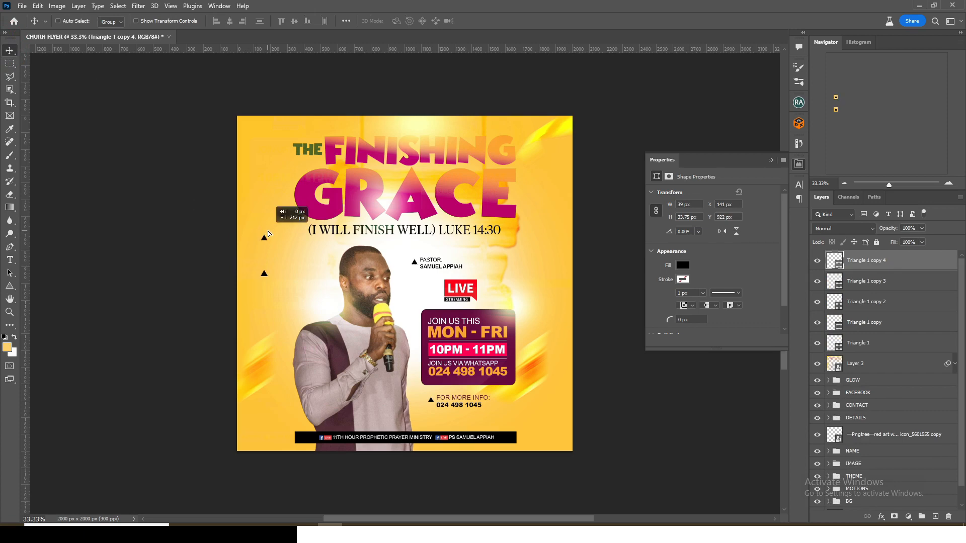
{"action": "left_click", "coordinate": [856, 348], "text": "shift"}
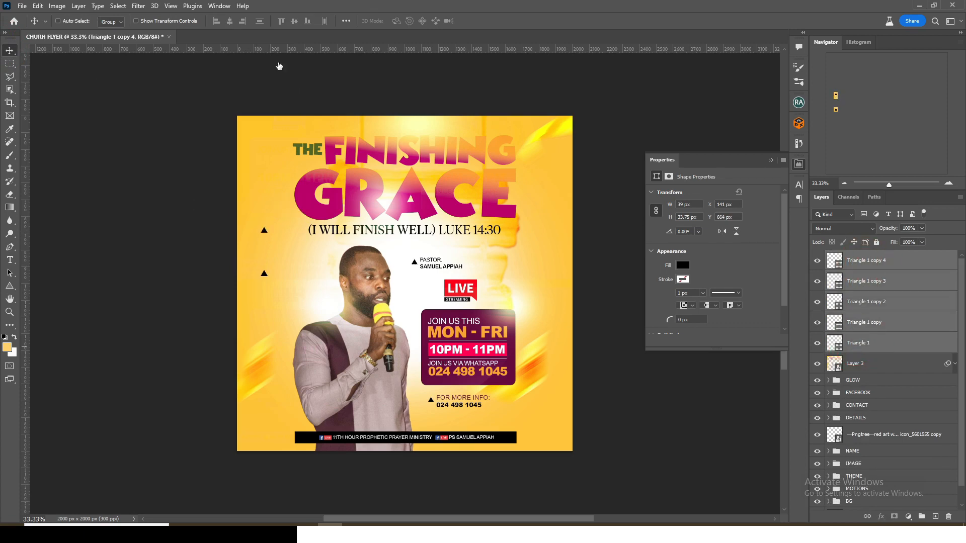
{"action": "left_click", "coordinate": [259, 22]}
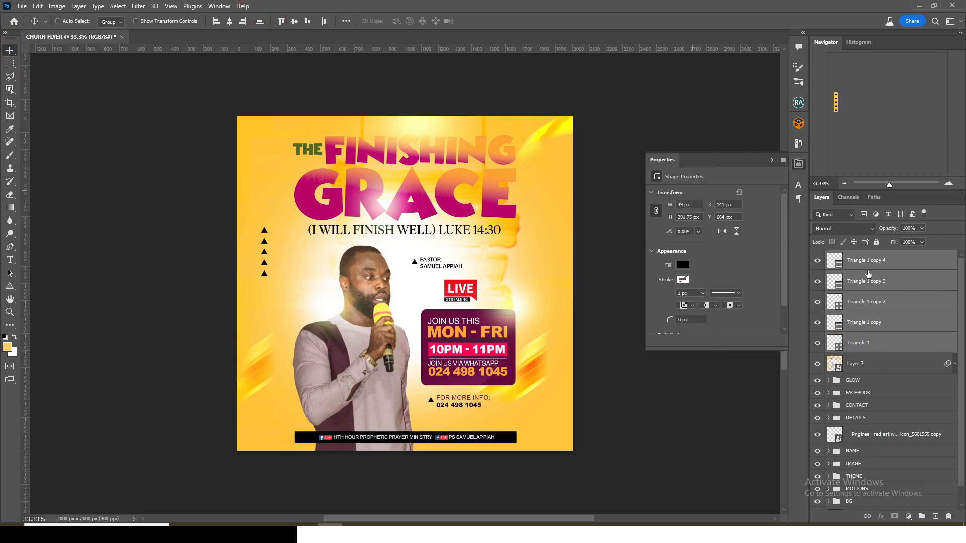
- Group the five triangle layers and name the group EXTRA
{"action": "key", "text": "ctrl+g"}
{"action": "double_click", "coordinate": [857, 257]}
{"action": "type", "text": "EXTRA"}
{"action": "key", "text": "Return"}
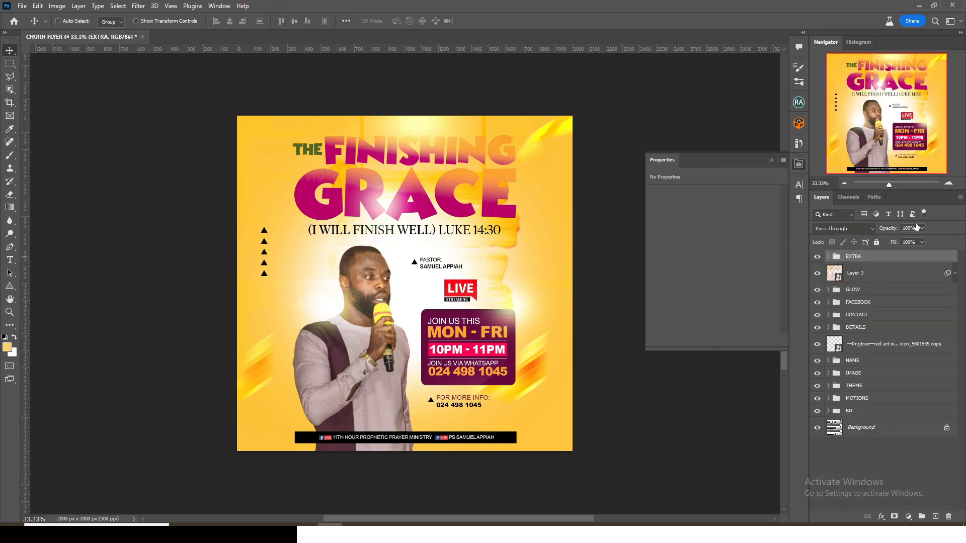
- Set the EXTRA group's opacity to 65% and, using the guides, move the triangle column beside the pastor's head in line with the title's edge
{"action": "left_click_drag", "start_coordinate": [922, 240], "coordinate": [907, 242]}
{"action": "key", "text": "ctrl+semicolon"}
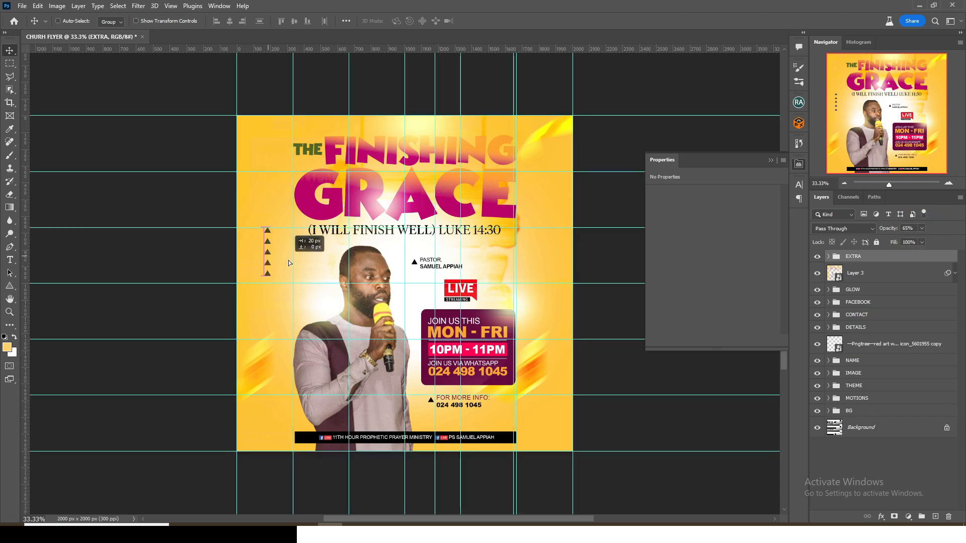
{"action": "left_click_drag", "start_coordinate": [283, 262], "coordinate": [300, 277]}
{"action": "key", "text": "ctrl+semicolon"}
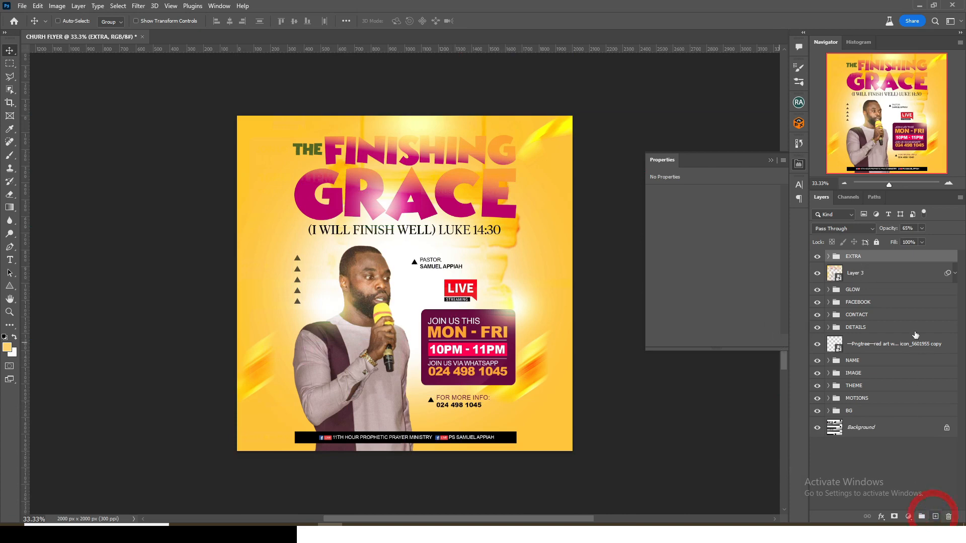
- On a new layer above EXTRA, paint one soft 400 px brush dab over the triangles in a light color sampled beside them
{"action": "left_click", "coordinate": [935, 516]}
{"action": "key", "text": "b"}
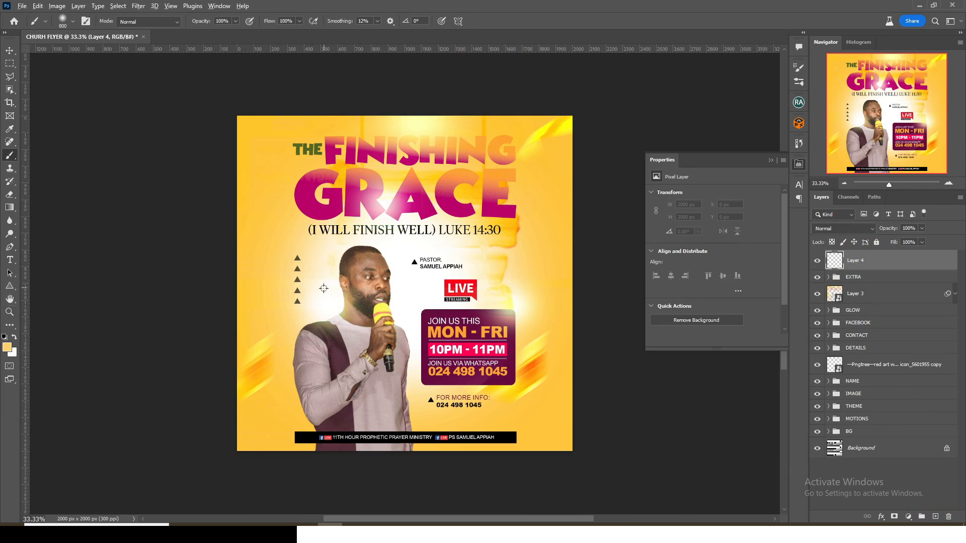
{"action": "left_click", "coordinate": [308, 278], "text": "alt"}
{"action": "key", "text": "bracketleft"}
{"action": "key", "text": "bracketleft"}
{"action": "key", "text": "bracketleft"}
{"action": "key", "text": "bracketleft"}
{"action": "key", "text": "bracketleft"}
{"action": "key", "text": "bracketleft"}
{"action": "key", "text": "bracketright"}
{"action": "key", "text": "bracketright"}
{"action": "left_click", "coordinate": [312, 283]}
{"action": "key", "text": "ctrl+z"}
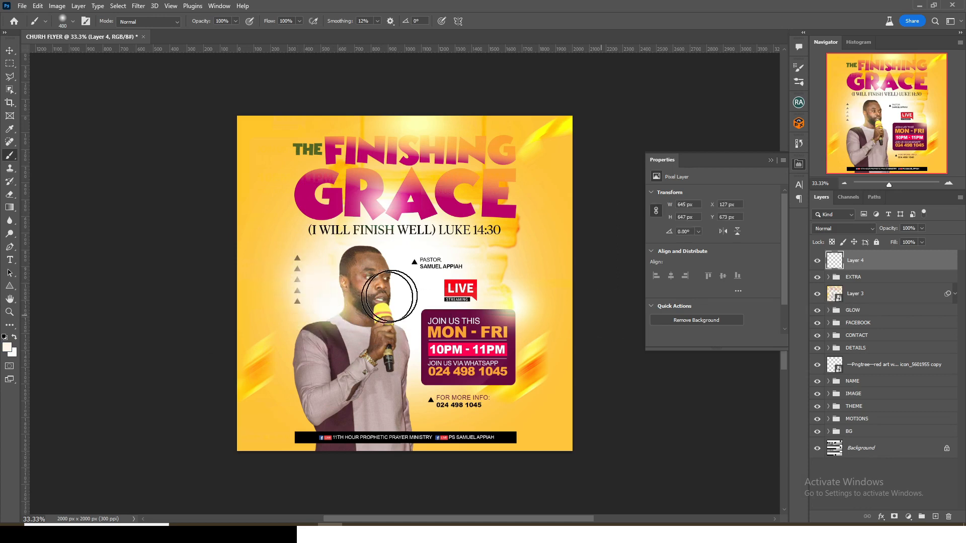
- Narrow the painted glow over the triangles to about 395 px wide and set its blend mode to Screen
{"action": "key", "text": "ctrl+t"}
{"action": "left_click_drag", "start_coordinate": [366, 283], "coordinate": [352, 281]}
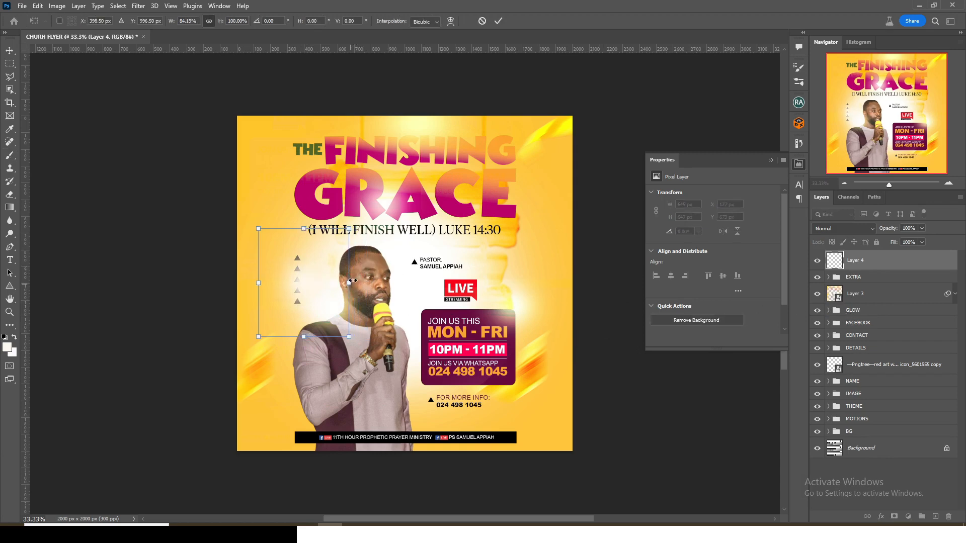
{"action": "key", "text": "Return"}
{"action": "key", "text": "b"}
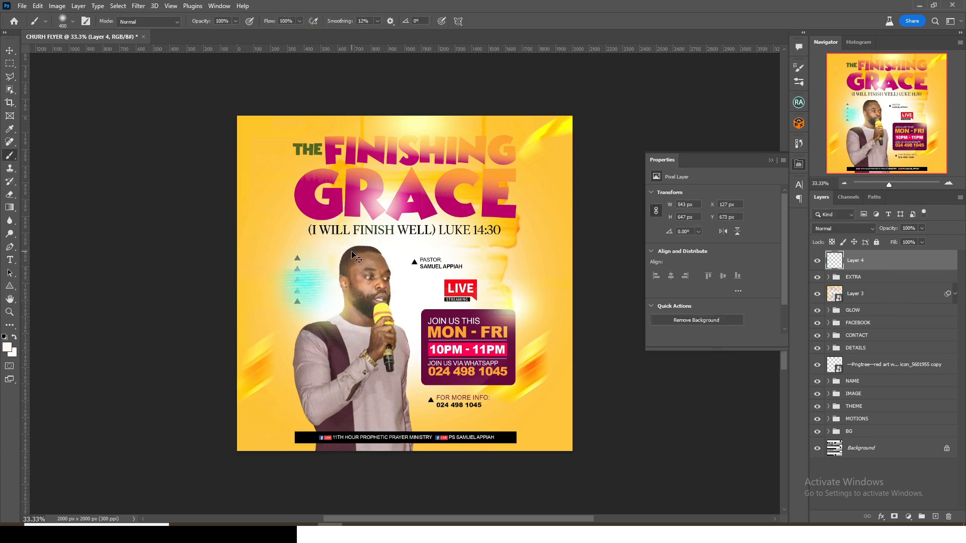
{"action": "key", "text": "ctrl+plus"}
{"action": "key", "text": "ctrl+t"}
{"action": "mouse_move", "coordinate": [325, 282]}
{"action": "left_mouse_down"}
{"action": "mouse_move", "coordinate": [288, 280]}
{"action": "mouse_move", "coordinate": [274, 292]}
{"action": "left_mouse_up"}
{"action": "key", "text": "Return"}
{"action": "key", "text": "ctrl+minus"}
{"action": "left_click", "coordinate": [843, 228]}
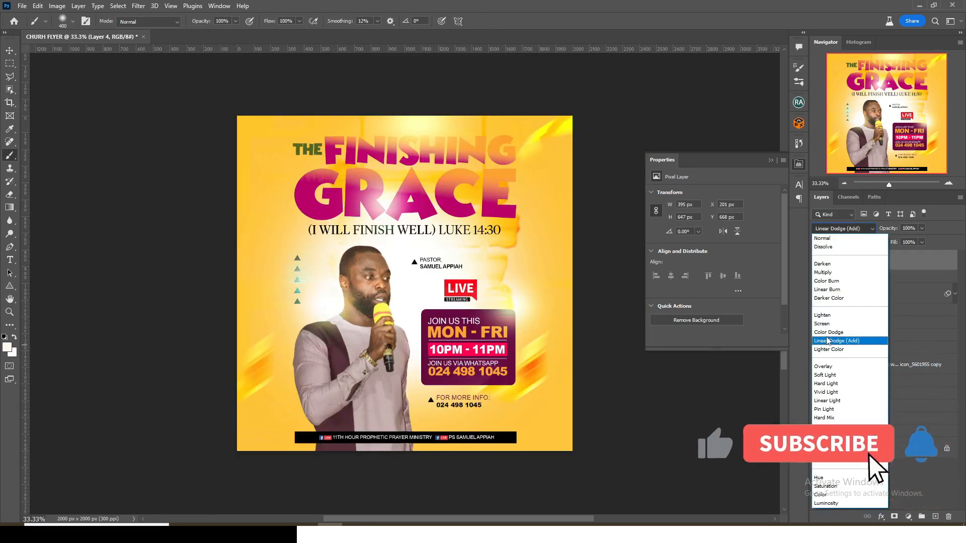
{"action": "left_click", "coordinate": [828, 324]}
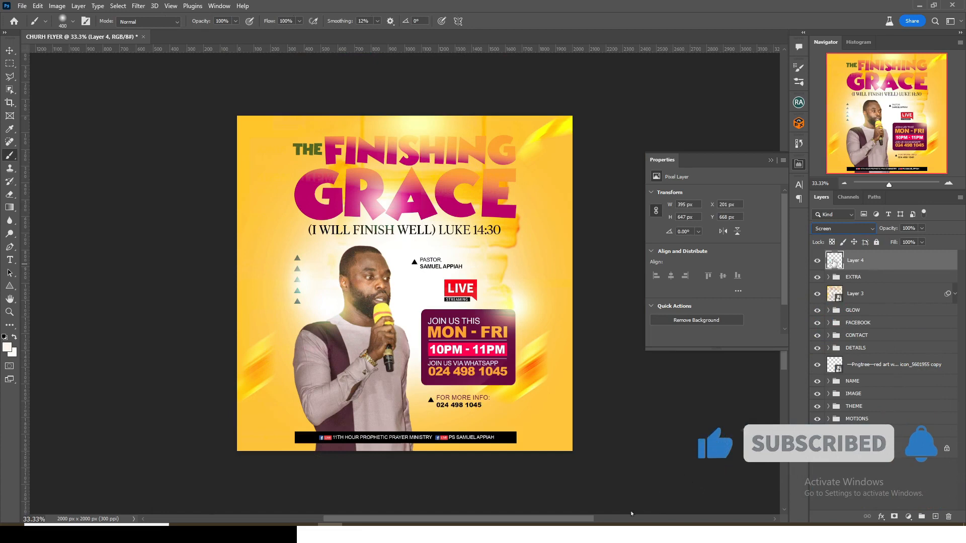
- Add a solid color fill layer above all other layers and make it dark gray
{"action": "key", "text": "ctrl+0"}
{"action": "left_click", "coordinate": [867, 260]}
{"action": "left_click", "coordinate": [908, 517]}
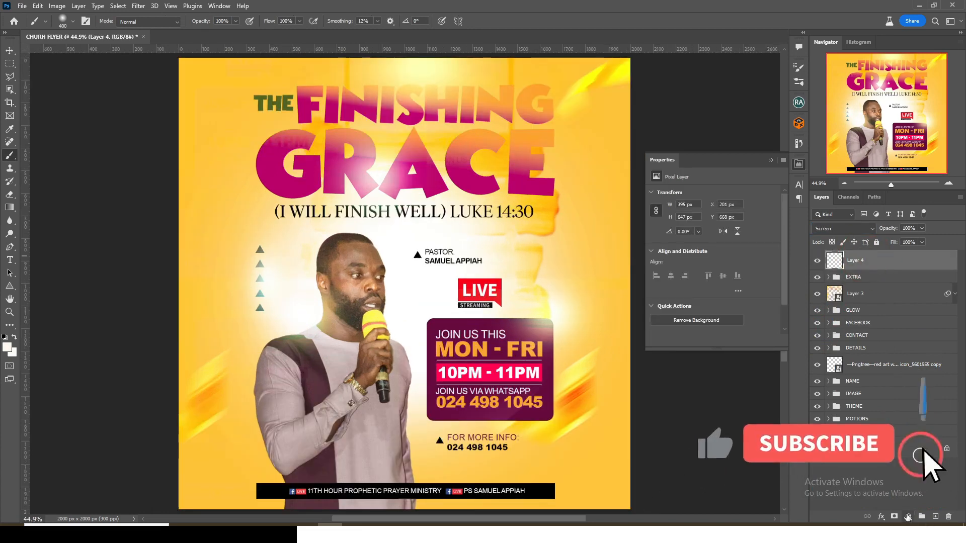
{"action": "left_click", "coordinate": [896, 338]}
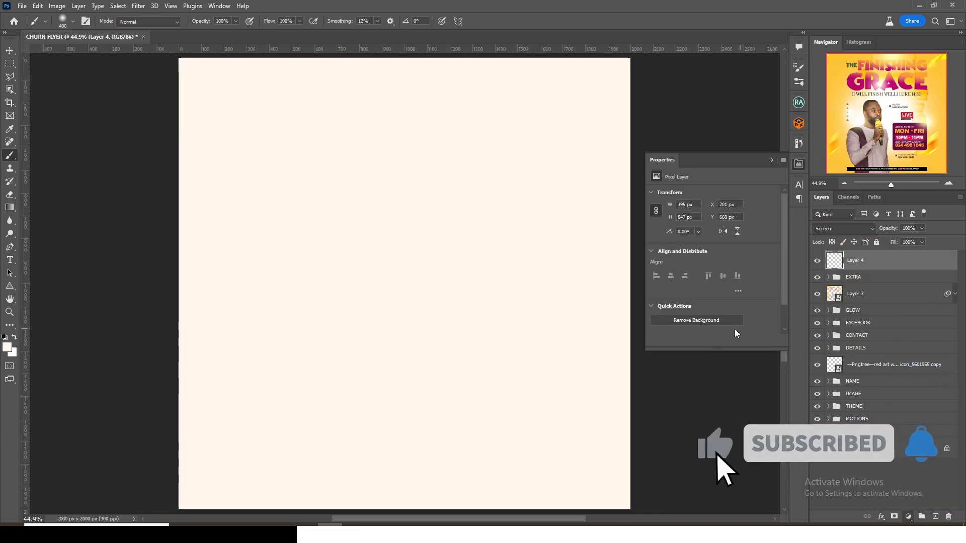
{"action": "left_click_drag", "start_coordinate": [725, 342], "coordinate": [660, 379]}
{"action": "key", "text": "Return"}
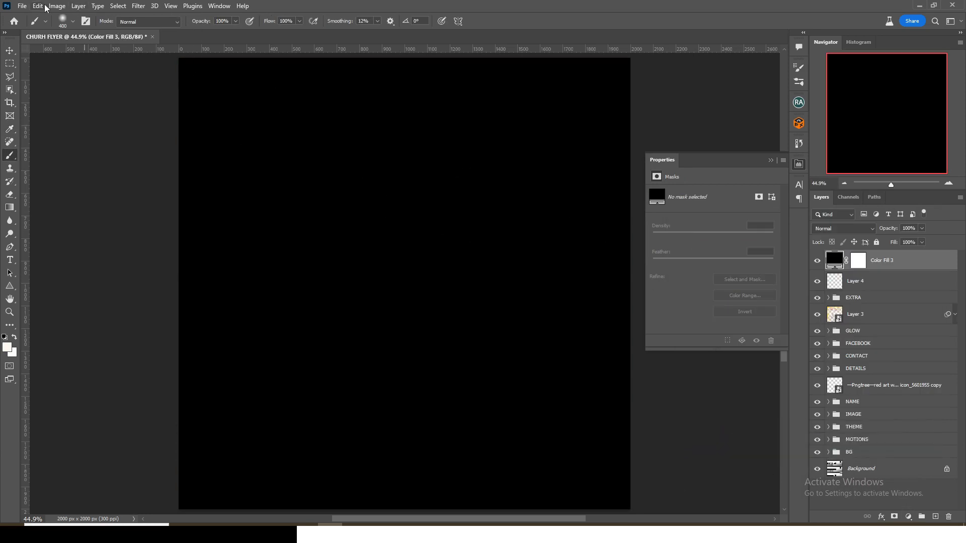
{"action": "double_click", "coordinate": [844, 259]}
{"action": "left_click_drag", "start_coordinate": [678, 330], "coordinate": [662, 334]}
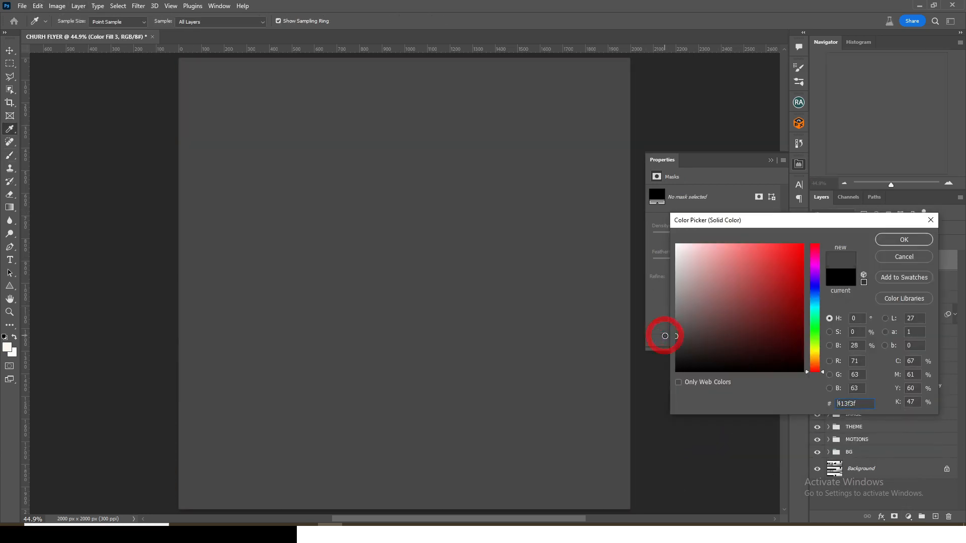
{"action": "left_click", "coordinate": [904, 240]}
{"action": "key", "text": "b"}
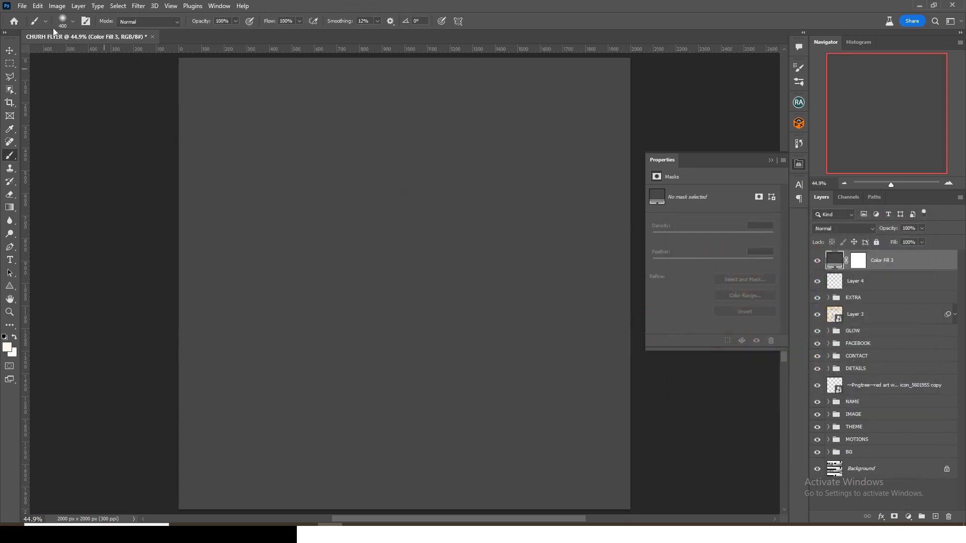
- Set the foreground color to black
{"action": "left_click", "coordinate": [7, 348]}
{"action": "left_click", "coordinate": [677, 380]}
{"action": "key", "text": "Return"}
- Open the Filter Gallery for the gray fill as a smart object and remove the Craquelure and Halftone Pattern effects from the stack
{"action": "left_click", "coordinate": [139, 6]}
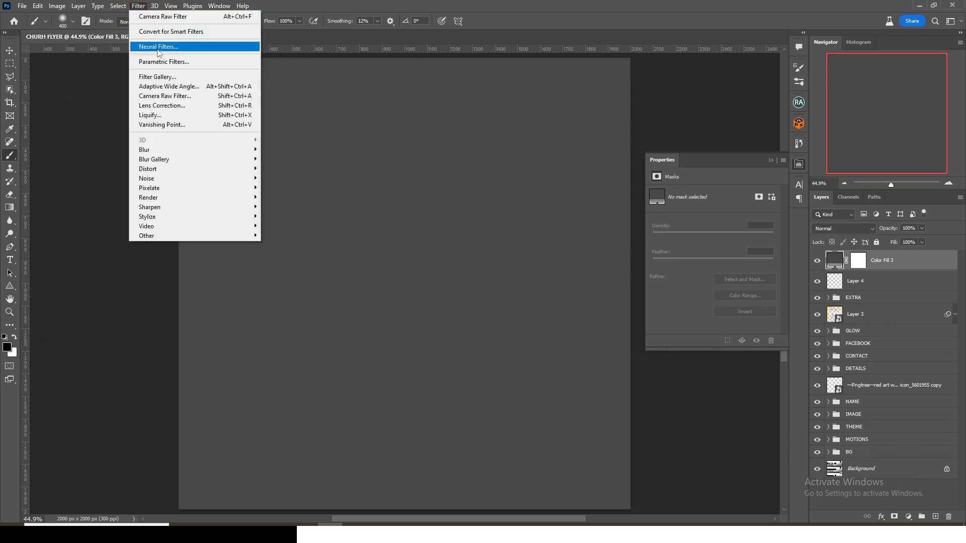
{"action": "left_click", "coordinate": [153, 77]}
{"action": "left_click", "coordinate": [445, 198]}
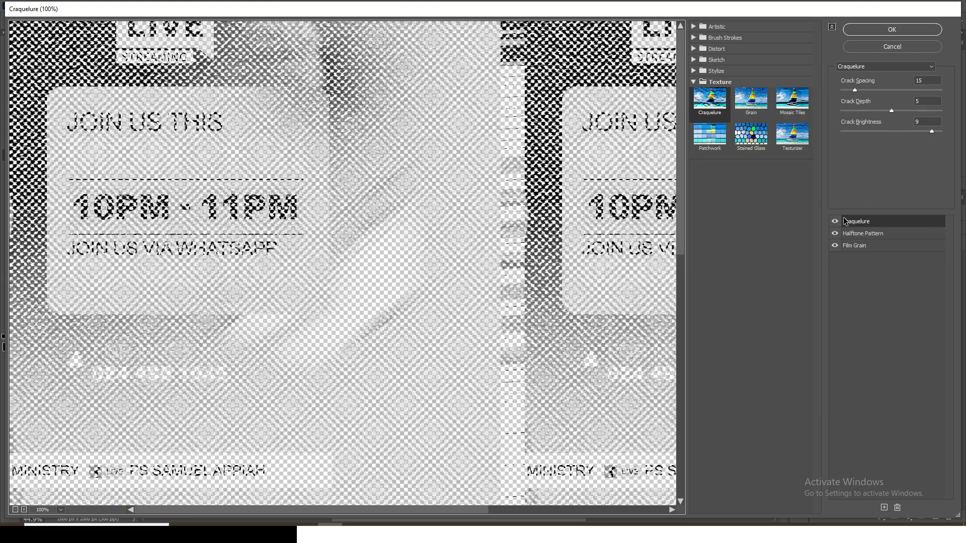
{"action": "left_click", "coordinate": [897, 507]}
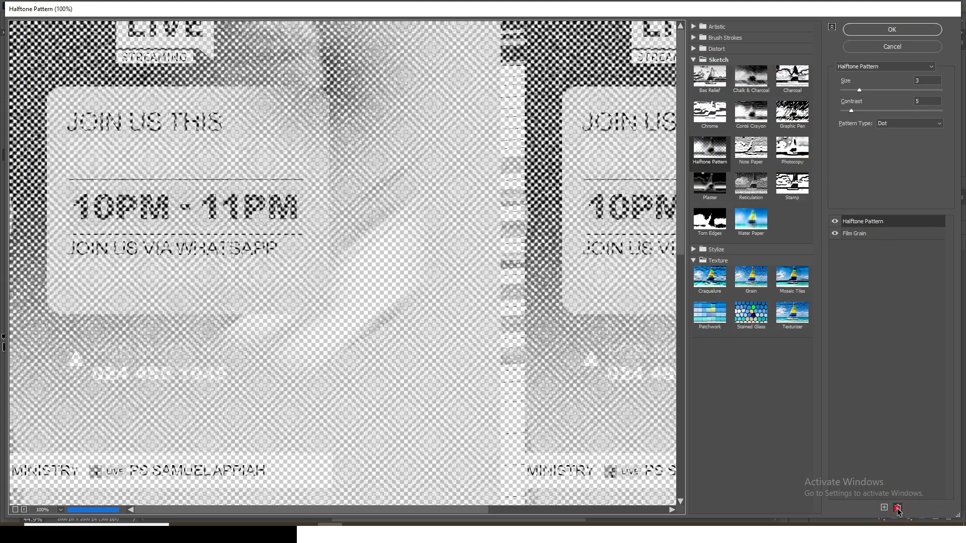
{"action": "left_click", "coordinate": [897, 507]}
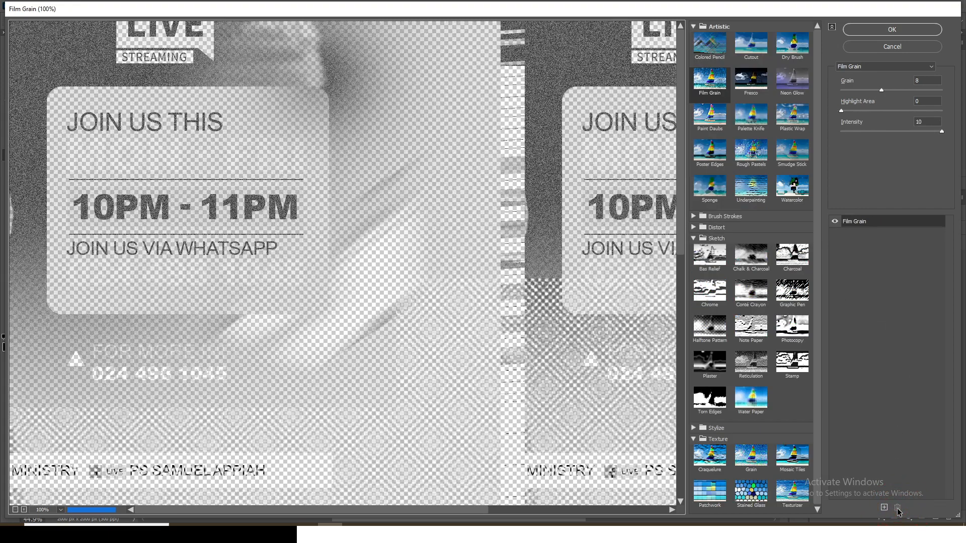
- Replace Film Grain with a Dot Halftone Pattern of Size 2 and Contrast 5, and apply it to the fill layer
{"action": "left_click", "coordinate": [873, 70]}
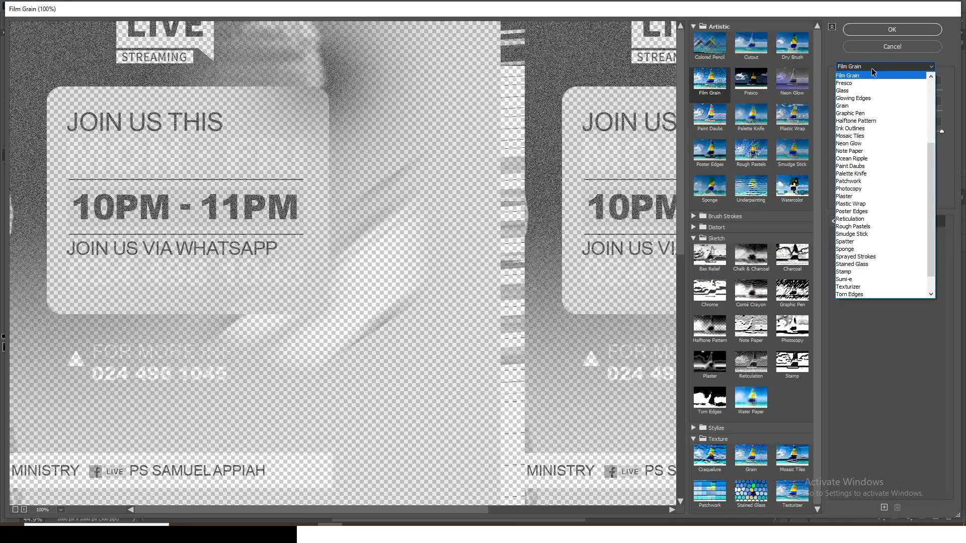
{"action": "left_click", "coordinate": [844, 122]}
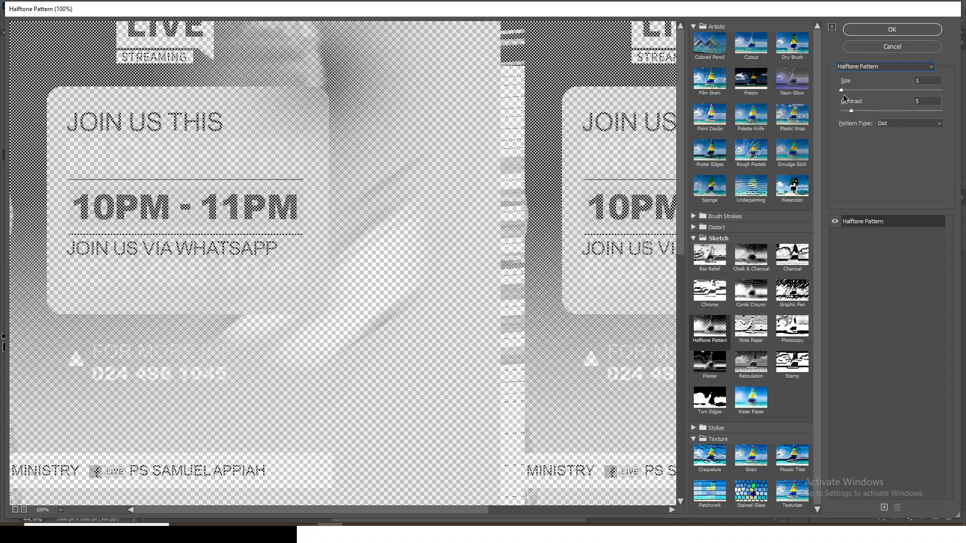
{"action": "left_click_drag", "start_coordinate": [846, 89], "coordinate": [853, 89]}
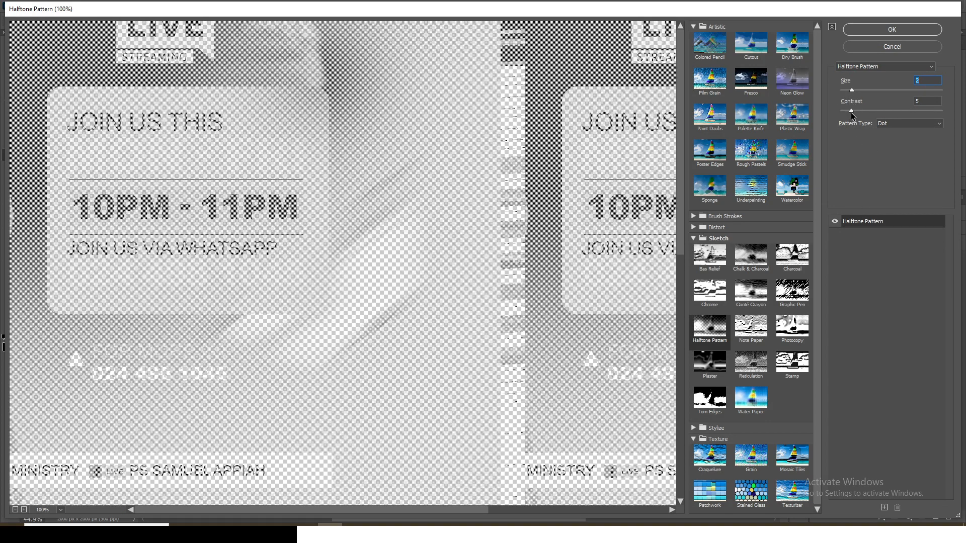
{"action": "left_click", "coordinate": [892, 30]}
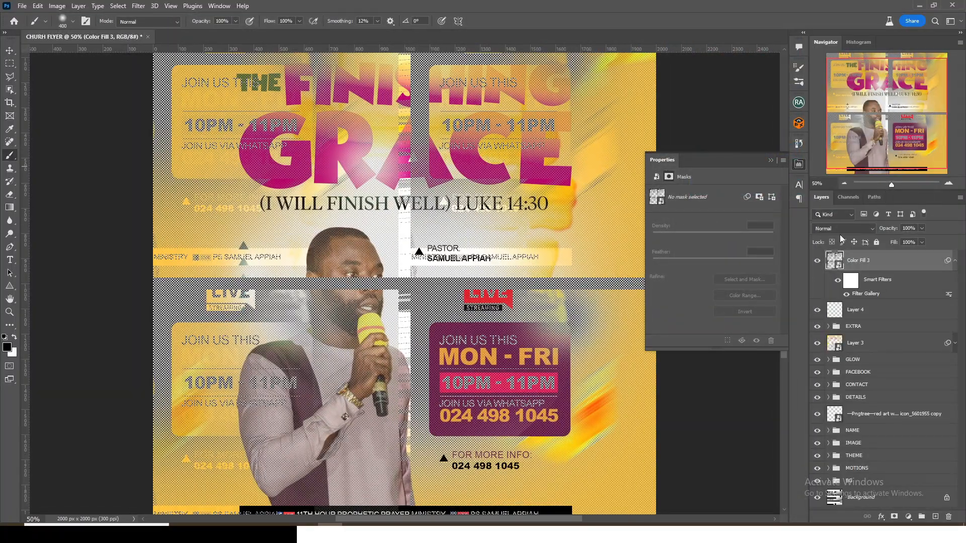
- Set the halftone layer's blend mode to Soft Light and hide its pattern with an inverted, black layer mask
{"action": "left_click", "coordinate": [843, 229]}
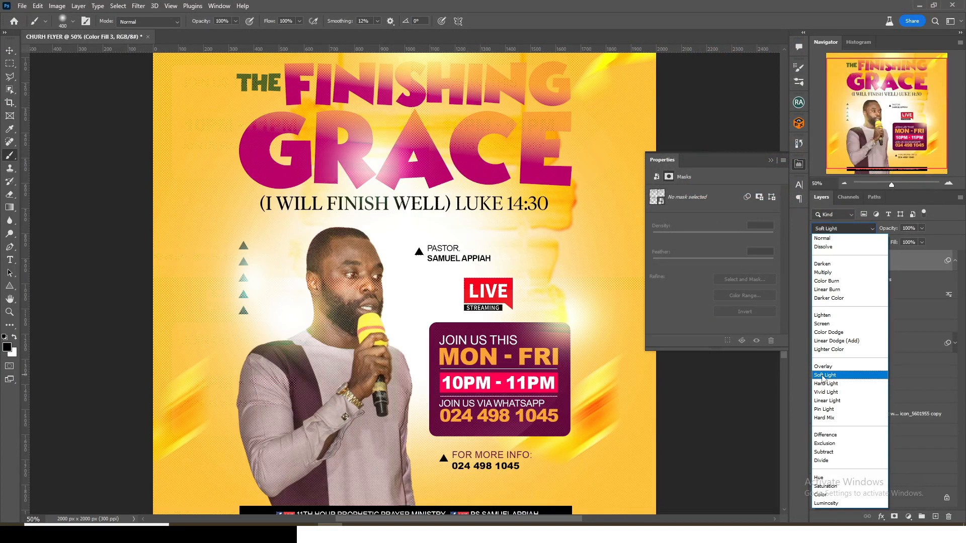
{"action": "left_click", "coordinate": [822, 375]}
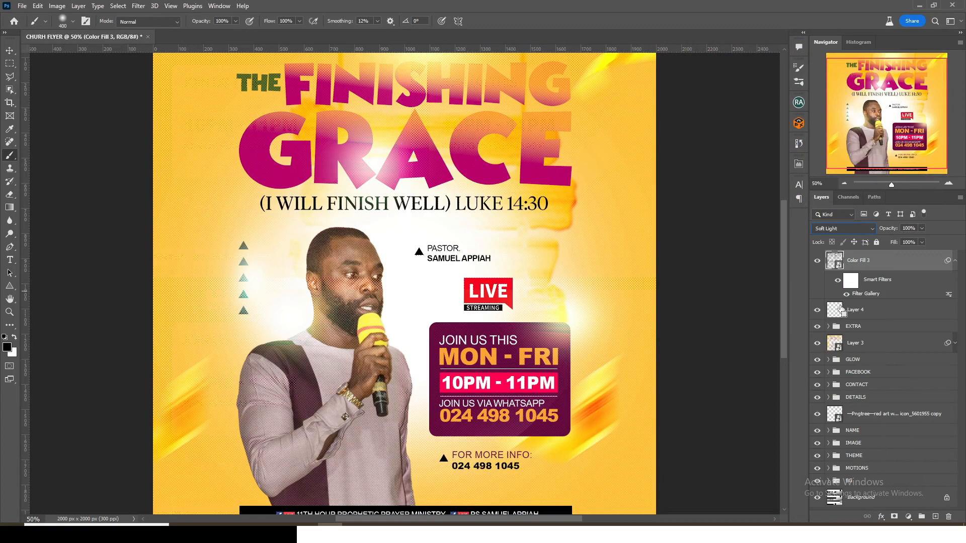
{"action": "key", "text": "ctrl+minus"}
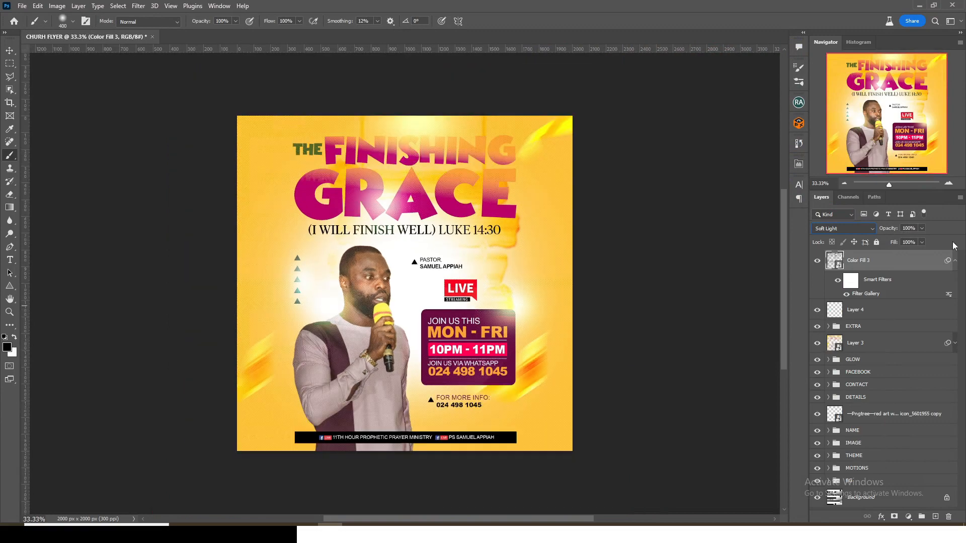
{"action": "left_click", "coordinate": [955, 260]}
{"action": "left_click", "coordinate": [894, 516]}
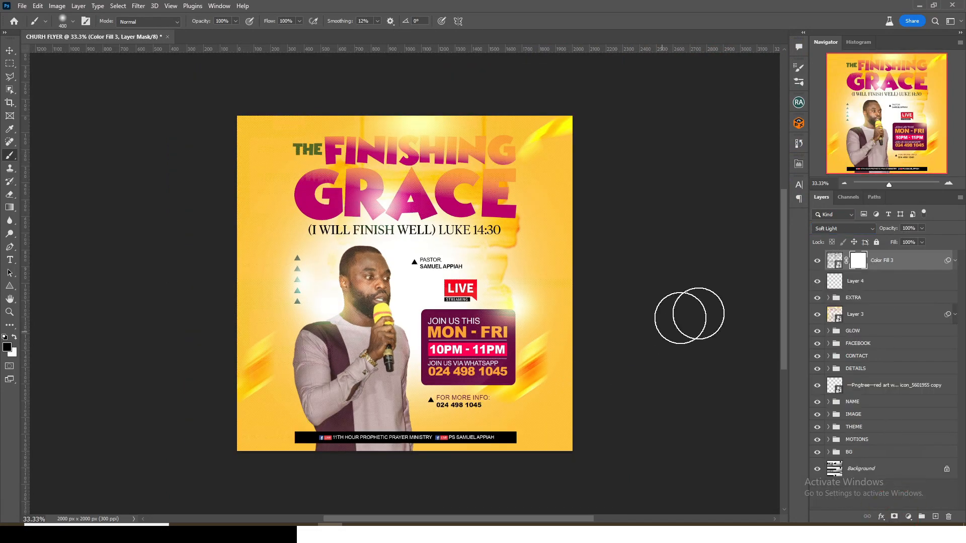
{"action": "key", "text": "ctrl+i"}
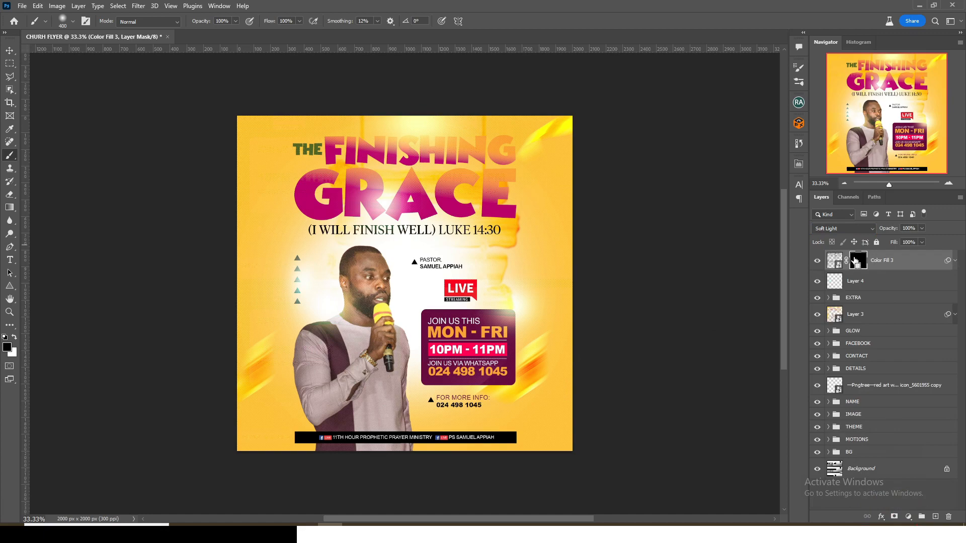
- Paint white on the Color Fill 3 layer mask with a 250 px brush to reveal the halftone across the FINISHING GRACE title
{"action": "key", "text": "ctrl+plus"}
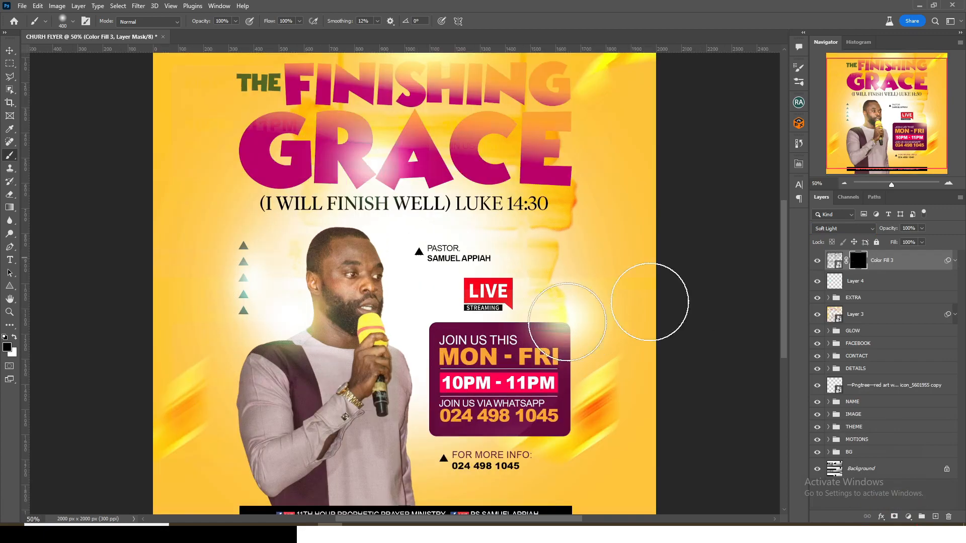
{"action": "scroll", "coordinate": [671, 301], "scroll_direction": "up", "scroll_amount": 3}
{"action": "key", "text": "bracketright"}
{"action": "key", "text": "bracketright"}
{"action": "key", "text": "bracketright"}
{"action": "key", "text": "bracketright"}
{"action": "key", "text": "bracketright"}
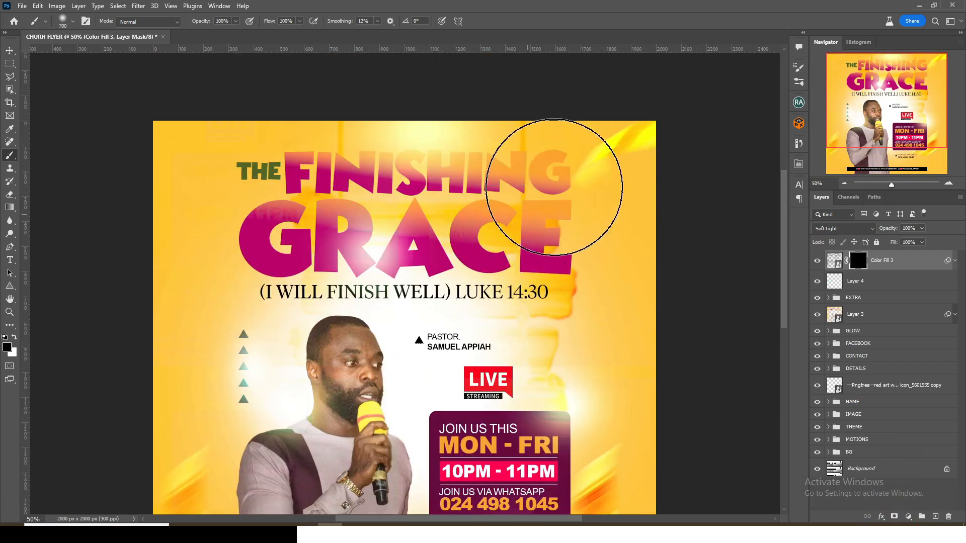
{"action": "key", "text": "bracketleft"}
{"action": "key", "text": "bracketleft"}
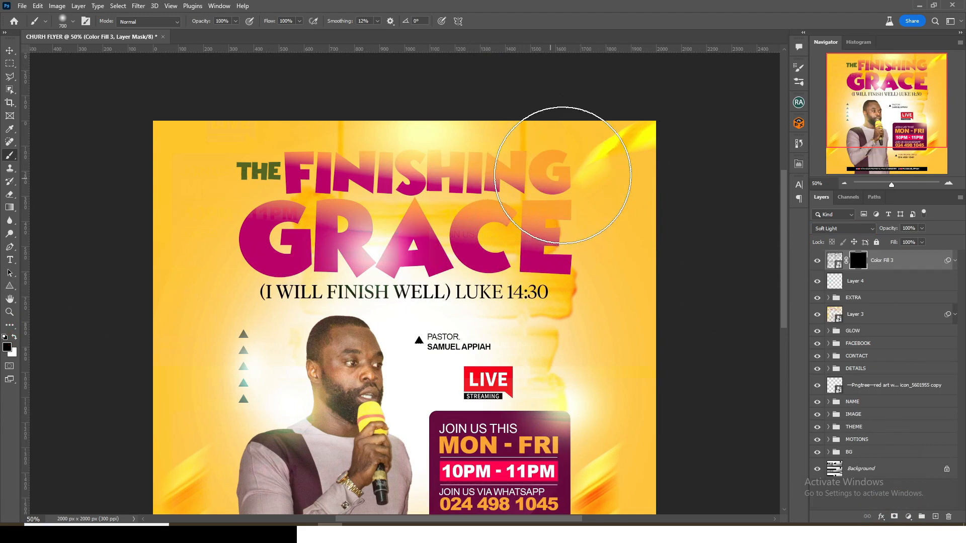
{"action": "key", "text": "bracketleft"}
{"action": "key", "text": "bracketleft"}
{"action": "key", "text": "bracketleft"}
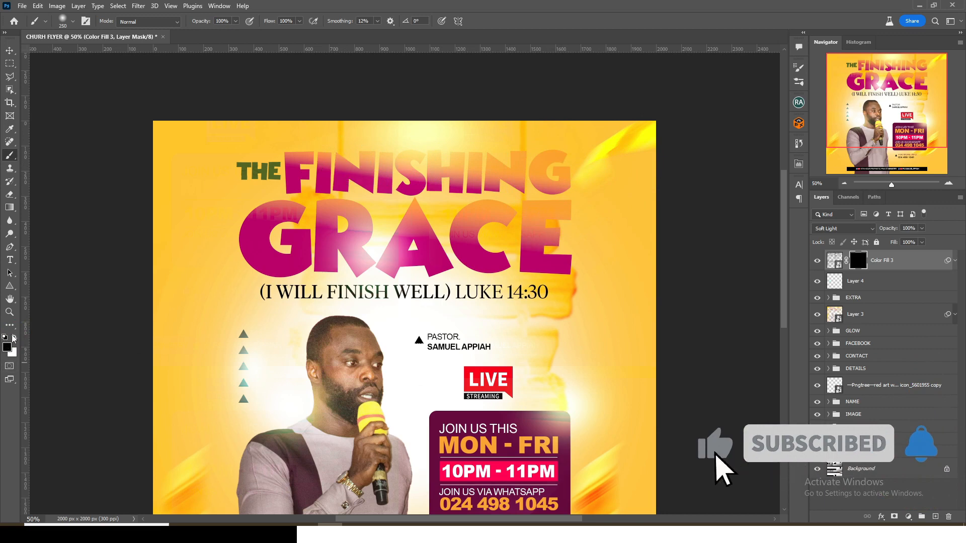
{"action": "key", "text": "x"}
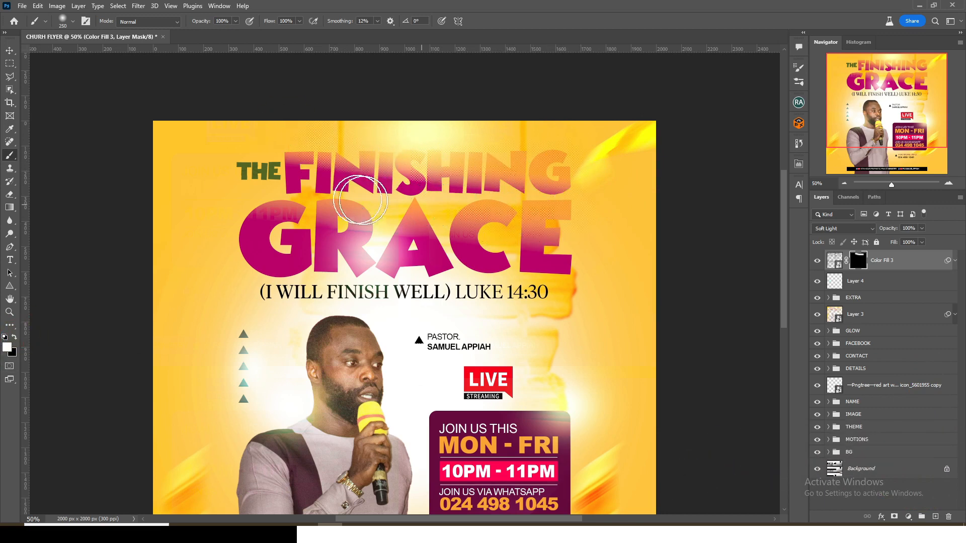
- Enlarge the brush to 600 px and paint the mask to reveal the halftone along the flyer's outer edges and around the pastor
{"action": "scroll", "coordinate": [651, 263], "scroll_direction": "down", "scroll_amount": 3}
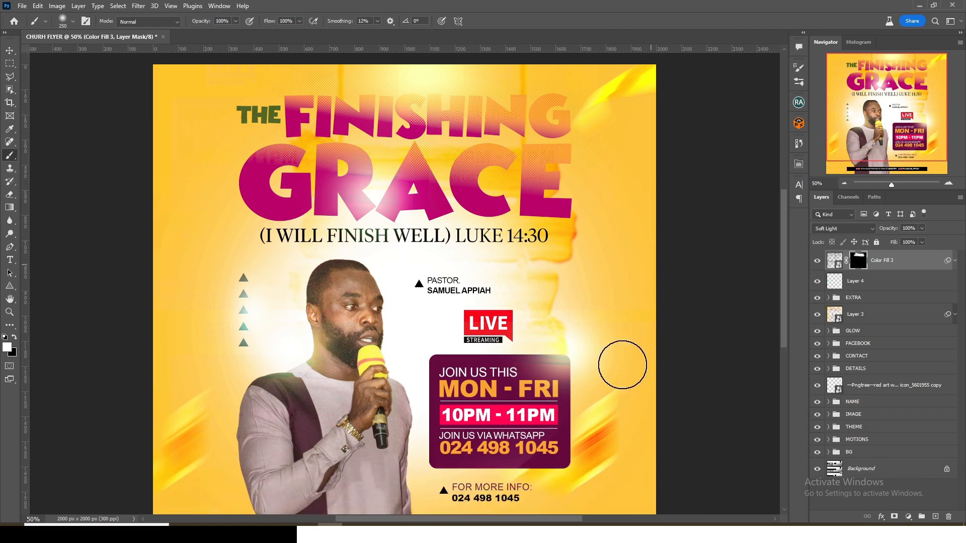
{"action": "key", "text": "bracketright"}
{"action": "key", "text": "bracketright"}
{"action": "key", "text": "bracketright"}
{"action": "key", "text": "bracketright"}
{"action": "key", "text": "bracketright"}
{"action": "key", "text": "bracketright"}
{"action": "key", "text": "bracketright"}
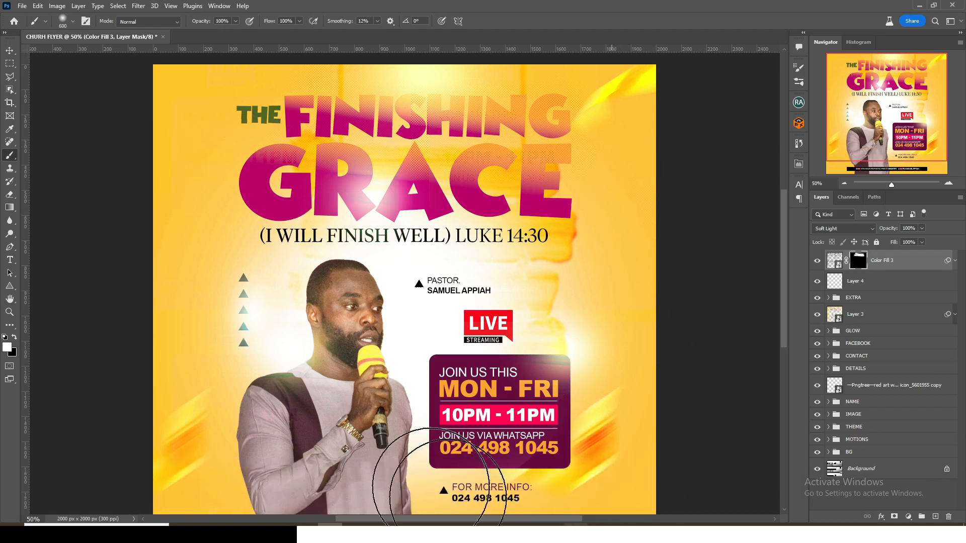
{"action": "scroll", "coordinate": [138, 329], "scroll_direction": "down", "scroll_amount": 2}
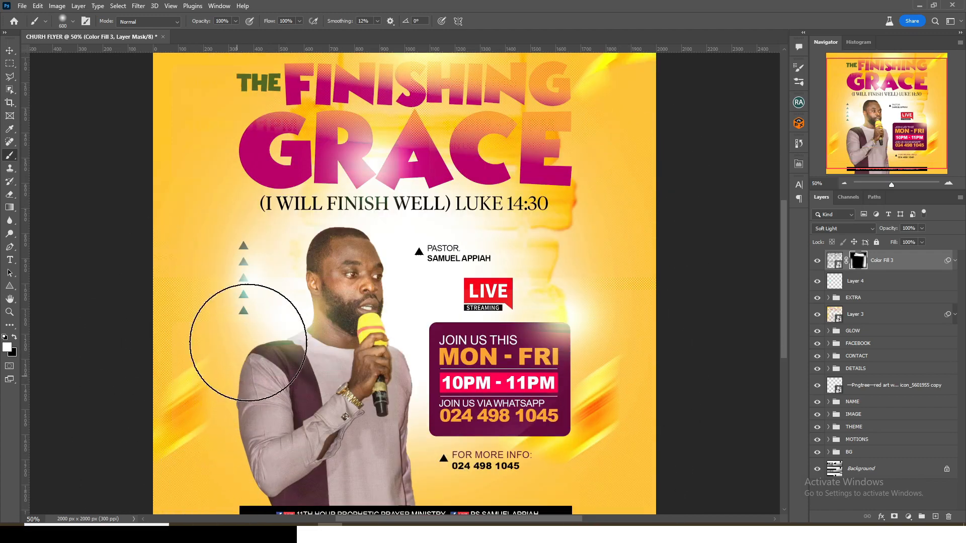
{"action": "scroll", "coordinate": [194, 327], "scroll_direction": "up", "scroll_amount": 1}
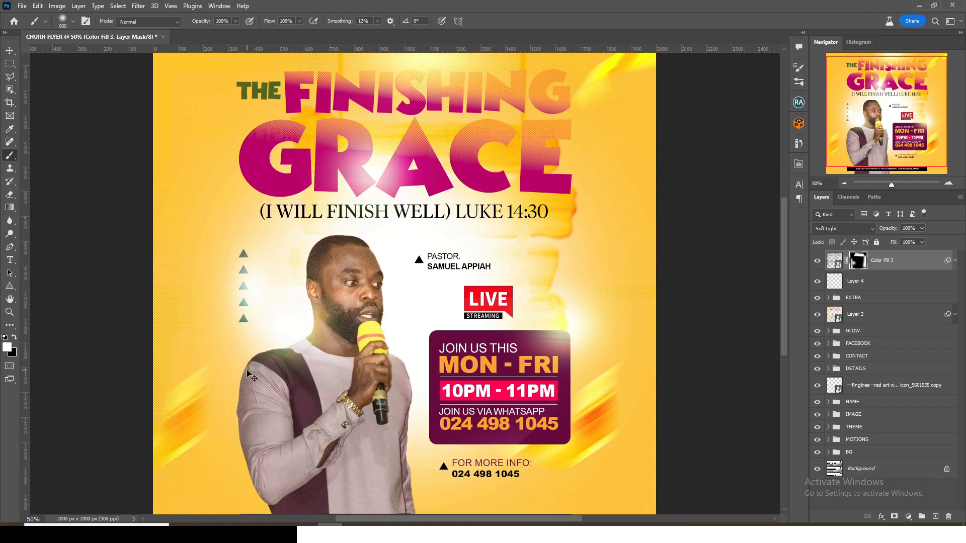
{"action": "scroll", "coordinate": [190, 238], "scroll_direction": "up", "scroll_amount": 2}
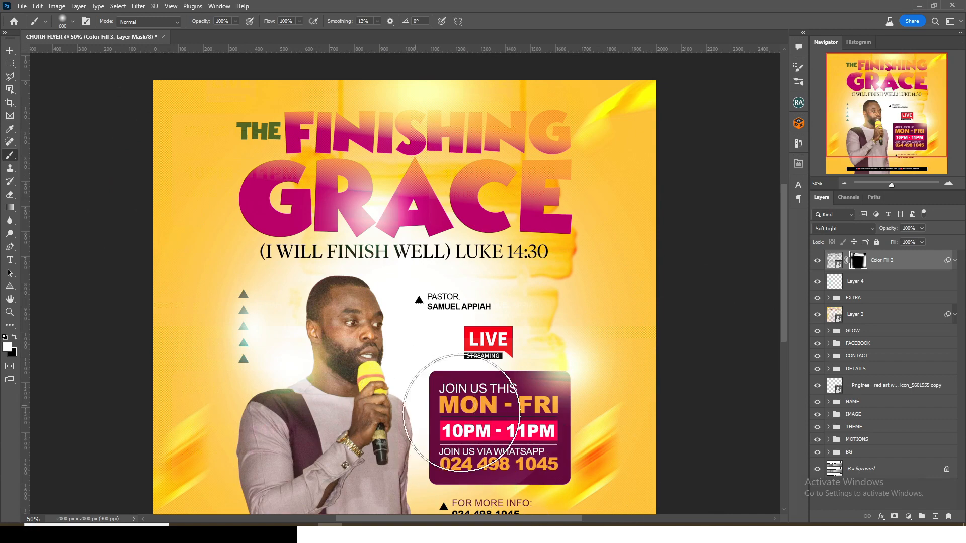
- Touch up the halftone mask around the event details box with a 200 px brush and lower the layer's opacity to 51%
{"action": "key", "text": "bracketleft"}
{"action": "key", "text": "bracketleft"}
{"action": "key", "text": "bracketleft"}
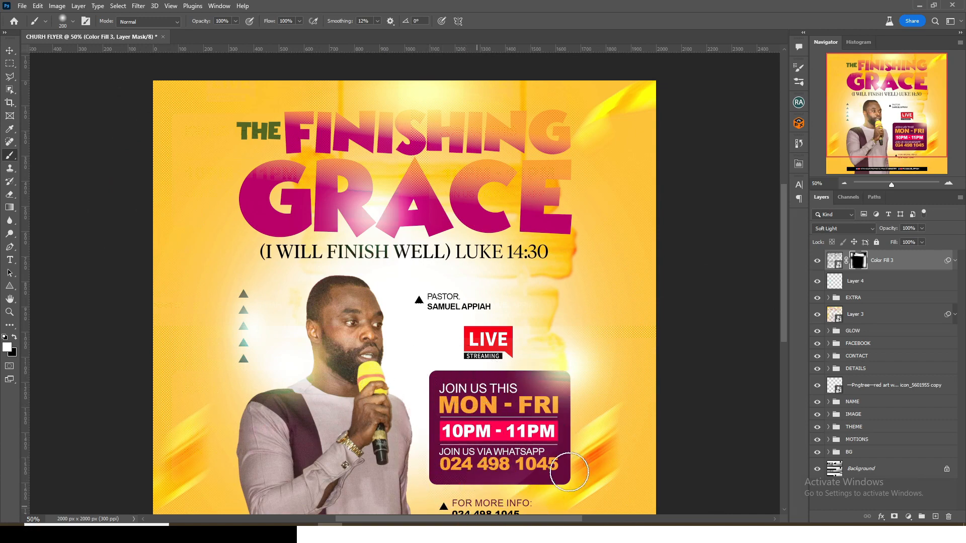
{"action": "key", "text": "ctrl+minus"}
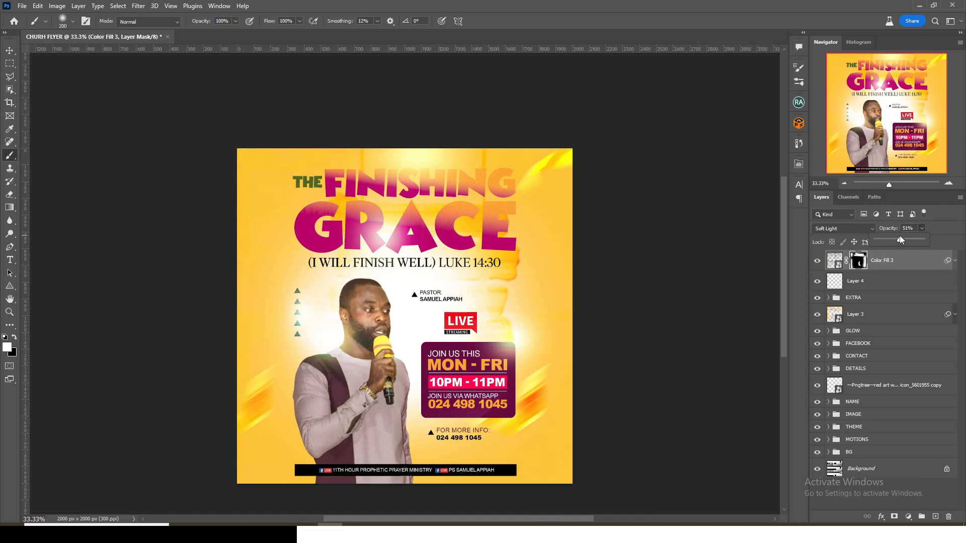
{"action": "key", "text": "ctrl+plus"}
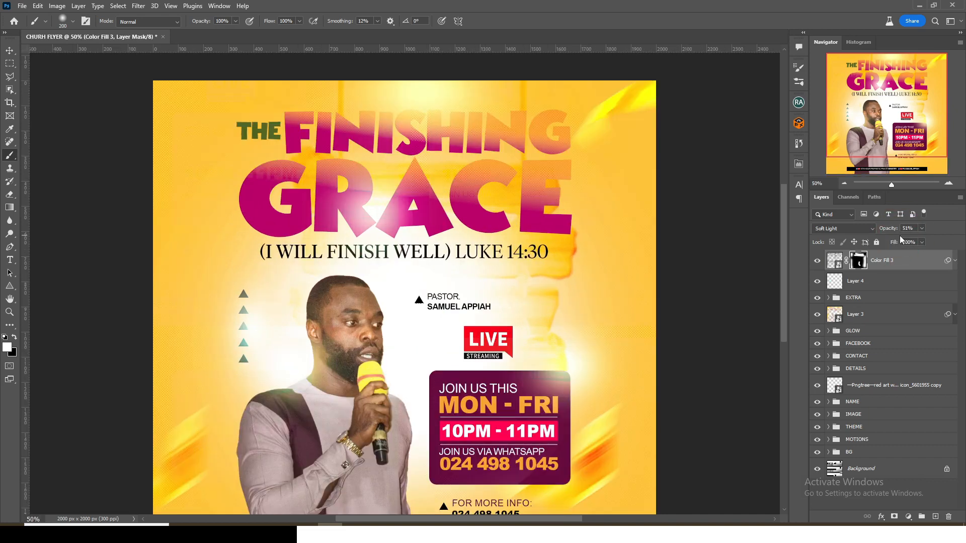
{"action": "key", "text": "ctrl+minus"}
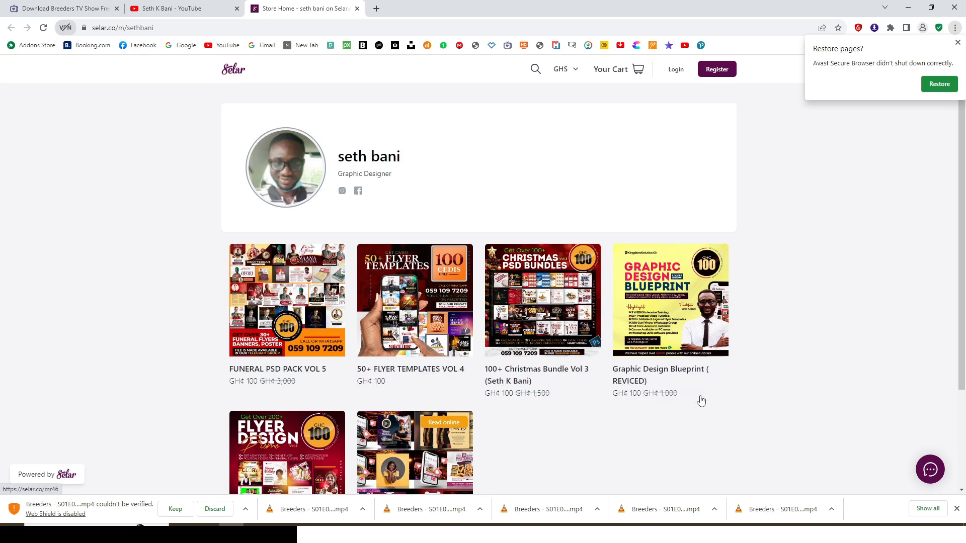
- Switch to the browser's Selar store, view the Graphic Design Blueprint product page down to its customer reviews, and return to the store home
{"action": "left_click_drag", "start_coordinate": [733, 391], "coordinate": [614, 376]}
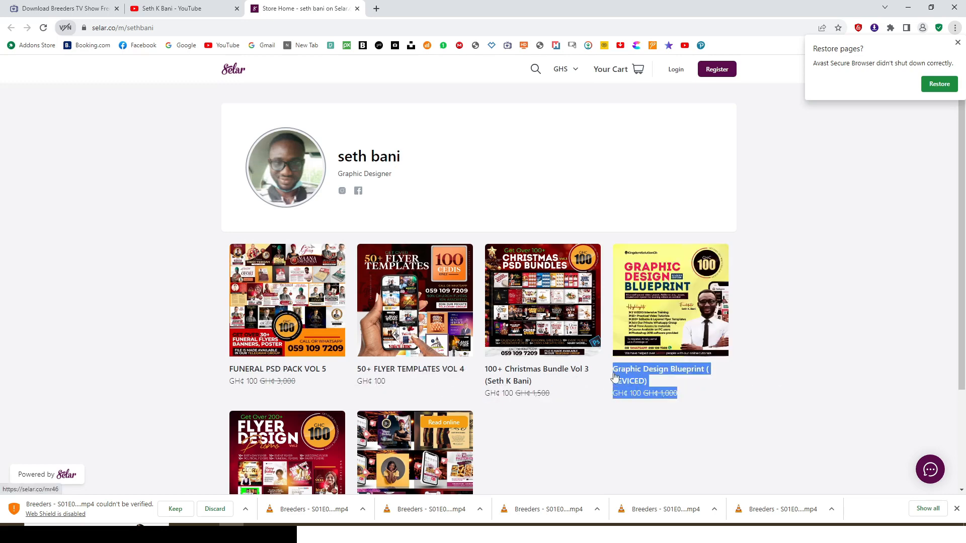
{"action": "left_click", "coordinate": [664, 371]}
{"action": "scroll", "coordinate": [511, 332], "scroll_direction": "down", "scroll_amount": 4}
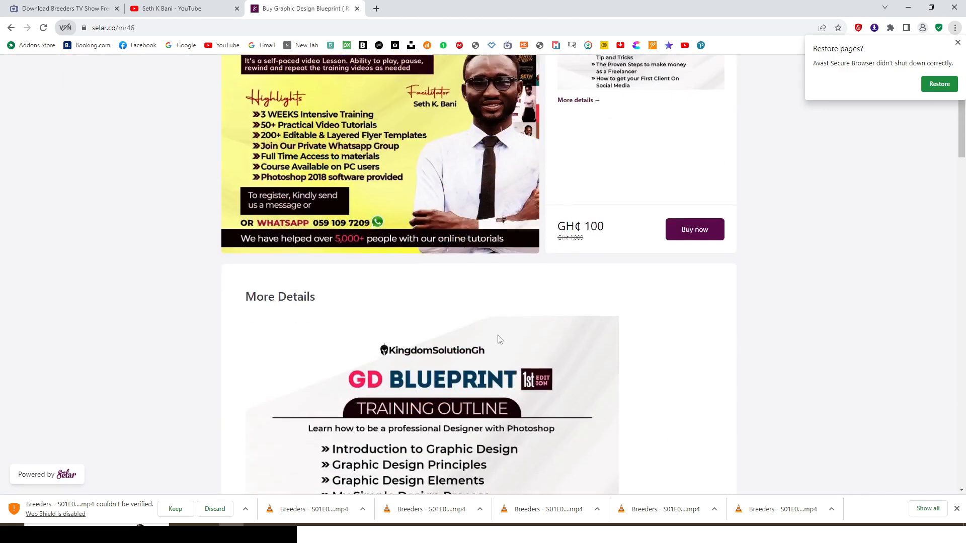
{"action": "scroll", "coordinate": [512, 332], "scroll_direction": "down", "scroll_amount": 20}
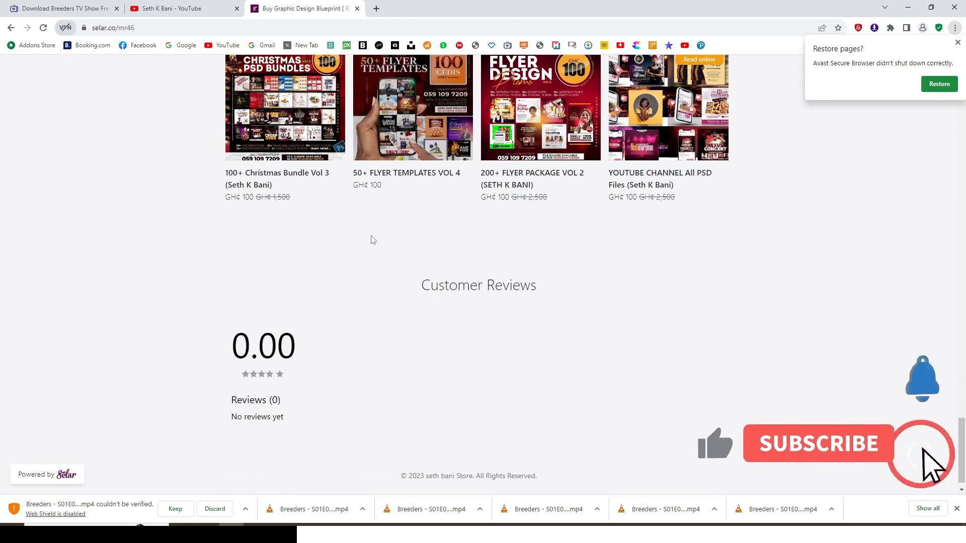
{"action": "key", "text": "alt+Left"}
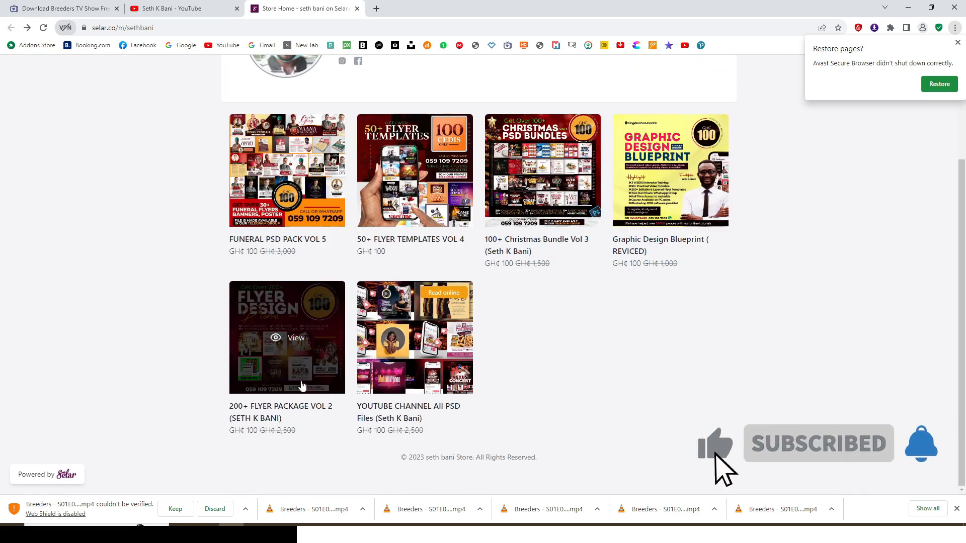